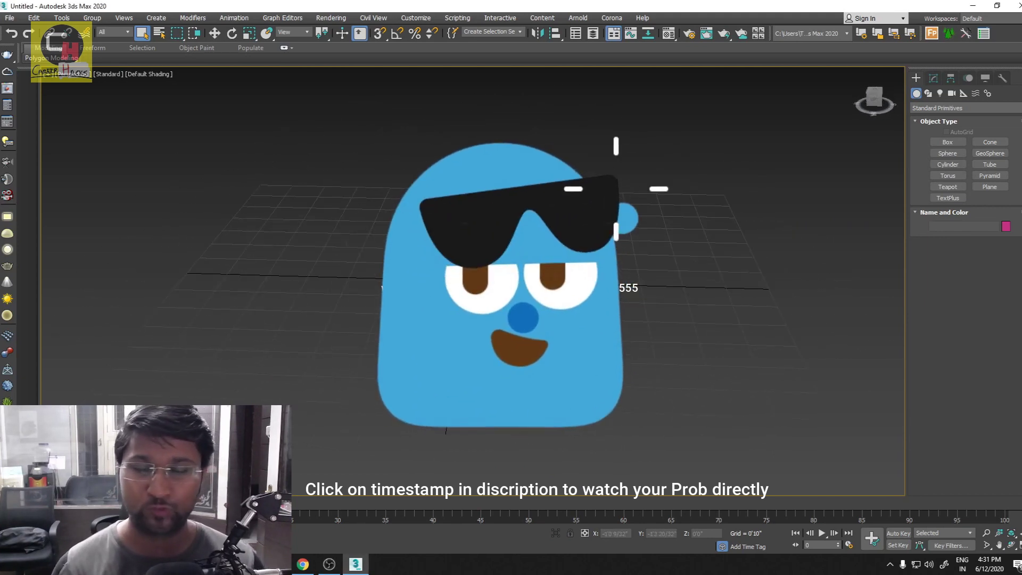
# - Pan across the empty viewport grid, then leave pan mode with Esc
pyautogui.moveTo(511, 240); pyautogui.dragTo(533, 229, button='middle')
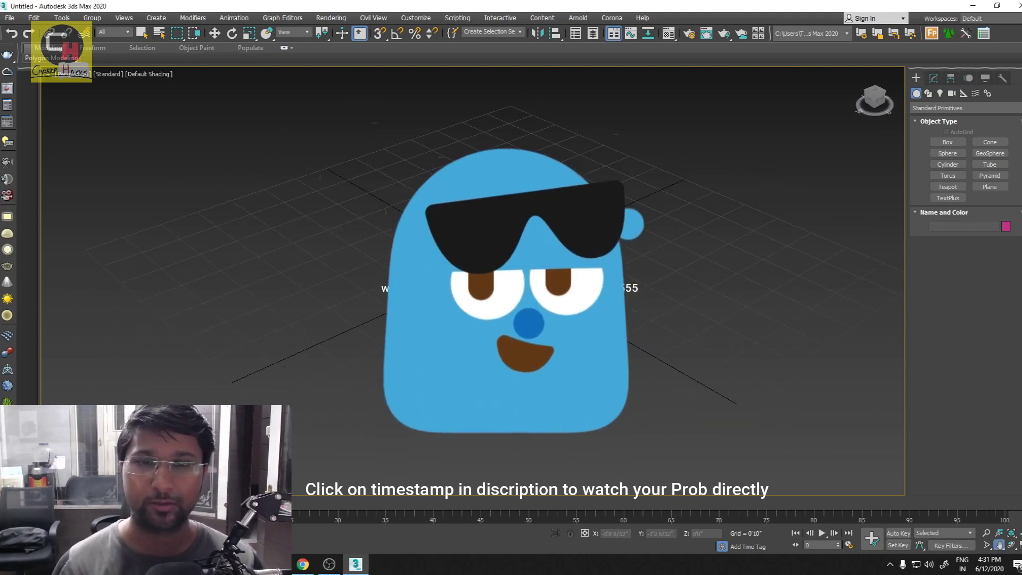
pyautogui.press('Escape')
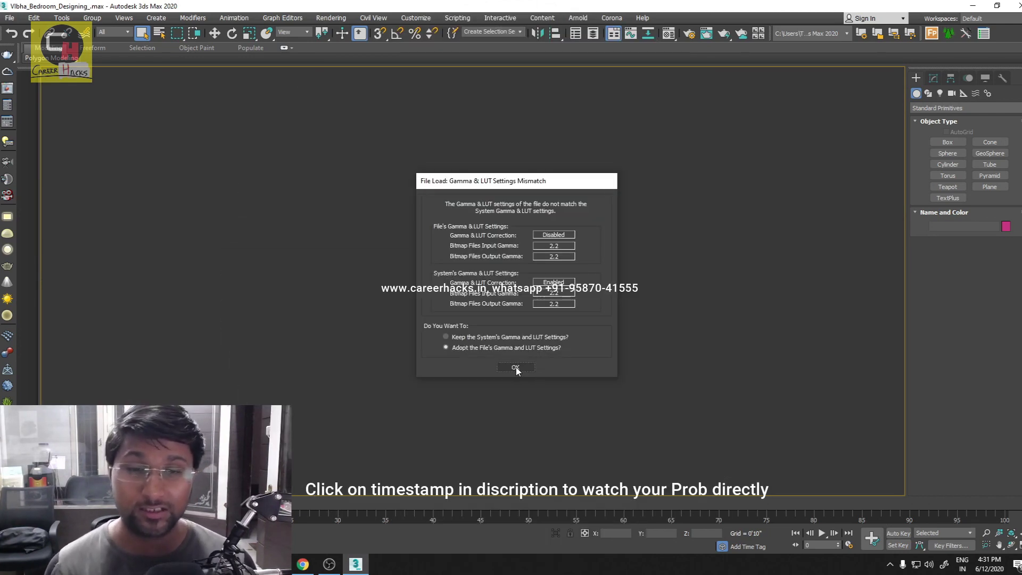
pyautogui.moveTo(504, 184)
pyautogui.mouseDown()
pyautogui.moveTo(465, 188)
pyautogui.moveTo(538, 214)
pyautogui.moveTo(501, 167)
pyautogui.mouseUp()
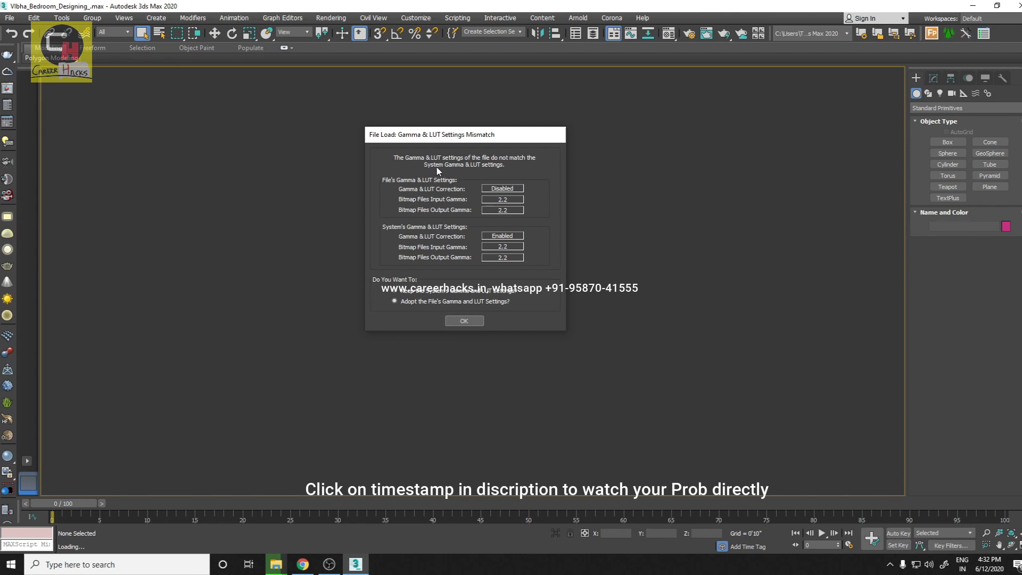
pyautogui.moveTo(418, 139); pyautogui.dragTo(455, 144)
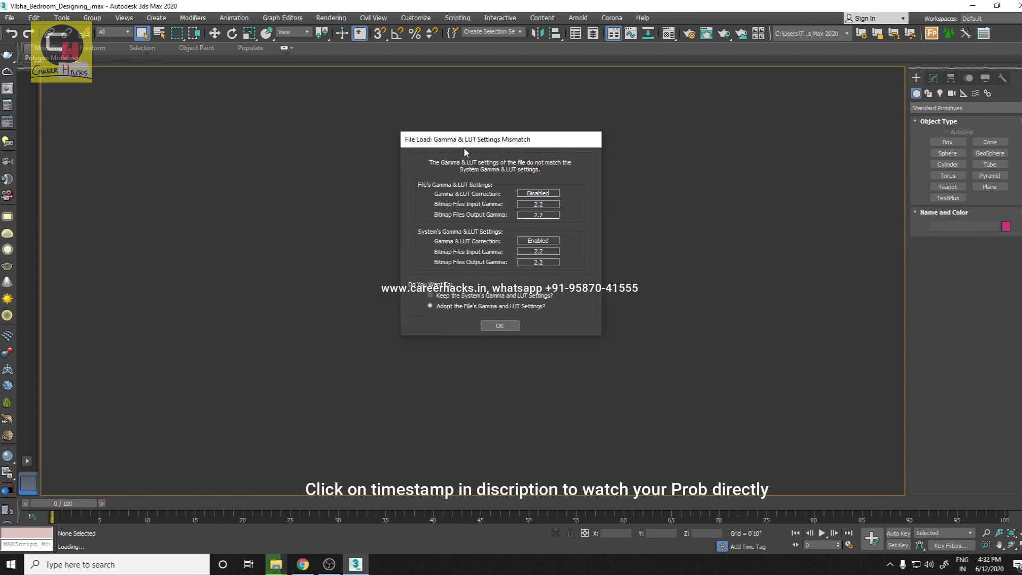
pyautogui.moveTo(506, 142)
pyautogui.mouseDown()
pyautogui.moveTo(525, 143)
pyautogui.moveTo(496, 142)
pyautogui.mouseUp()
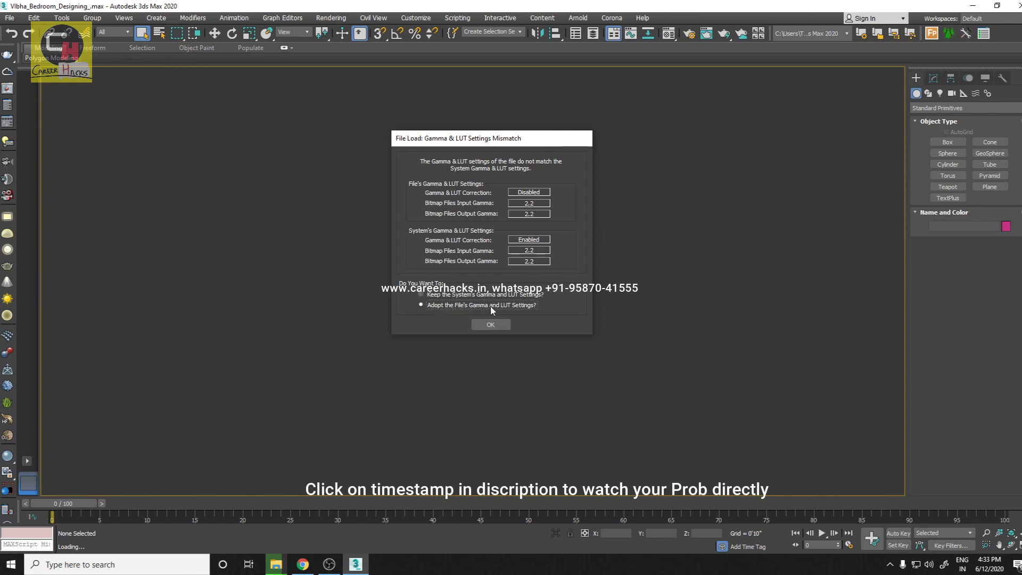
# - Adopt the file's own gamma and LUT settings and confirm the prompt
pyautogui.click(457, 306)
pyautogui.click(491, 325)
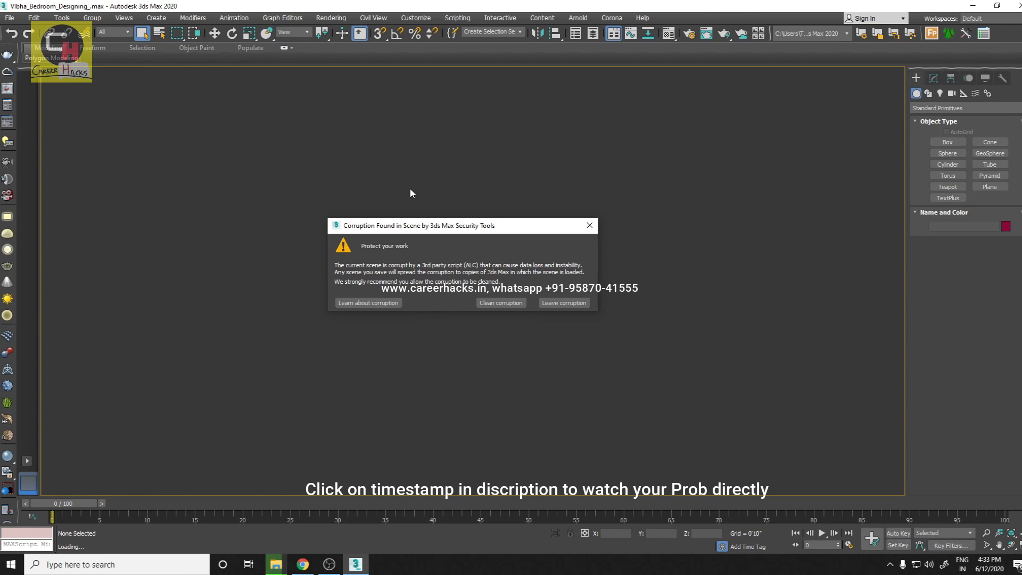
# - Clean the corruption found in the scene and dismiss the Successfully Cleaned notice
pyautogui.moveTo(485, 227); pyautogui.dragTo(503, 222)
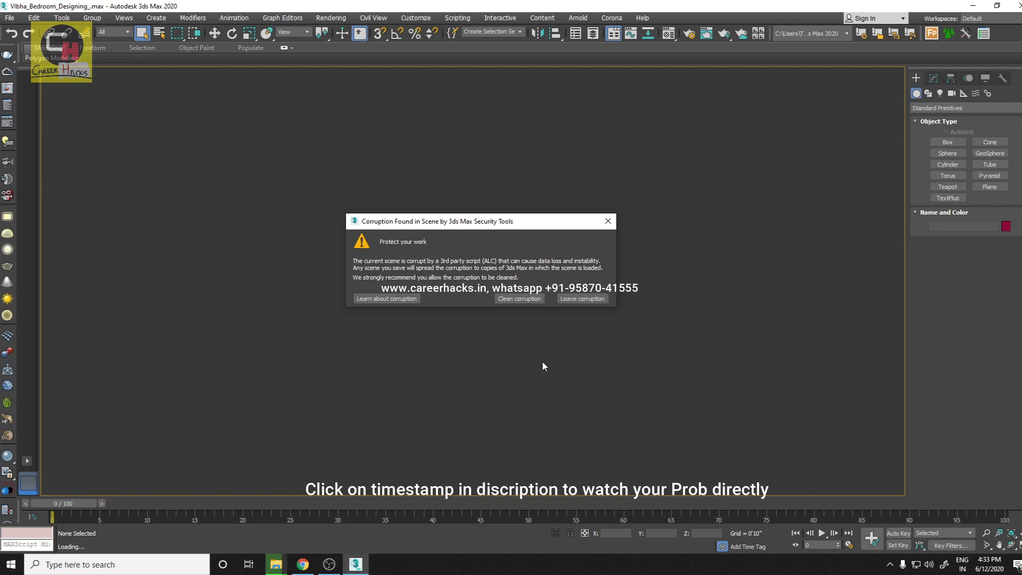
pyautogui.moveTo(481, 225); pyautogui.dragTo(490, 227)
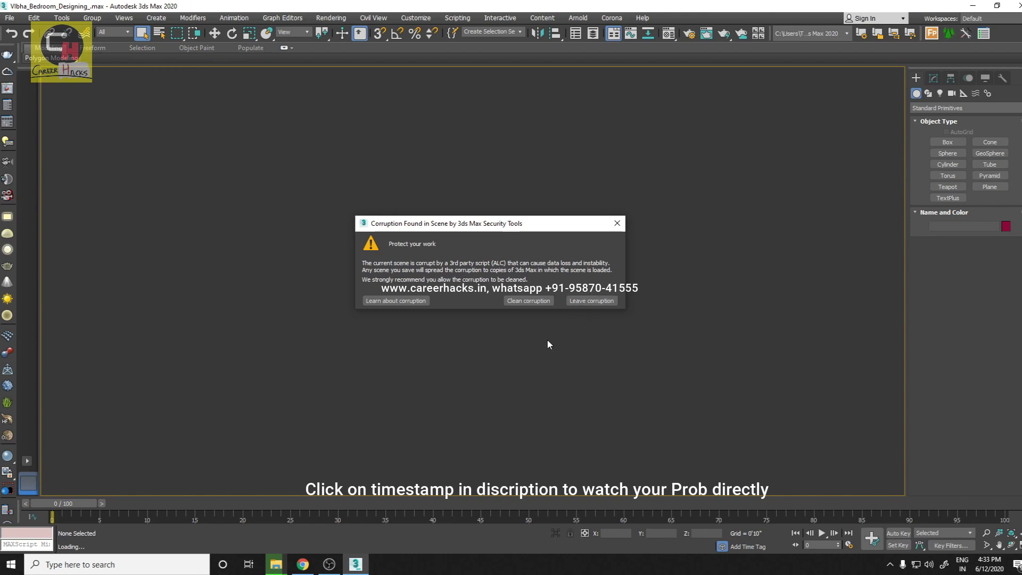
pyautogui.click(528, 302)
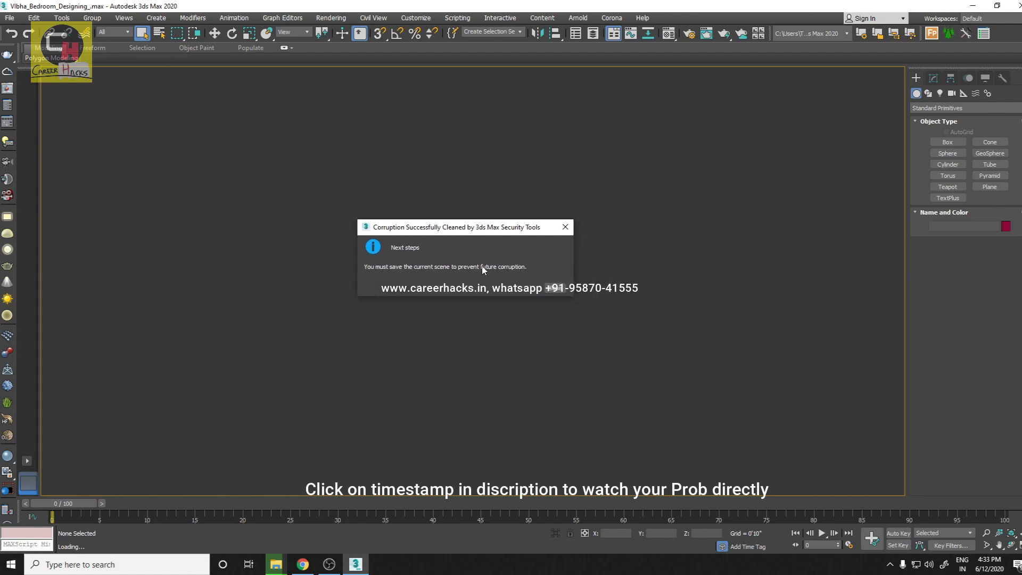
pyautogui.click(554, 293)
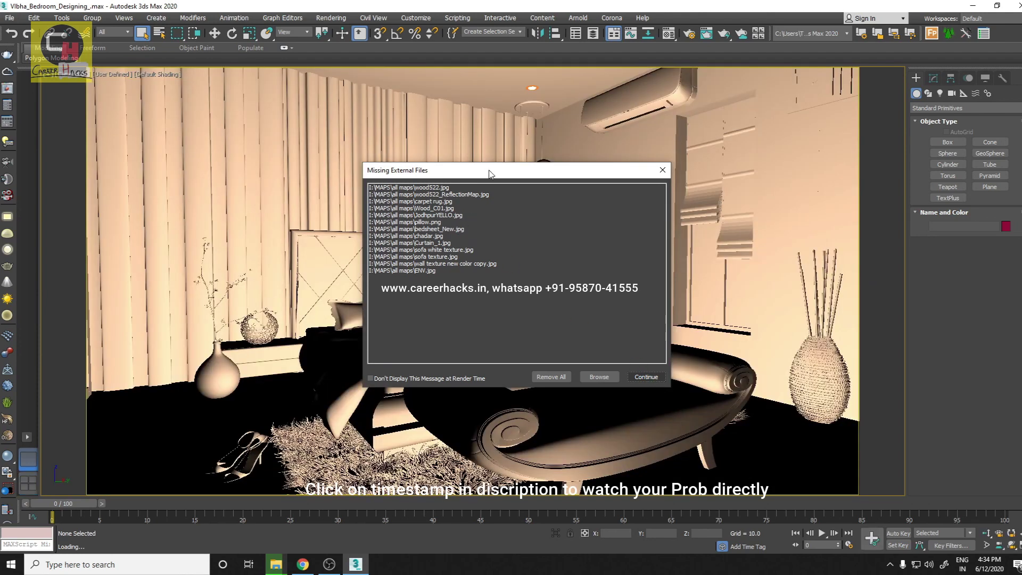
# - Skip the missing ENV.jpg and wood522.jpg textures, dismiss the obsolete-file notice, and select then deselect the bed
pyautogui.moveTo(489, 173); pyautogui.dragTo(443, 141)
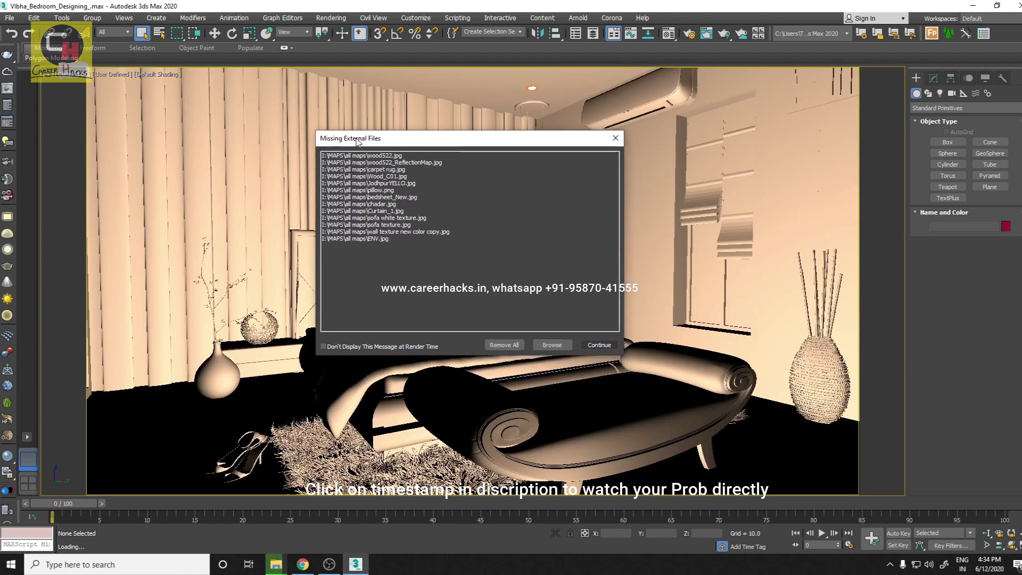
pyautogui.click(369, 239)
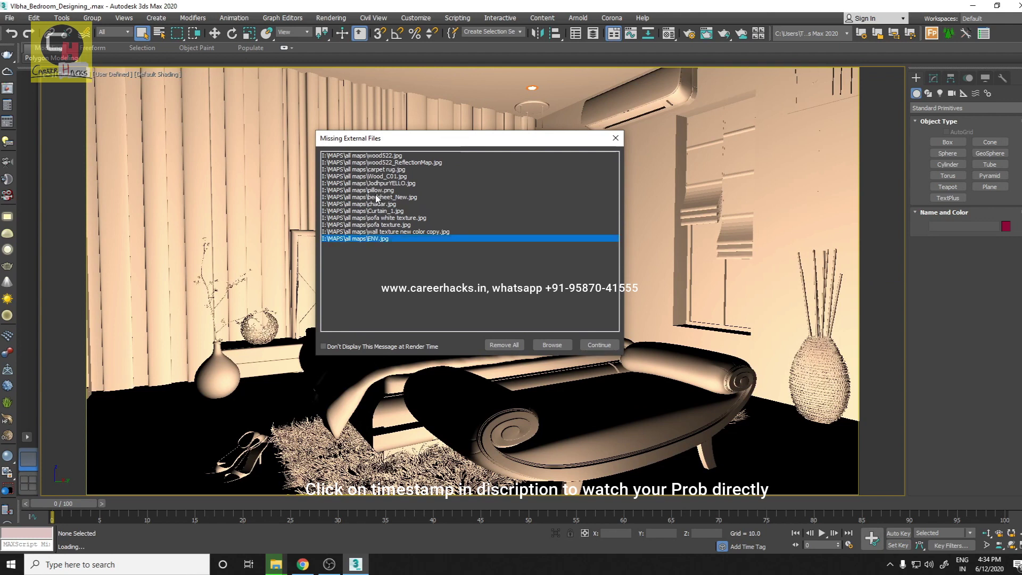
pyautogui.click(385, 156)
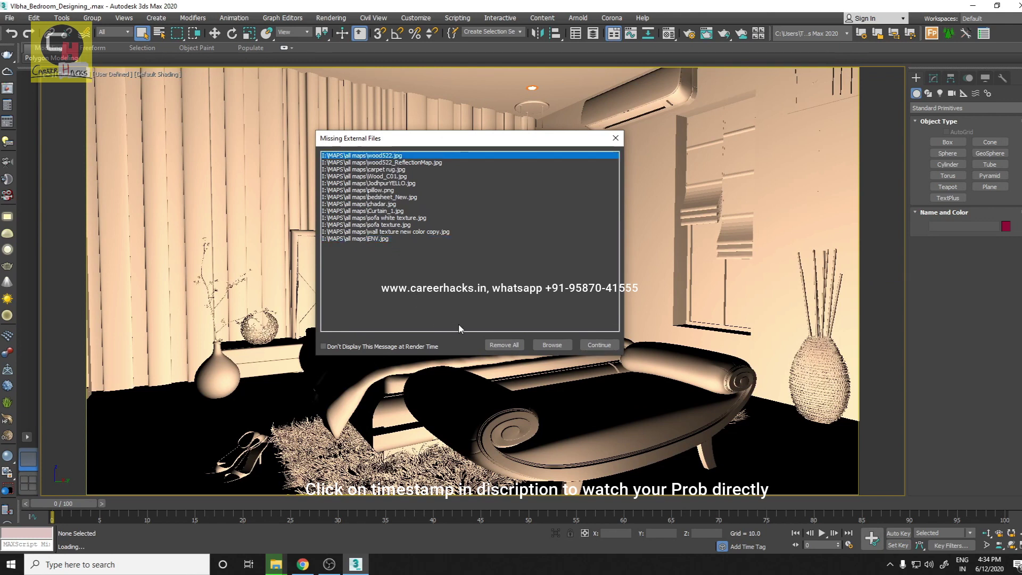
pyautogui.click(599, 345)
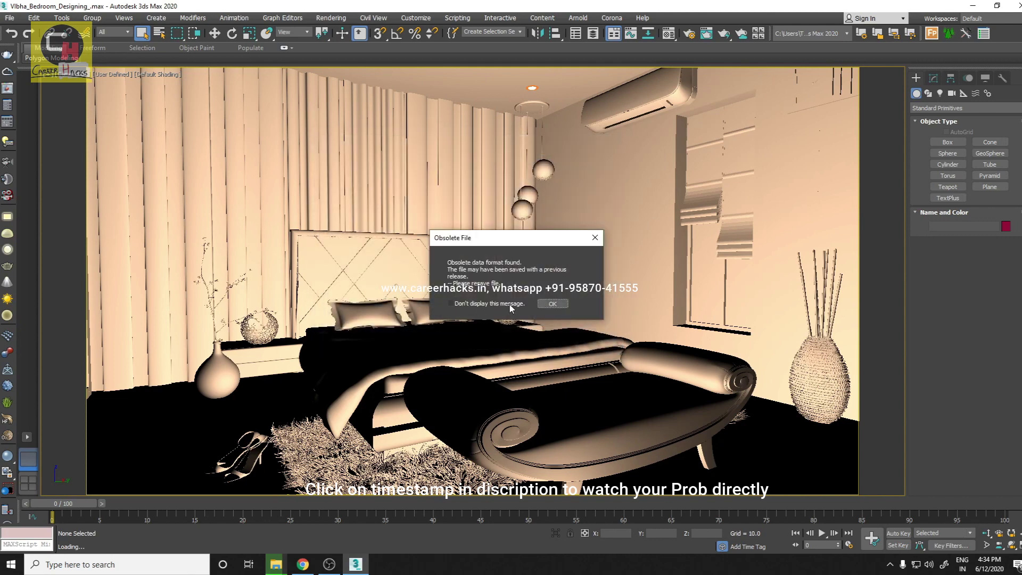
pyautogui.click(545, 304)
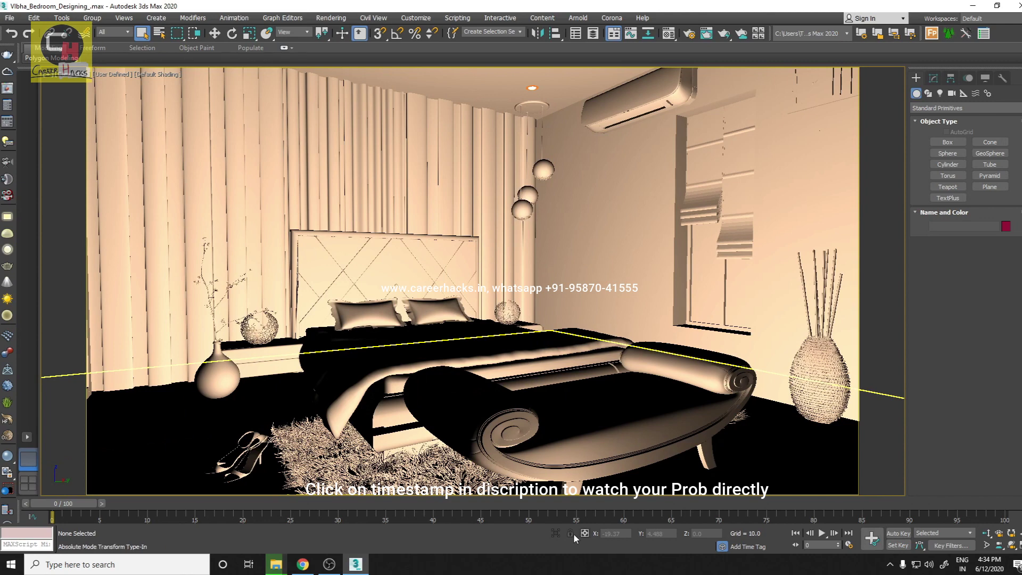
pyautogui.click(414, 368)
pyautogui.hotkey('ctrl', 'd')
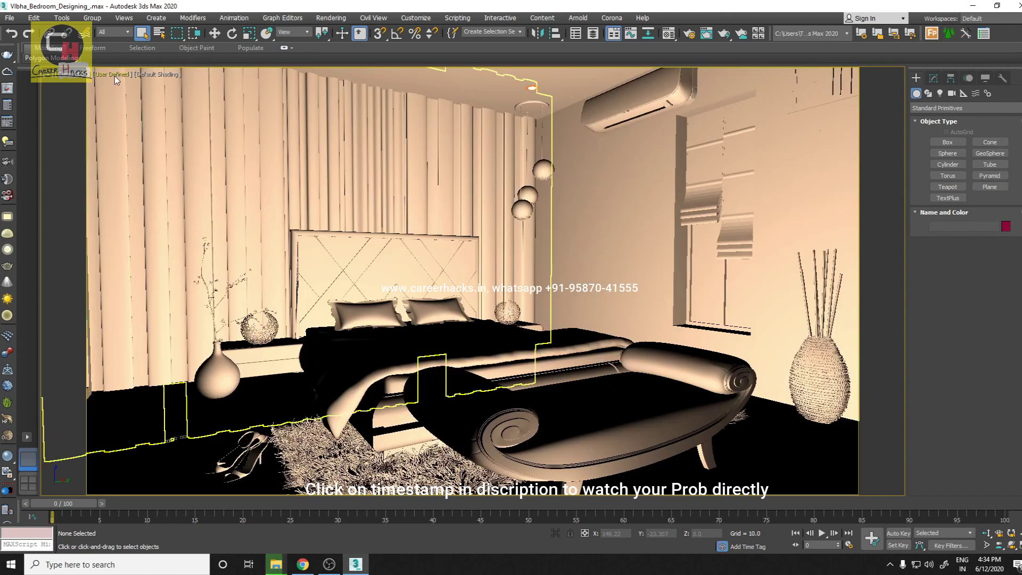
# - Set the viewport to Standard quality with Facets shading and bring up Render Setup (F10)
pyautogui.click(114, 75)
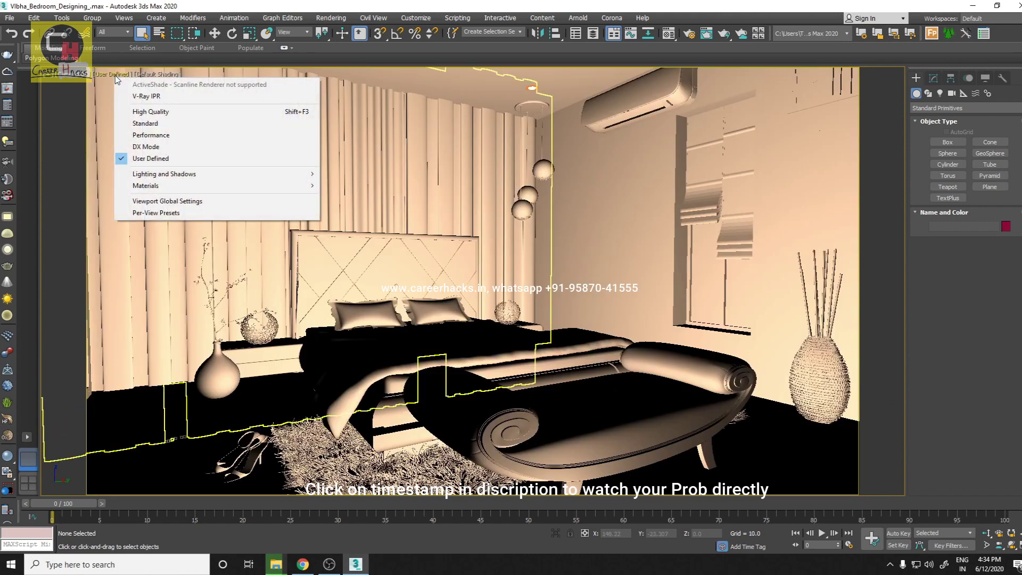
pyautogui.click(149, 126)
pyautogui.click(149, 76)
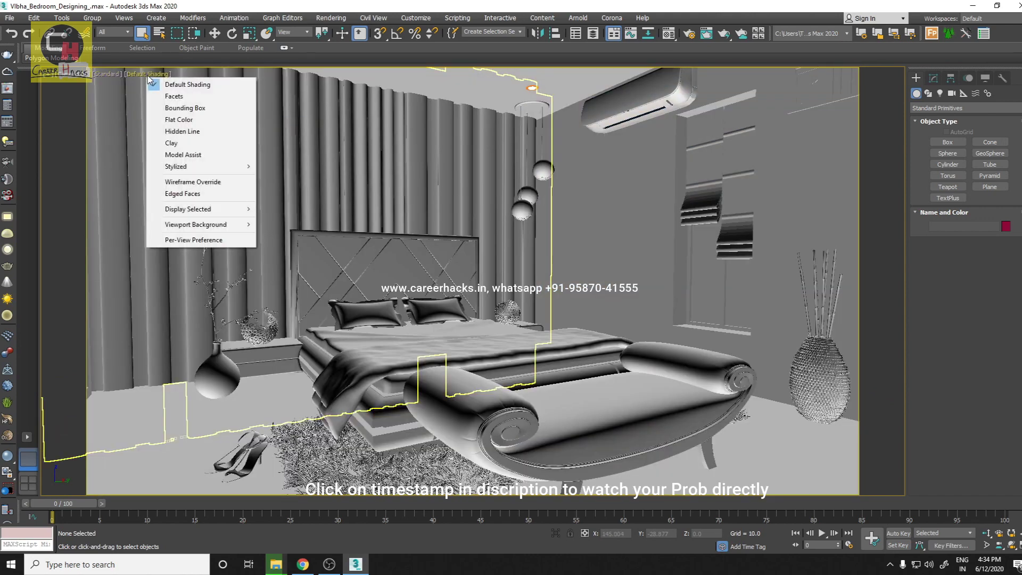
pyautogui.click(171, 96)
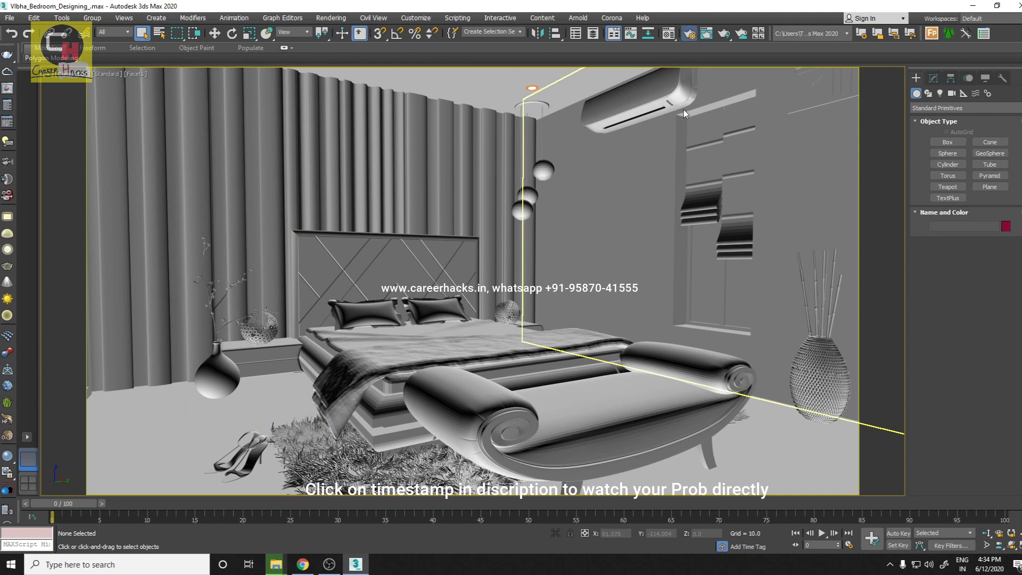
pyautogui.press('F10')
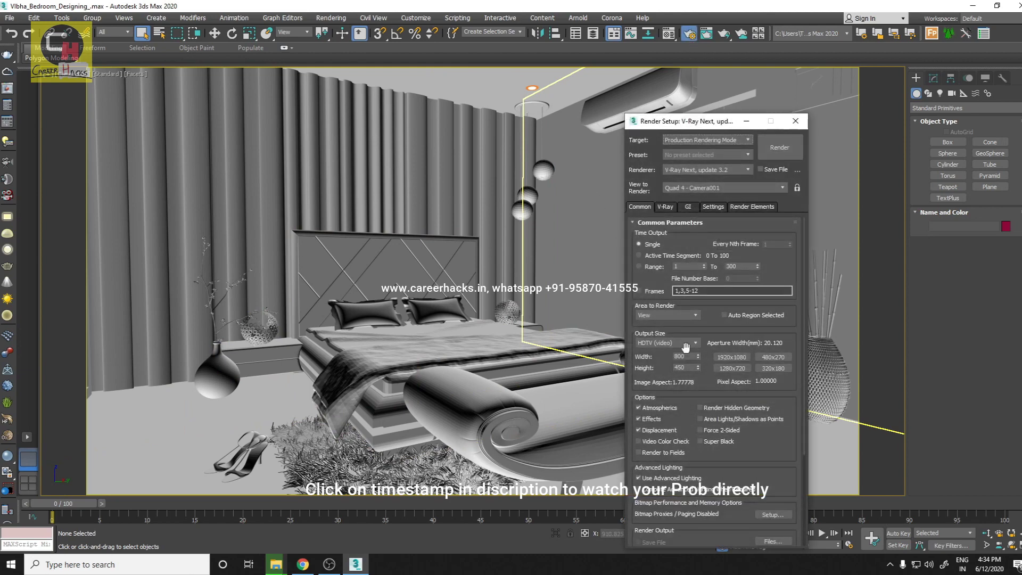
# - Render the Camera001 view with V-Ray at 800 x 450 and arrange the frame buffer and Render Setup windows
pyautogui.click(606, 351)
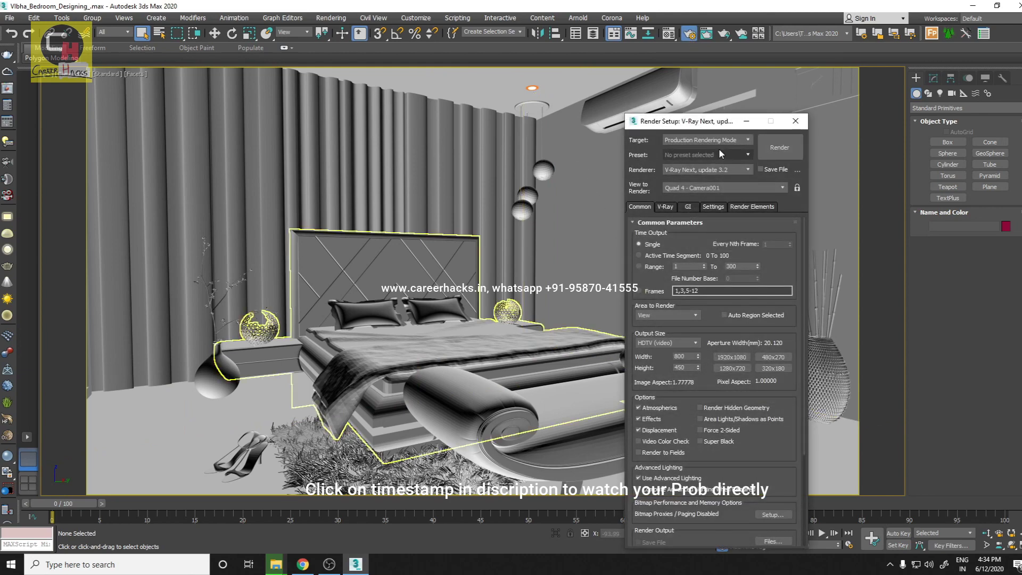
pyautogui.moveTo(707, 125); pyautogui.dragTo(553, 107)
pyautogui.click(627, 128)
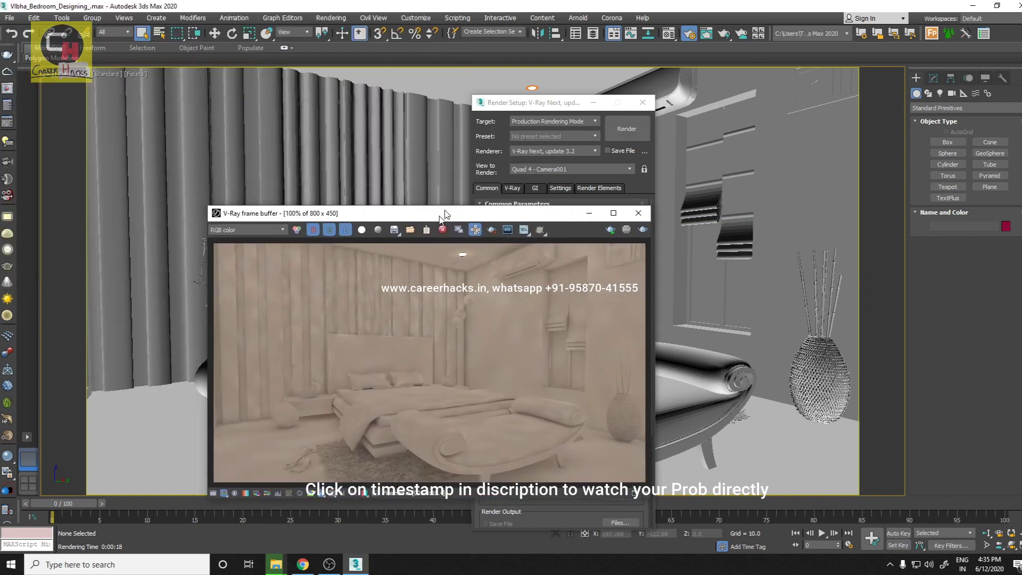
pyautogui.moveTo(228, 9); pyautogui.dragTo(468, 169)
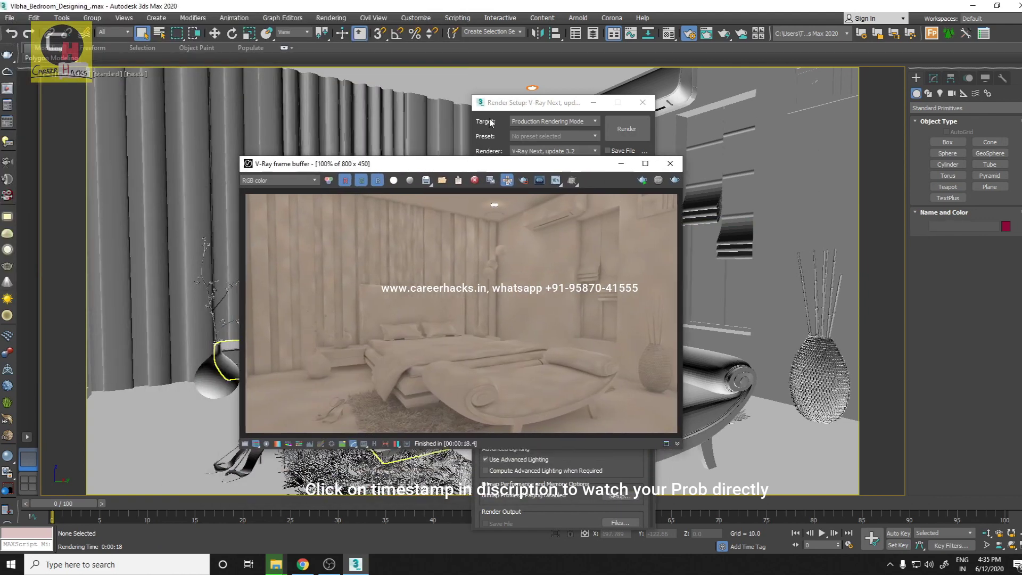
pyautogui.moveTo(522, 106); pyautogui.dragTo(724, 270)
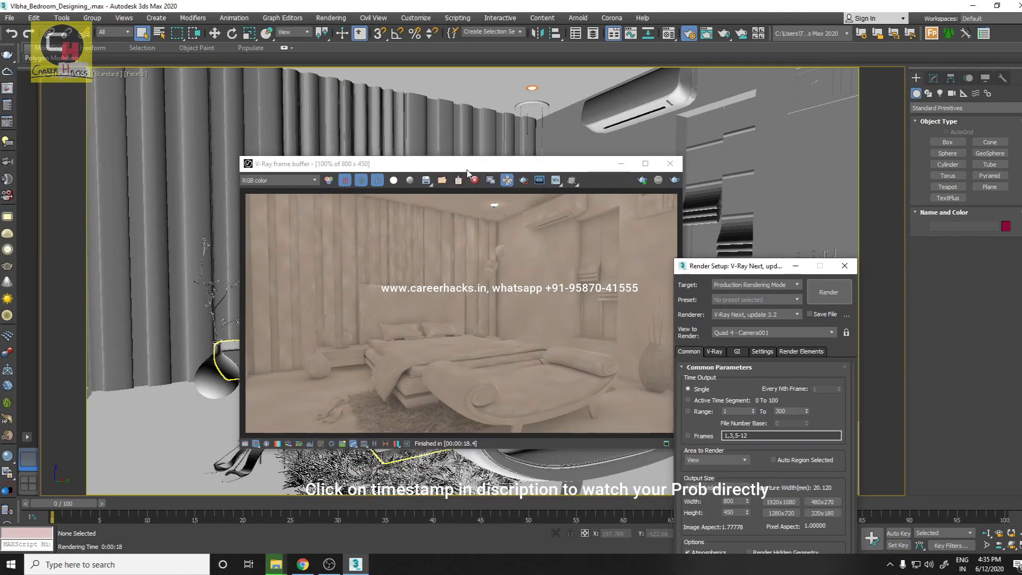
pyautogui.moveTo(467, 171); pyautogui.dragTo(508, 159)
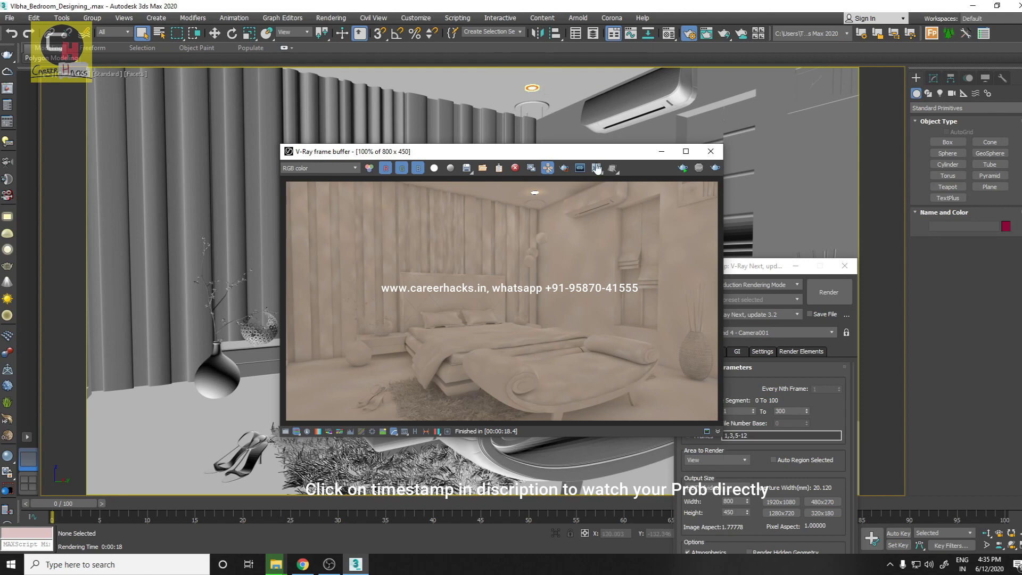
# - Load the ceiling light's 01 - Default VRayLightMtl in the Material Editor, make its colour orange, and edit the 20.0 multiplier
pyautogui.click(669, 38)
pyautogui.moveTo(745, 96); pyautogui.dragTo(801, 126)
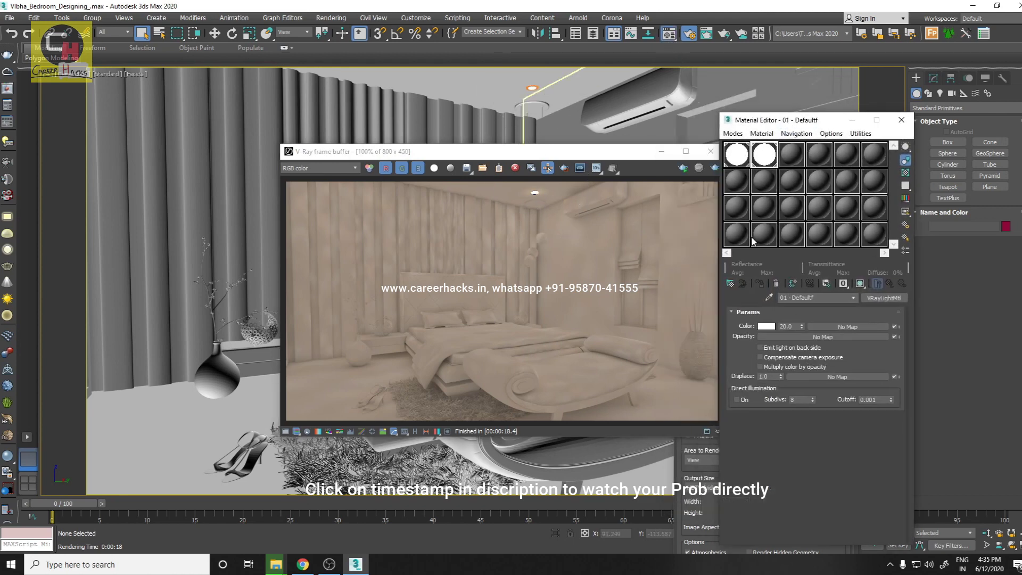
pyautogui.click(767, 297)
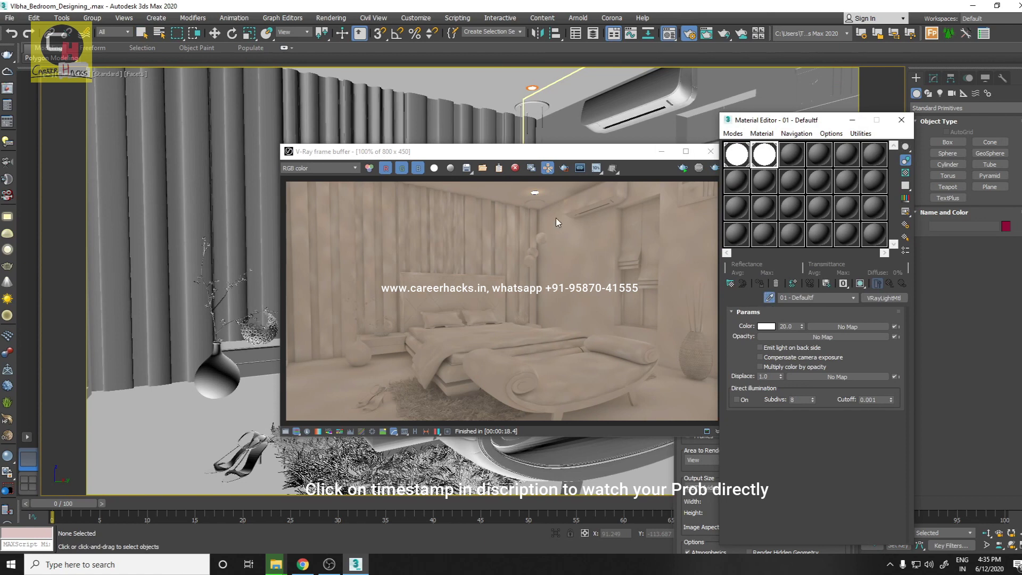
pyautogui.click(531, 88)
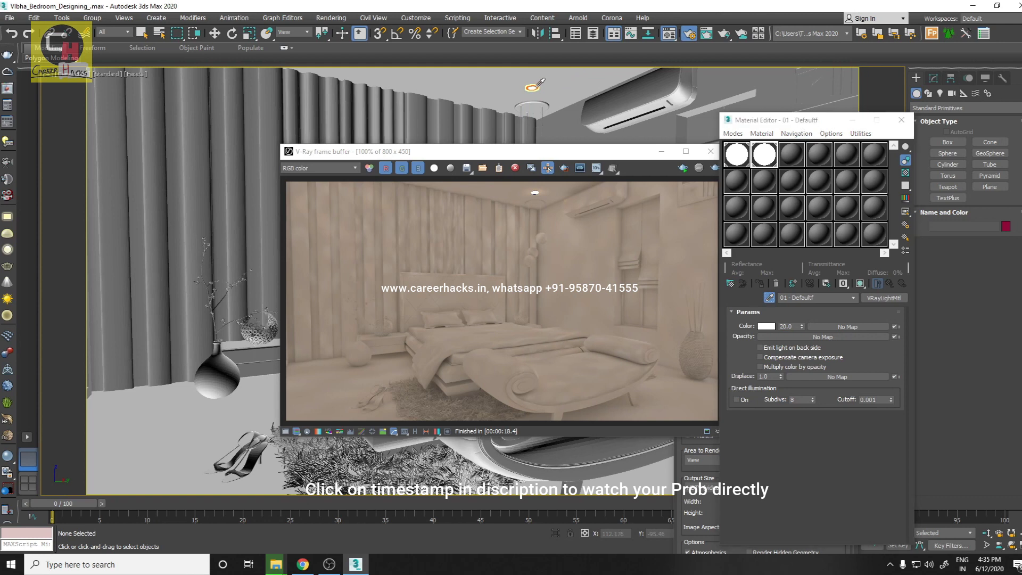
pyautogui.doubleClick(786, 326)
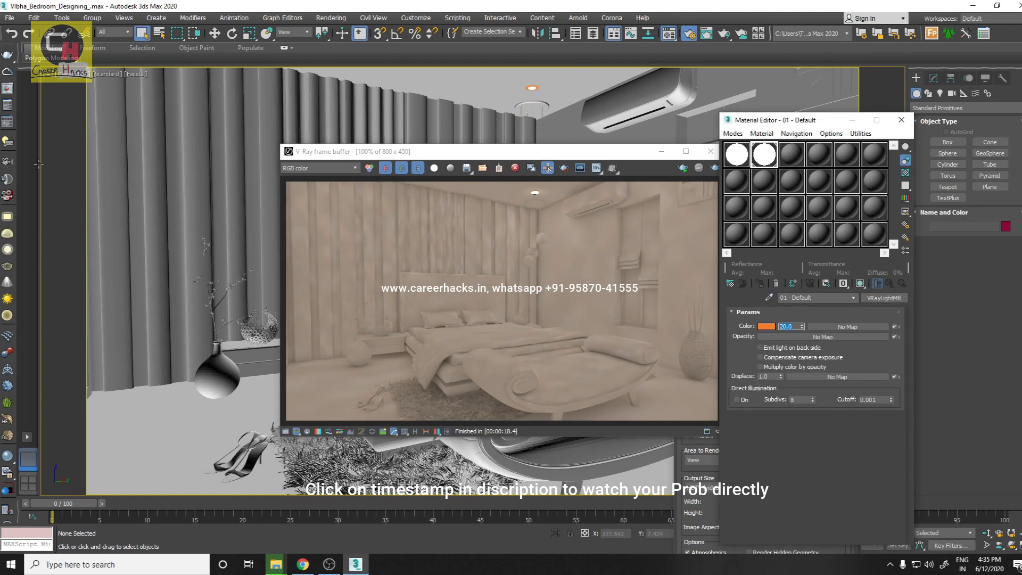
# - Review and close the V-Ray Light Lister, then start a fresh V-Ray render of the bedroom
pyautogui.click(7, 143)
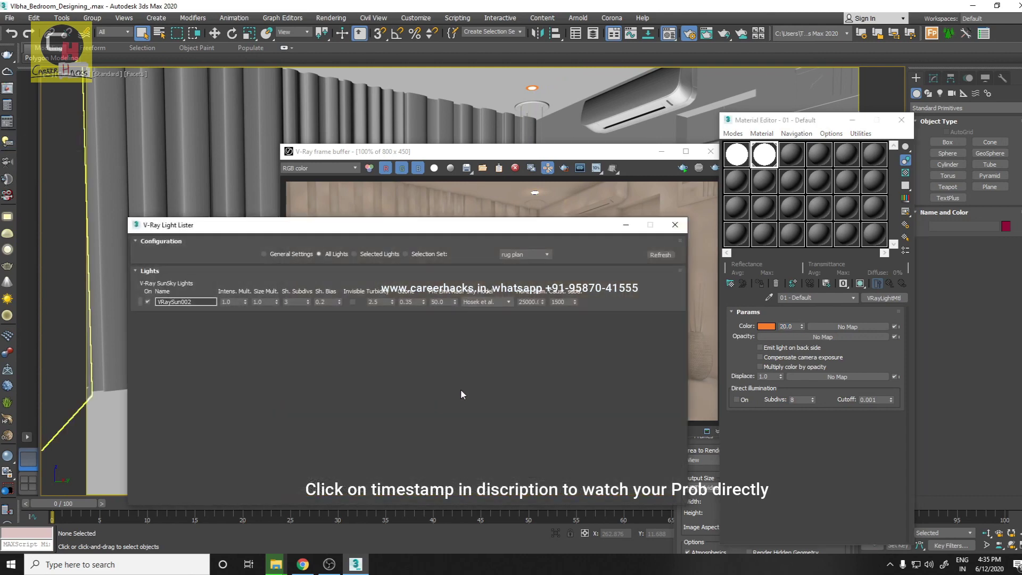
pyautogui.moveTo(222, 229); pyautogui.dragTo(380, 179)
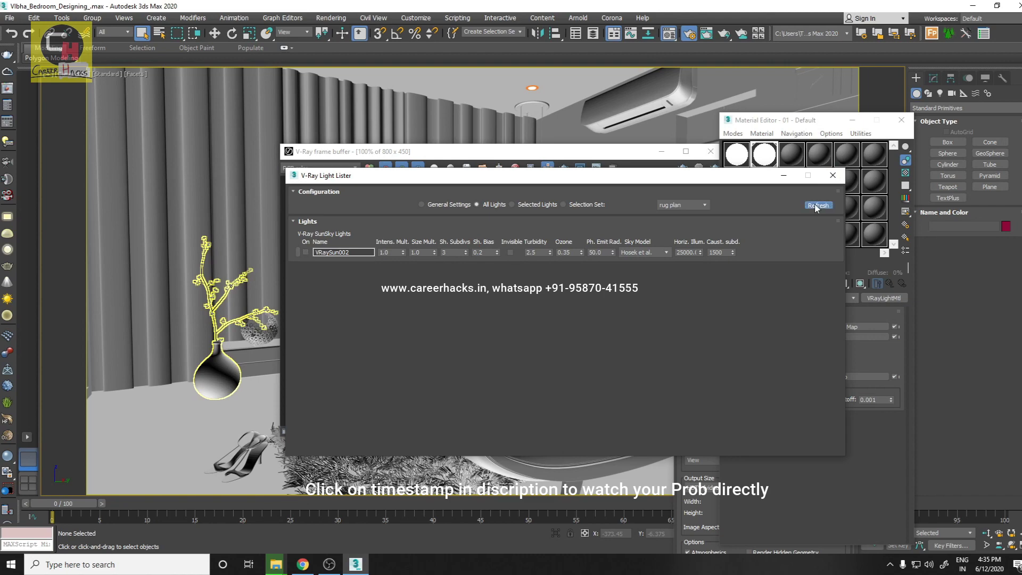
pyautogui.click(833, 176)
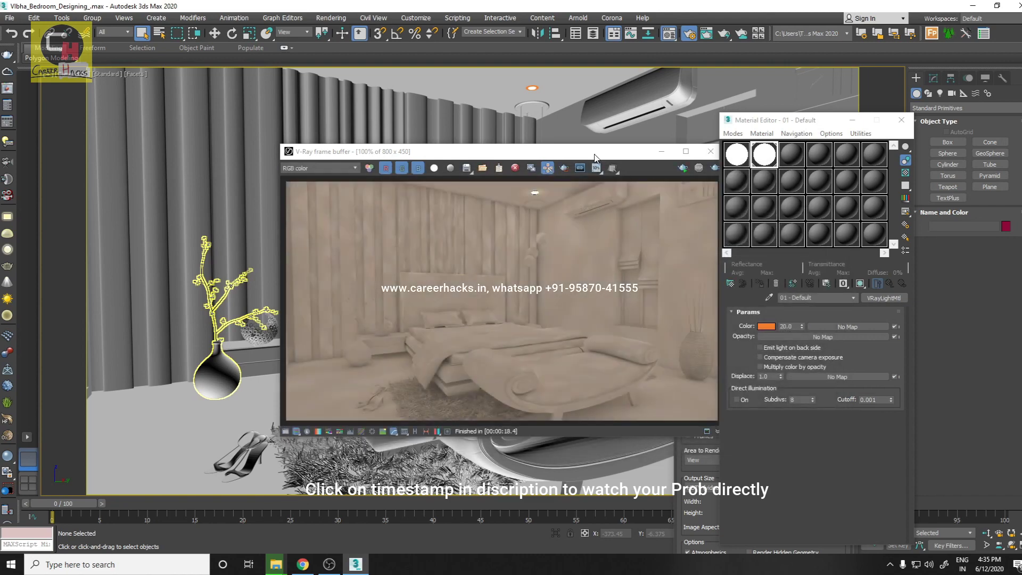
pyautogui.moveTo(596, 157); pyautogui.dragTo(511, 143)
pyautogui.click(631, 155)
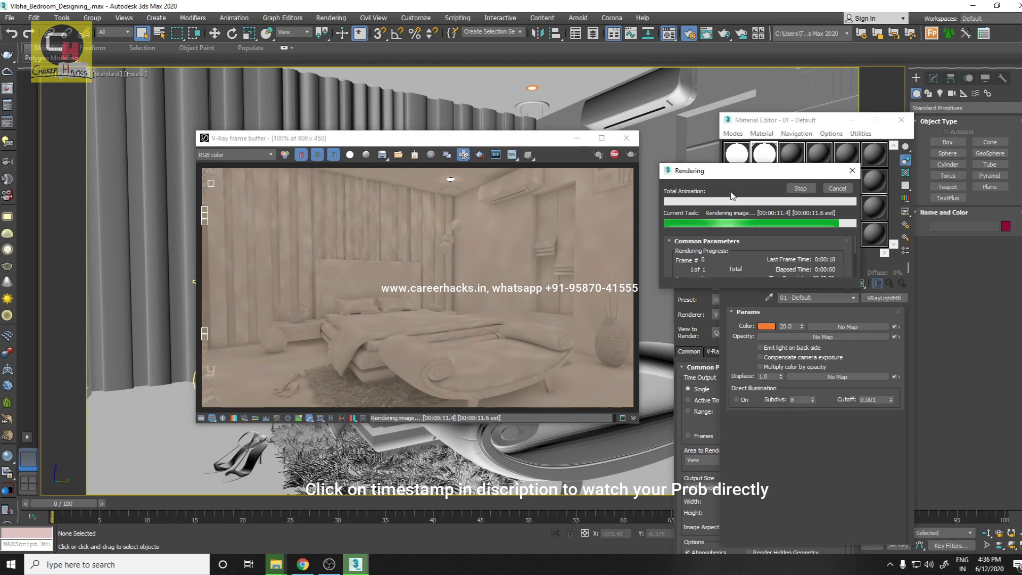
# - Close the frame buffer and Material Editor, select Camera001, and show its parameters in the Modify panel
pyautogui.click(627, 138)
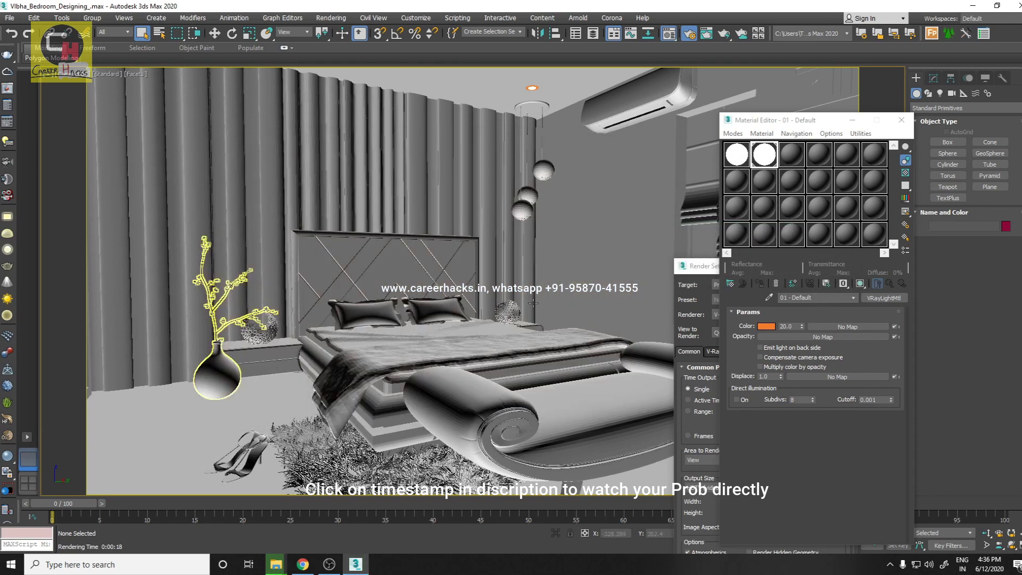
pyautogui.click(900, 121)
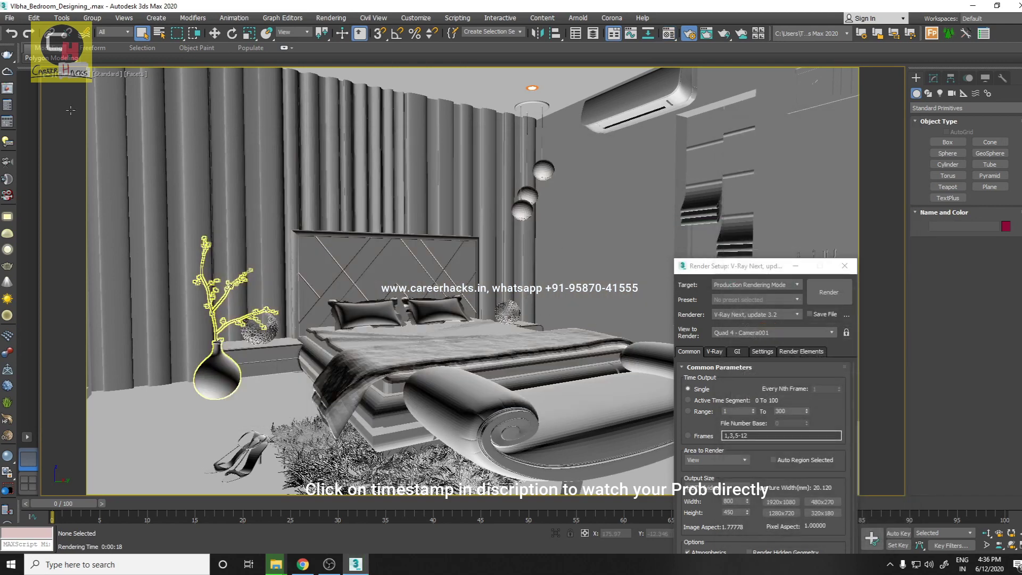
pyautogui.click(76, 80)
pyautogui.click(122, 276)
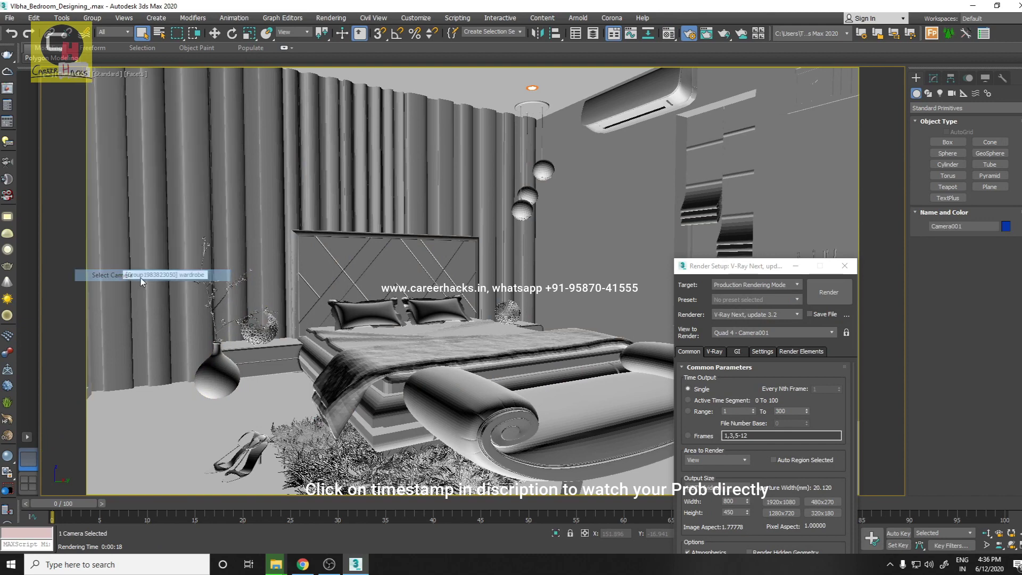
pyautogui.click(933, 78)
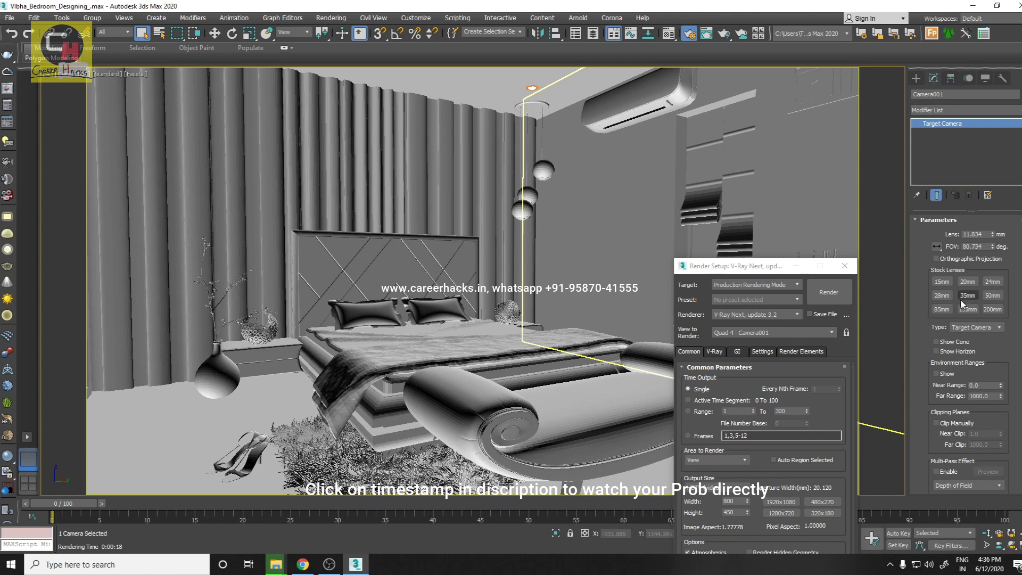
# - Close Render Setup and scroll Camera001's parameters down to the Depth of Field options
pyautogui.moveTo(775, 269); pyautogui.dragTo(563, 140)
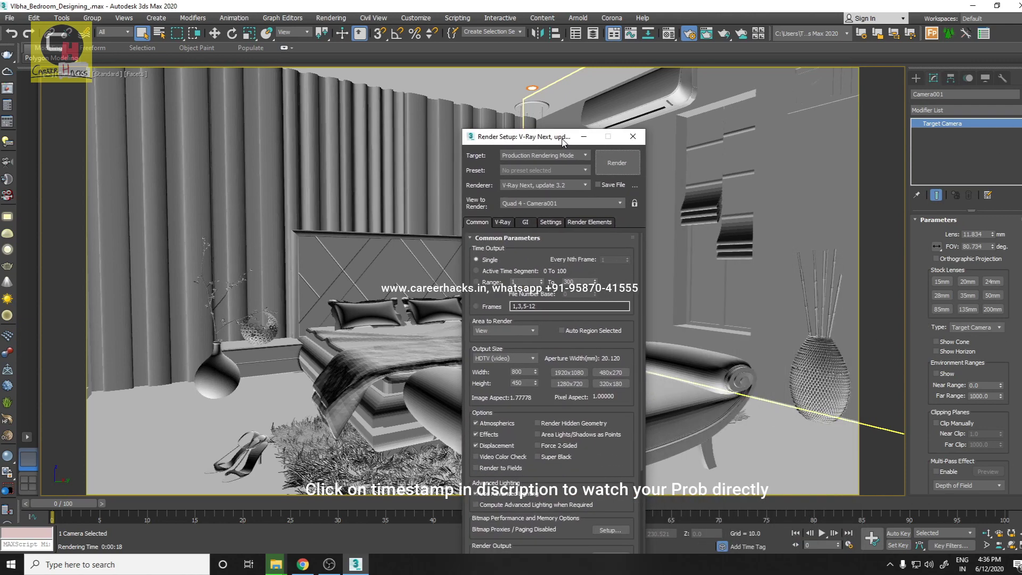
pyautogui.click(632, 137)
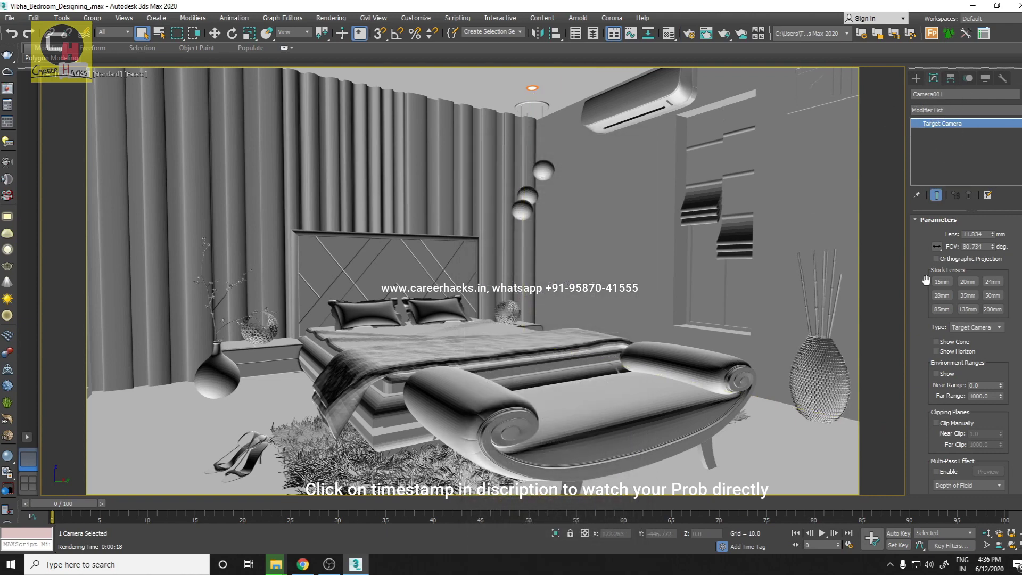
pyautogui.scroll(-5, 935, 437)
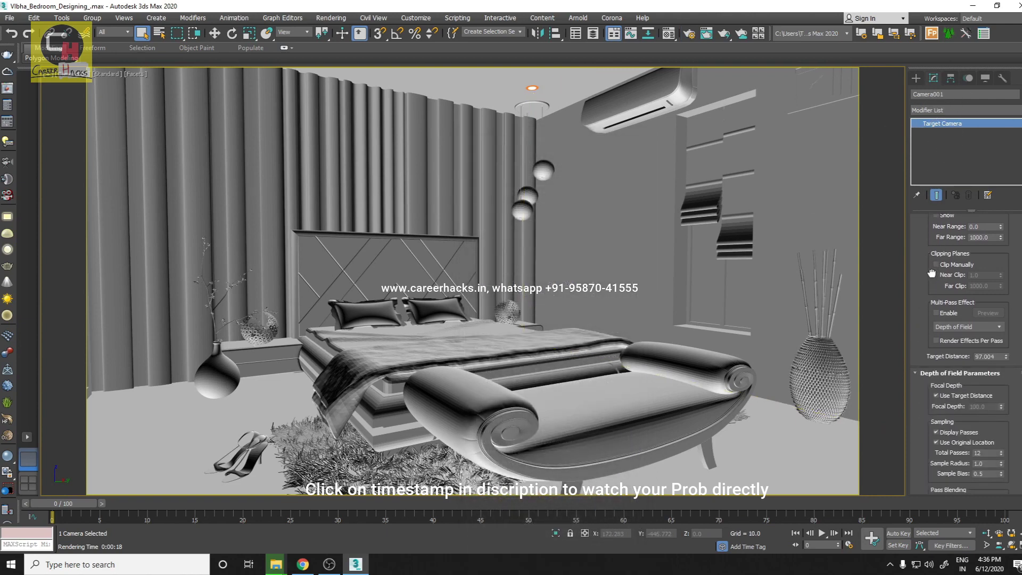
pyautogui.scroll(-1, 974, 419)
pyautogui.moveTo(929, 441)
pyautogui.mouseDown()
pyautogui.moveTo(934, 307)
pyautogui.moveTo(934, 442)
pyautogui.mouseUp()
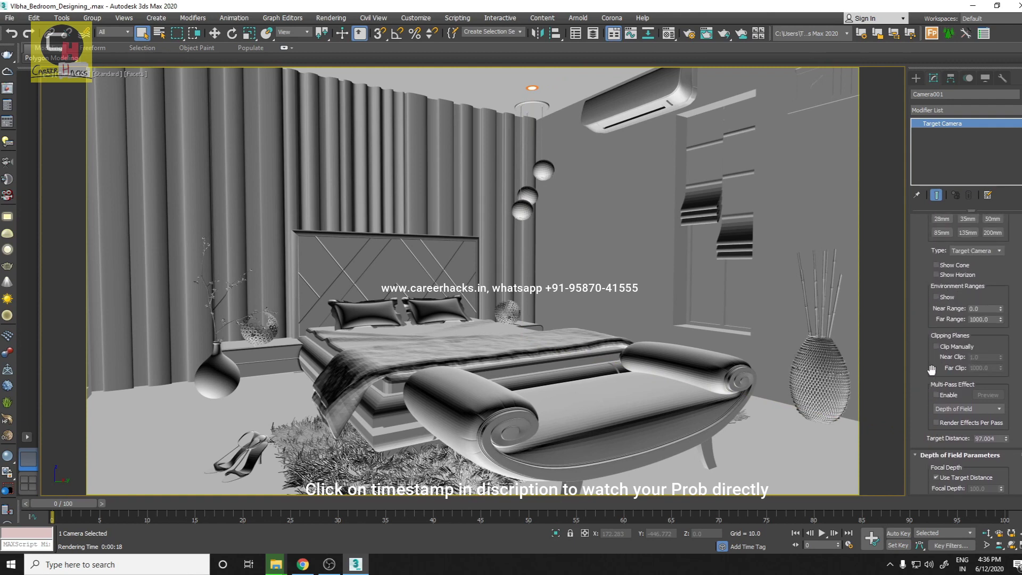
pyautogui.moveTo(932, 369); pyautogui.dragTo(938, 490)
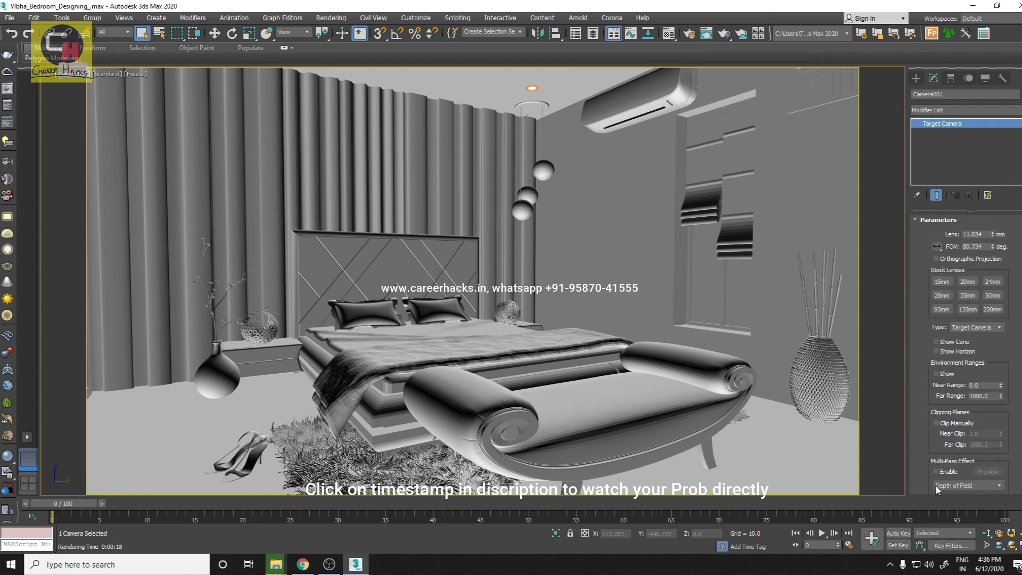
pyautogui.click(669, 33)
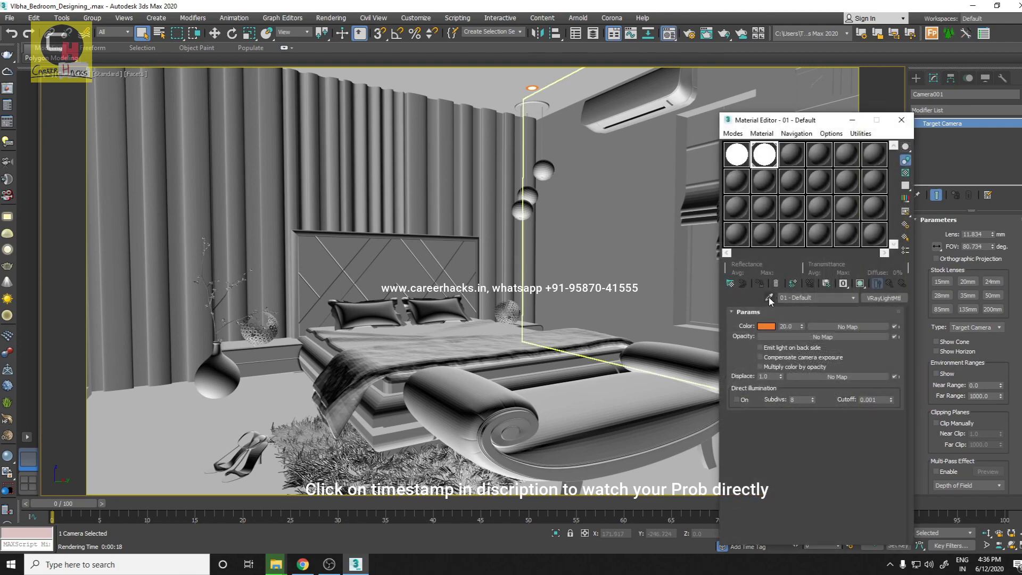
# - Pick the first ceiling light's VRayLightMtl and lower its colour multiplier from 20 to 1
pyautogui.click(770, 299)
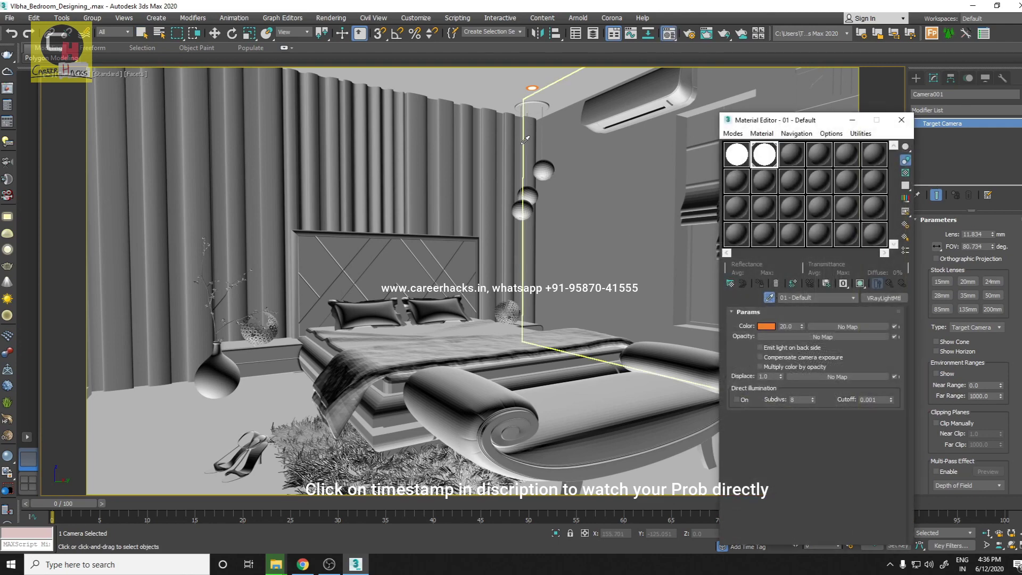
pyautogui.click(529, 89)
pyautogui.write('1')
pyautogui.press('Return')
pyautogui.rightClick(558, 116)
# - Pick the orange ceiling light material and lower its colour multiplier to 1
pyautogui.click(769, 298)
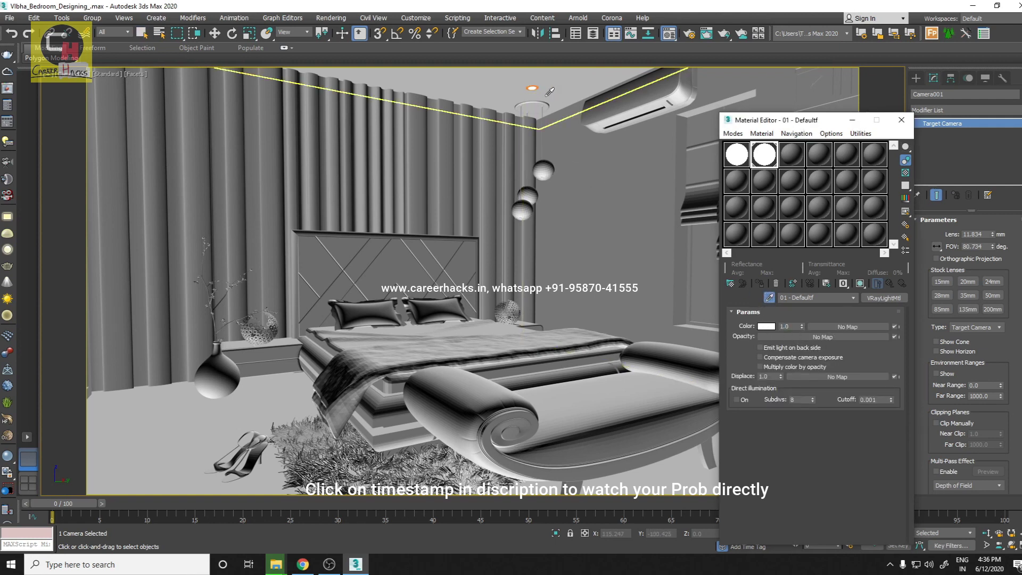
pyautogui.click(540, 85)
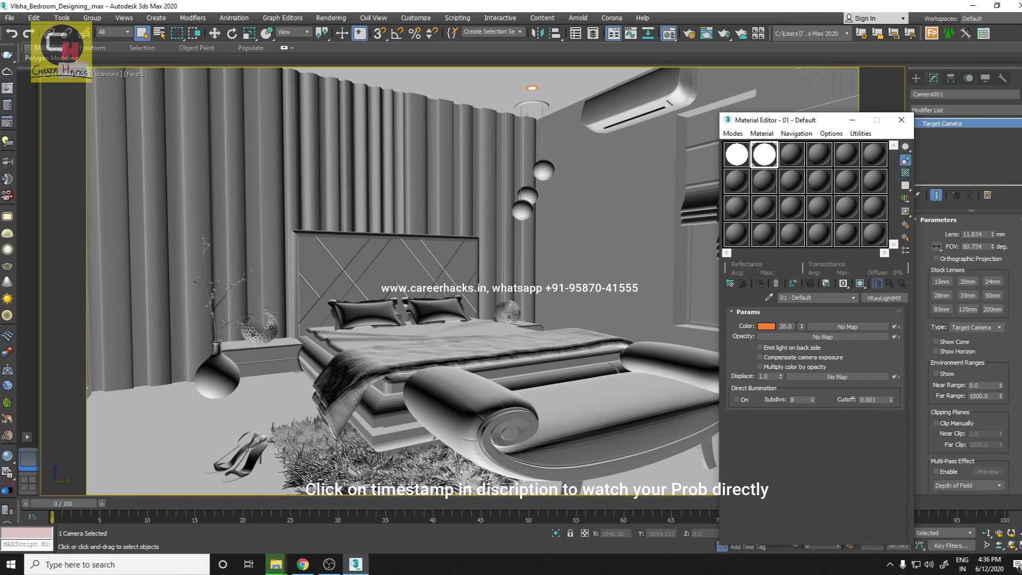
pyautogui.write('1')
pyautogui.press('Tab')
# - Render the room in the V-Ray frame buffer with the dimmer ceiling lights
pyautogui.click(707, 33)
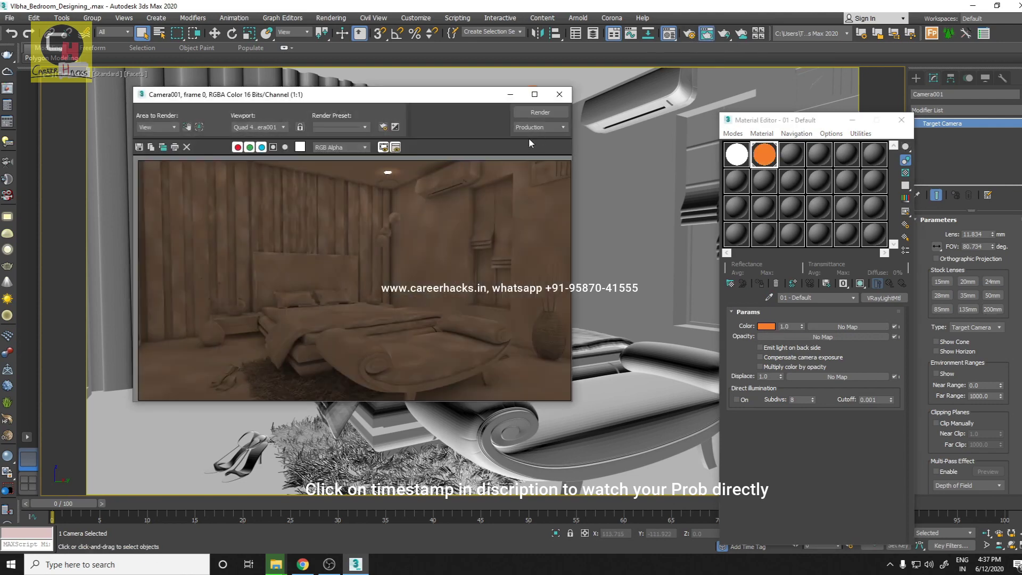
pyautogui.click(569, 97)
pyautogui.click(8, 88)
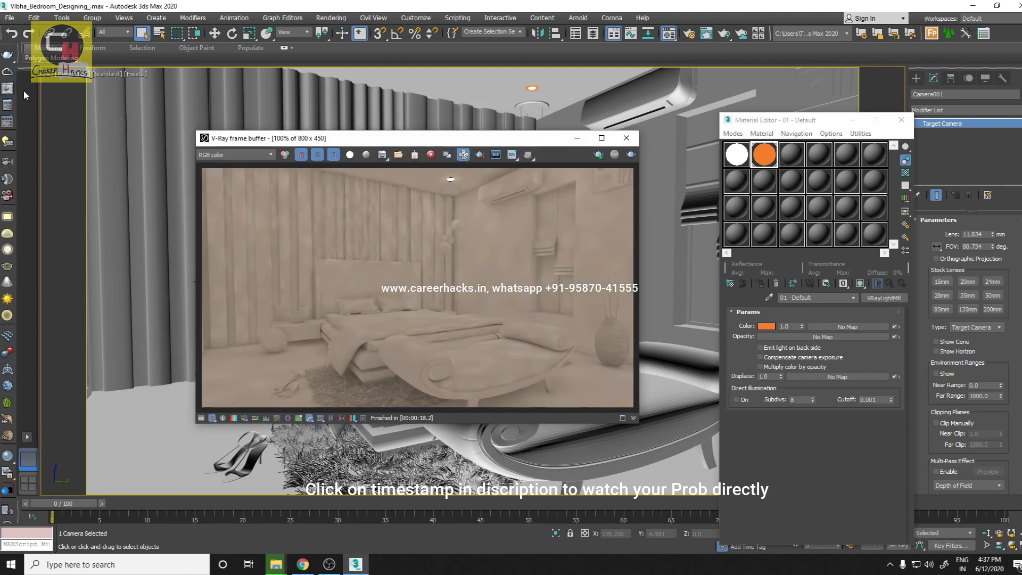
pyautogui.click(631, 155)
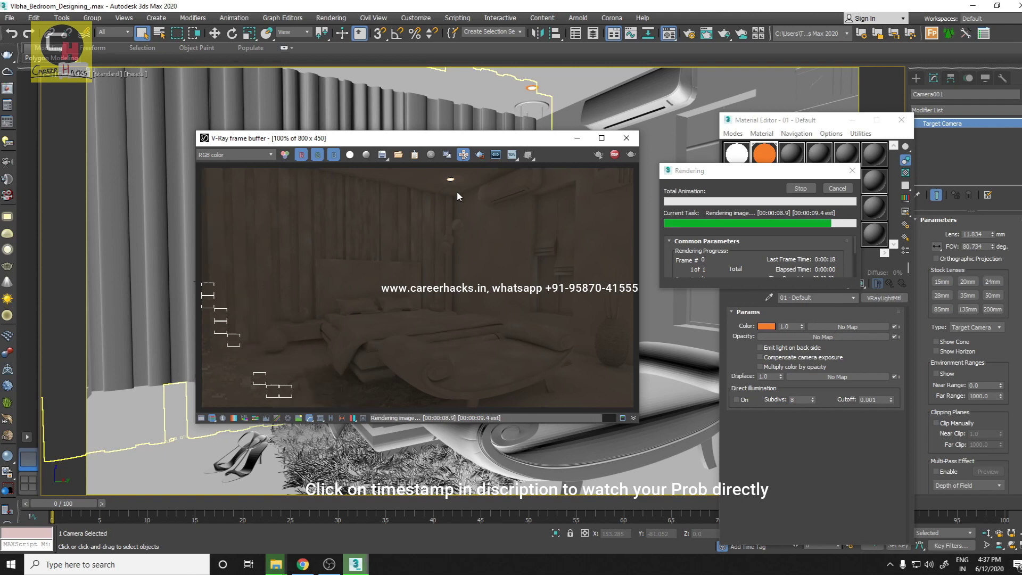
# - Set the orange VRayLightMtl multiplier to 0, then eyedrop the white ceiling light material
pyautogui.click(785, 326)
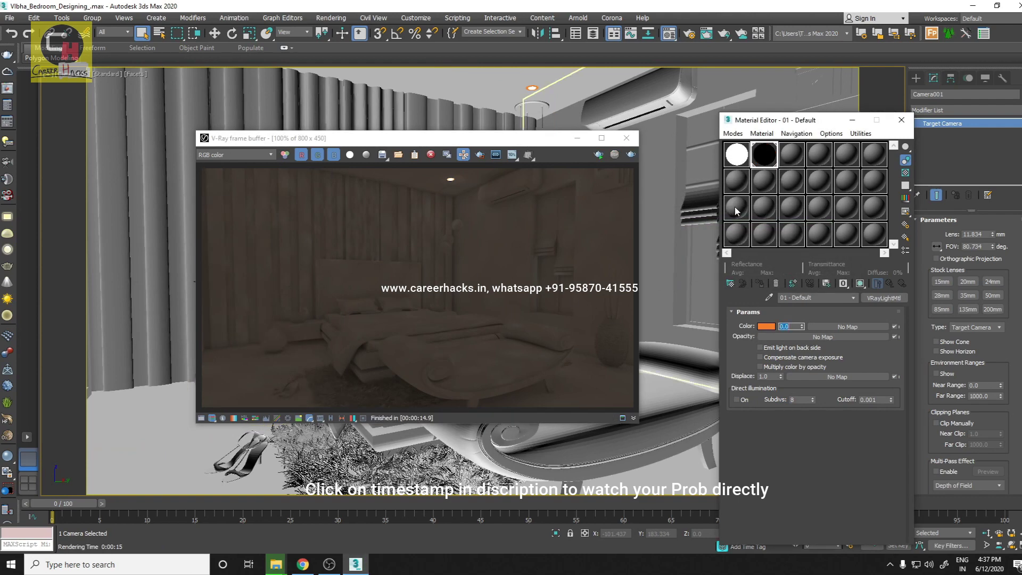
pyautogui.write('20')
pyautogui.press('Return')
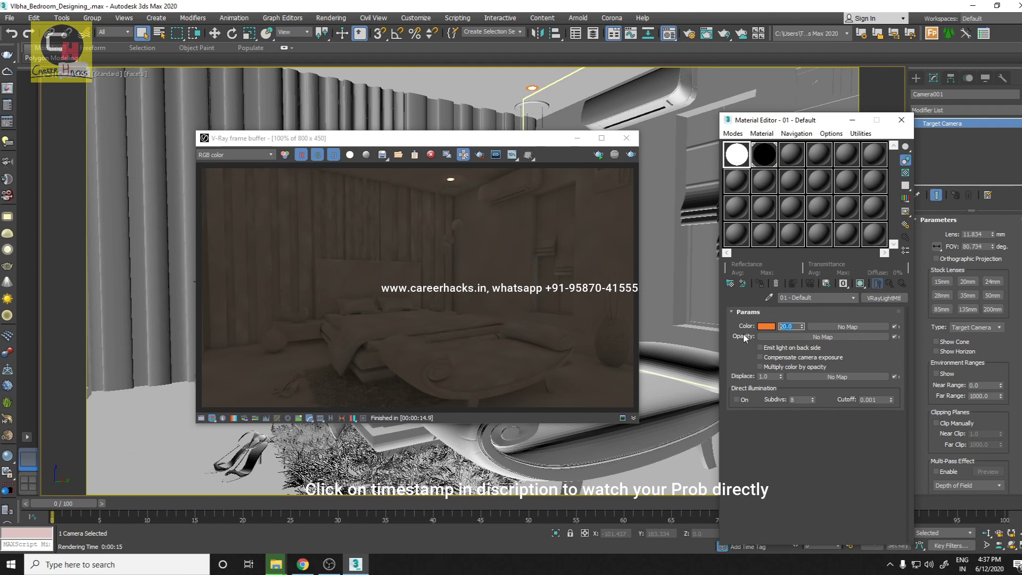
pyautogui.write('0')
pyautogui.click(770, 298)
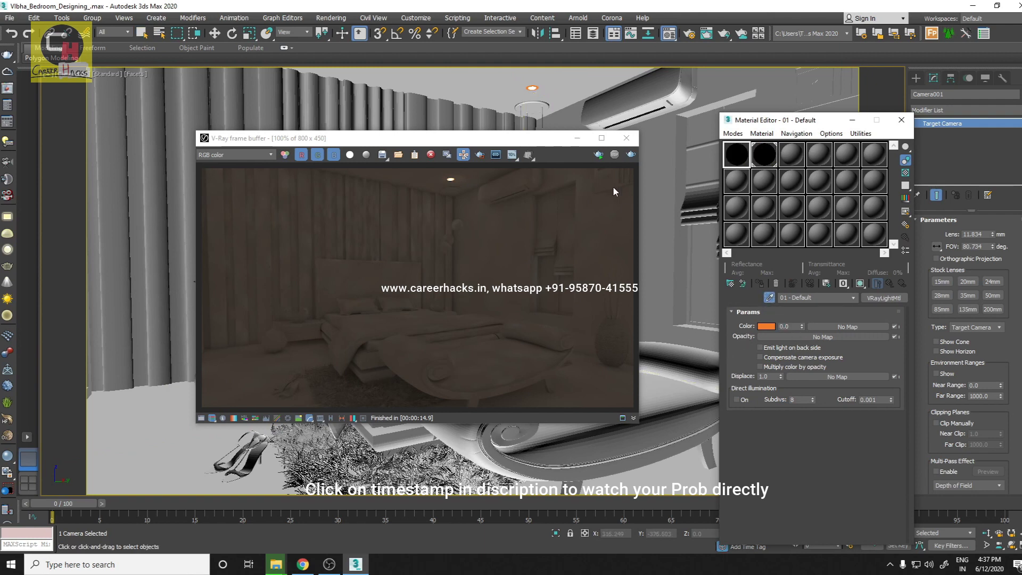
pyautogui.click(528, 88)
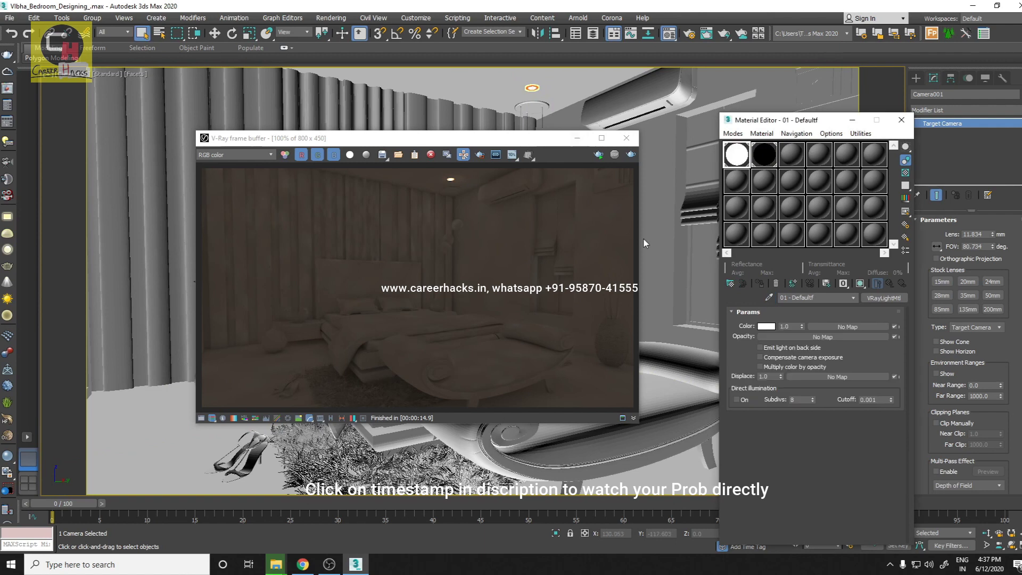
pyautogui.click(790, 326)
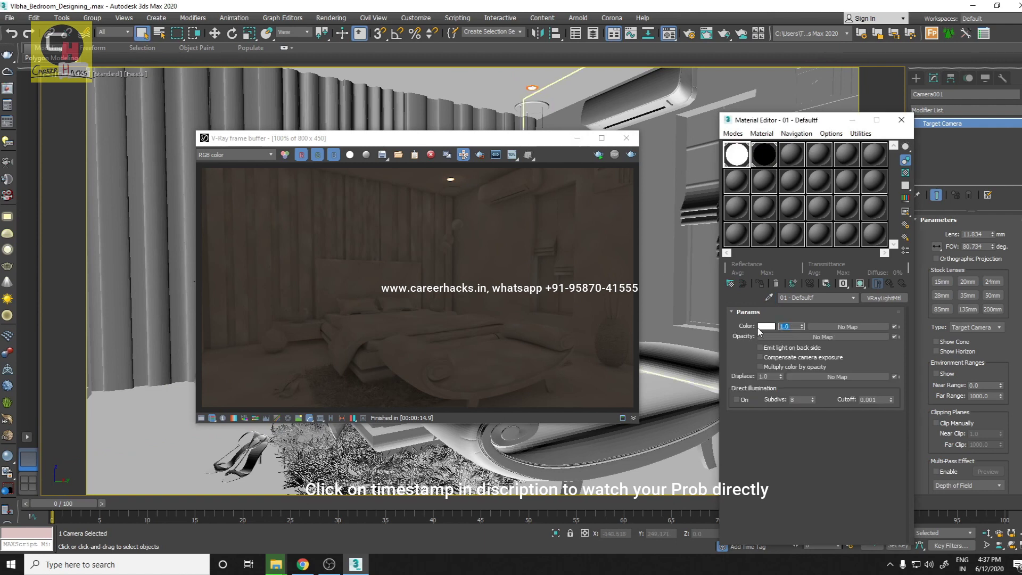
pyautogui.write('0')
# - Render with both light materials at 0 and zoom around the nearly black image
pyautogui.click(630, 155)
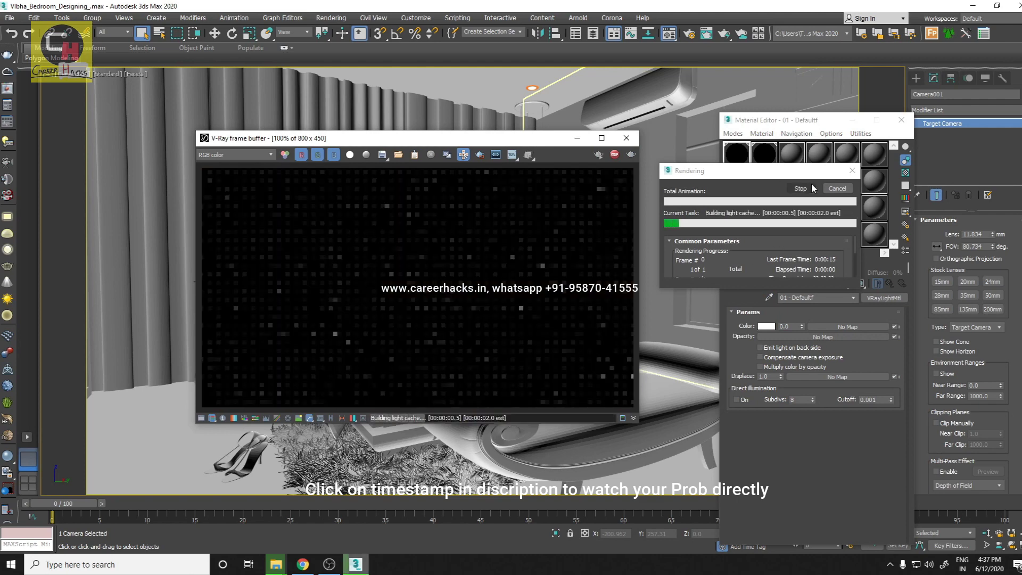
pyautogui.moveTo(506, 139); pyautogui.dragTo(447, 134)
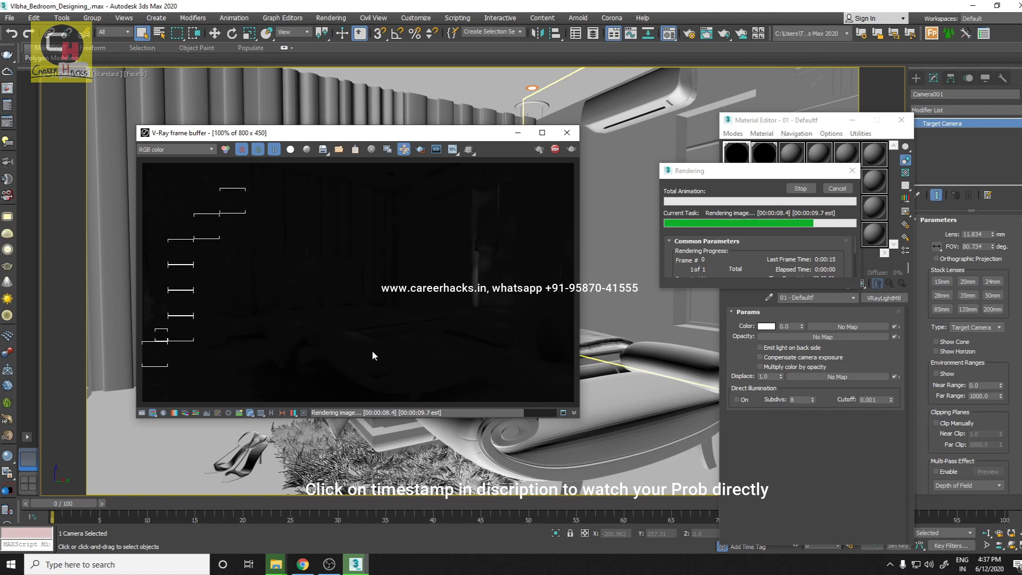
pyautogui.scroll(1, 489, 302)
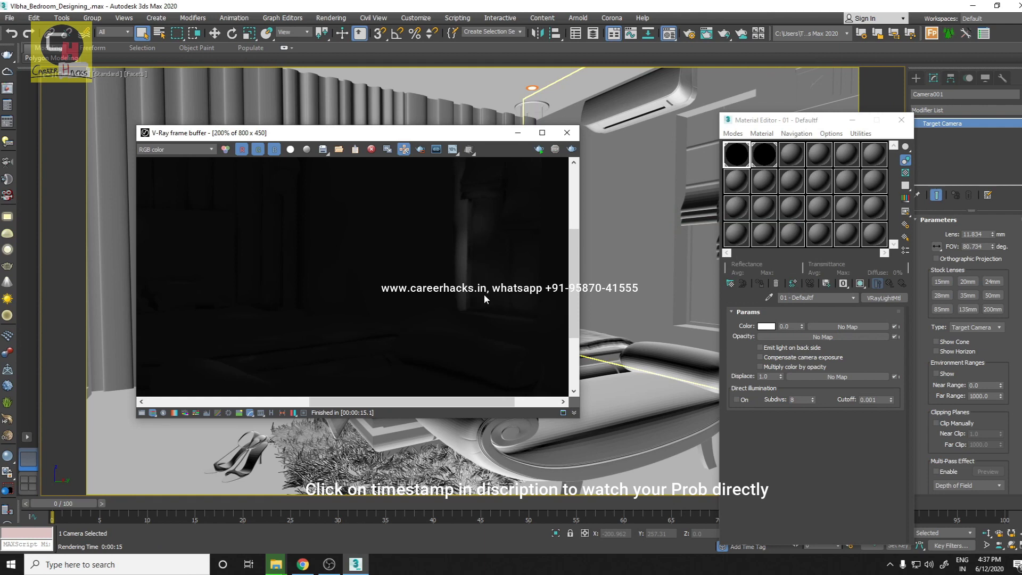
pyautogui.scroll(-1, 485, 311)
pyautogui.scroll(-1, 465, 318)
pyautogui.scroll(1, 428, 288)
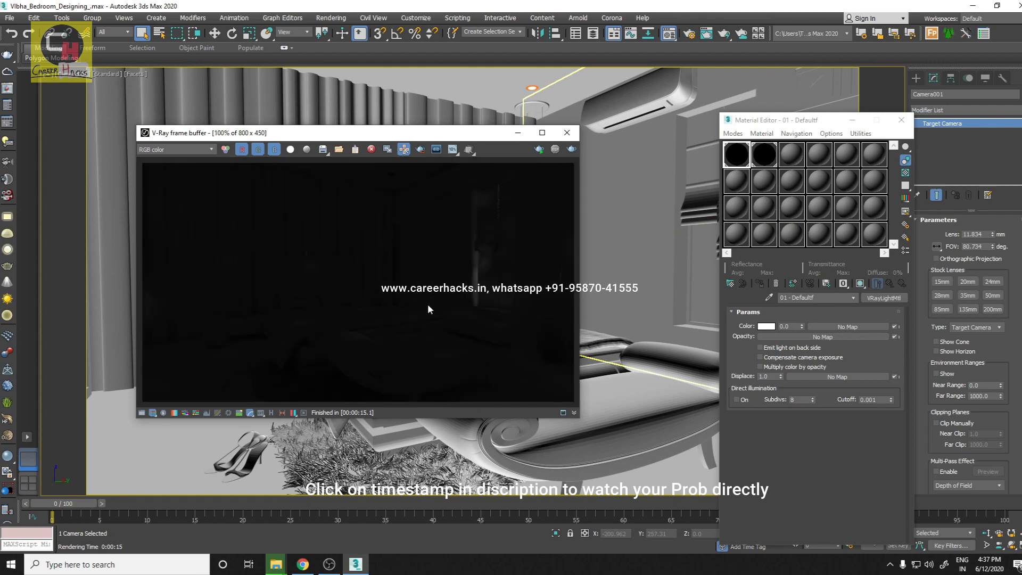
# - Confirm a black environment background colour and re-render the bedroom camera view
pyautogui.click(317, 20)
pyautogui.click(343, 155)
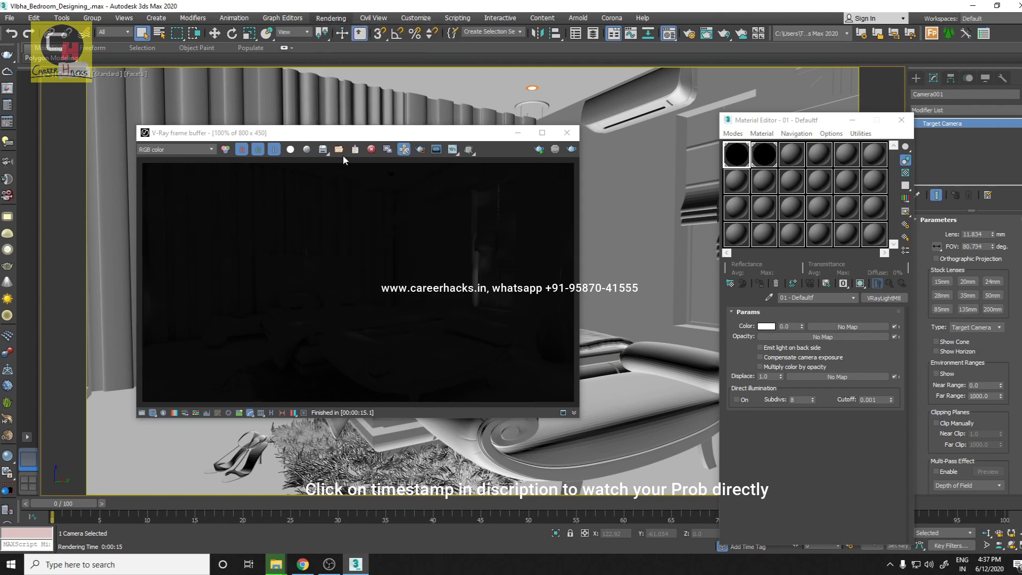
pyautogui.moveTo(335, 79); pyautogui.dragTo(610, 130)
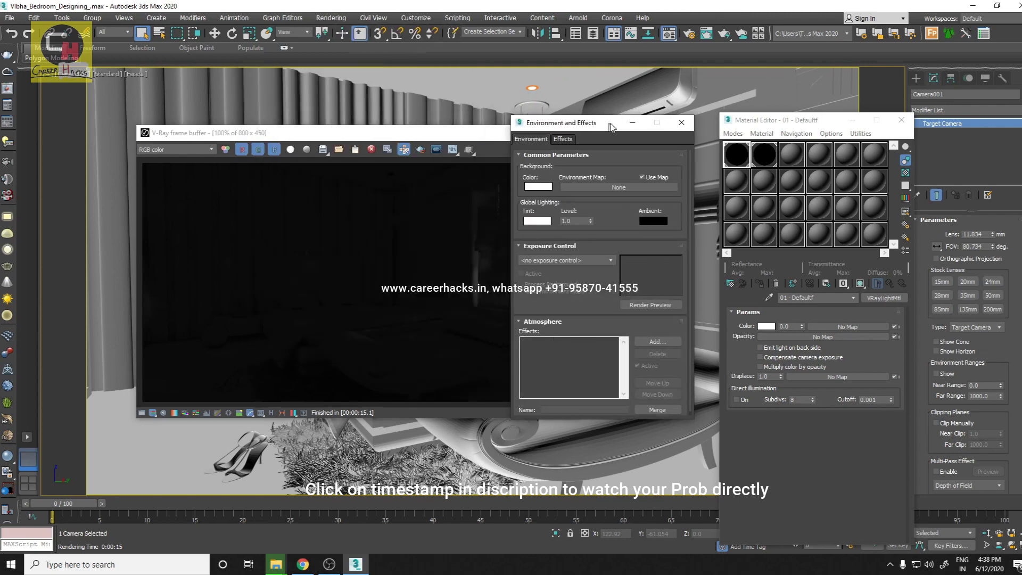
pyautogui.click(541, 187)
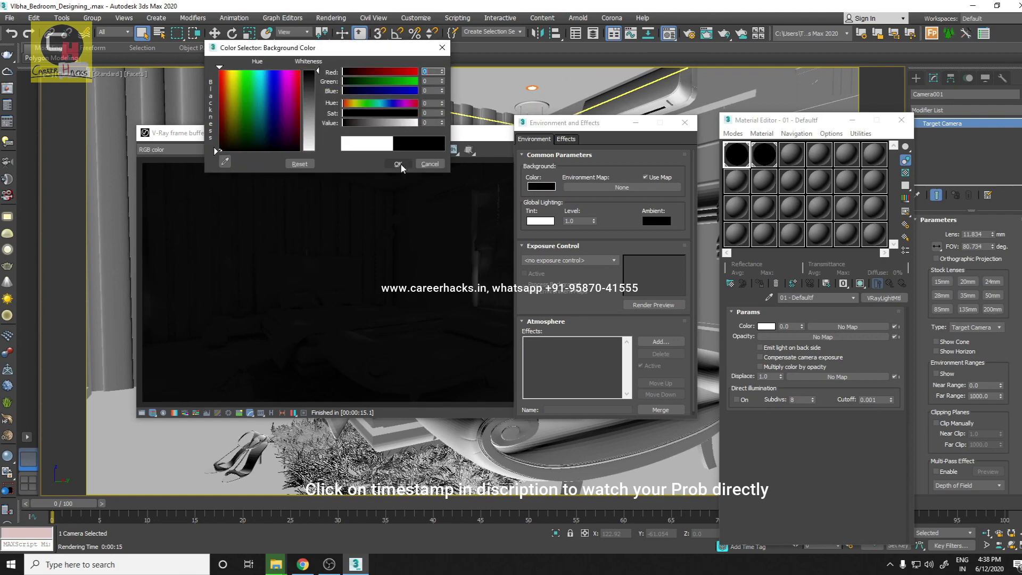
pyautogui.click(399, 164)
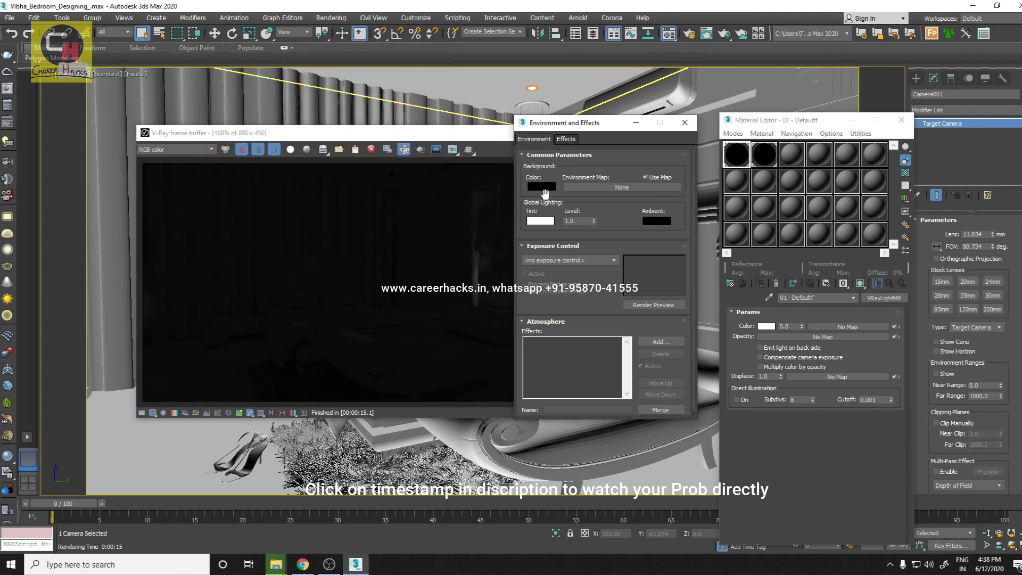
pyautogui.click(464, 141)
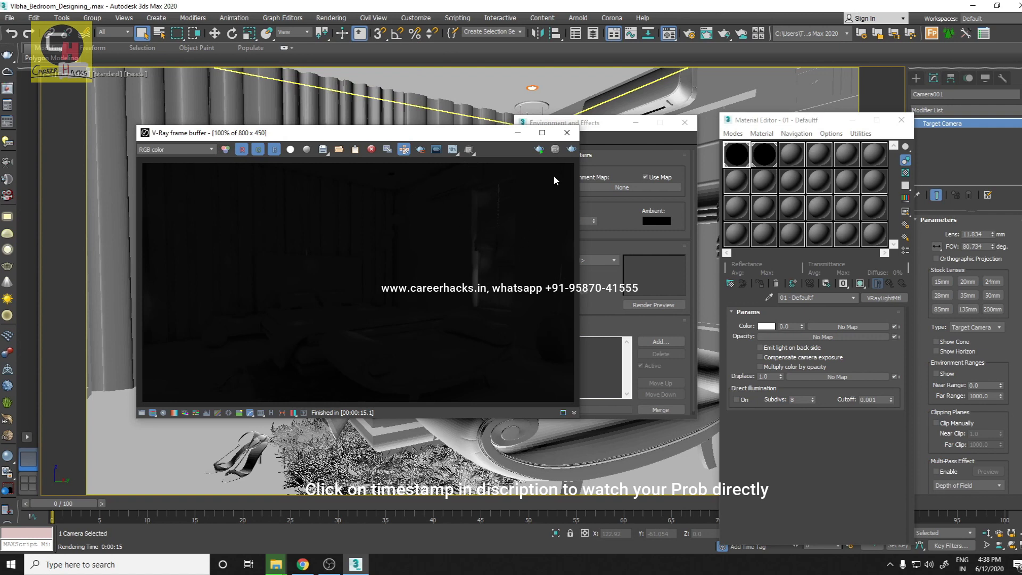
pyautogui.click(572, 149)
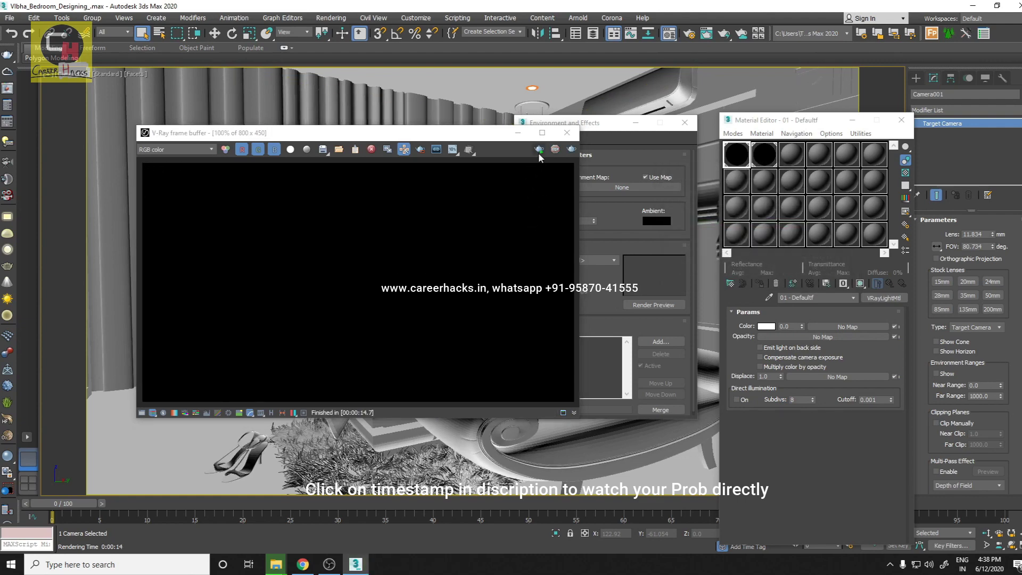
# - Delete the existing VRaySun002 light using the V-Ray Light Lister
pyautogui.click(611, 132)
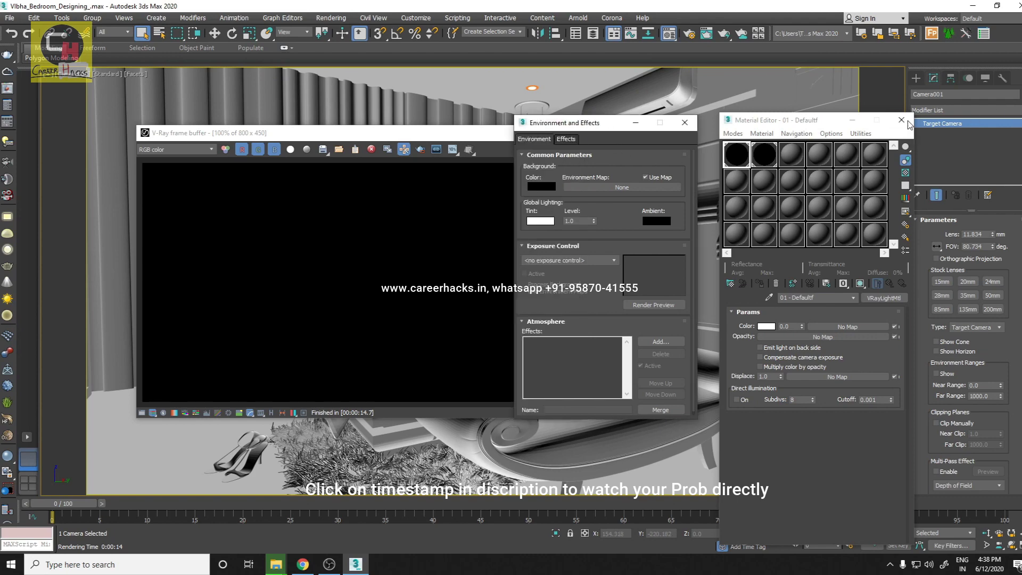
pyautogui.click(7, 141)
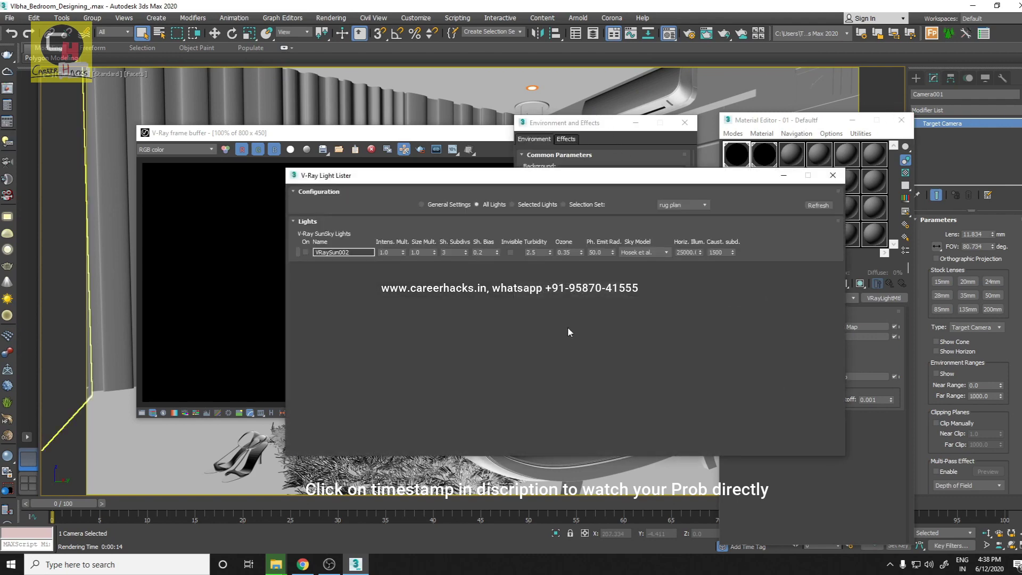
pyautogui.click(299, 255)
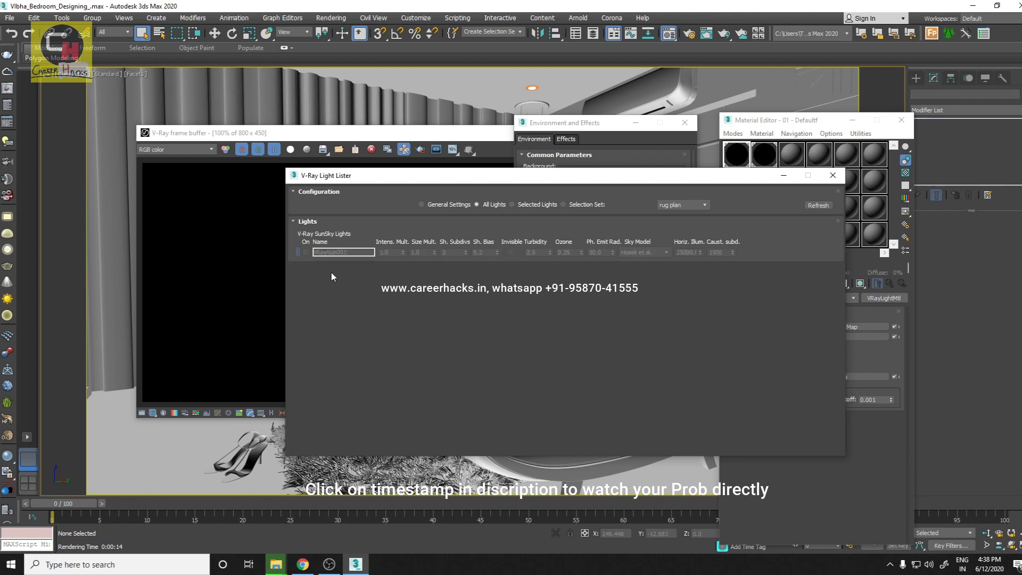
pyautogui.click(834, 175)
# - Place a new VRaySun001 in the bedroom, accept the VRaySky map, and raise it higher
pyautogui.click(917, 78)
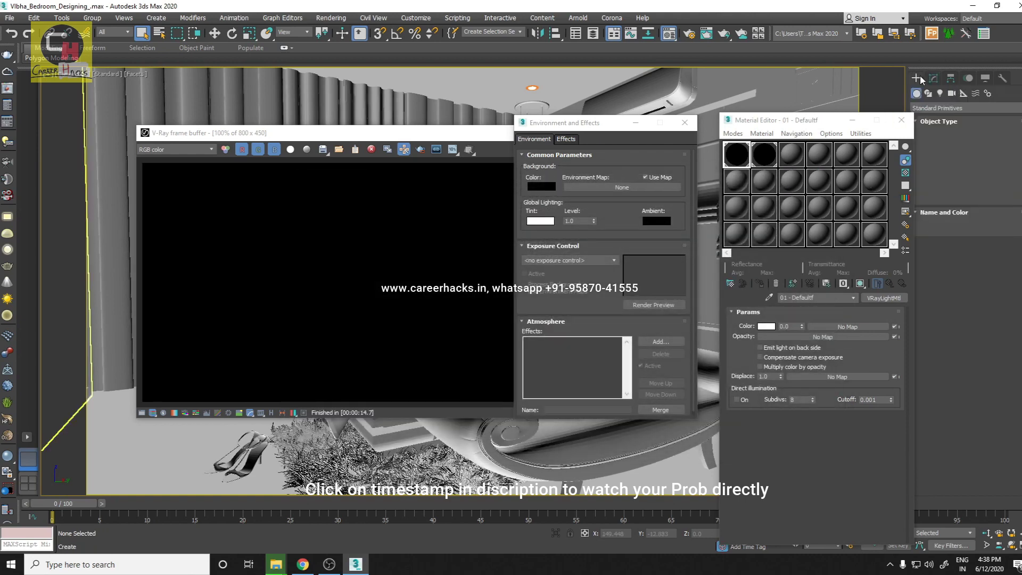
pyautogui.click(941, 94)
pyautogui.click(941, 109)
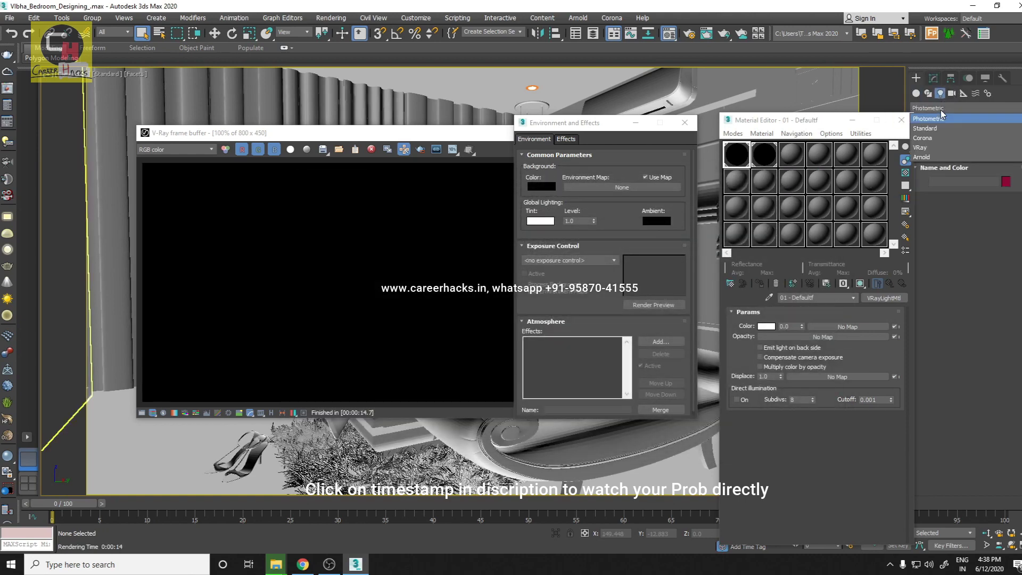
pyautogui.click(930, 142)
pyautogui.click(991, 153)
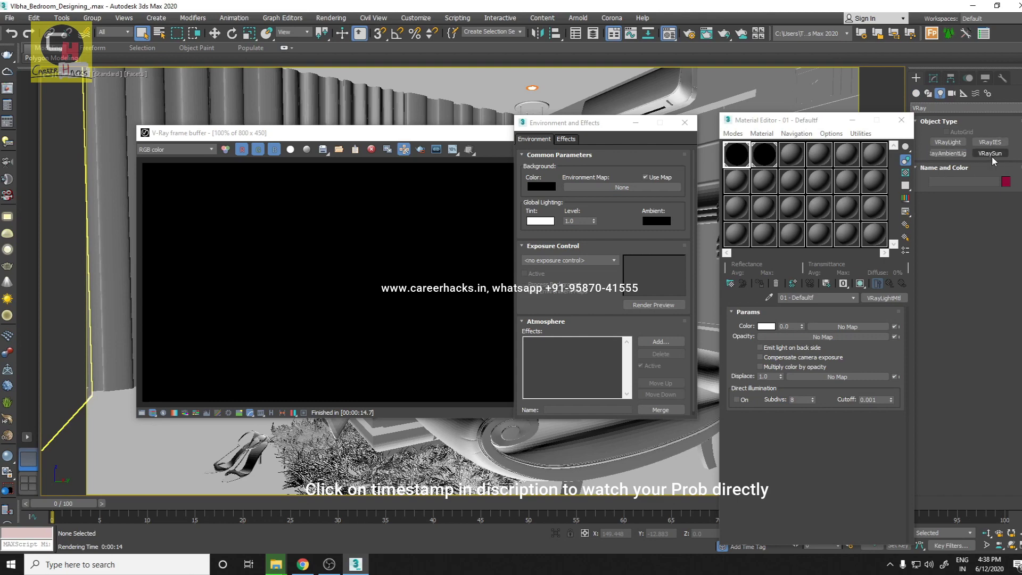
pyautogui.click(684, 122)
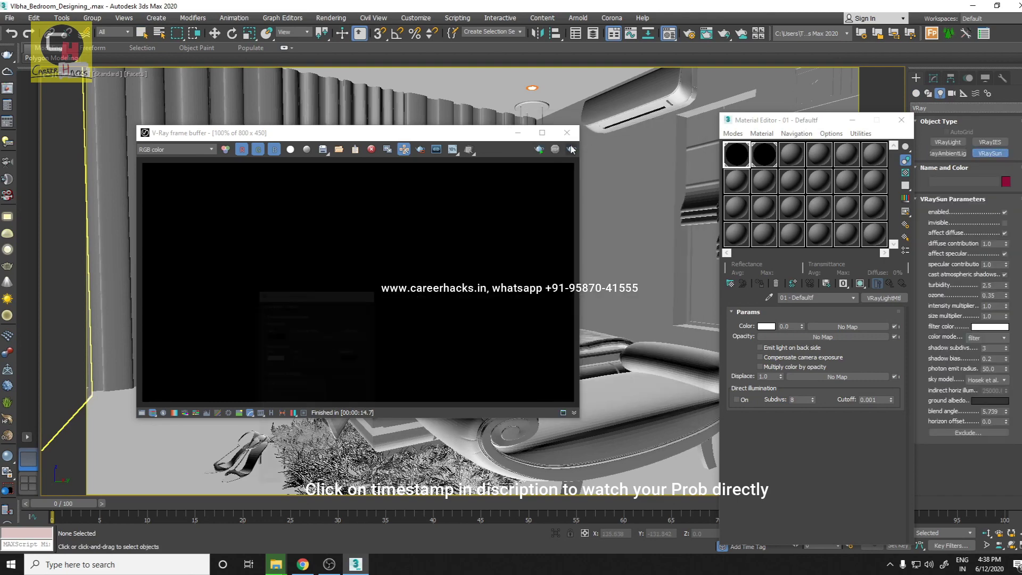
pyautogui.click(518, 132)
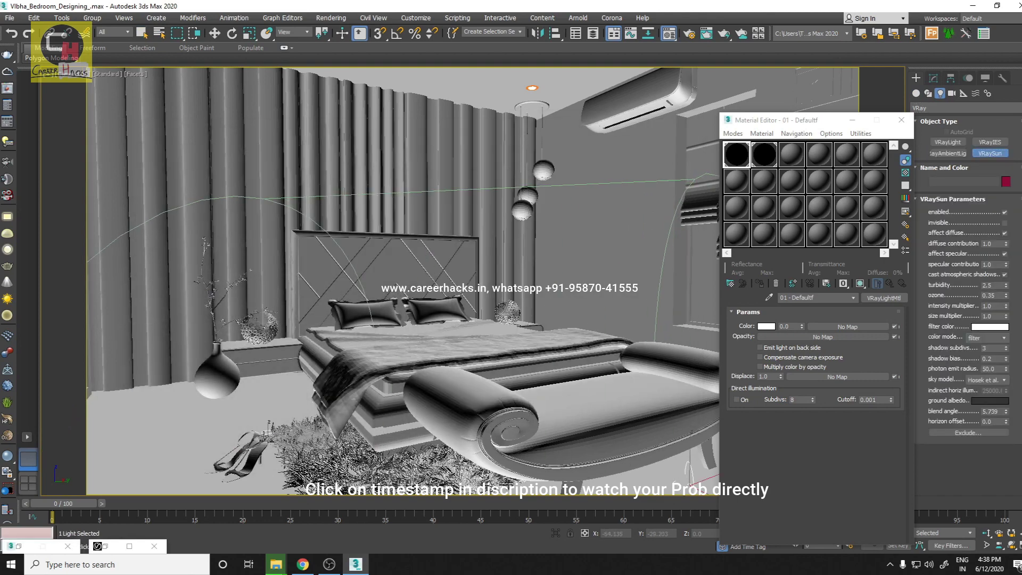
pyautogui.moveTo(688, 485); pyautogui.dragTo(557, 322)
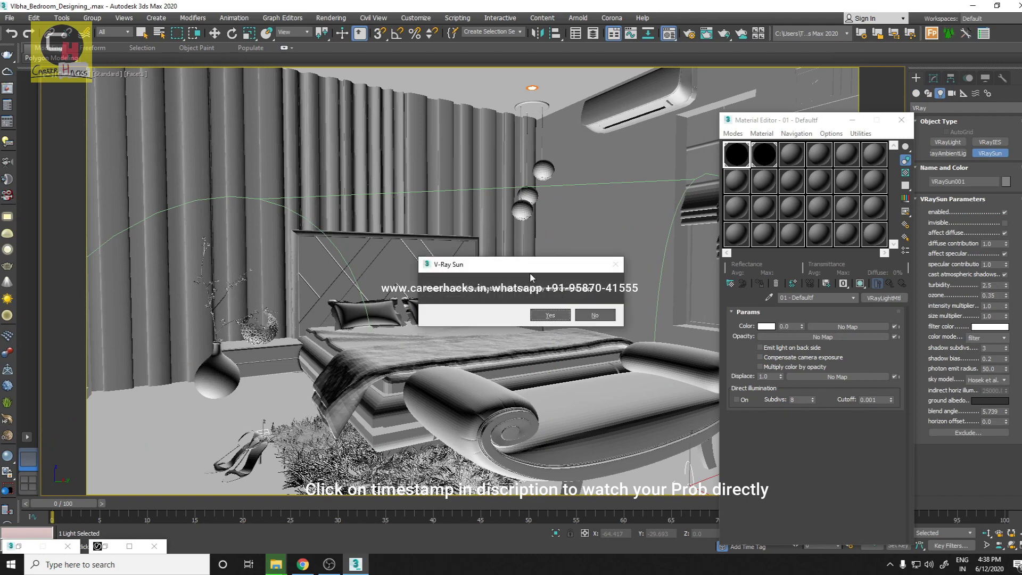
pyautogui.moveTo(524, 272); pyautogui.dragTo(517, 243)
pyautogui.click(544, 284)
pyautogui.press('w')
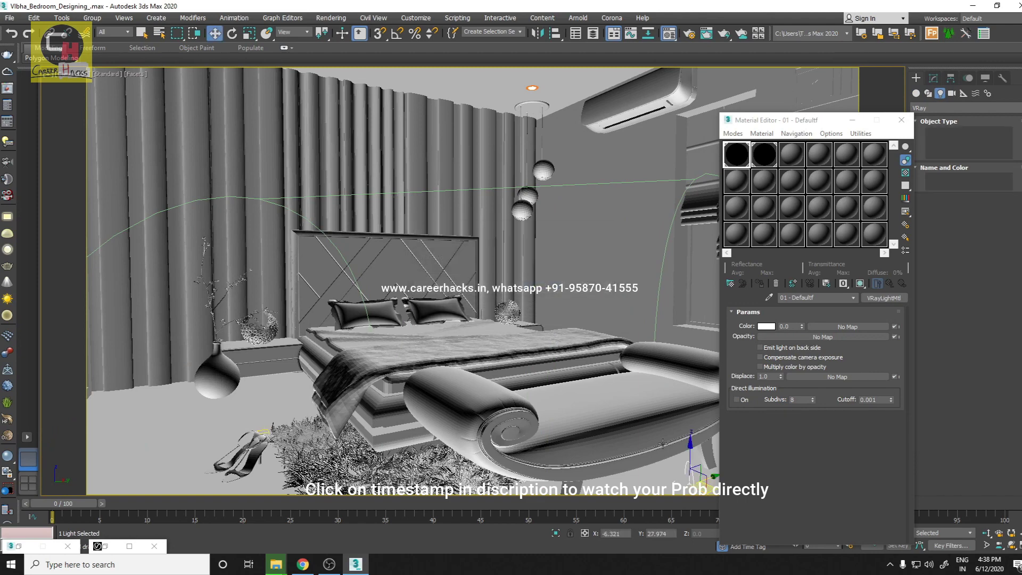
pyautogui.moveTo(679, 269); pyautogui.dragTo(681, 169)
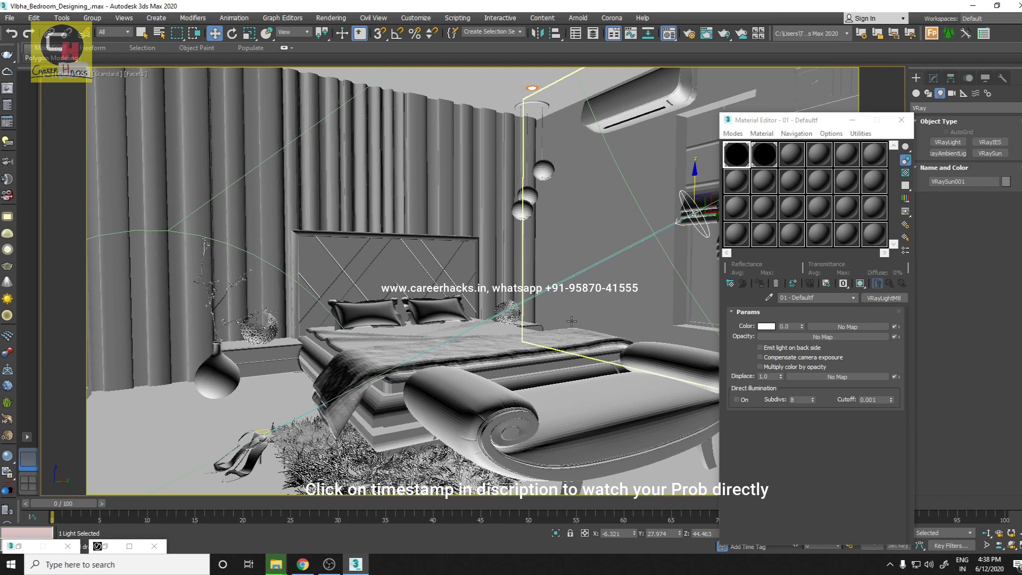
# - Check the DefaultVRaySky environment map, then render the bedroom view with the new sun
pyautogui.click(331, 17)
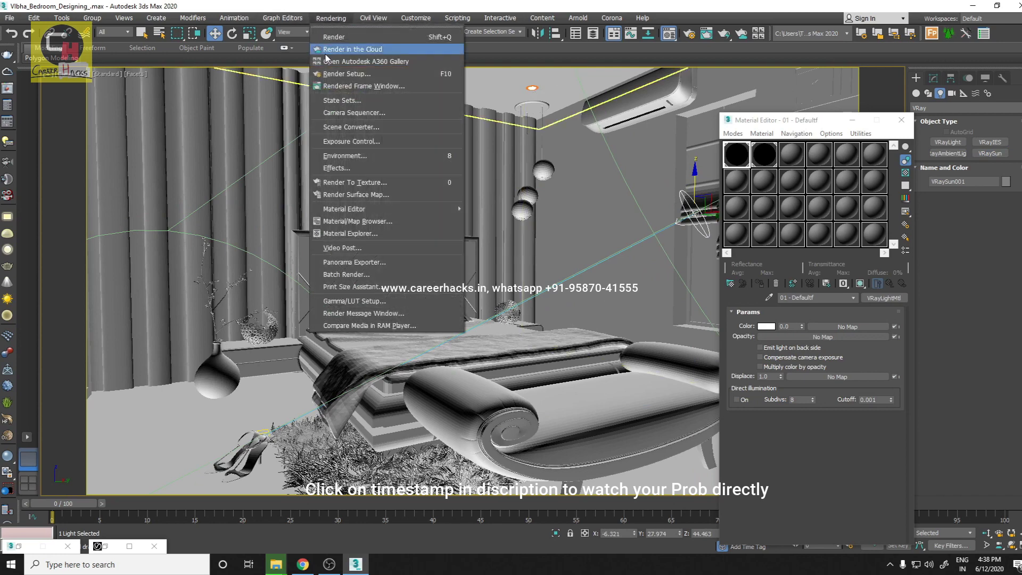
pyautogui.click(344, 157)
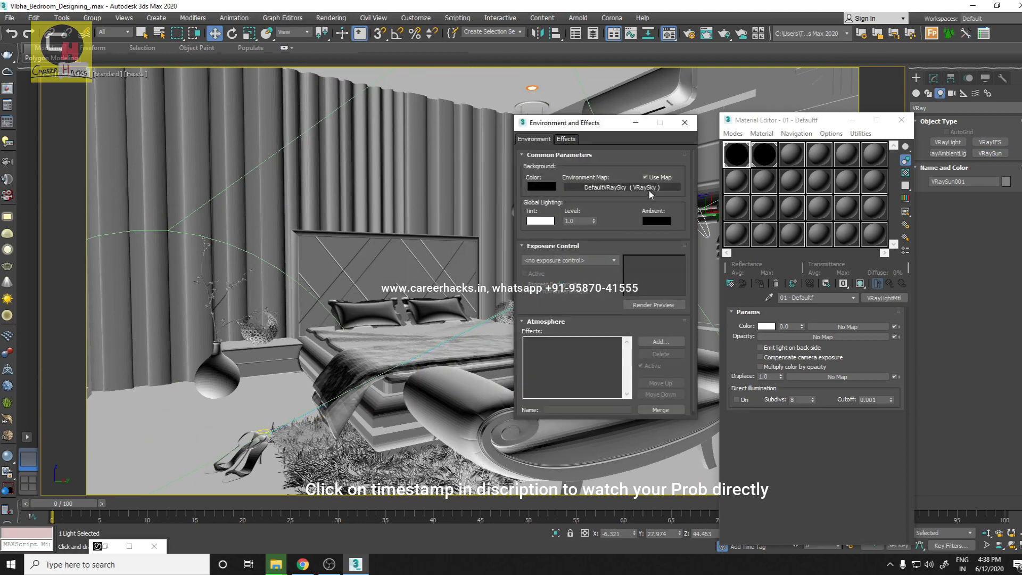
pyautogui.click(685, 122)
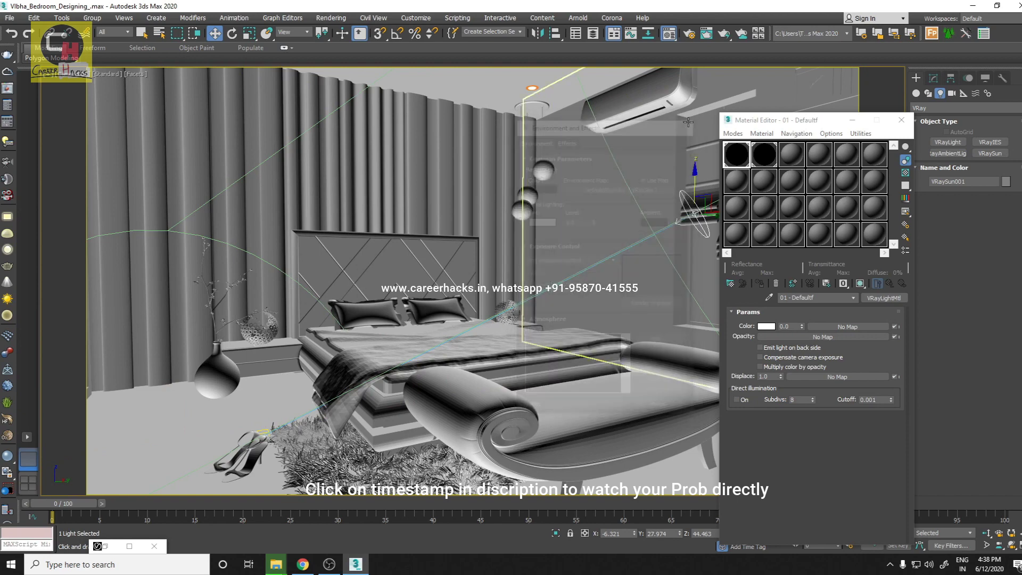
pyautogui.hotkey('shift', 'q')
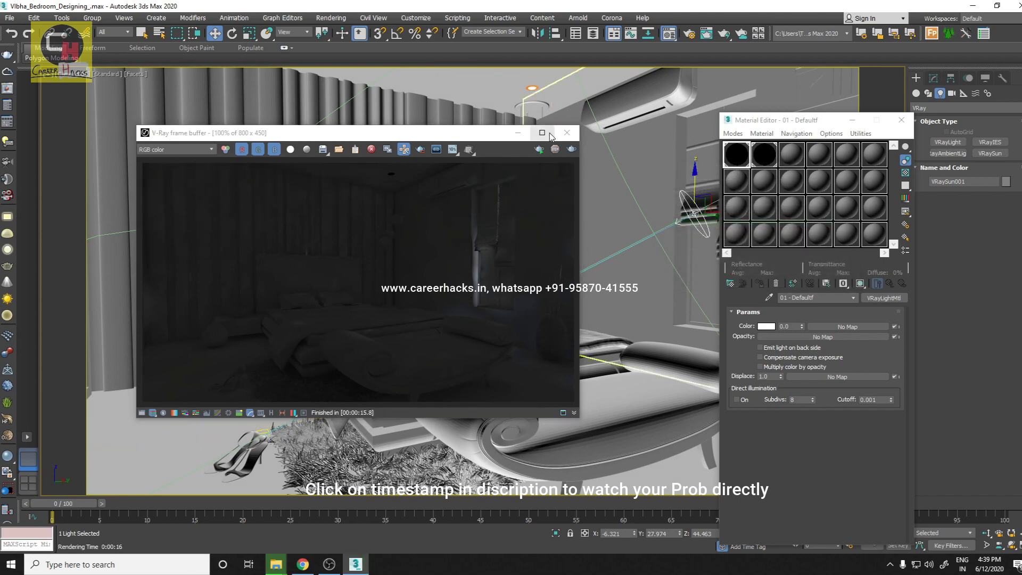
pyautogui.click(567, 132)
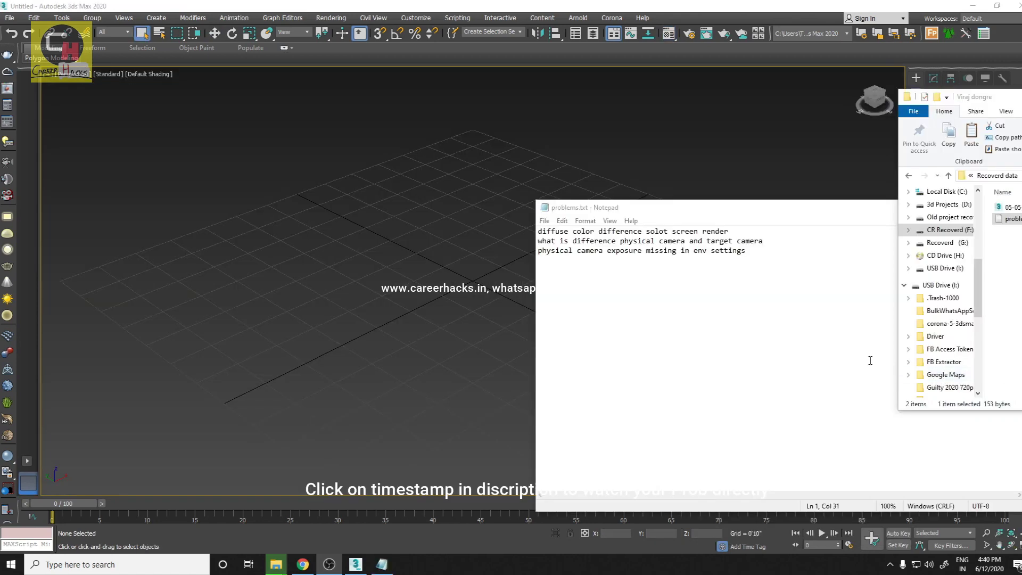
# - Review the problems.txt lines on diffuse colour, camera exposure and physical versus target cameras
pyautogui.moveTo(666, 208); pyautogui.dragTo(439, 197)
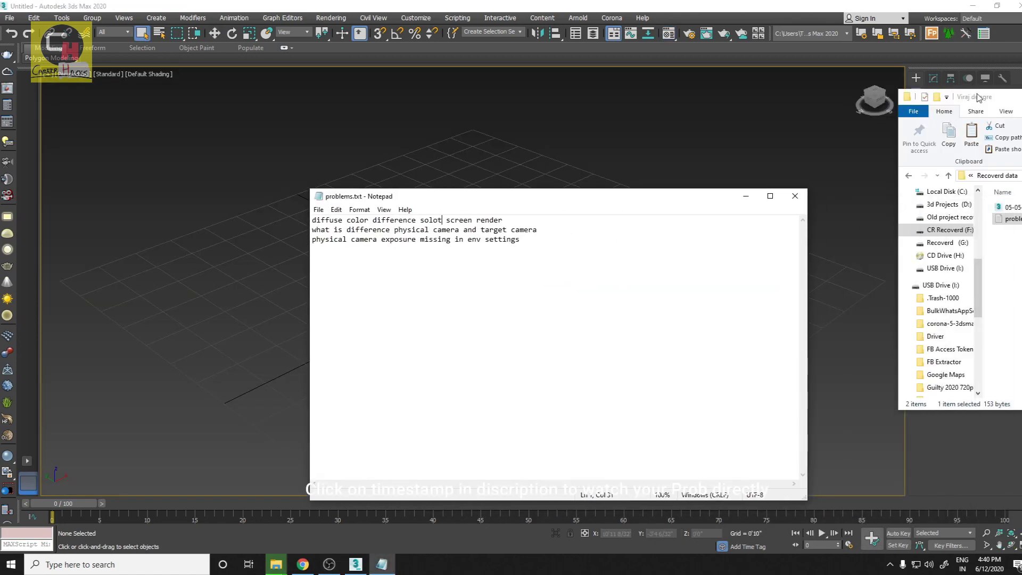
pyautogui.moveTo(977, 97); pyautogui.dragTo(1021, 98)
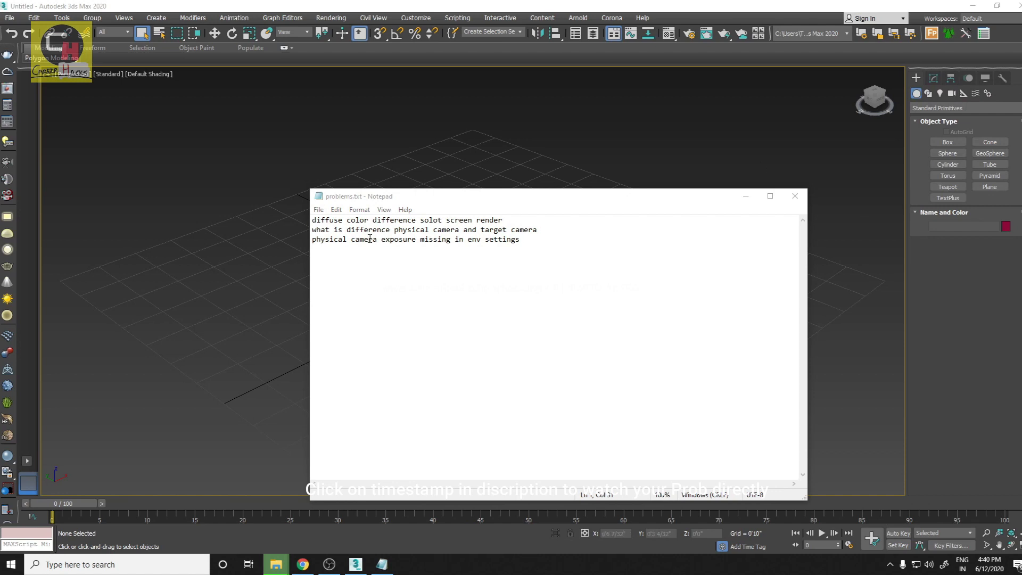
pyautogui.moveTo(317, 221); pyautogui.dragTo(466, 224)
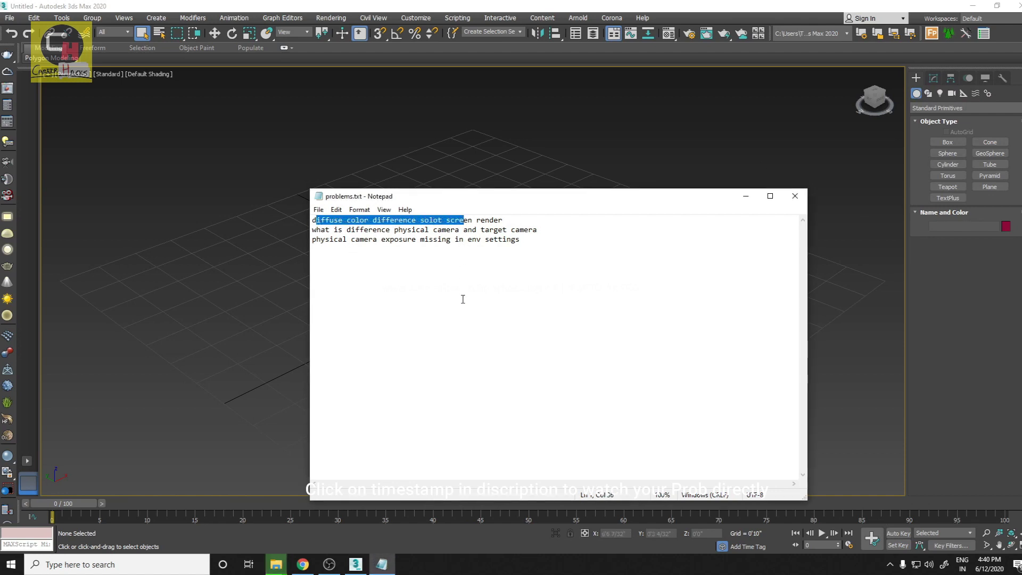
pyautogui.click(518, 223)
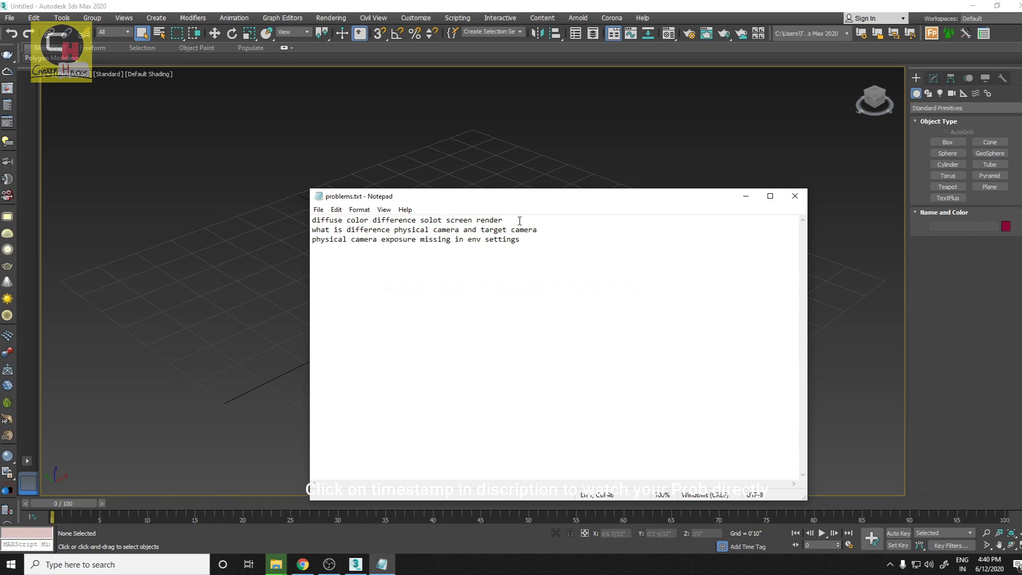
pyautogui.press('Right')
pyautogui.moveTo(323, 239); pyautogui.dragTo(447, 239)
pyautogui.click(453, 240)
pyautogui.moveTo(347, 230); pyautogui.dragTo(500, 229)
pyautogui.click(519, 233)
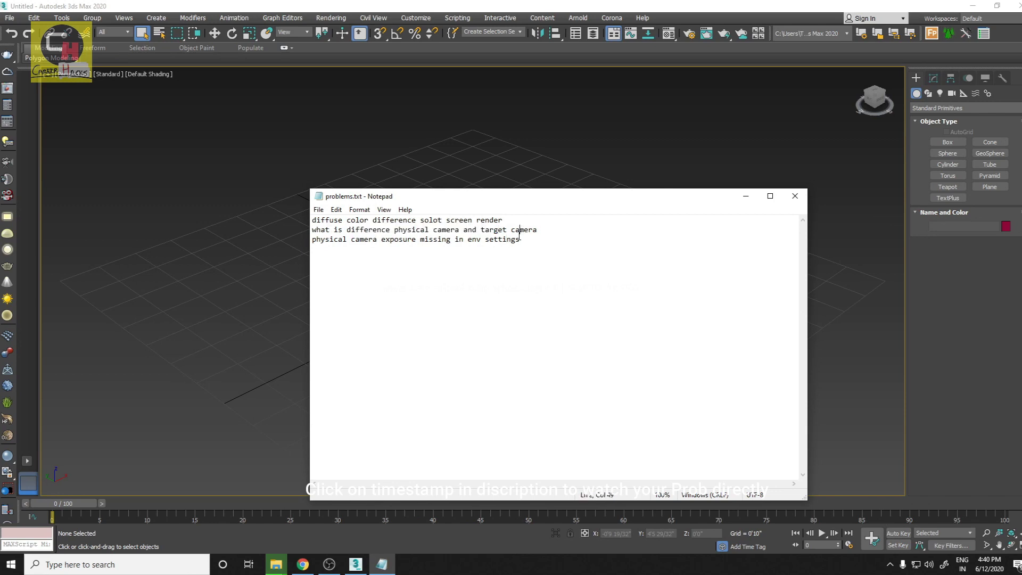
pyautogui.click(797, 196)
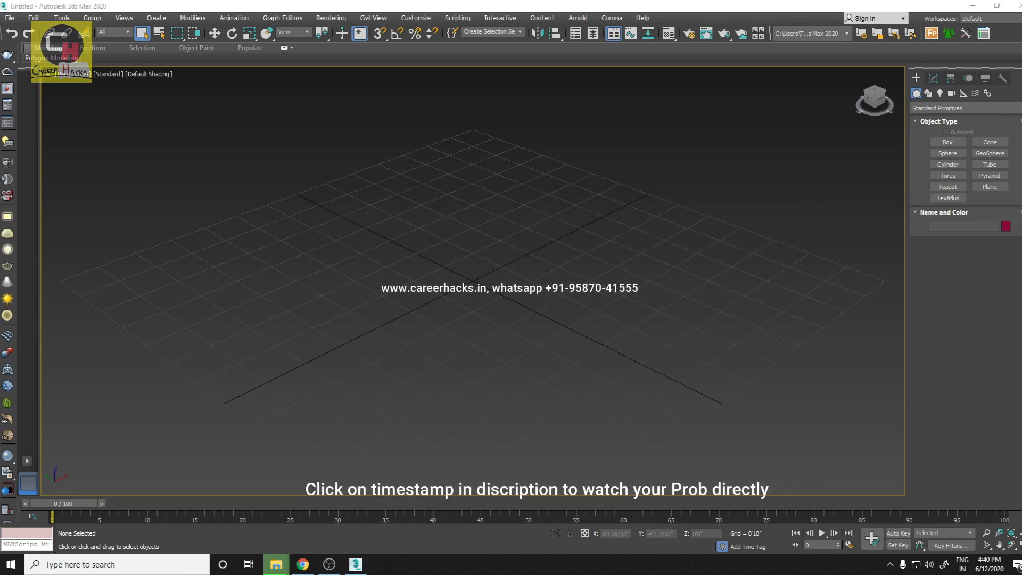
# - Open 05-05-2020.max, adopting its gamma, accepting updated V-Ray features, and skipping missing files
pyautogui.moveTo(399, 262); pyautogui.dragTo(382, 283)
pyautogui.click(414, 289)
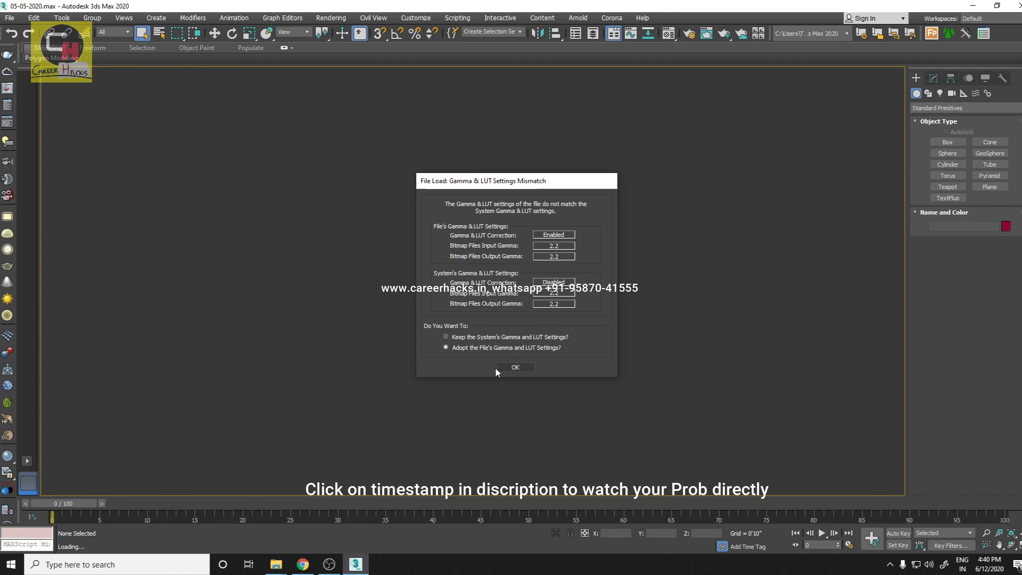
pyautogui.click(517, 367)
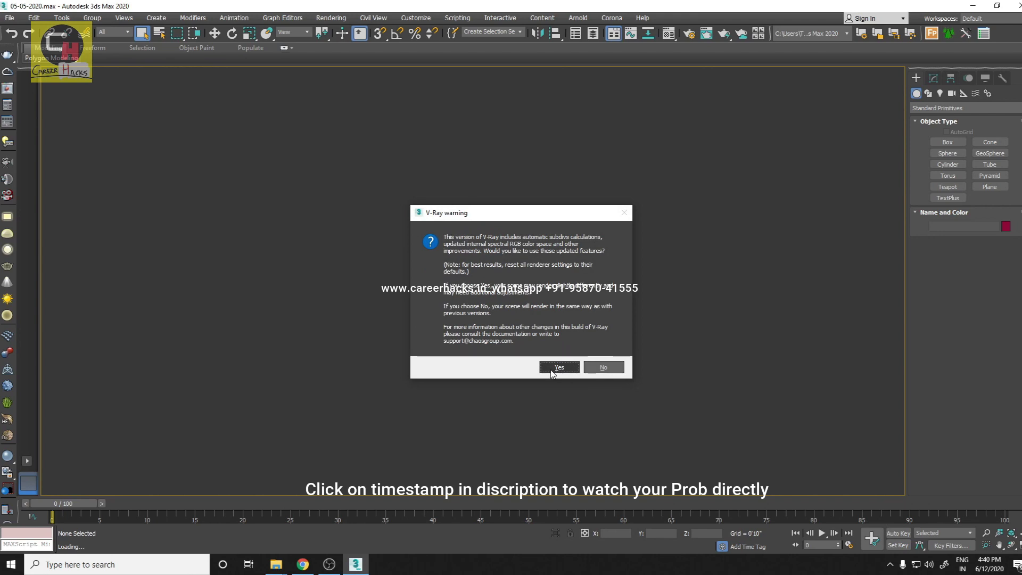
pyautogui.moveTo(526, 217); pyautogui.dragTo(479, 207)
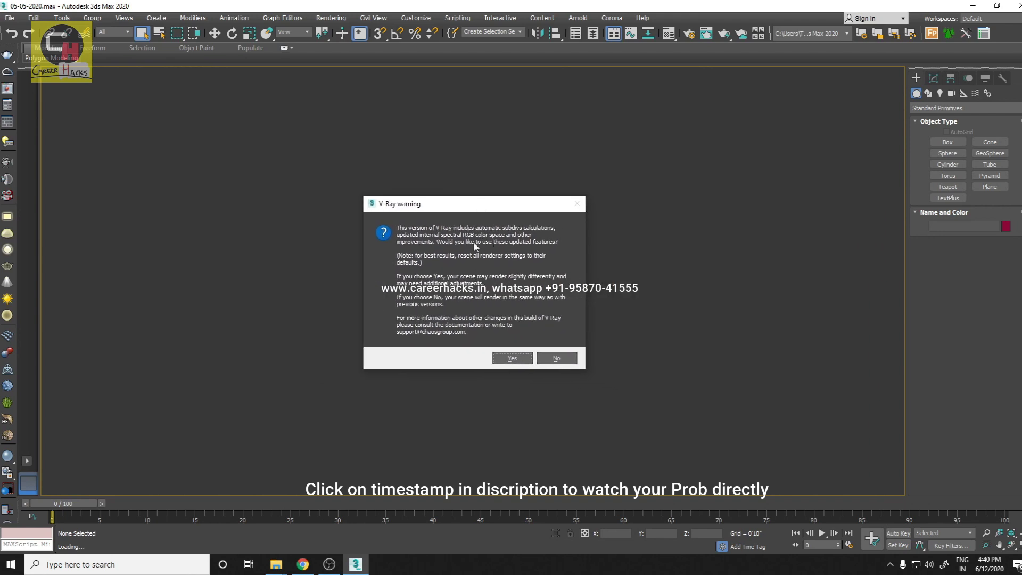
pyautogui.click(513, 360)
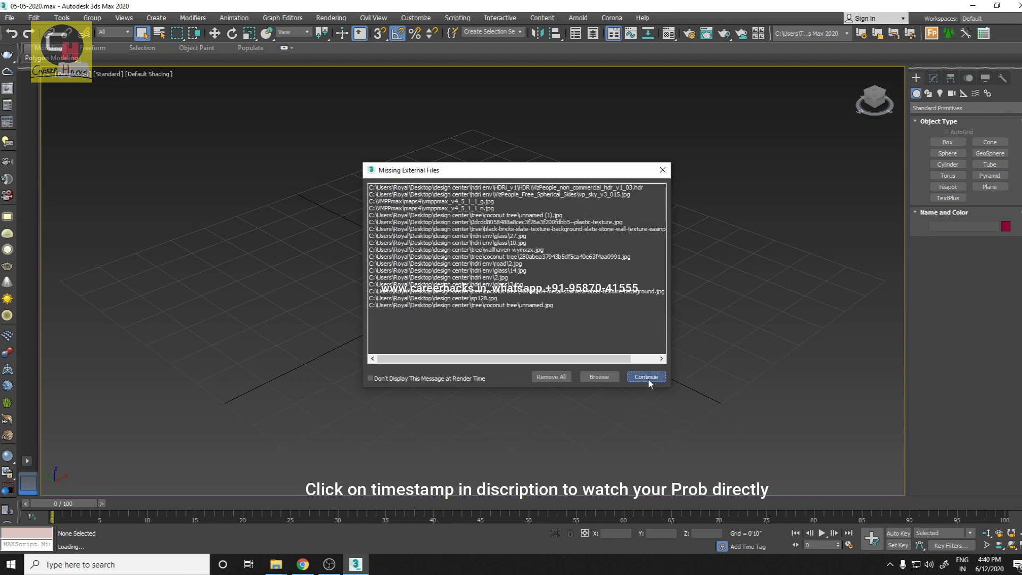
pyautogui.click(646, 377)
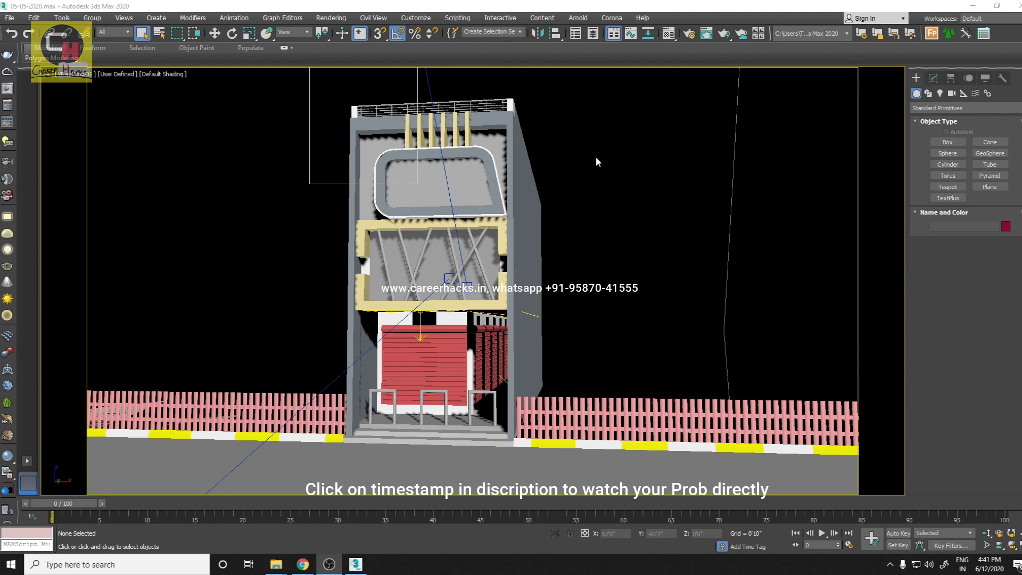
# - Look through the Customize menu's UI setup and customization dialogs, closing each
pyautogui.click(416, 18)
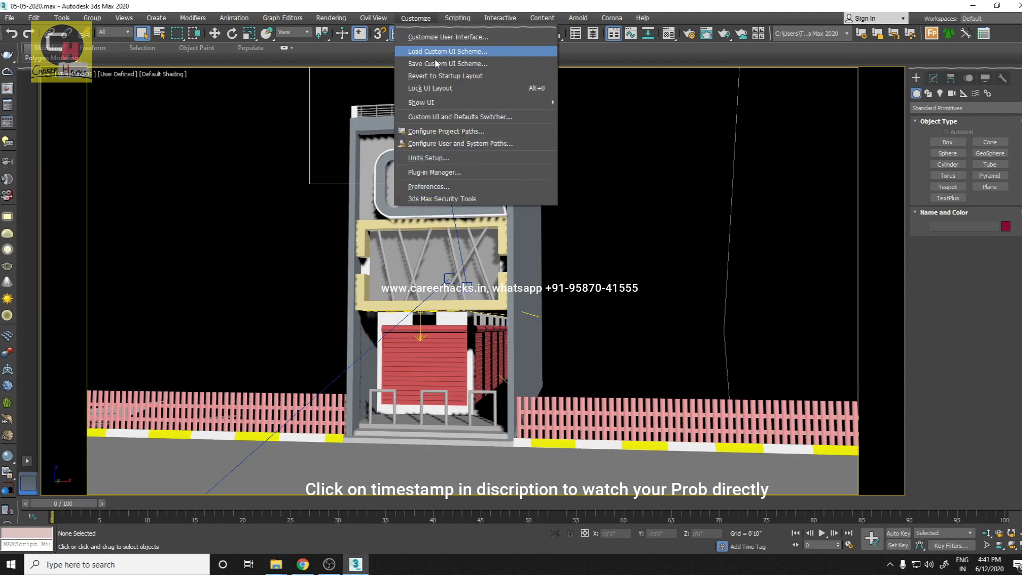
pyautogui.click(453, 117)
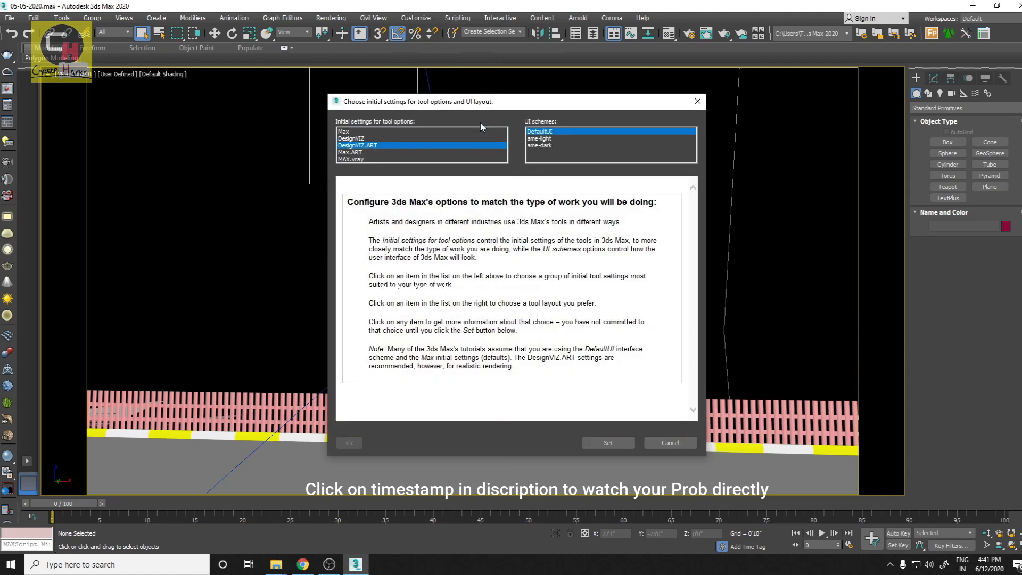
pyautogui.click(705, 104)
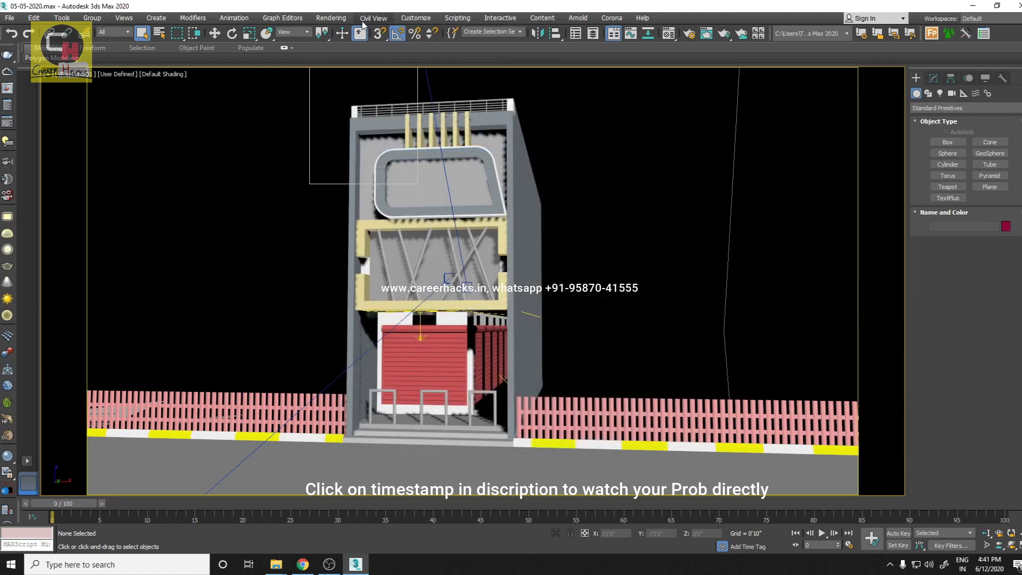
pyautogui.click(416, 18)
pyautogui.click(450, 41)
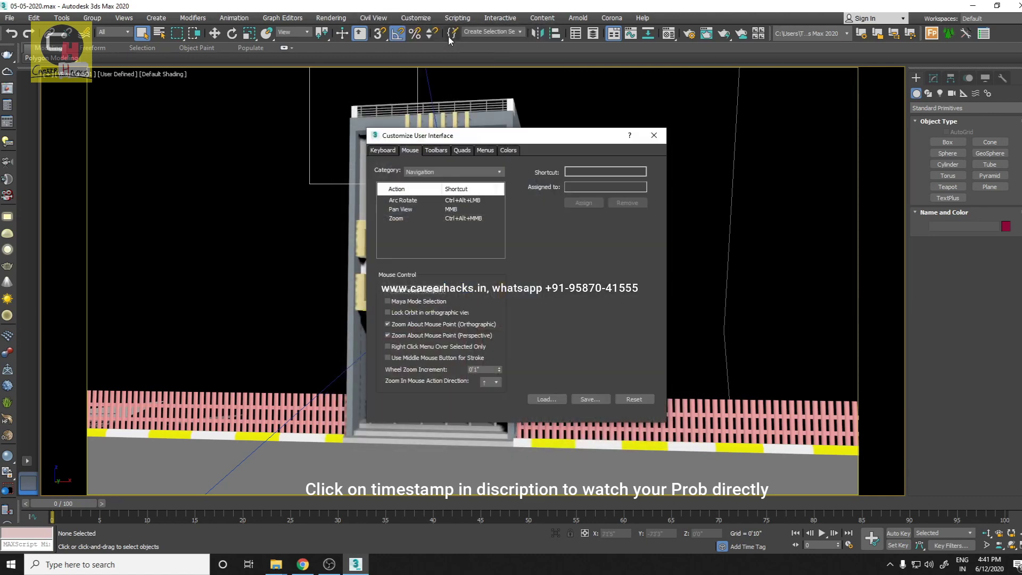
pyautogui.click(665, 130)
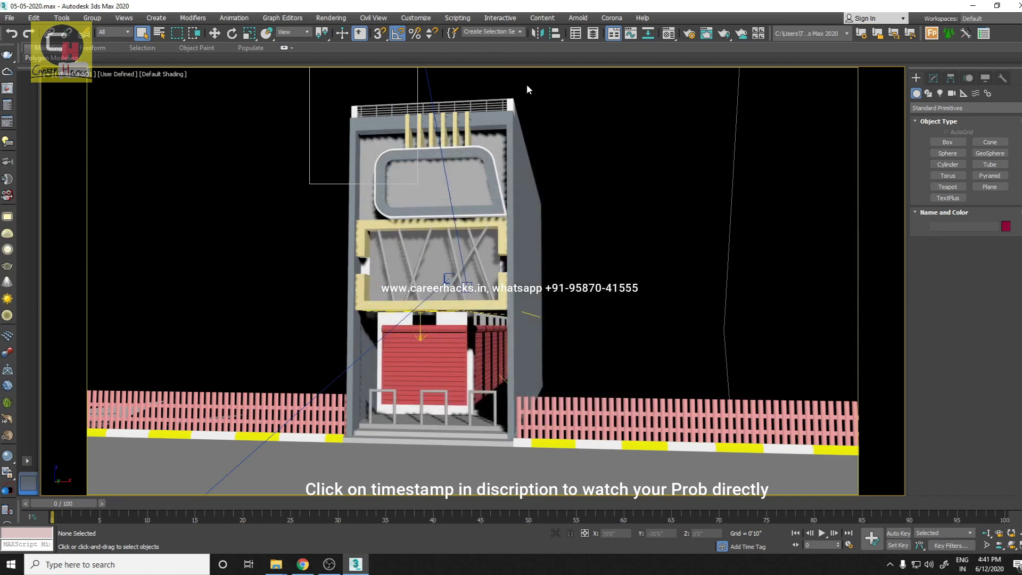
# - Confirm gamma/LUT correction is enabled at gamma 2.2 in Preferences
pyautogui.click(416, 18)
pyautogui.click(446, 185)
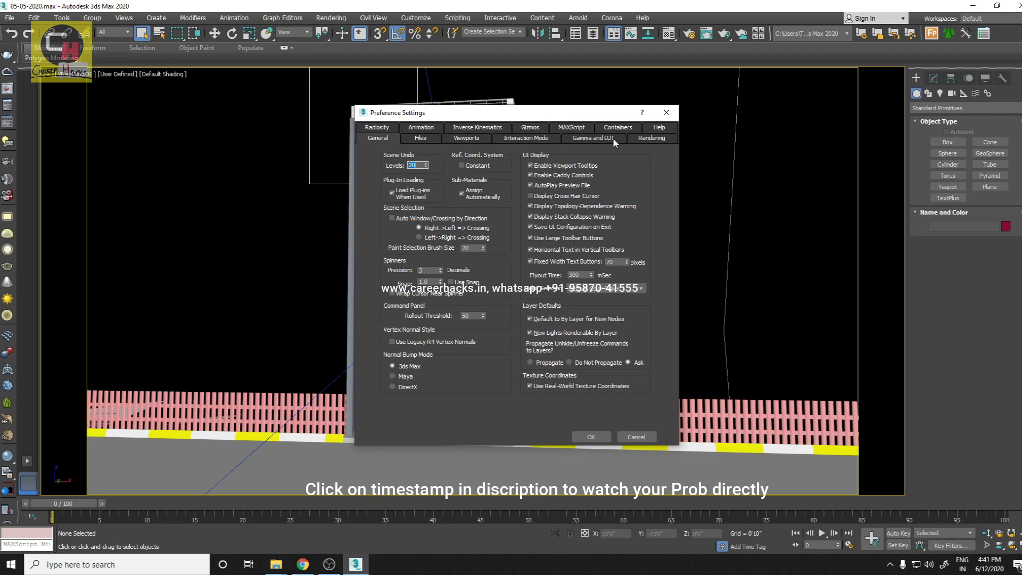
pyautogui.click(615, 142)
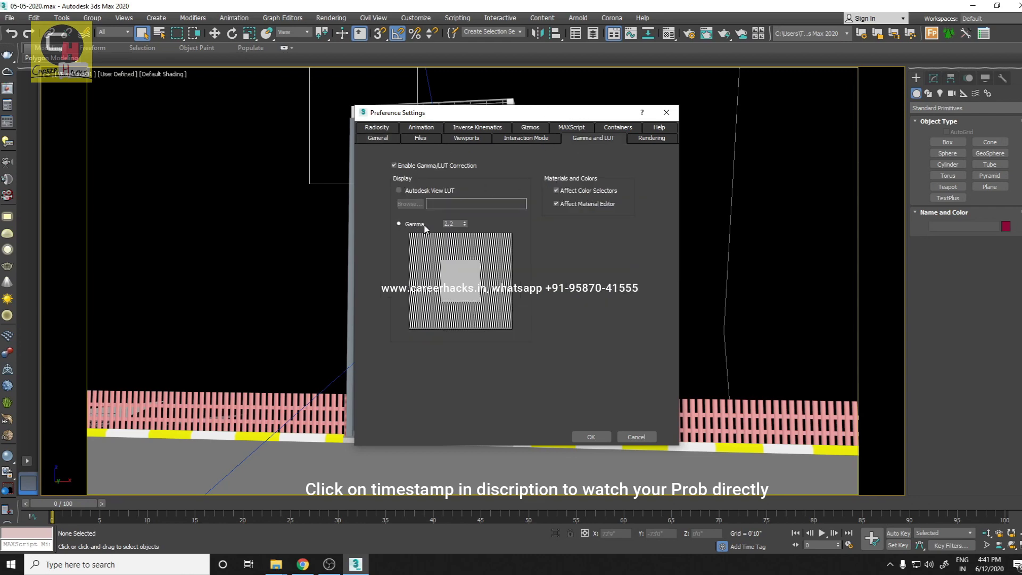
pyautogui.click(591, 437)
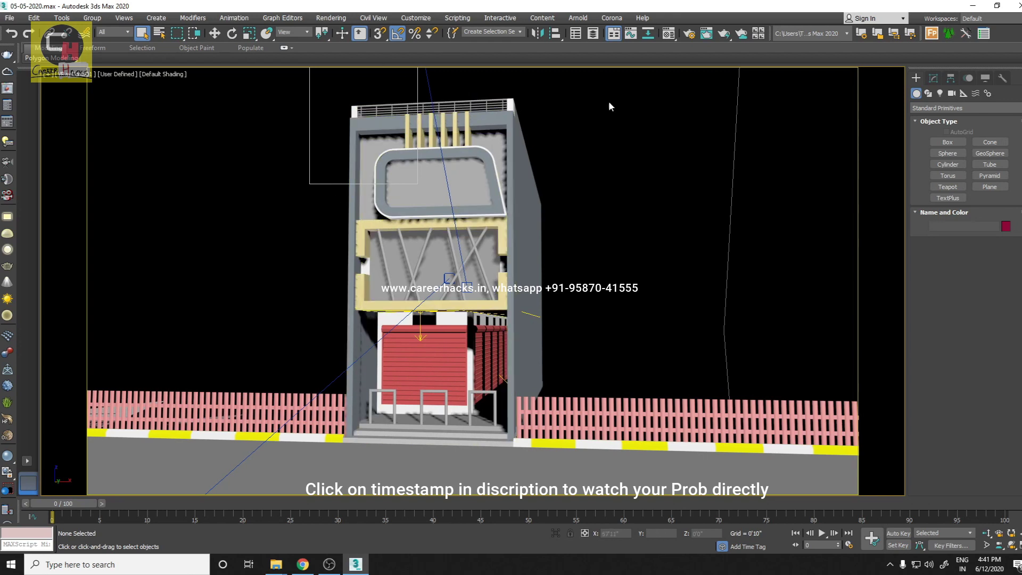
# - Open the V-Ray frame buffer and review the Render Setup settings
pyautogui.click(8, 88)
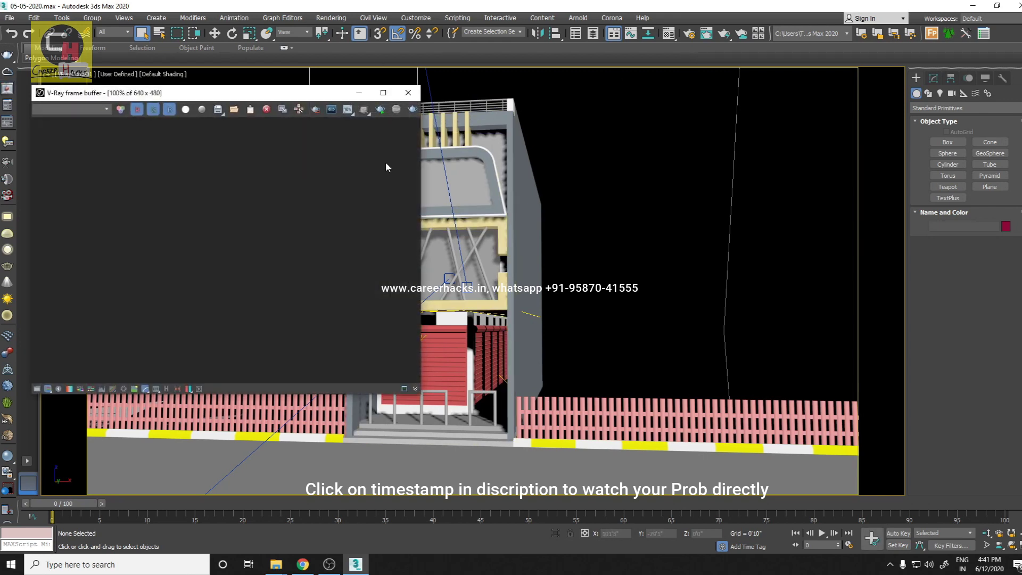
pyautogui.moveTo(237, 96); pyautogui.dragTo(663, 136)
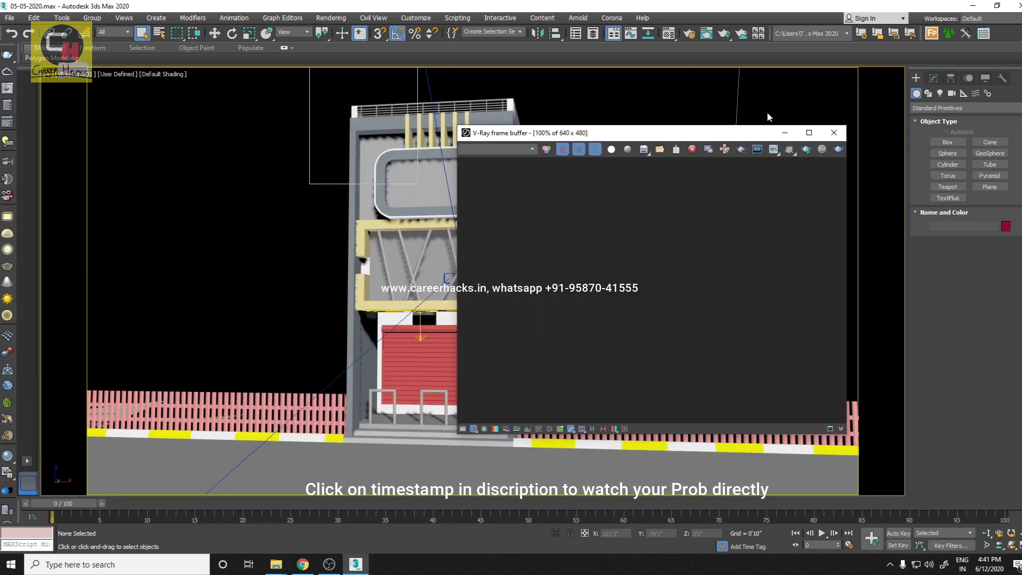
pyautogui.click(689, 34)
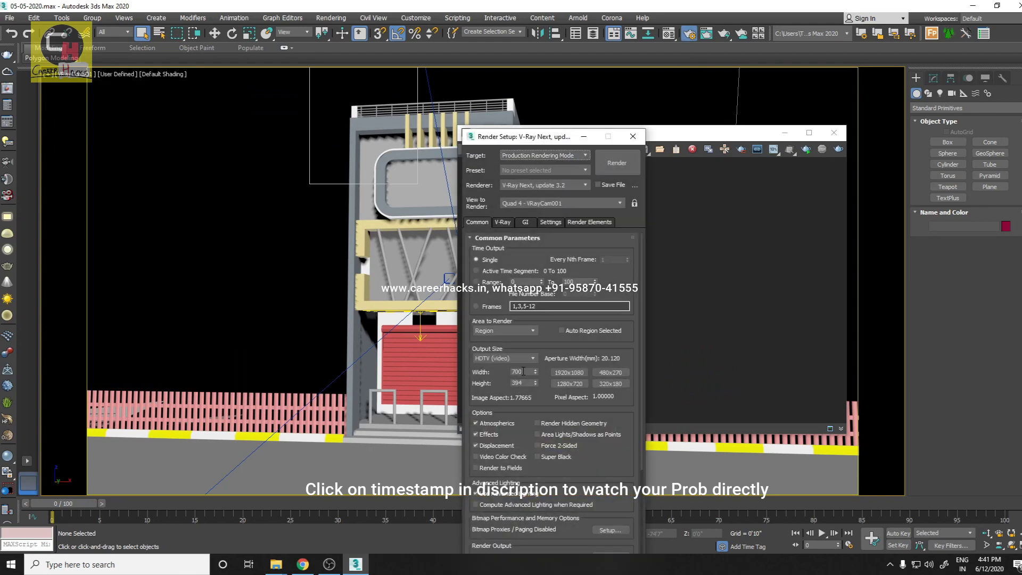
pyautogui.click(633, 136)
# - Switch the viewport to the VRayCam001 camera and render its view
pyautogui.click(72, 78)
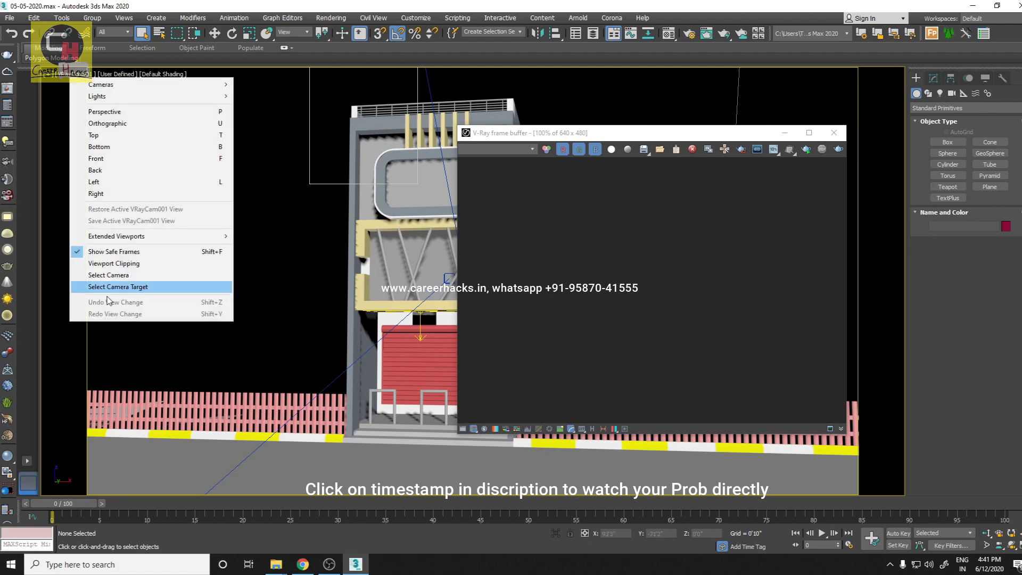
pyautogui.click(106, 275)
pyautogui.moveTo(644, 135); pyautogui.dragTo(458, 138)
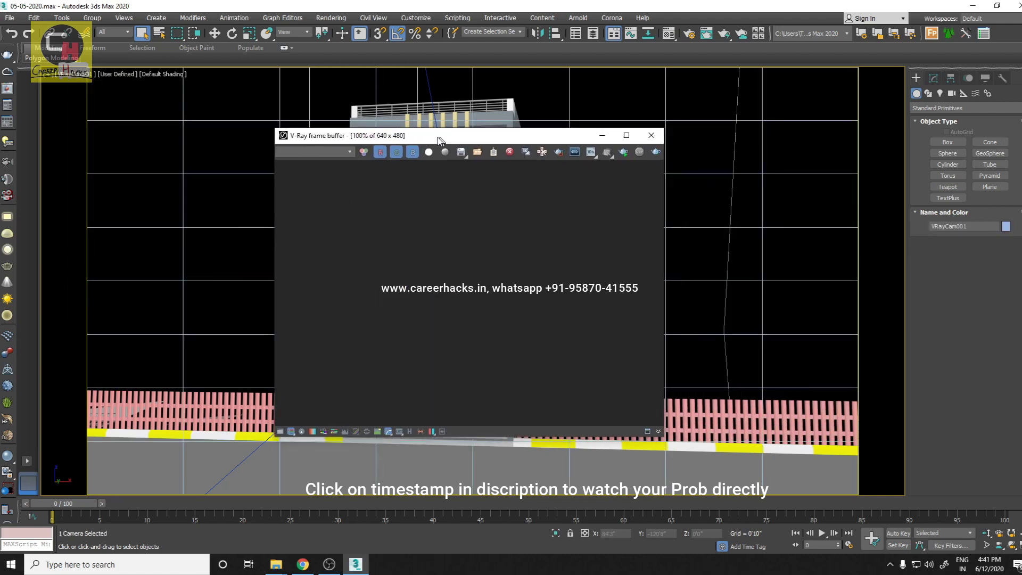
pyautogui.click(652, 153)
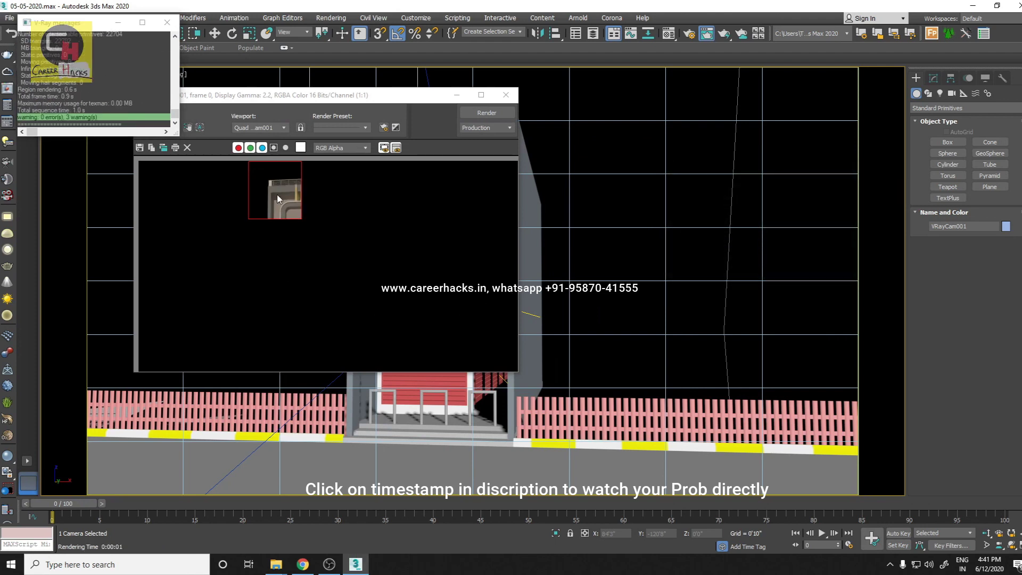
# - Inspect the upper-facade region render, then close the 3ds Max render window
pyautogui.scroll(1, 279, 251)
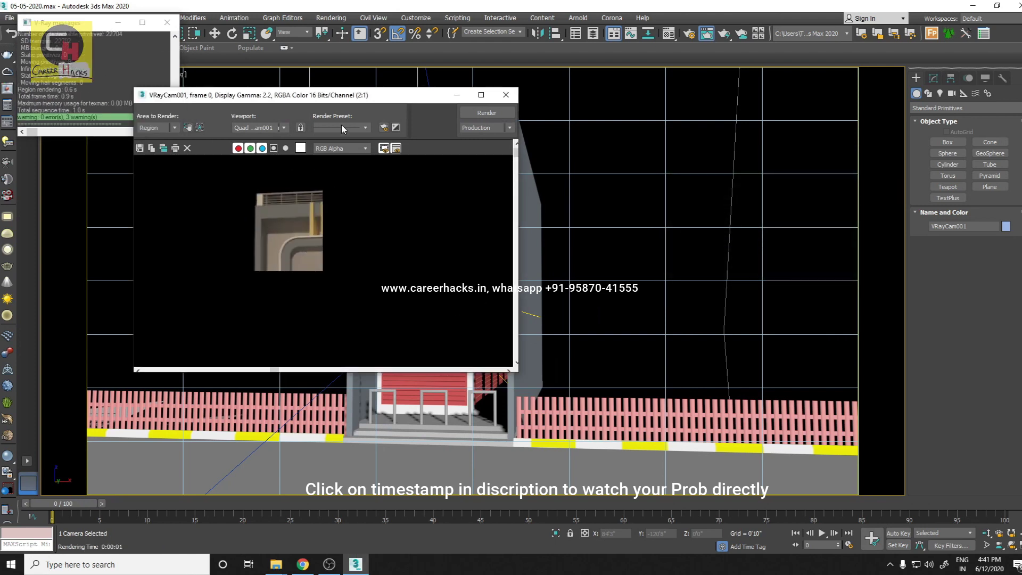
pyautogui.moveTo(350, 100); pyautogui.dragTo(513, 124)
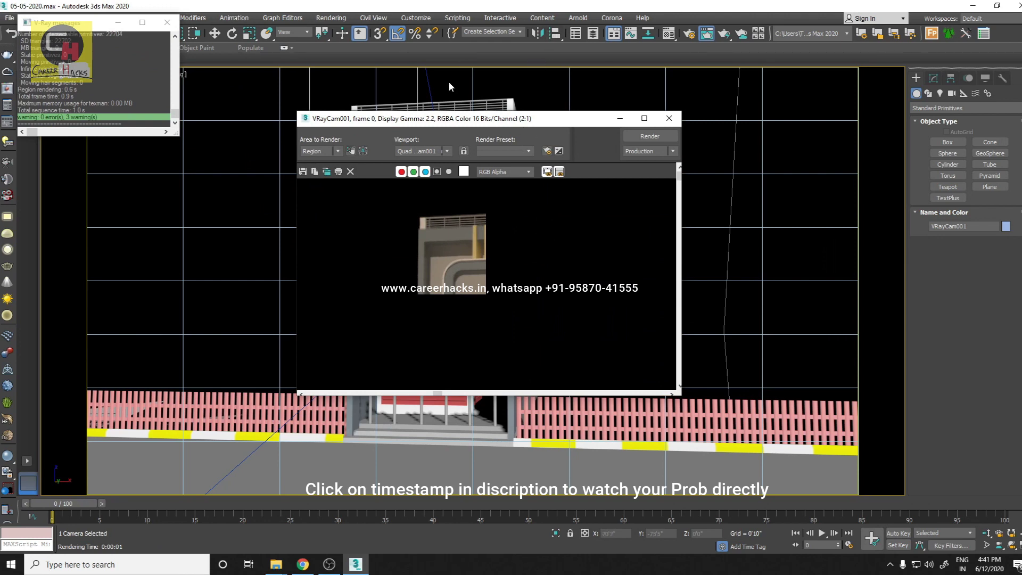
pyautogui.moveTo(565, 120); pyautogui.dragTo(510, 129)
pyautogui.scroll(-1, 450, 262)
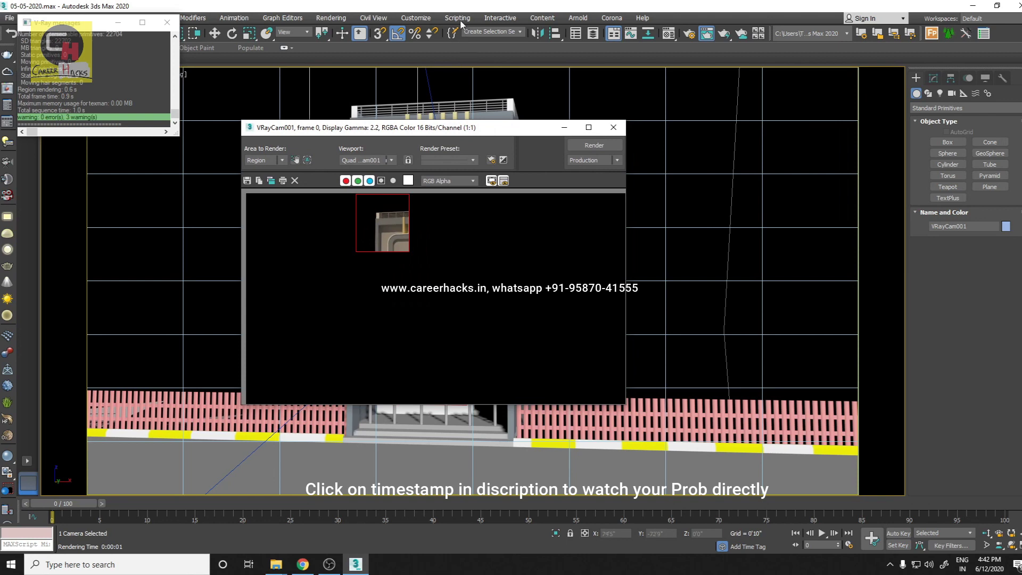
pyautogui.moveTo(367, 129); pyautogui.dragTo(393, 106)
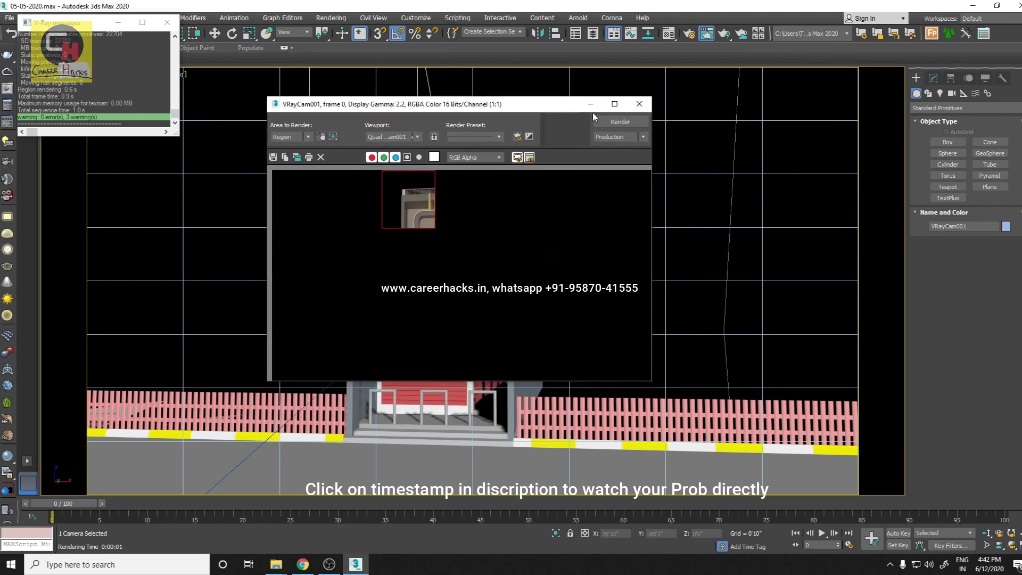
pyautogui.click(640, 104)
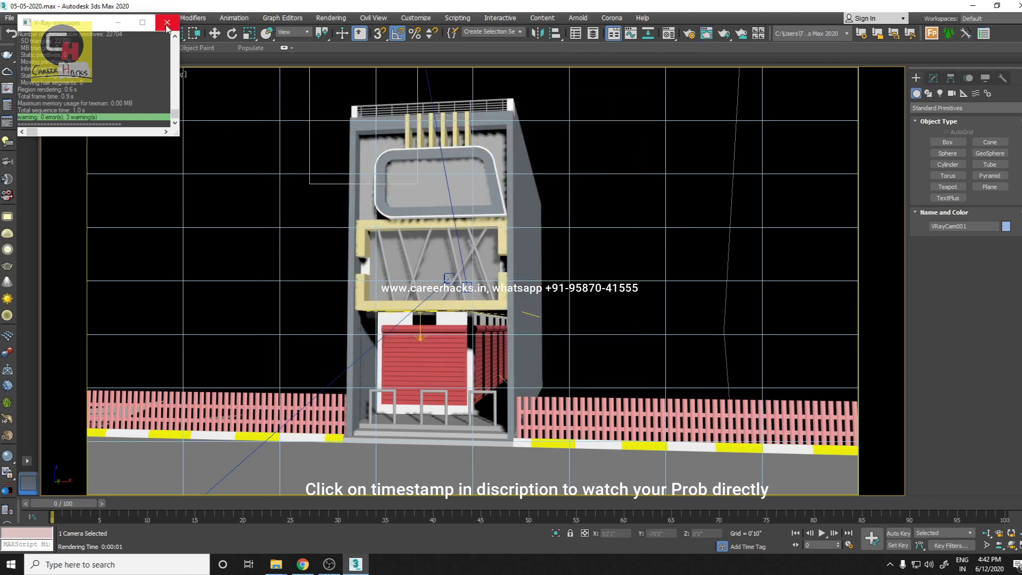
# - Reopen the last V-Ray frame buffer with the 700 x 394 render and open Render Setup
pyautogui.moveTo(64, 23); pyautogui.dragTo(131, 27)
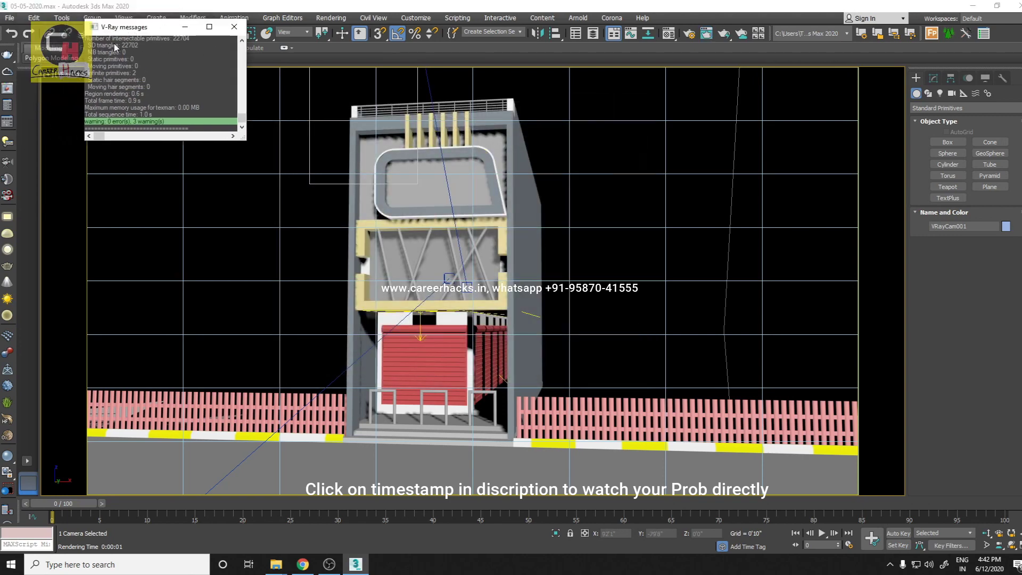
pyautogui.click(8, 88)
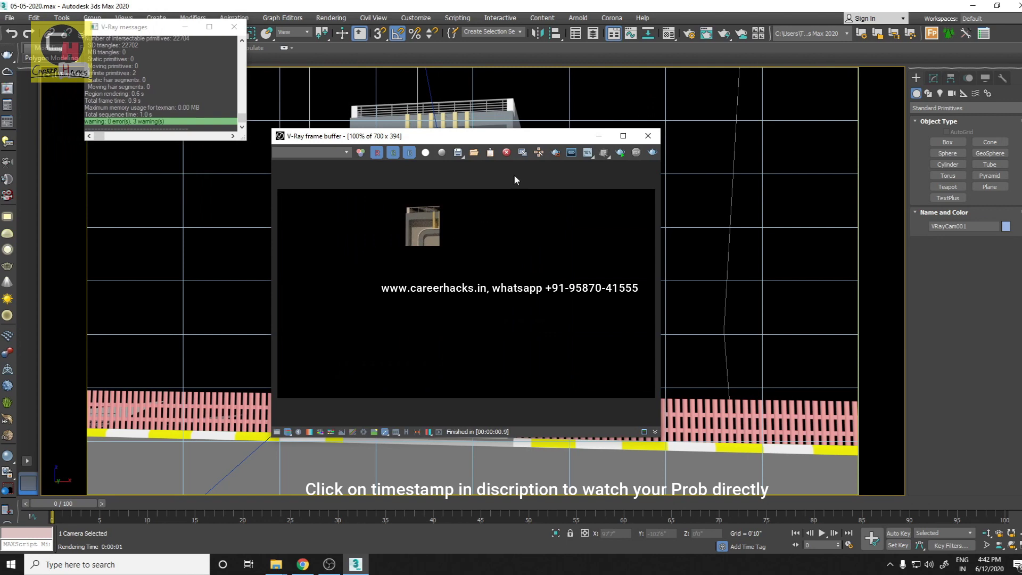
pyautogui.moveTo(530, 136); pyautogui.dragTo(487, 138)
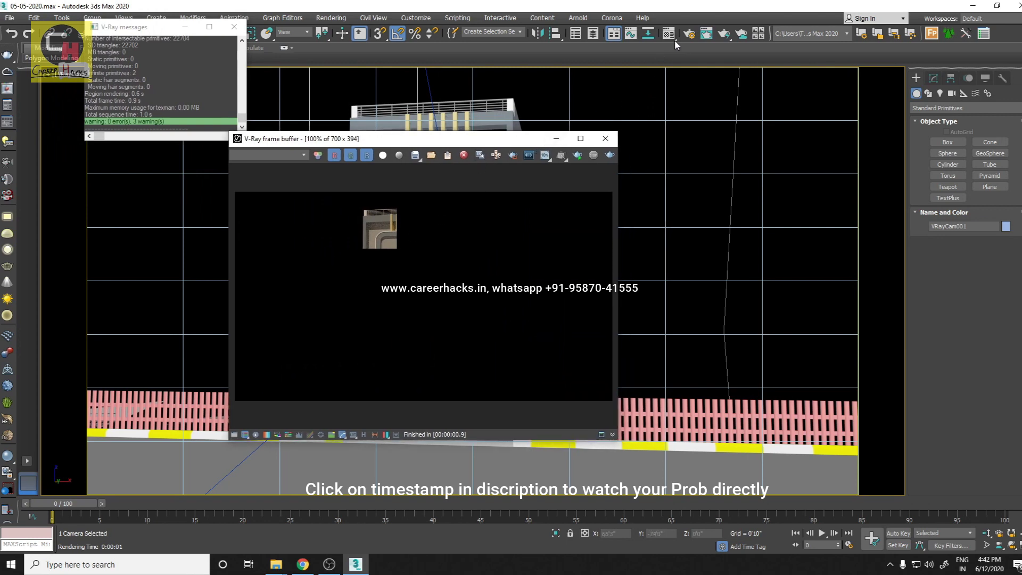
pyautogui.click(689, 33)
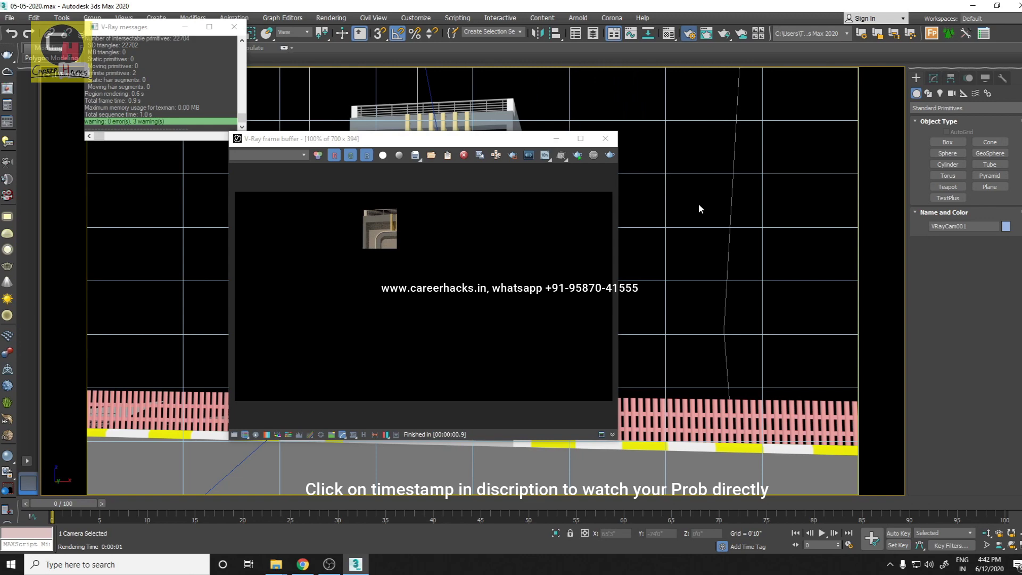
# - Move Render Setup aside and show the V-Ray frame buffer settings instead of global switches
pyautogui.click(507, 221)
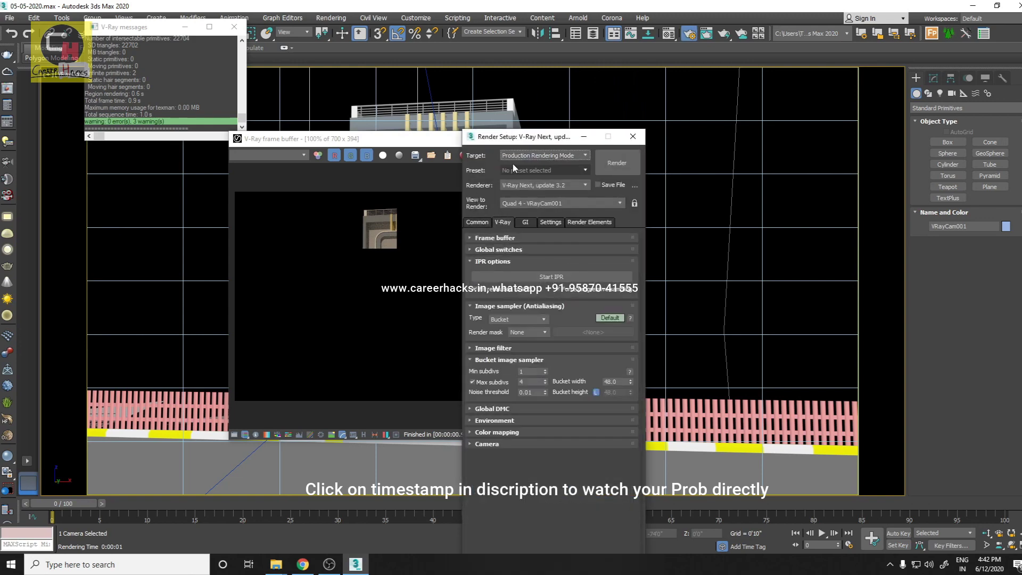
pyautogui.moveTo(523, 136); pyautogui.dragTo(675, 100)
pyautogui.click(648, 214)
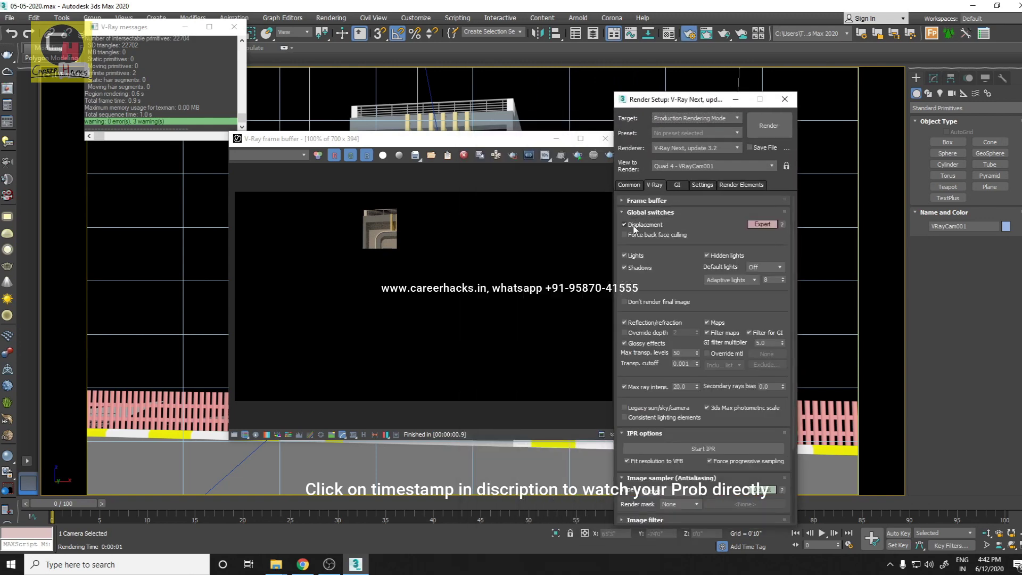
pyautogui.click(649, 212)
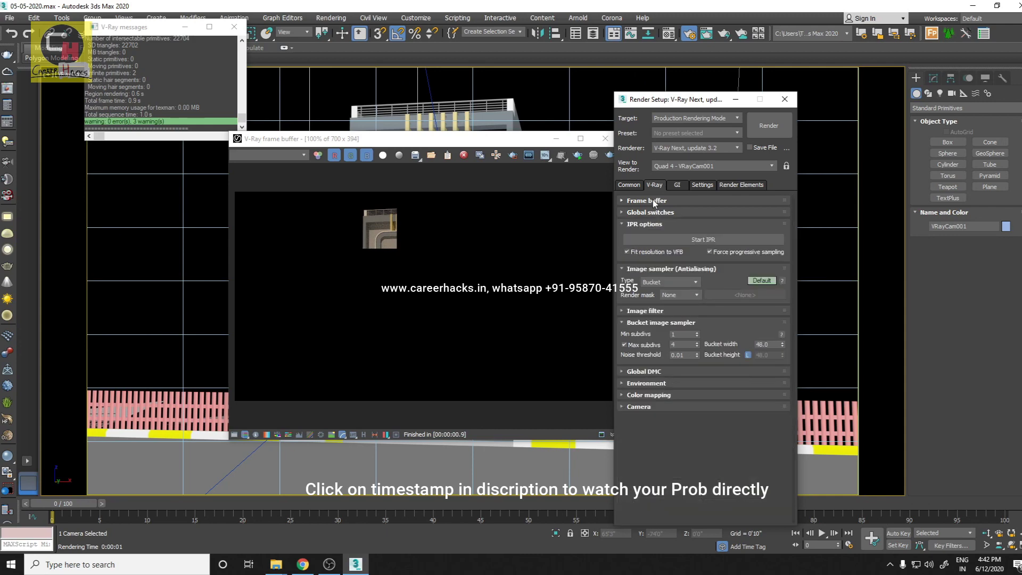
# - Re-render the camera view, then render a larger outlined region of the facade
pyautogui.click(779, 133)
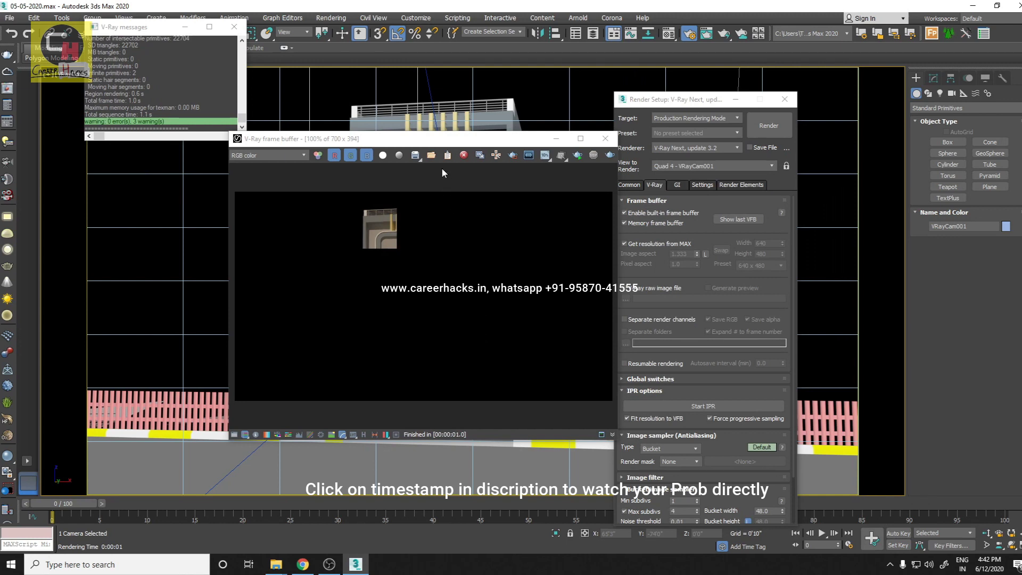
pyautogui.moveTo(426, 138); pyautogui.dragTo(380, 128)
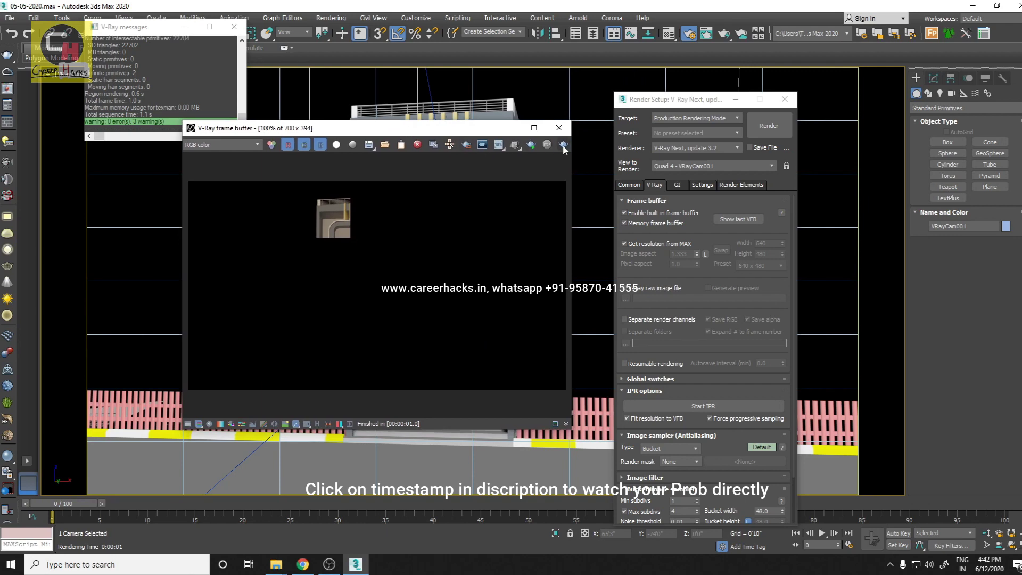
pyautogui.click(563, 146)
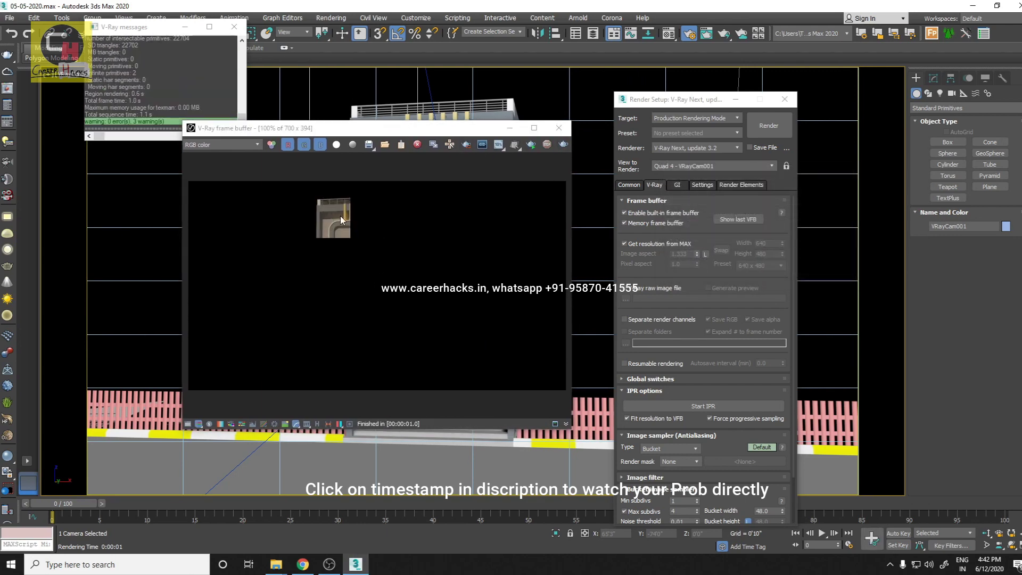
pyautogui.scroll(1, 340, 216)
pyautogui.scroll(-1, 462, 164)
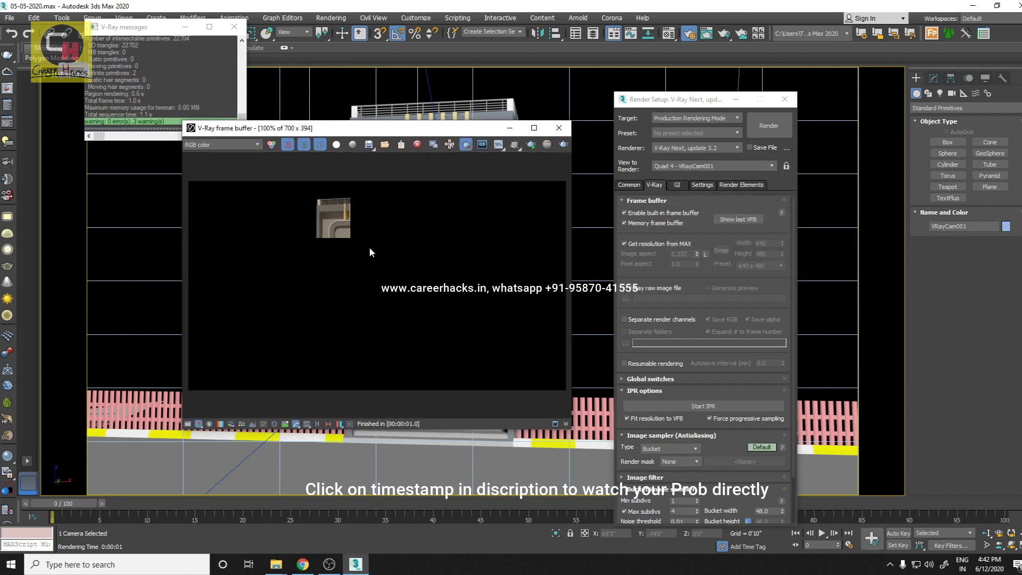
pyautogui.moveTo(312, 191); pyautogui.dragTo(443, 258)
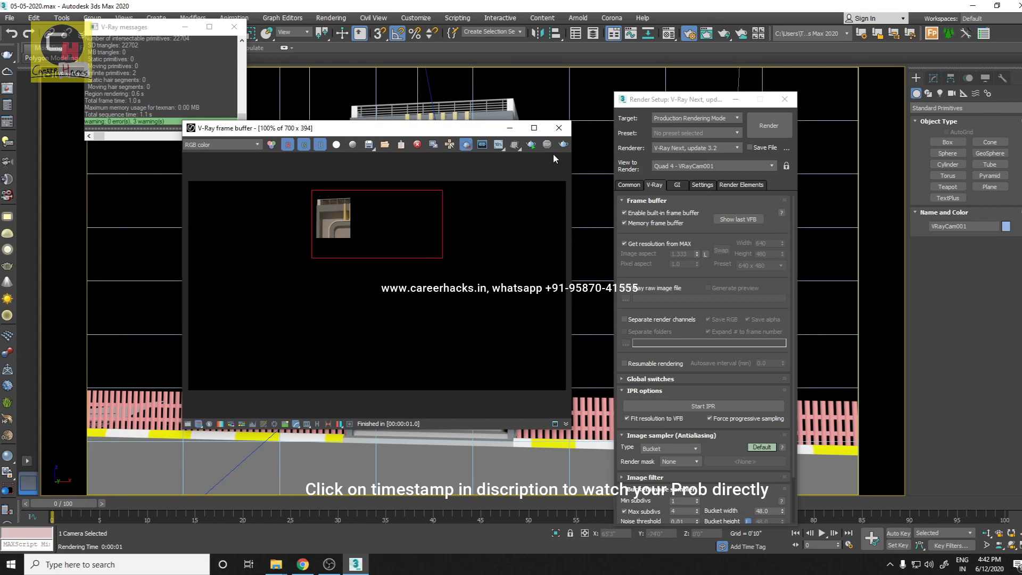
pyautogui.click(564, 145)
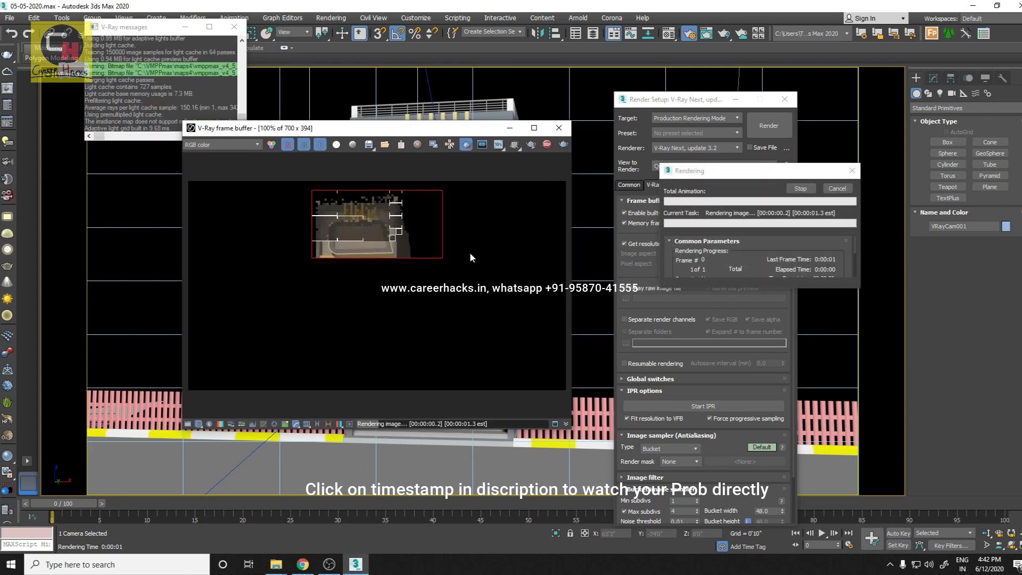
pyautogui.moveTo(369, 127); pyautogui.dragTo(373, 153)
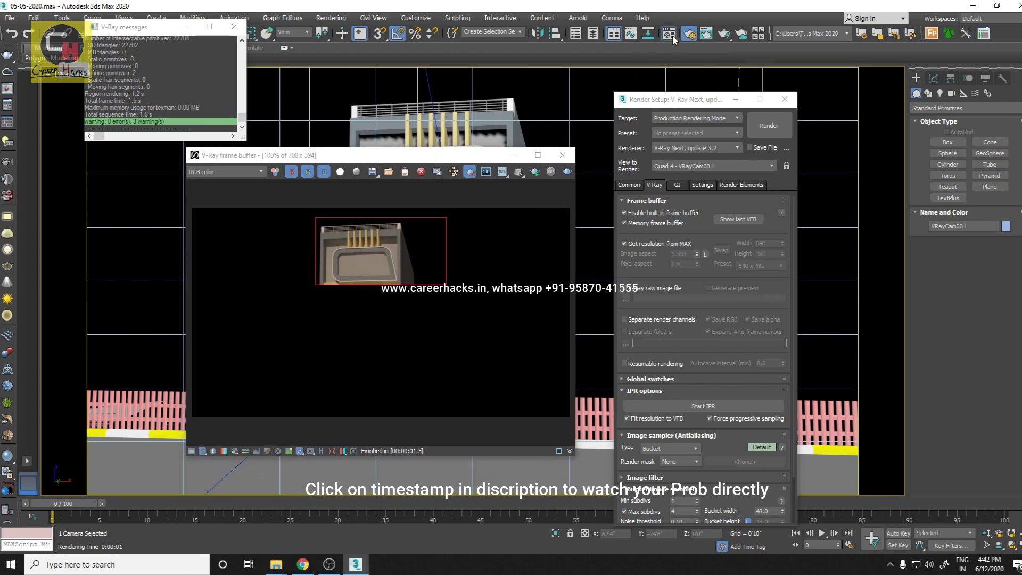
# - Open the Material Editor and pick the building's 03 - Default material from the scene
pyautogui.press('m')
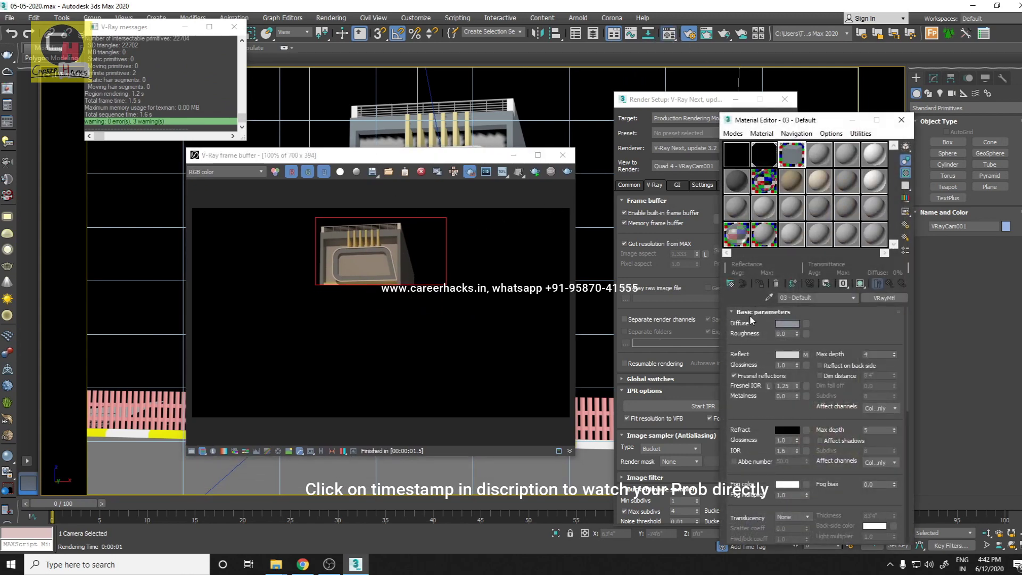
pyautogui.click(769, 298)
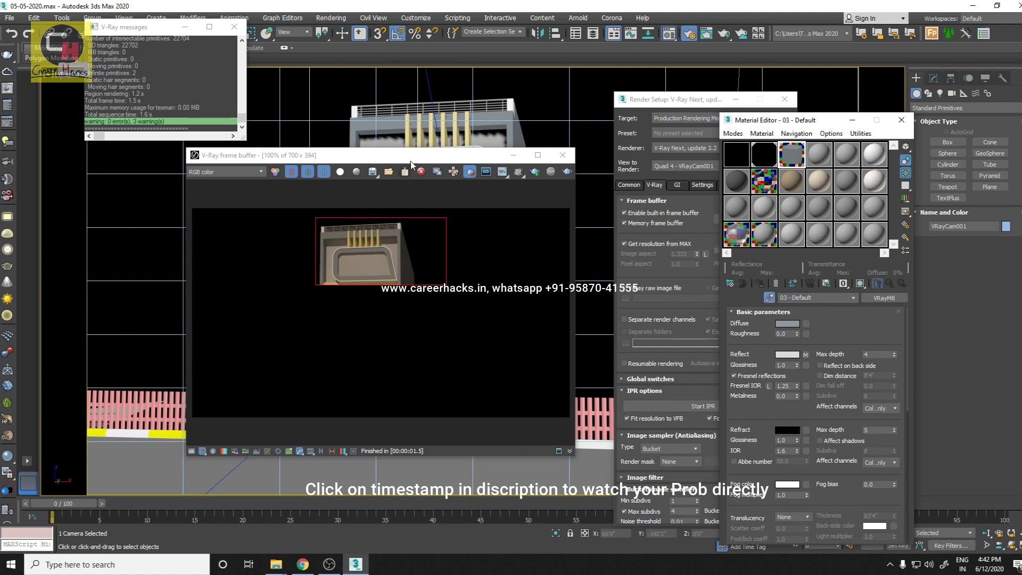
pyautogui.click(365, 122)
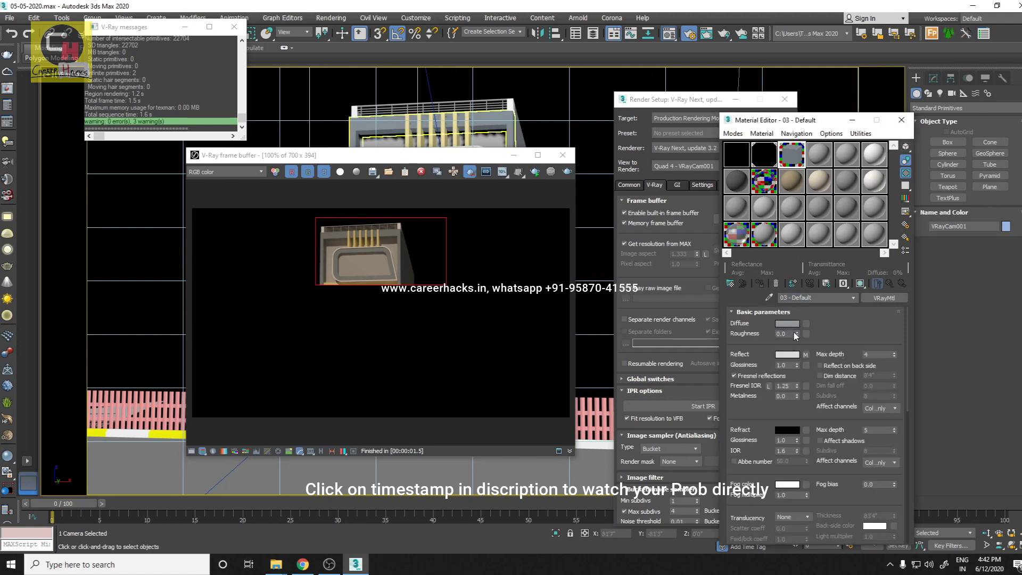
# - Inspect the Diffuse colour, then open an enlarged preview of 03 - Default
pyautogui.click(792, 323)
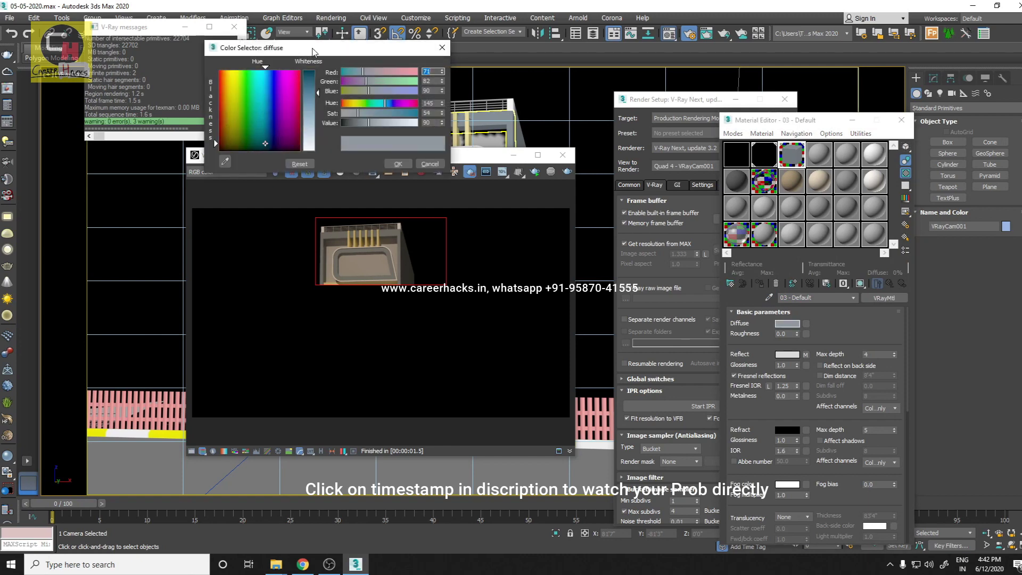
pyautogui.moveTo(313, 51); pyautogui.dragTo(568, 118)
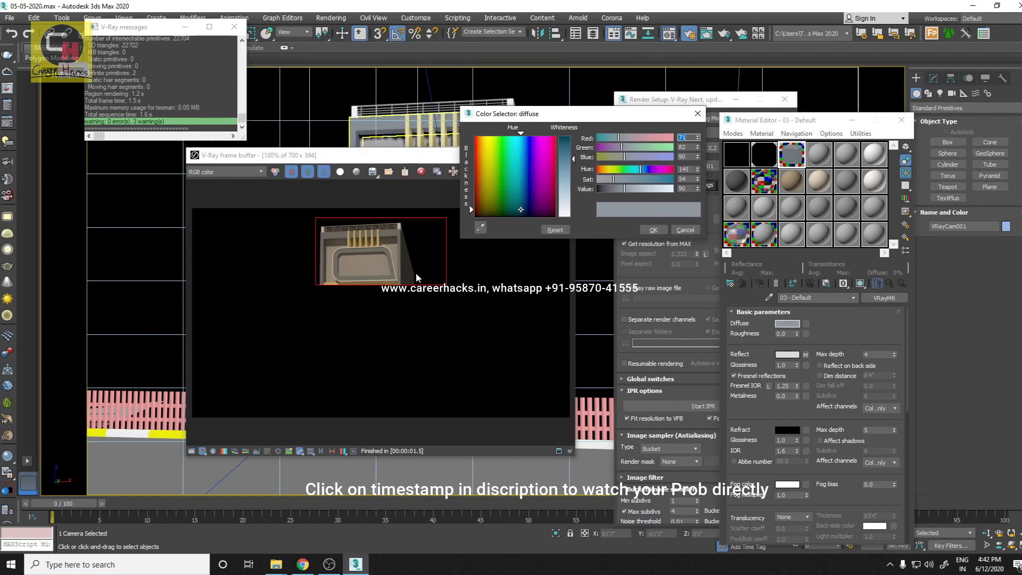
pyautogui.click(645, 230)
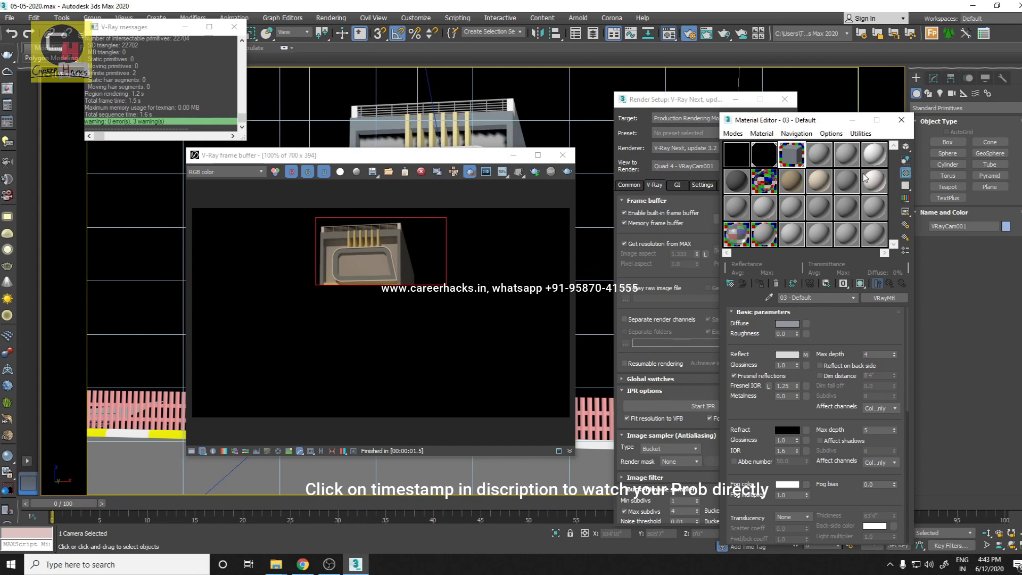
pyautogui.moveTo(906, 152); pyautogui.dragTo(919, 149)
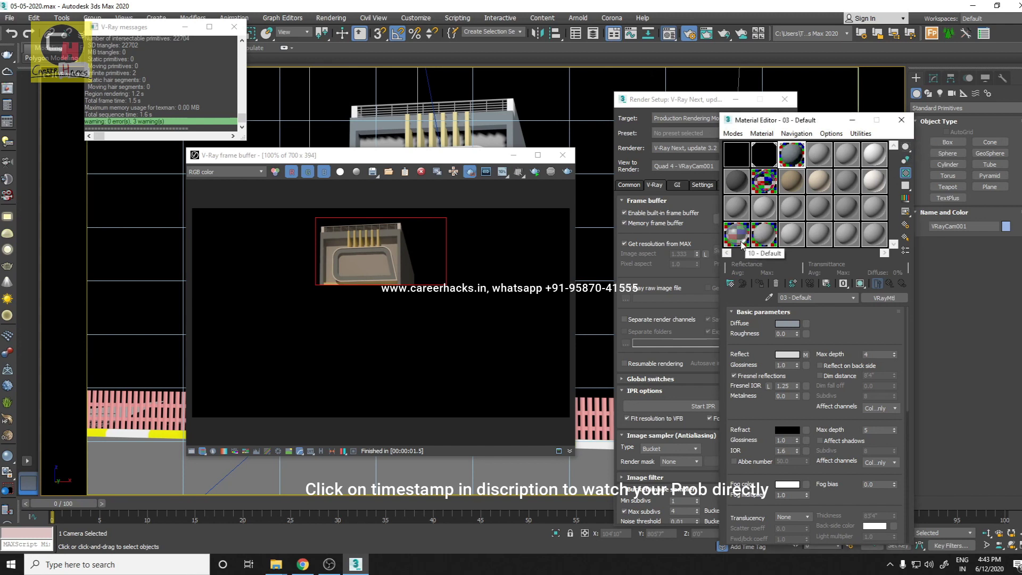
pyautogui.doubleClick(792, 157)
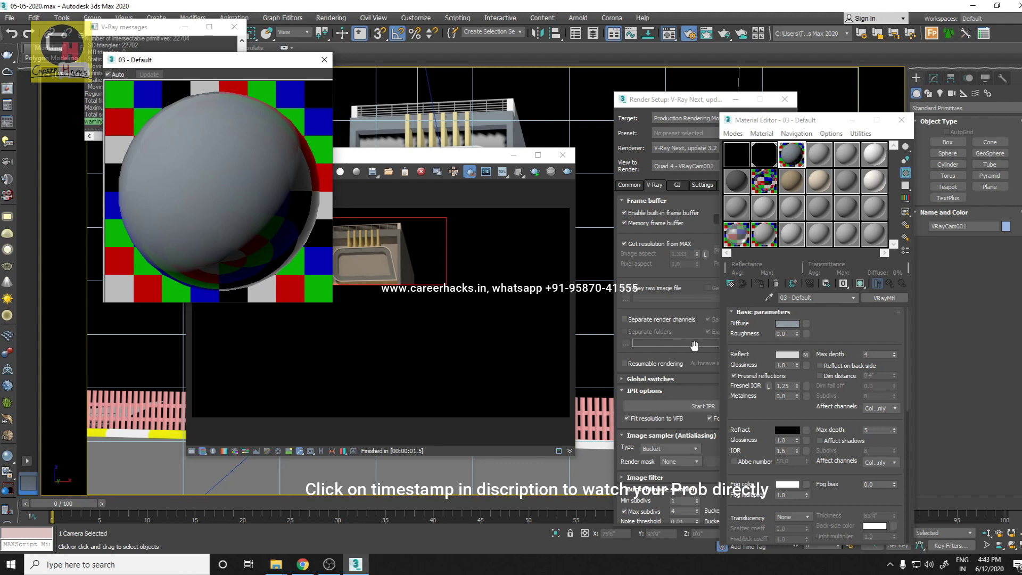
# - Clear the map from the 03 - Default material's Reflect slot
pyautogui.moveTo(247, 65); pyautogui.dragTo(229, 60)
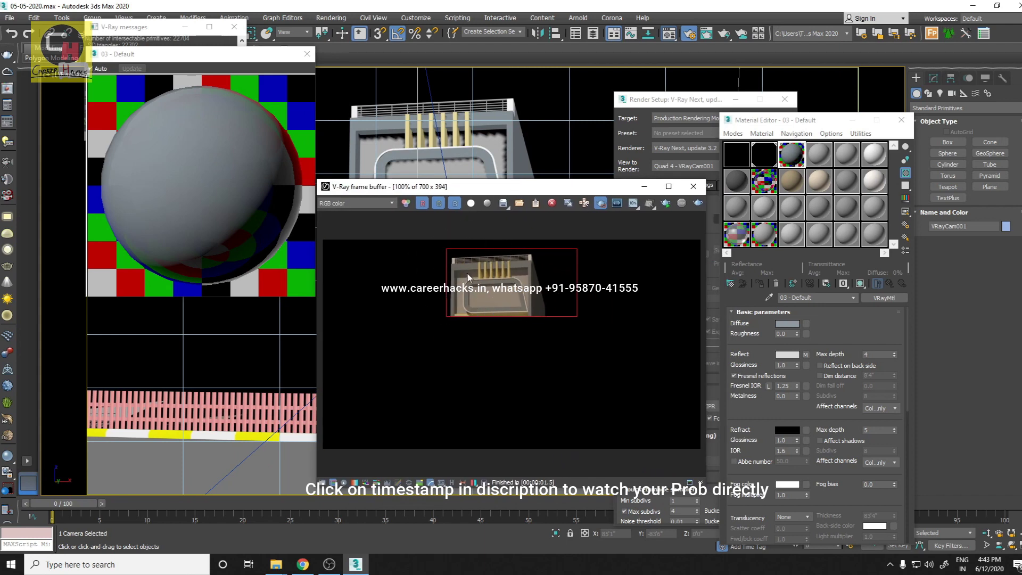
pyautogui.scroll(2, 467, 277)
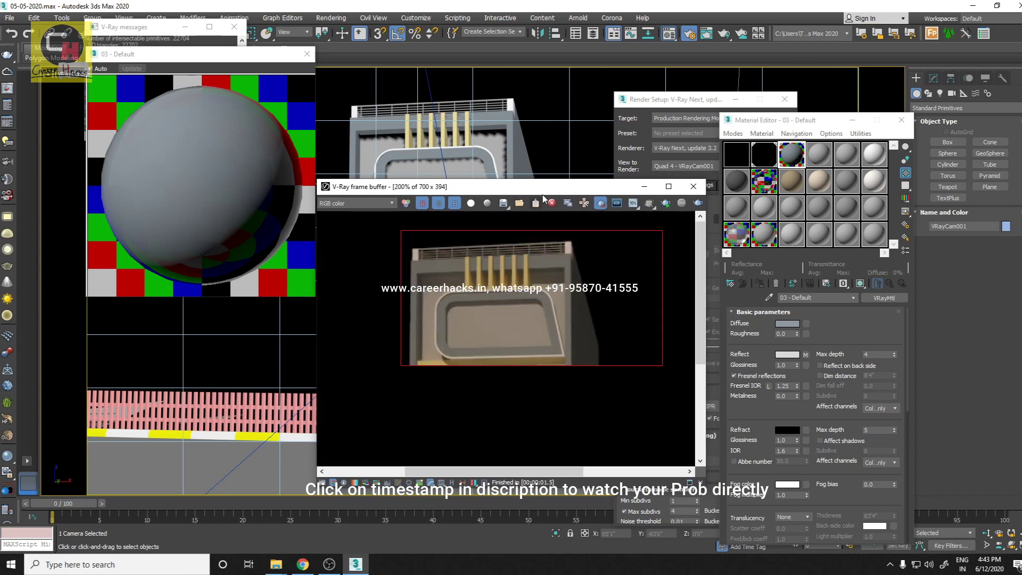
pyautogui.moveTo(544, 195); pyautogui.dragTo(503, 196)
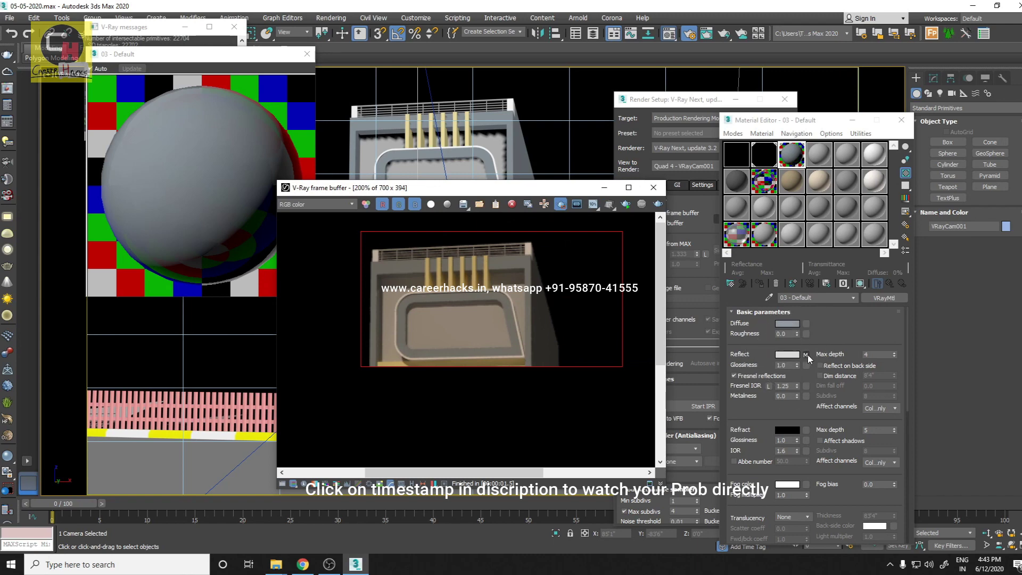
pyautogui.rightClick(807, 355)
pyautogui.click(831, 385)
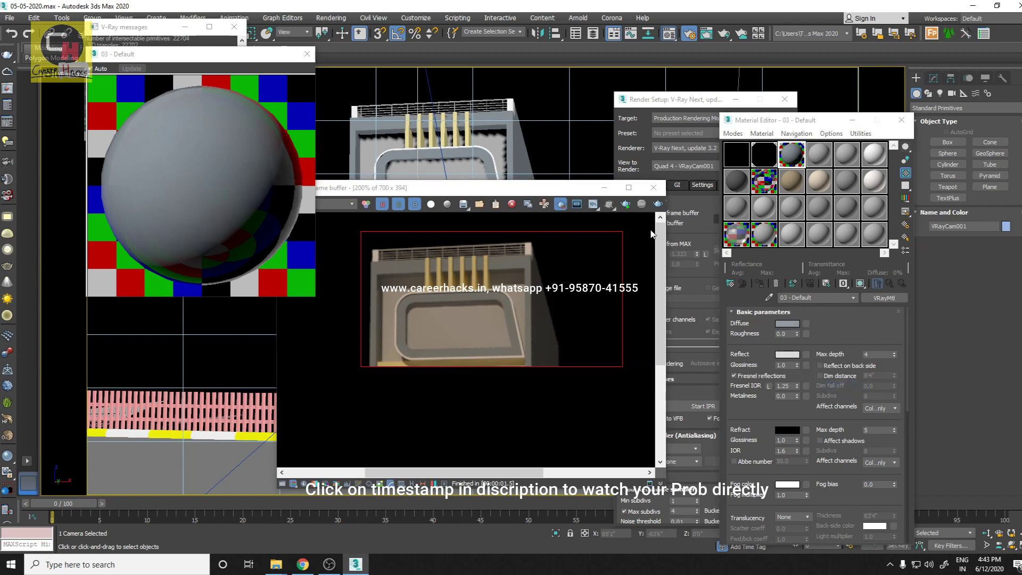
# - Set the Reflect colour to black and re-render a small facade region
pyautogui.click(787, 355)
pyautogui.moveTo(566, 182); pyautogui.dragTo(566, 137)
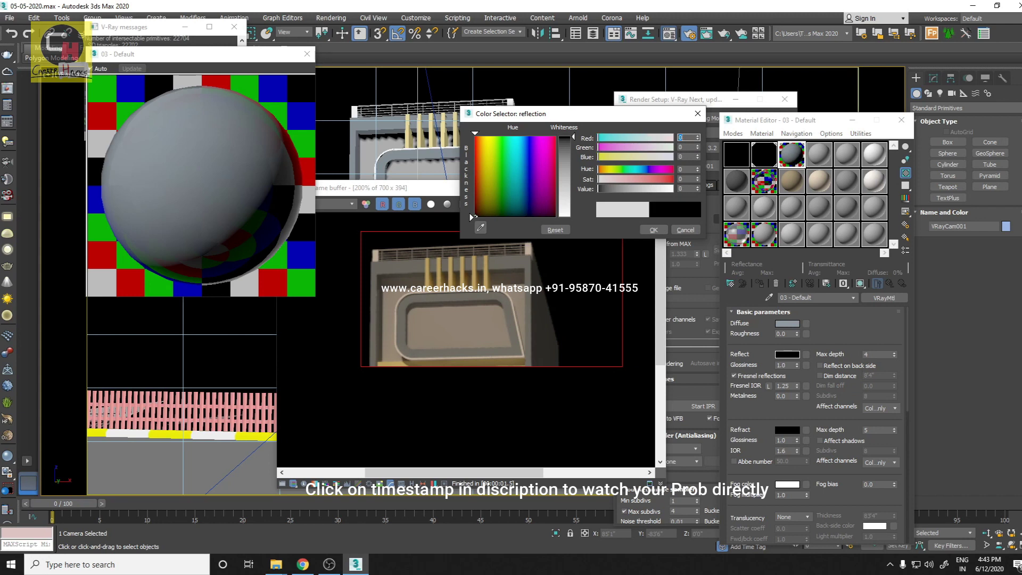
pyautogui.click(652, 230)
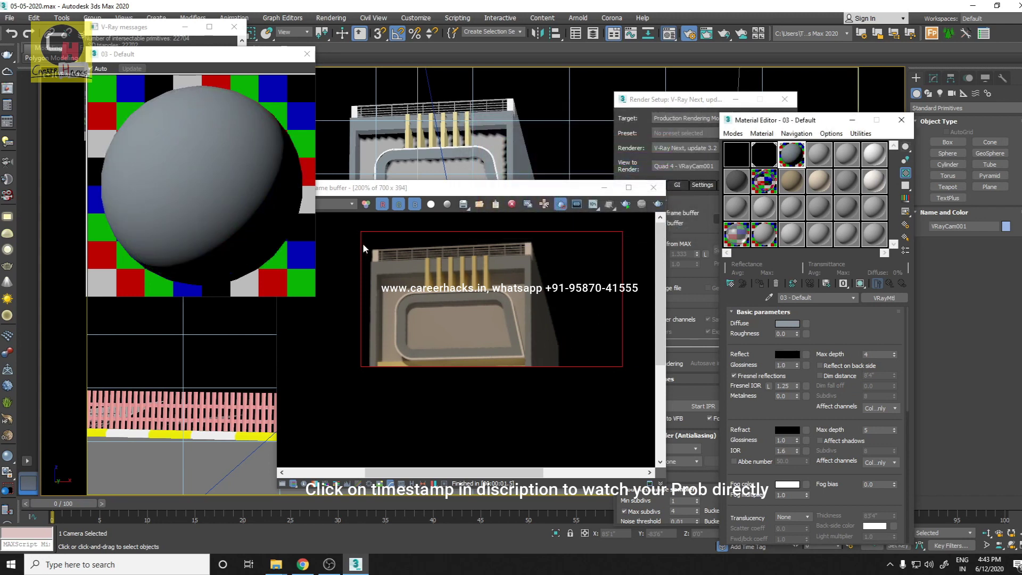
pyautogui.moveTo(366, 247); pyautogui.dragTo(443, 323)
pyautogui.click(658, 204)
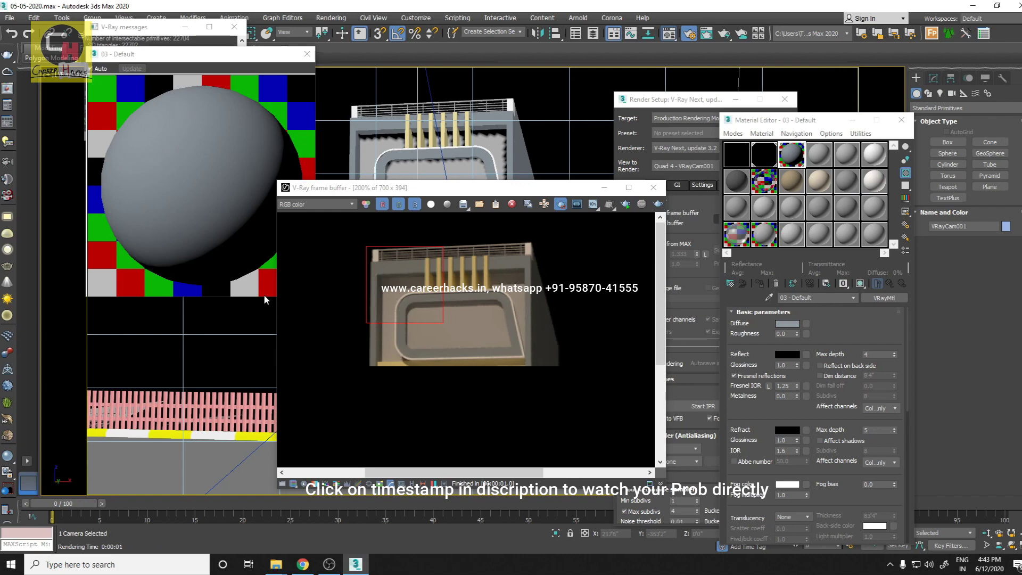
# - Minimise the frame buffer and Render Setup, then orbit a perspective view of the whole scene
pyautogui.click(601, 189)
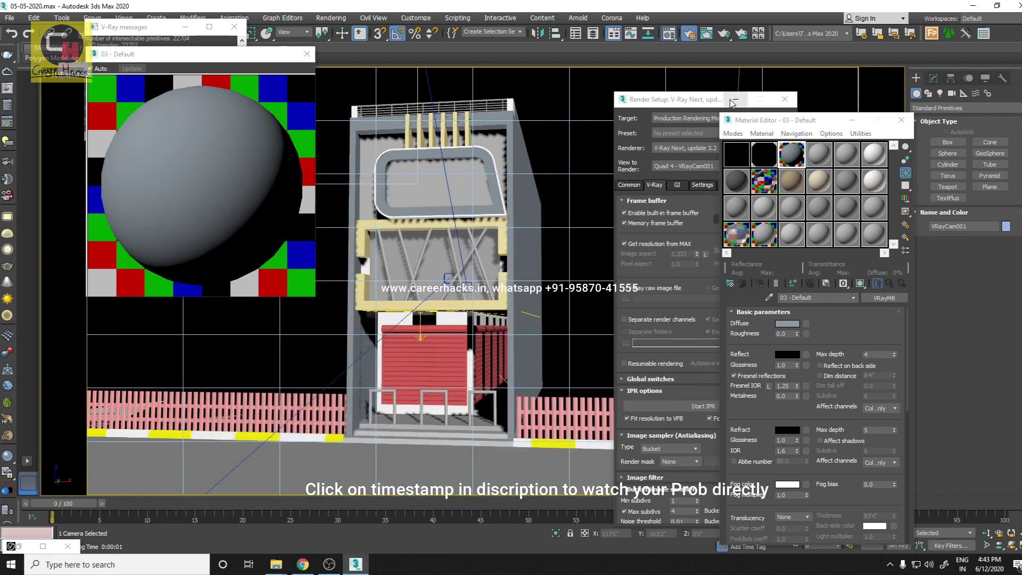
pyautogui.click(736, 99)
pyautogui.click(603, 260)
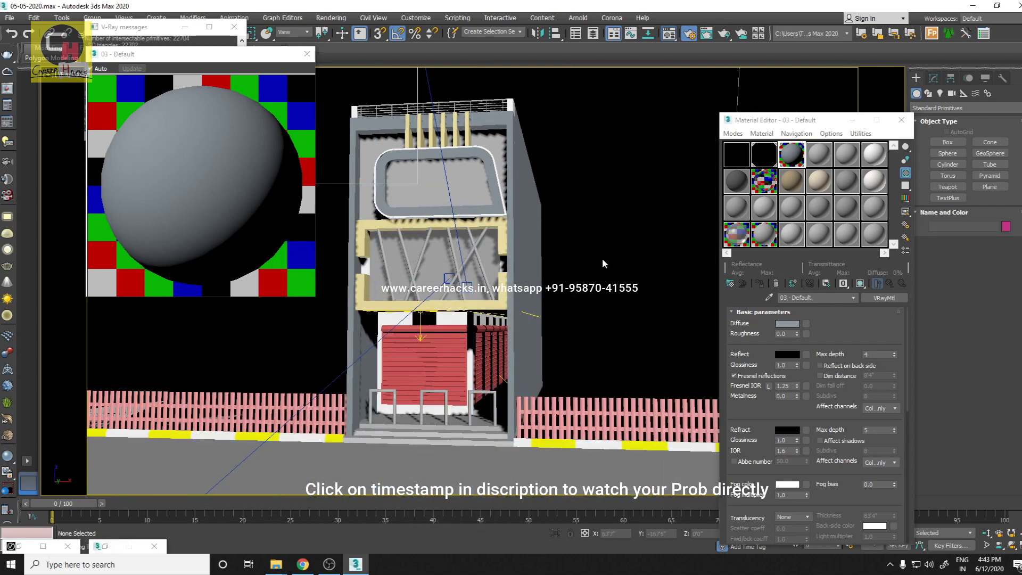
pyautogui.press('p')
pyautogui.keyDown('alt'); pyautogui.moveTo(420, 315); pyautogui.dragTo(449, 341, button='middle'); pyautogui.keyUp('alt')
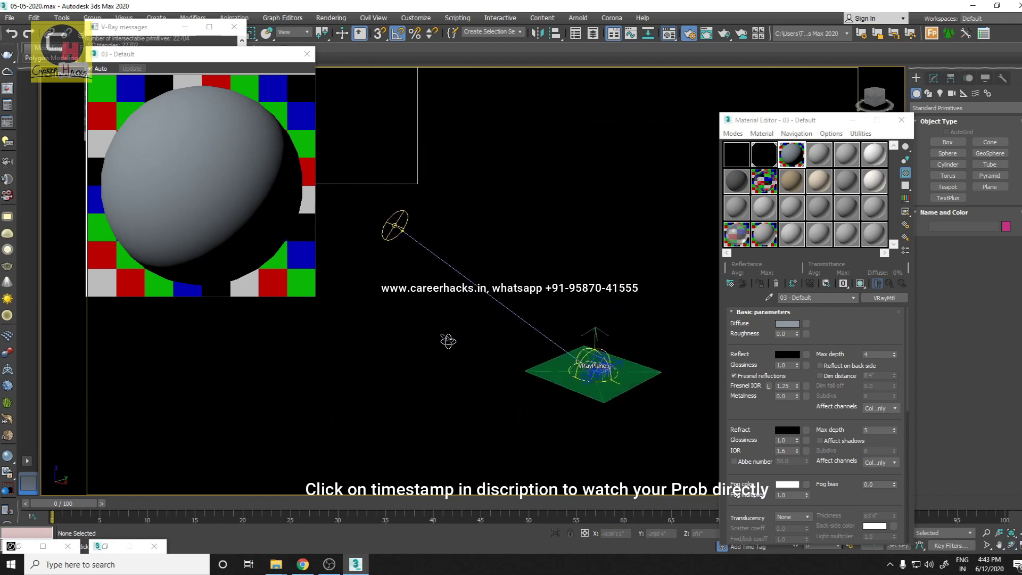
# - Select the sunsystem_sun VRaySun and check its intensity multiplier
pyautogui.click(393, 220)
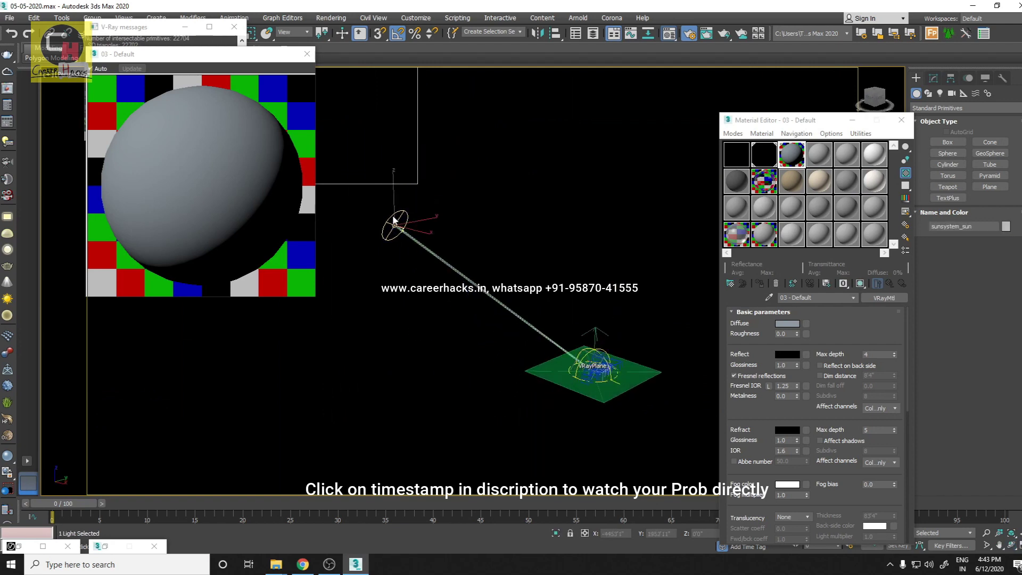
pyautogui.click(934, 78)
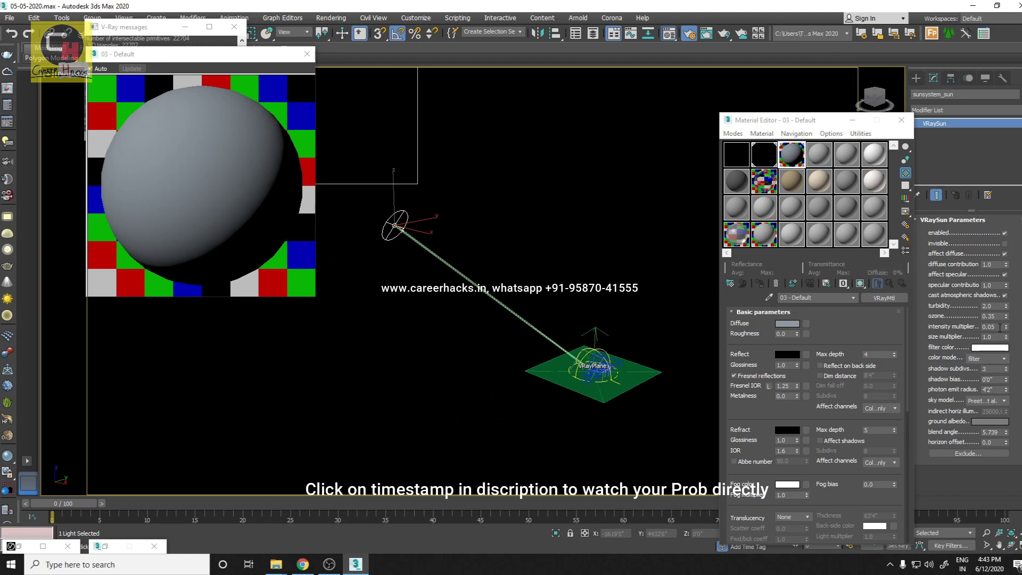
pyautogui.doubleClick(1001, 327)
# - Pan the scene into view and select the dome VRayLight to see its settings
pyautogui.click(516, 417)
pyautogui.scroll(2, 667, 301)
pyautogui.scroll(2, 673, 288)
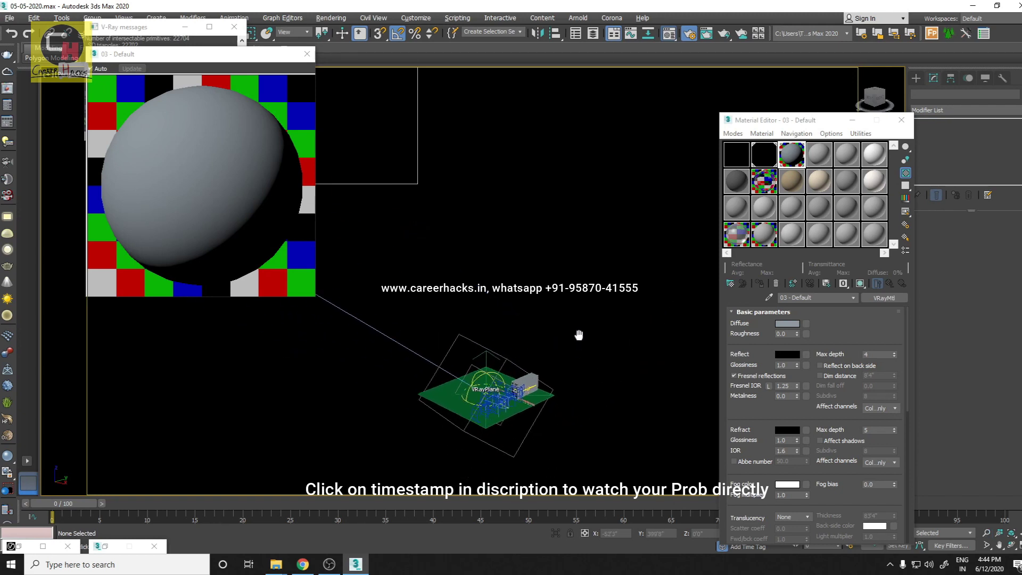
pyautogui.moveTo(580, 335); pyautogui.dragTo(579, 286, button='middle')
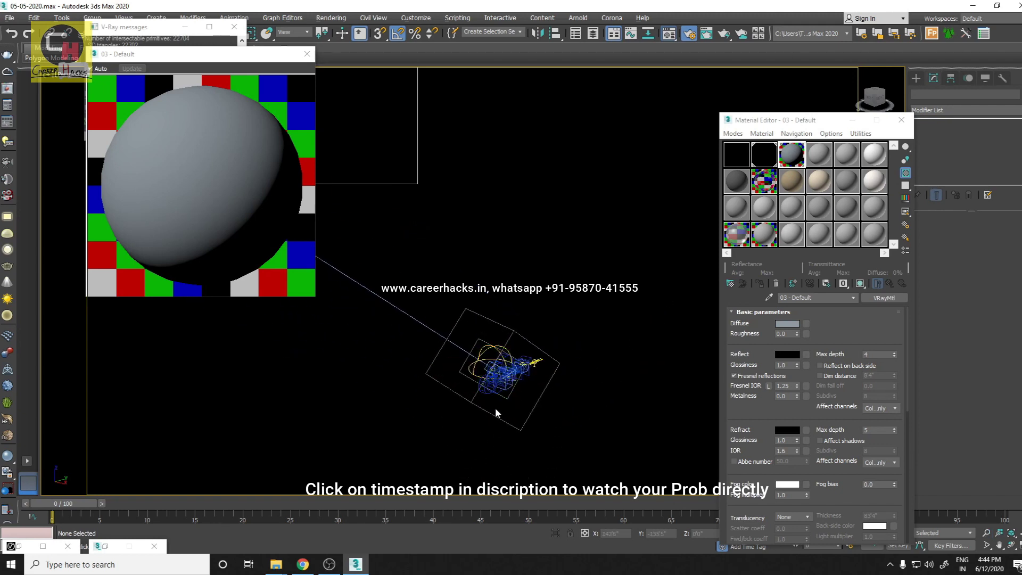
pyautogui.click(494, 357)
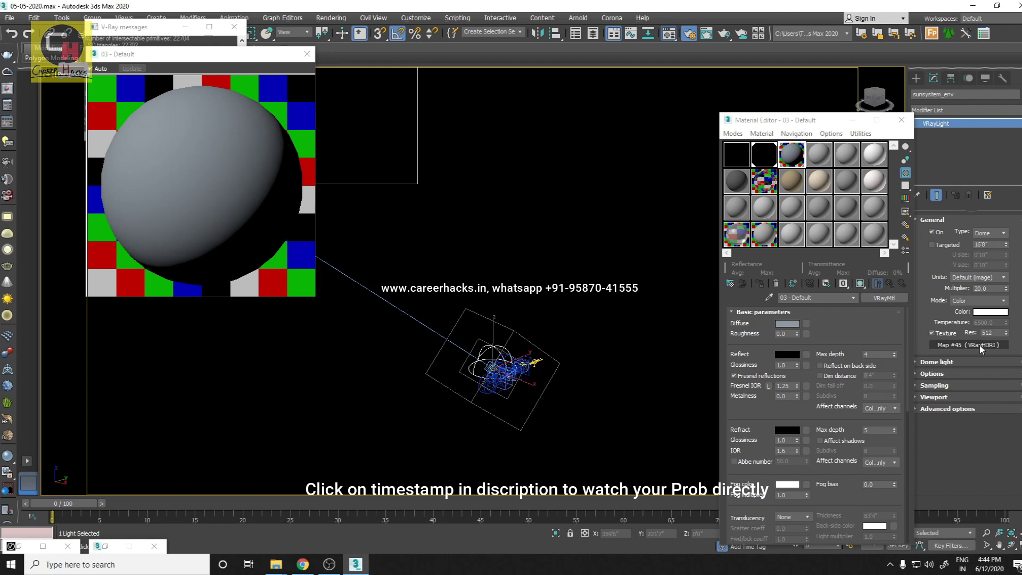
# - Copy the dome light's HDRI map into the Material Editor, then clear it from the light
pyautogui.moveTo(980, 345); pyautogui.dragTo(819, 160)
pyautogui.click(820, 160)
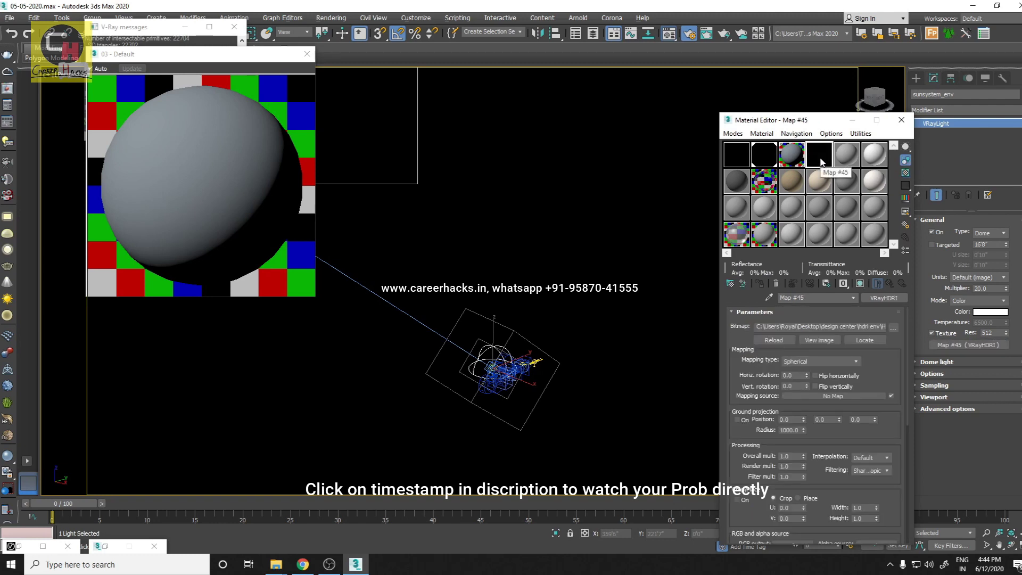
pyautogui.rightClick(957, 349)
pyautogui.click(980, 374)
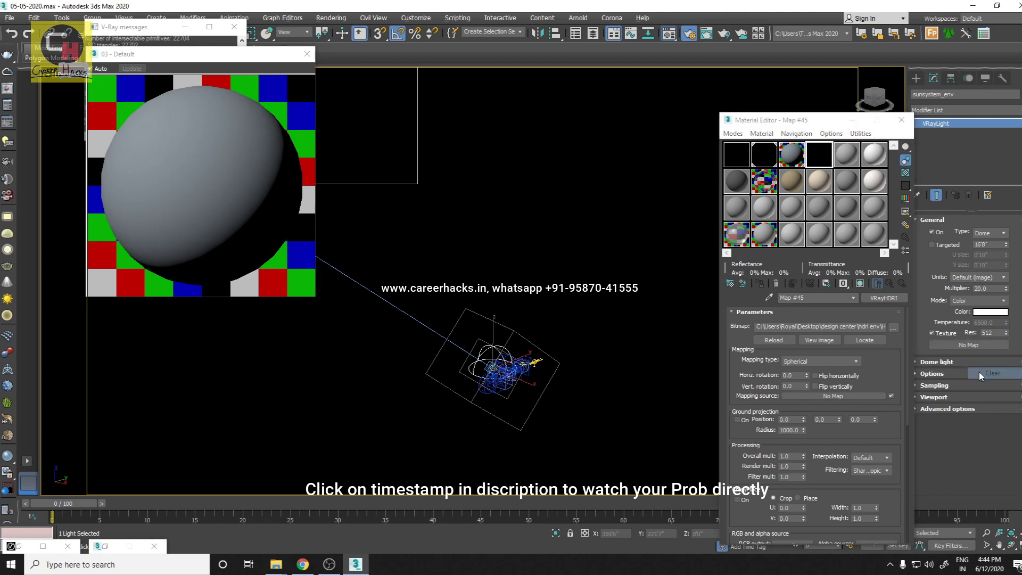
# - Render the VRayCam001 view, then close the render window and enlarged preview
pyautogui.click(589, 292)
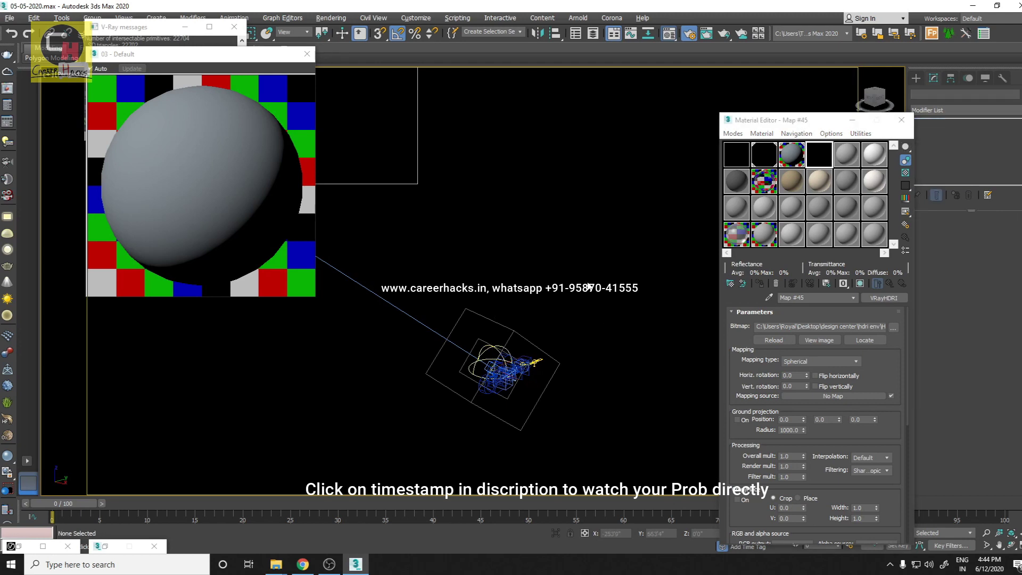
pyautogui.press('c')
pyautogui.doubleClick(483, 220)
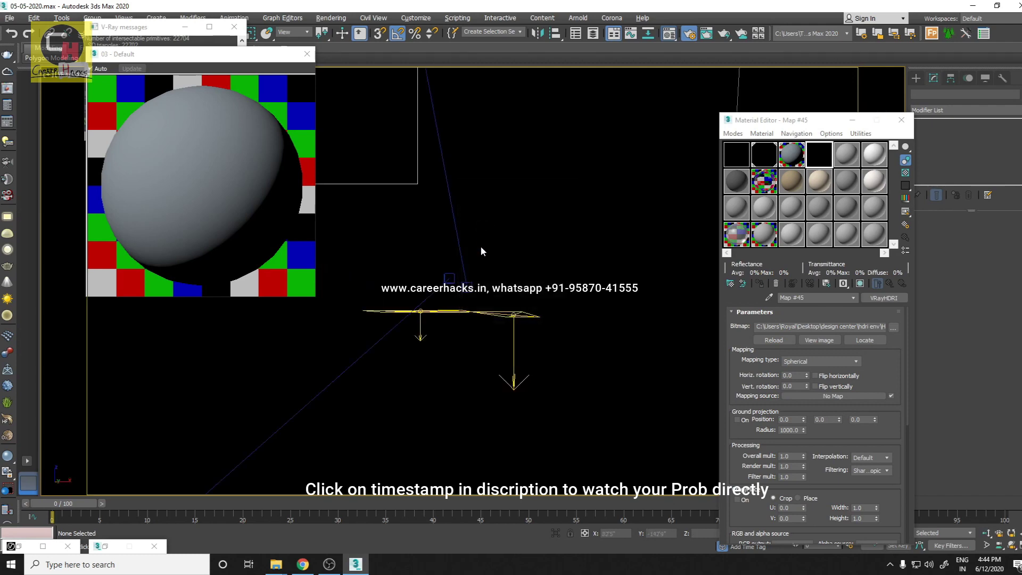
pyautogui.hotkey('shift', 'q')
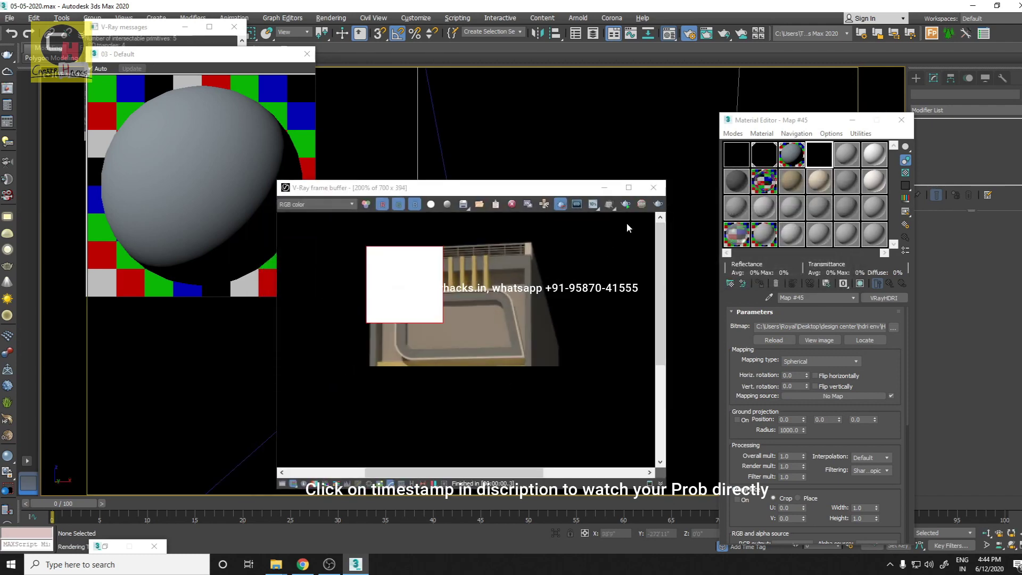
pyautogui.click(654, 187)
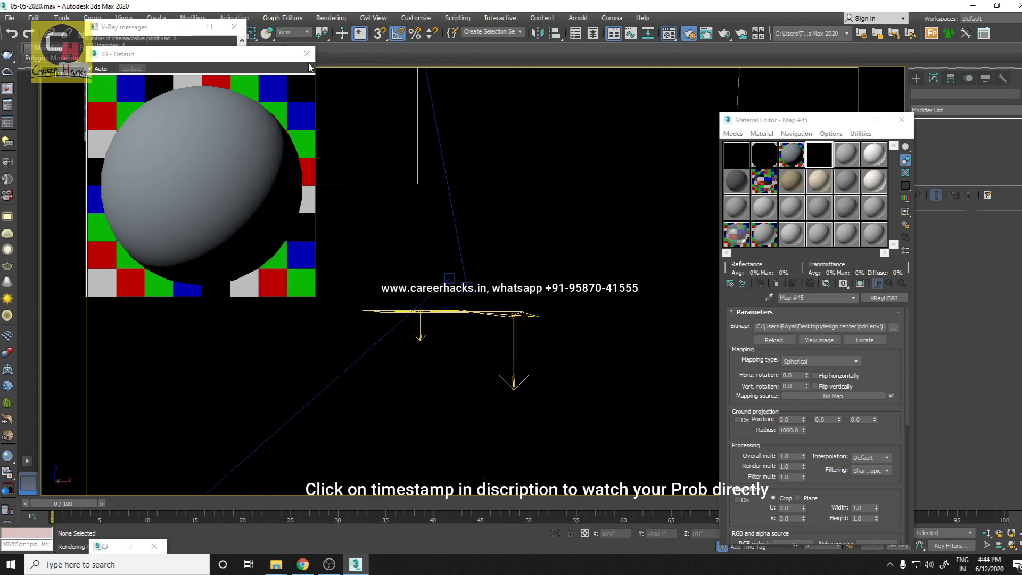
pyautogui.click(307, 54)
# - Unhide all hidden objects and close the V-Ray messages window
pyautogui.rightClick(574, 242)
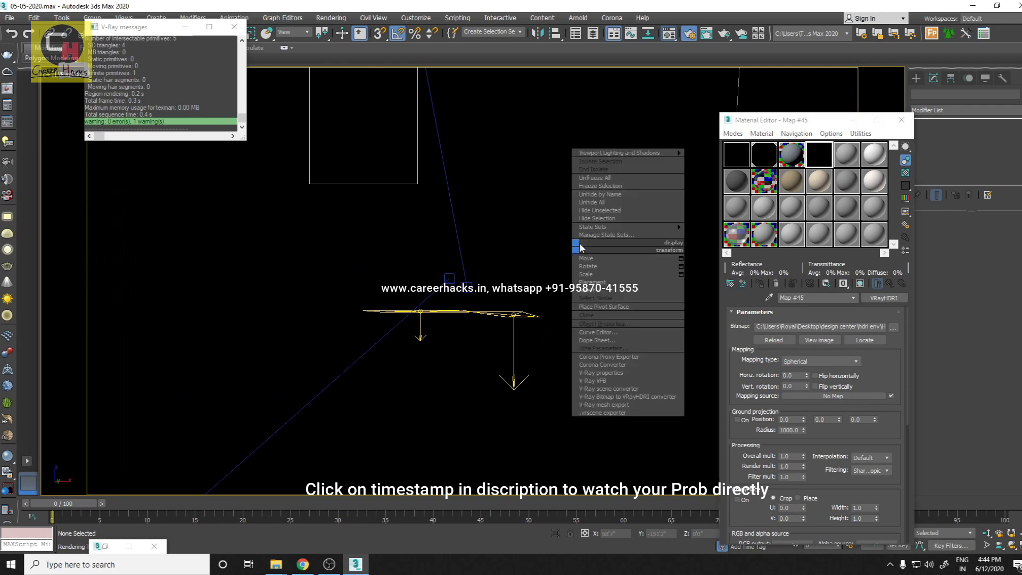
pyautogui.click(607, 201)
pyautogui.click(566, 313)
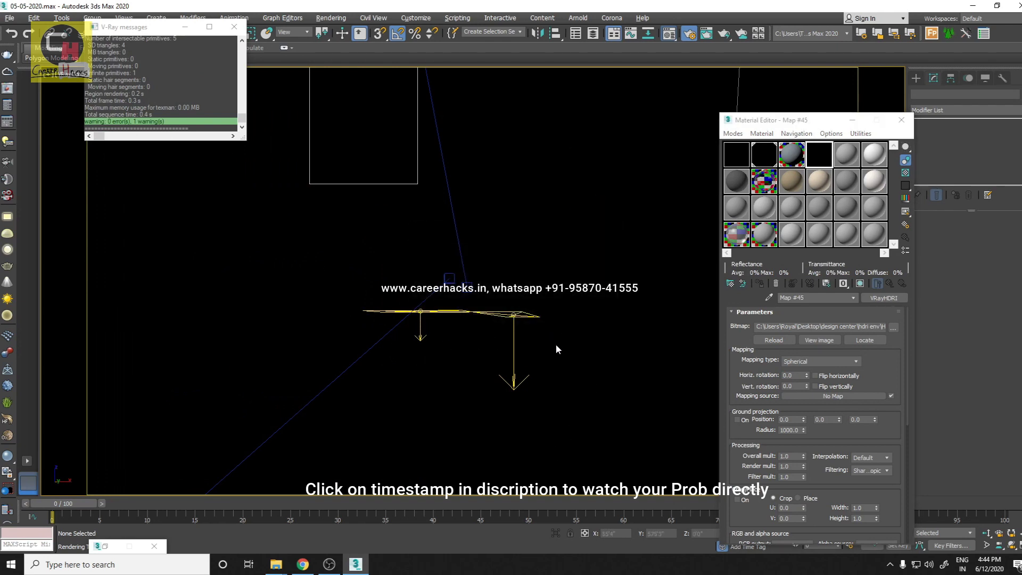
pyautogui.click(234, 27)
# - Set the viewport shading to facets, then to wireframe with F3
pyautogui.click(112, 75)
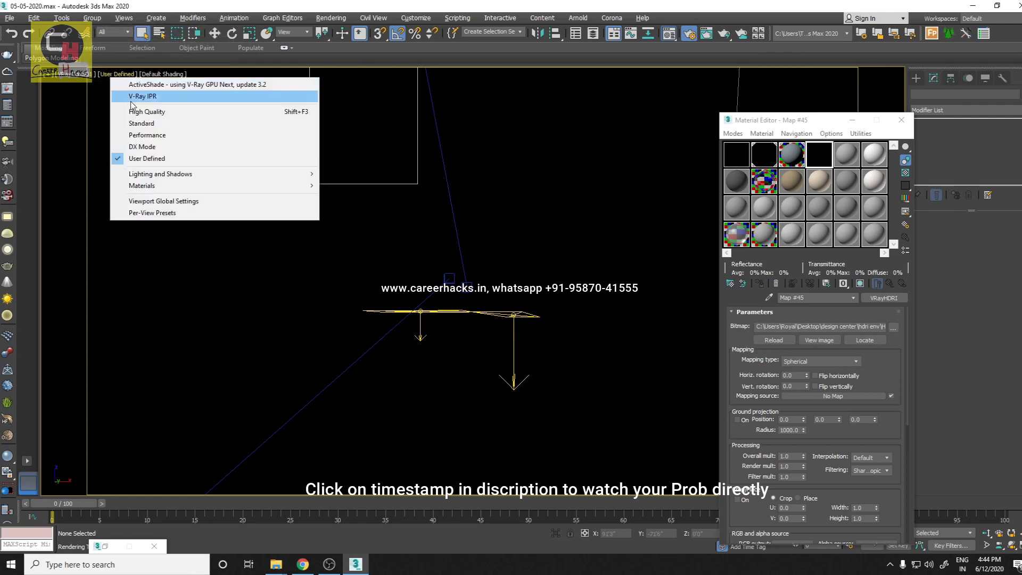
pyautogui.click(135, 121)
pyautogui.click(152, 74)
pyautogui.click(165, 96)
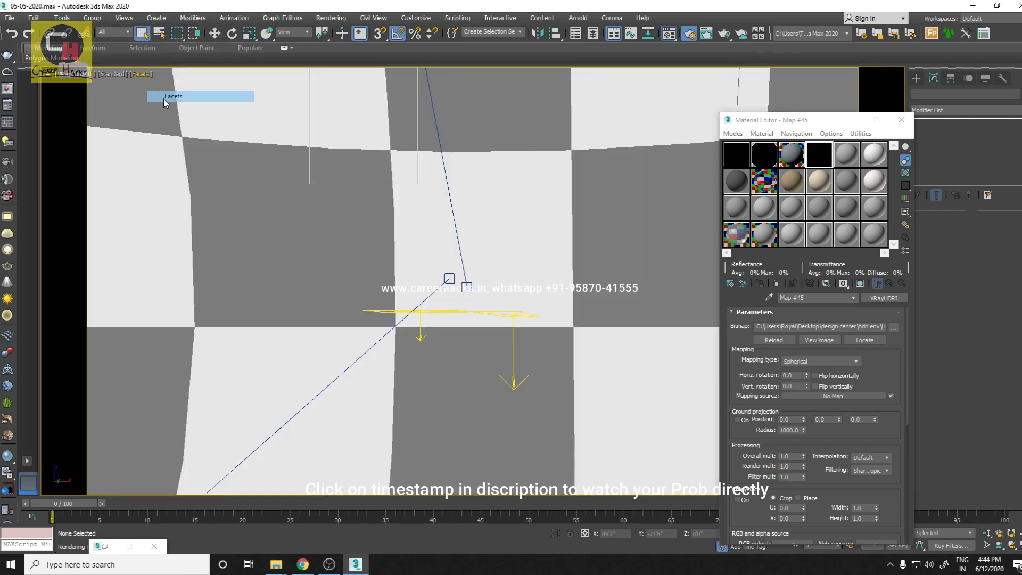
pyautogui.press('F3')
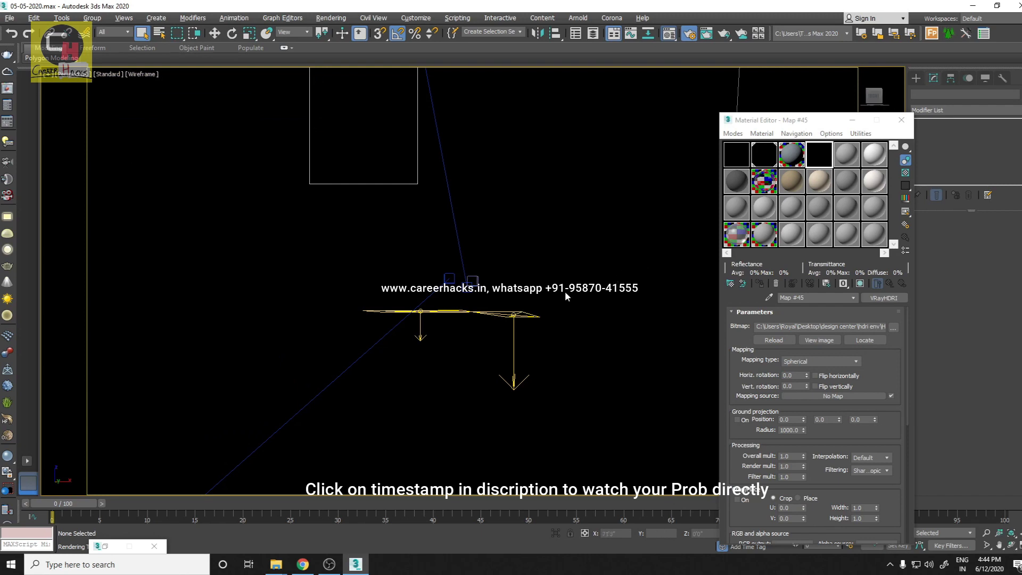
# - Switch to a perspective view and zoom out to see the whole scene
pyautogui.hotkey('alt', 'z')
pyautogui.press('p')
pyautogui.moveTo(479, 232); pyautogui.dragTo(516, 318)
pyautogui.moveTo(516, 318)
pyautogui.keyDown('alt'); pyautogui.mouseDown(button='middle')
pyautogui.moveTo(543, 344)
pyautogui.moveTo(422, 321)
pyautogui.moveTo(401, 354)
pyautogui.moveTo(508, 320)
pyautogui.mouseUp(button='middle'); pyautogui.keyUp('alt')
pyautogui.rightClick(507, 320)
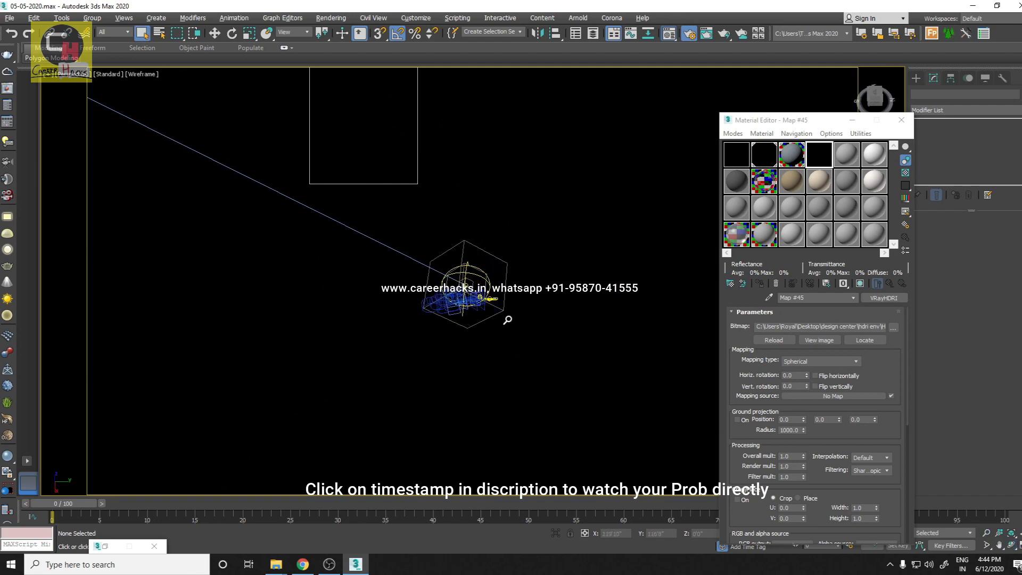
# - Look through the chosen scene camera and render the facade from it
pyautogui.press('c')
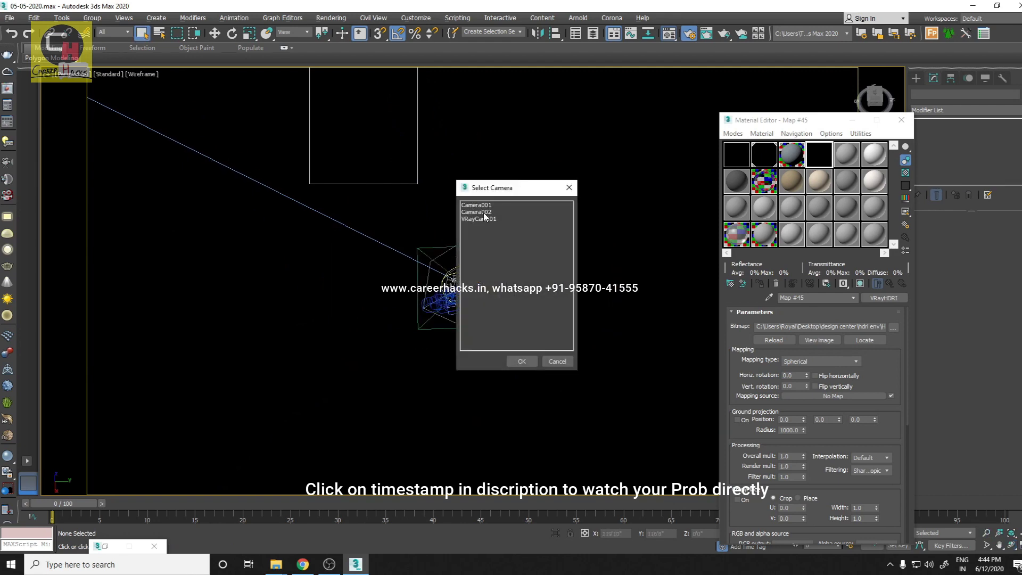
pyautogui.doubleClick(485, 218)
pyautogui.hotkey('shift', 'q')
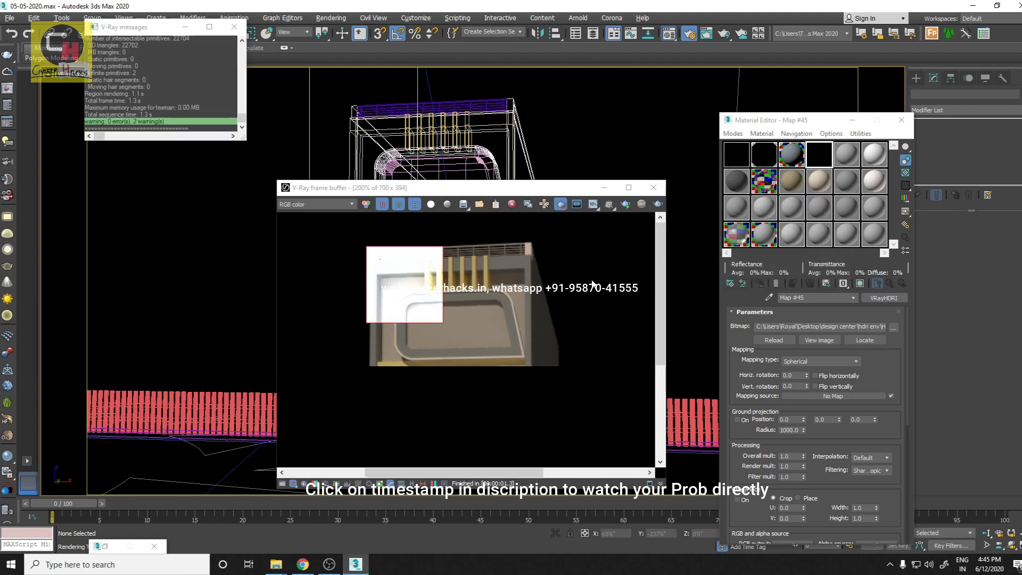
# - Set the sunsystem_env multiplier to 1 in the V-Ray Light Lister and re-render
pyautogui.click(10, 145)
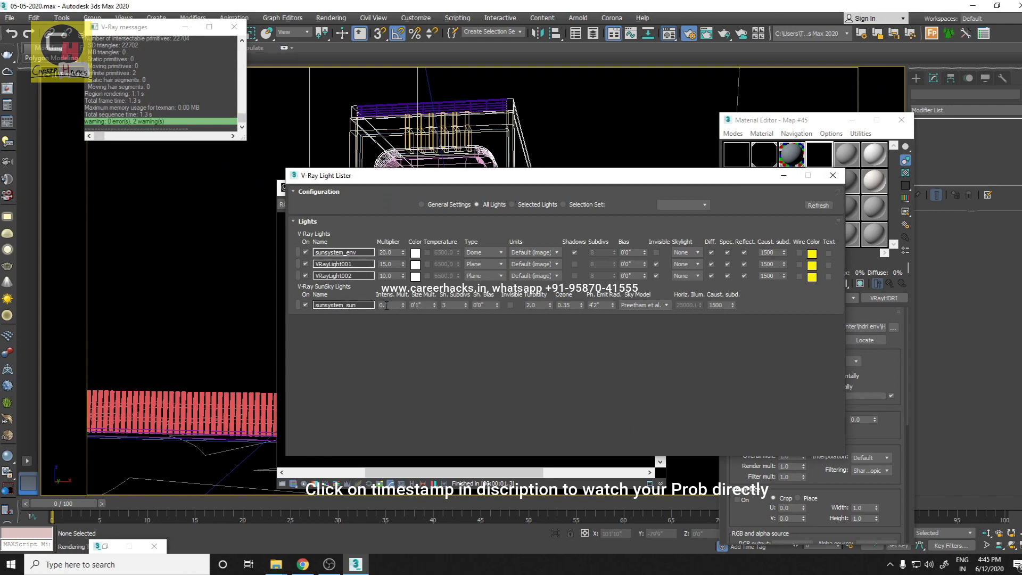
pyautogui.click(388, 252)
pyautogui.write('1')
pyautogui.press('Return')
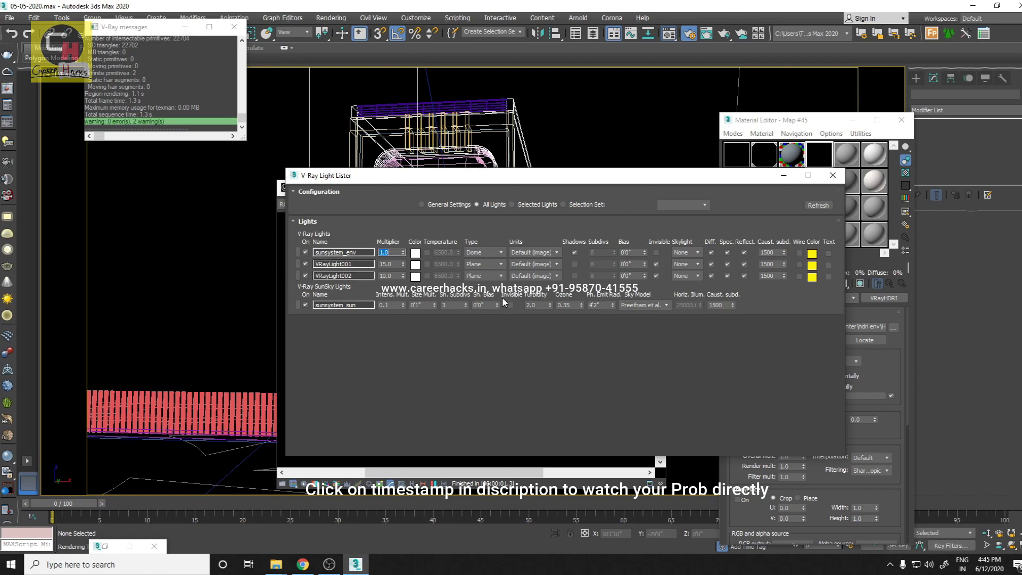
pyautogui.moveTo(566, 181)
pyautogui.mouseDown()
pyautogui.moveTo(491, 282)
pyautogui.moveTo(478, 332)
pyautogui.mouseUp()
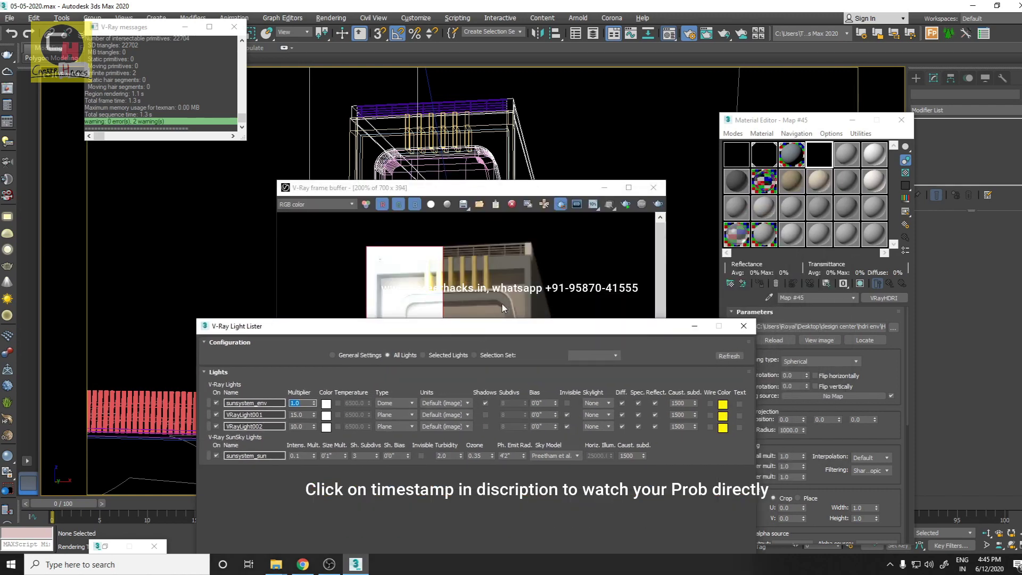
pyautogui.click(658, 204)
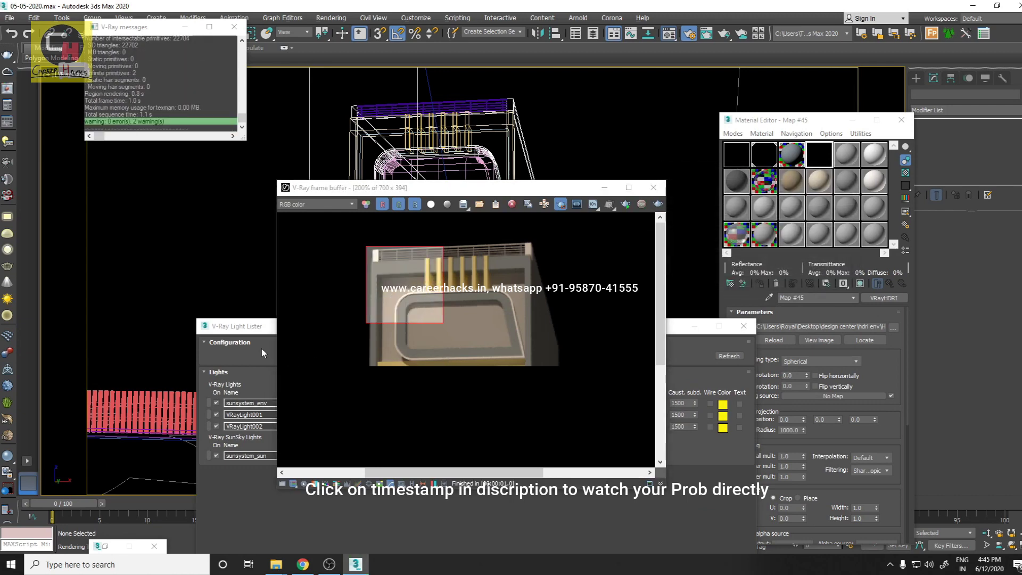
# - Turn off the sunsystem_sun light and render the facade again
pyautogui.moveTo(263, 327)
pyautogui.mouseDown()
pyautogui.moveTo(582, 379)
pyautogui.moveTo(571, 284)
pyautogui.mouseUp()
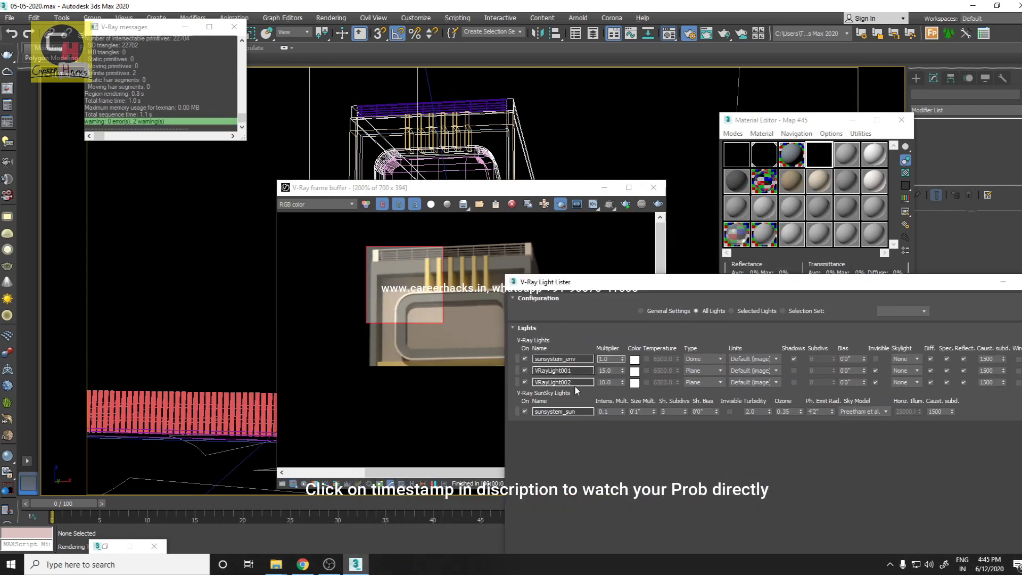
pyautogui.click(610, 411)
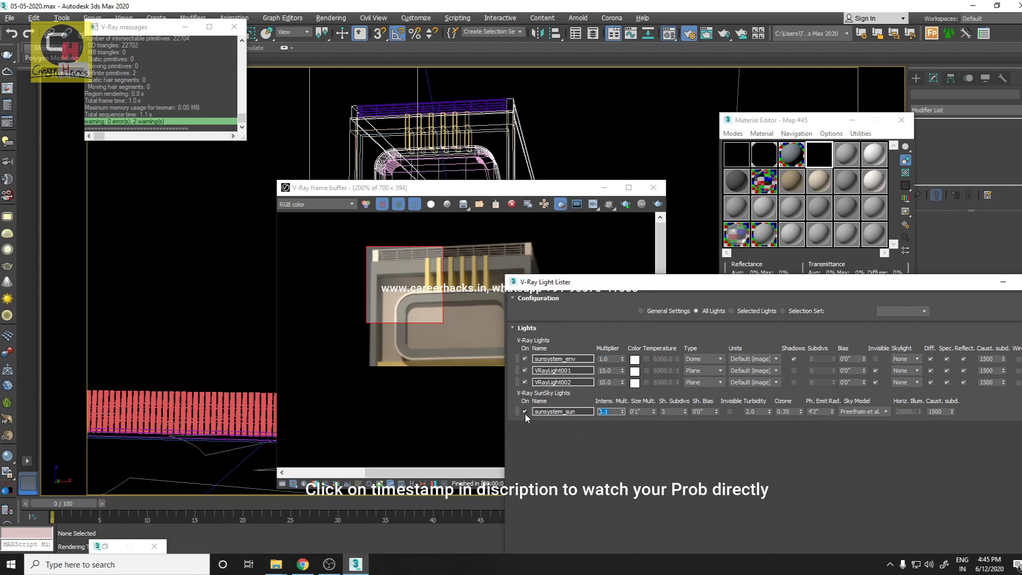
pyautogui.click(525, 413)
pyautogui.click(657, 206)
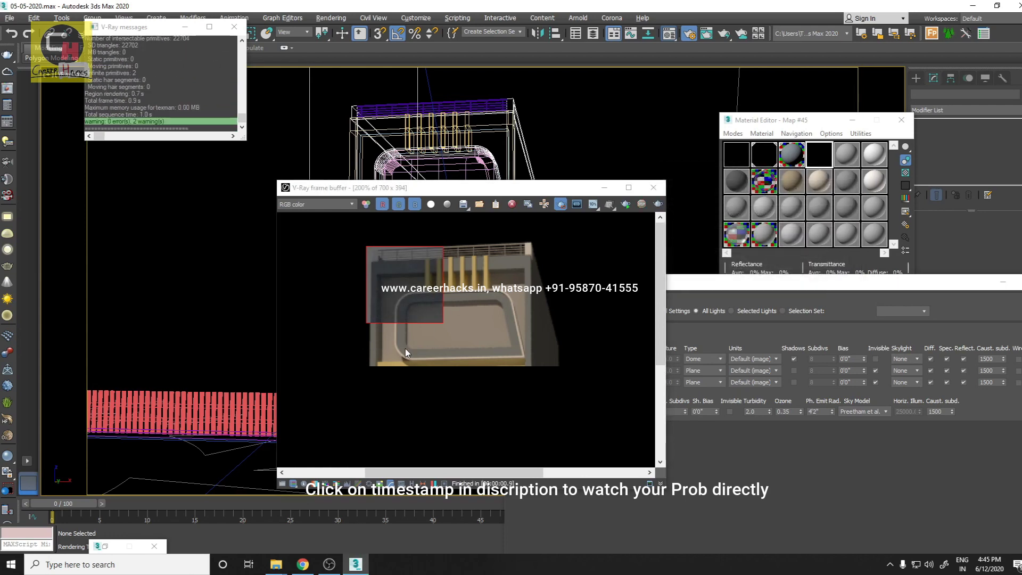
pyautogui.click(696, 298)
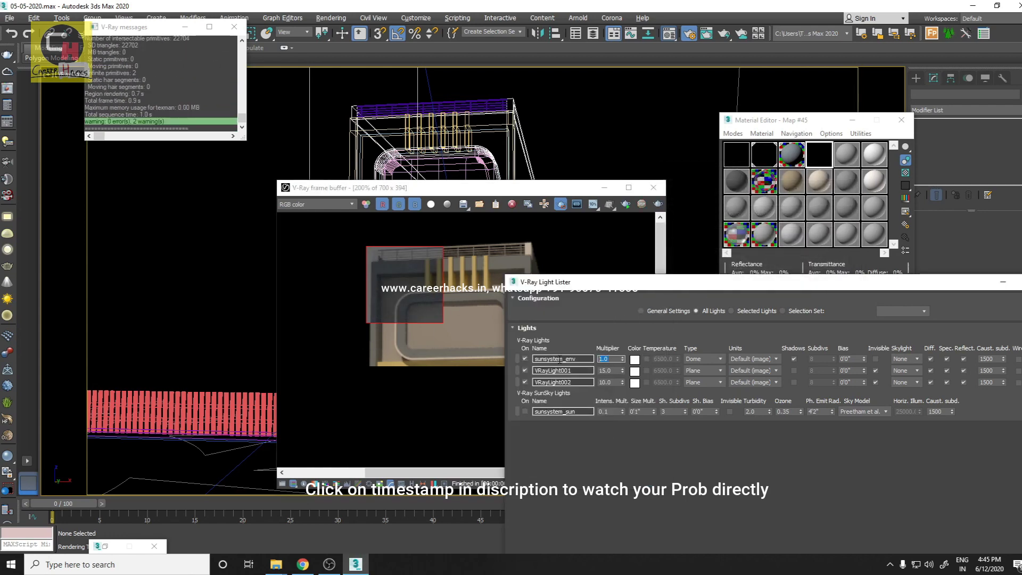
pyautogui.hotkey('shift', 'q')
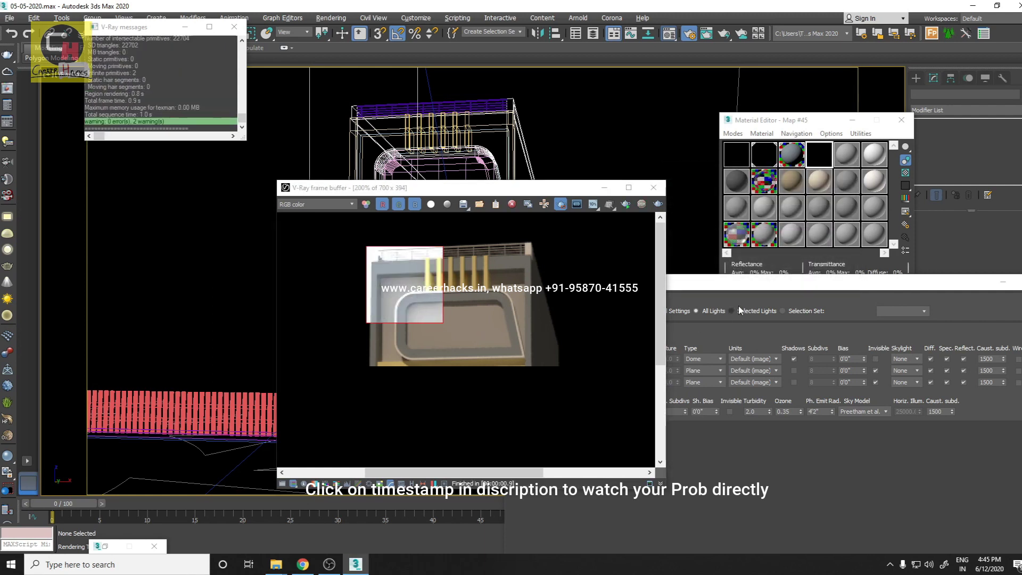
pyautogui.click(748, 289)
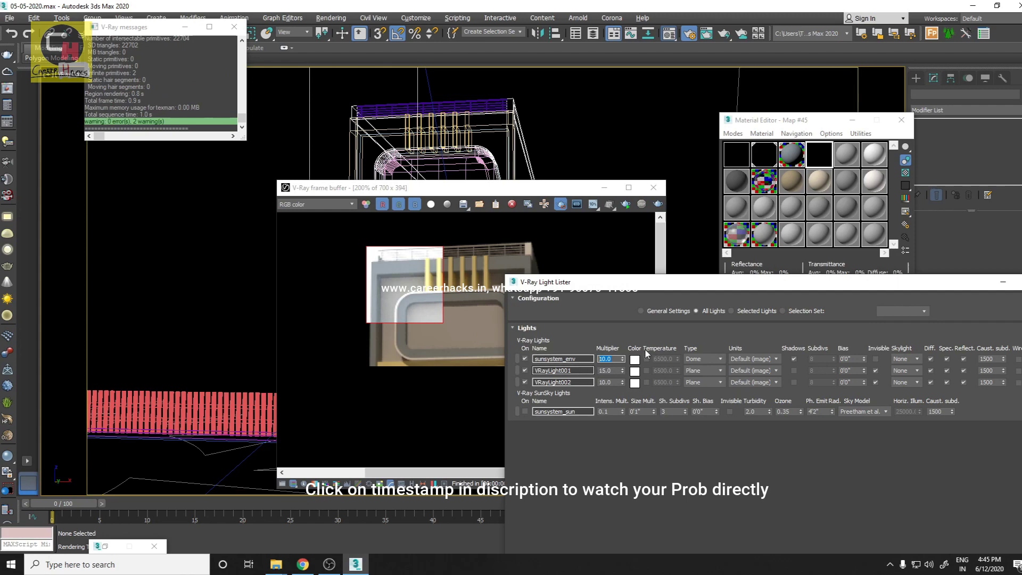
pyautogui.moveTo(912, 289); pyautogui.dragTo(558, 372)
# - Close the Light Lister, open 03 - Default for editing, and shade the viewport
pyautogui.click(698, 366)
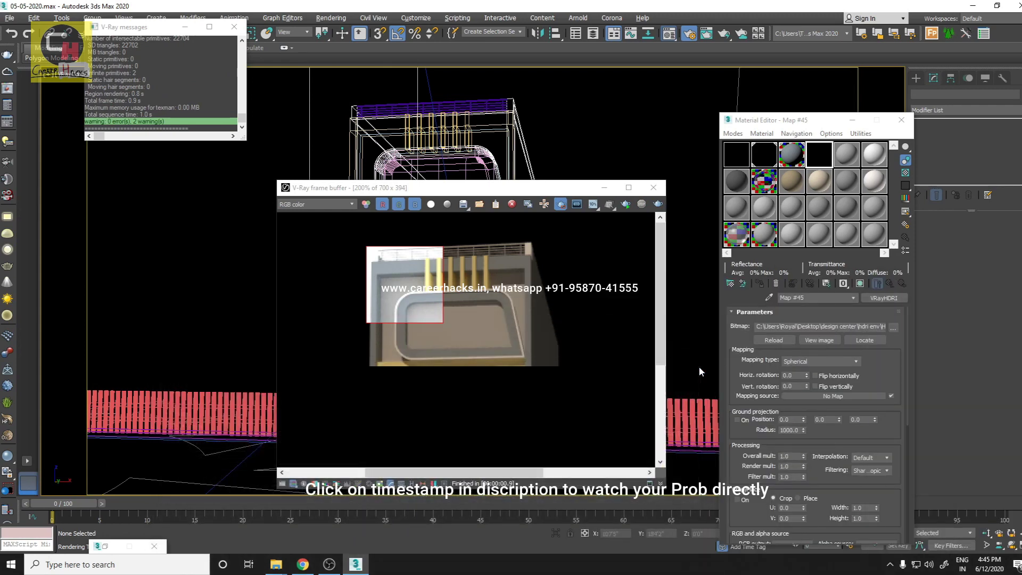
pyautogui.doubleClick(791, 165)
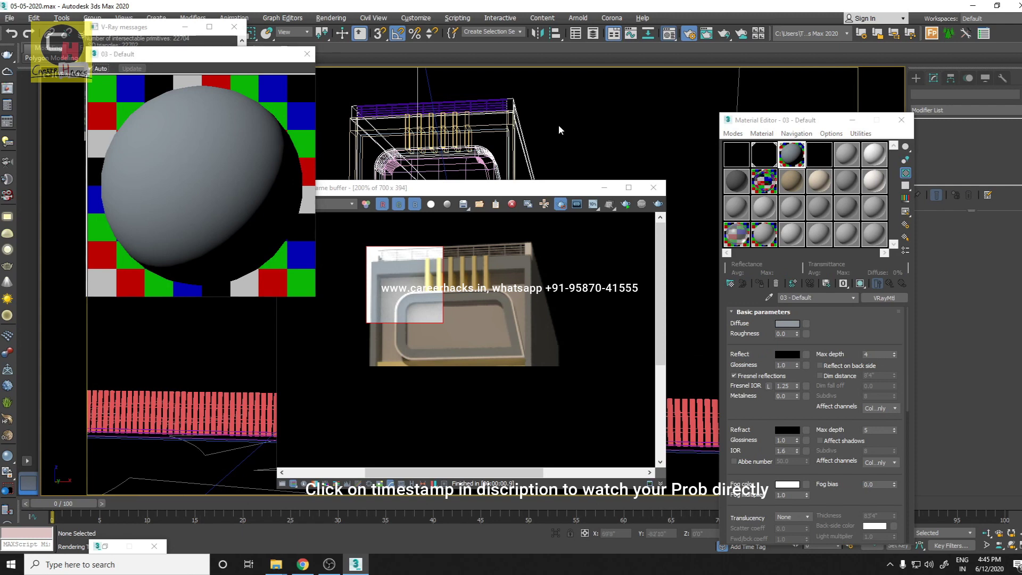
pyautogui.press('F3')
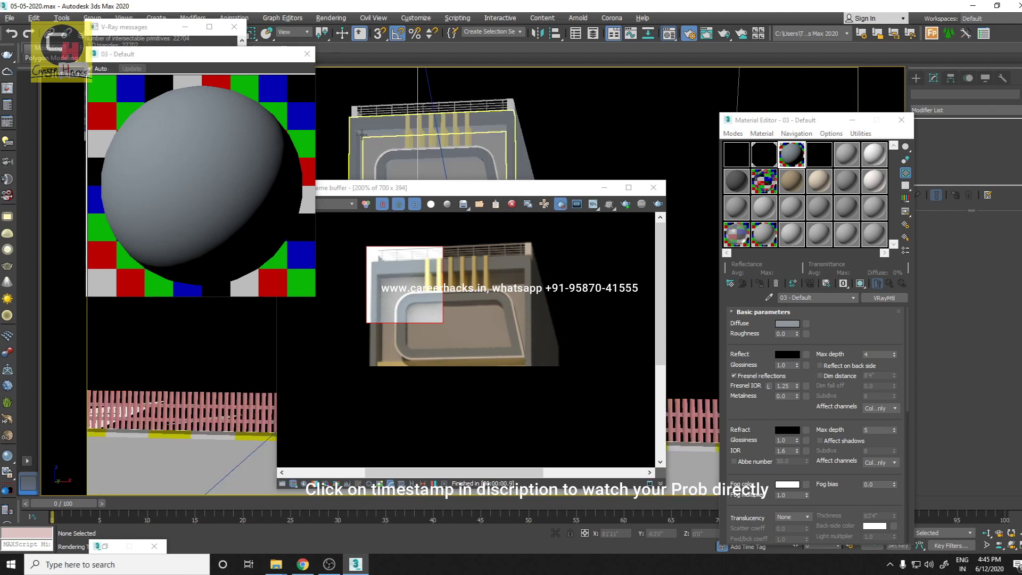
# - Reposition the render window, close the enlarged material preview, and set the render aside
pyautogui.click(391, 272)
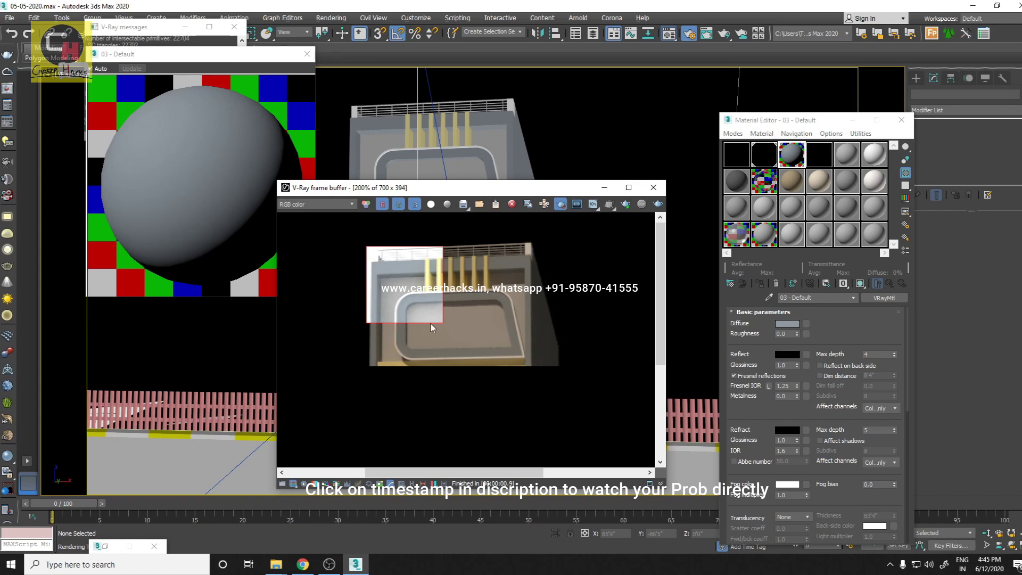
pyautogui.moveTo(430, 192)
pyautogui.mouseDown()
pyautogui.moveTo(470, 214)
pyautogui.moveTo(449, 206)
pyautogui.mouseUp()
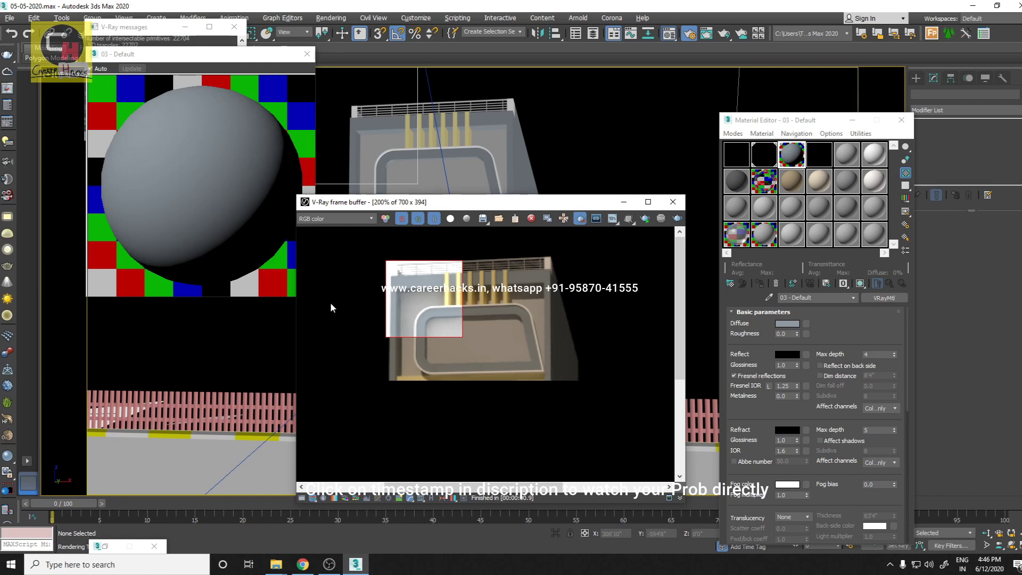
pyautogui.moveTo(461, 205); pyautogui.dragTo(443, 191)
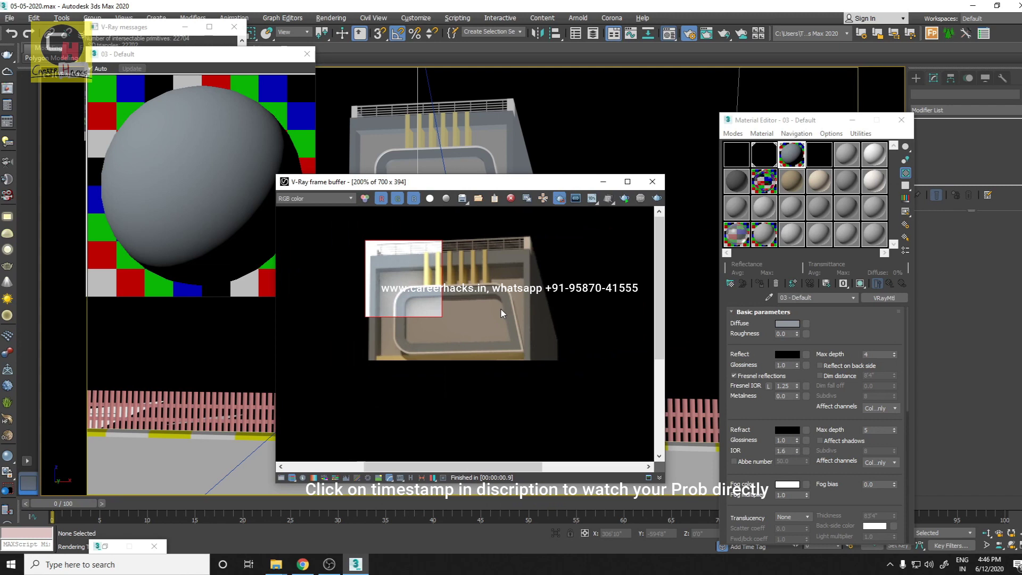
pyautogui.click(306, 54)
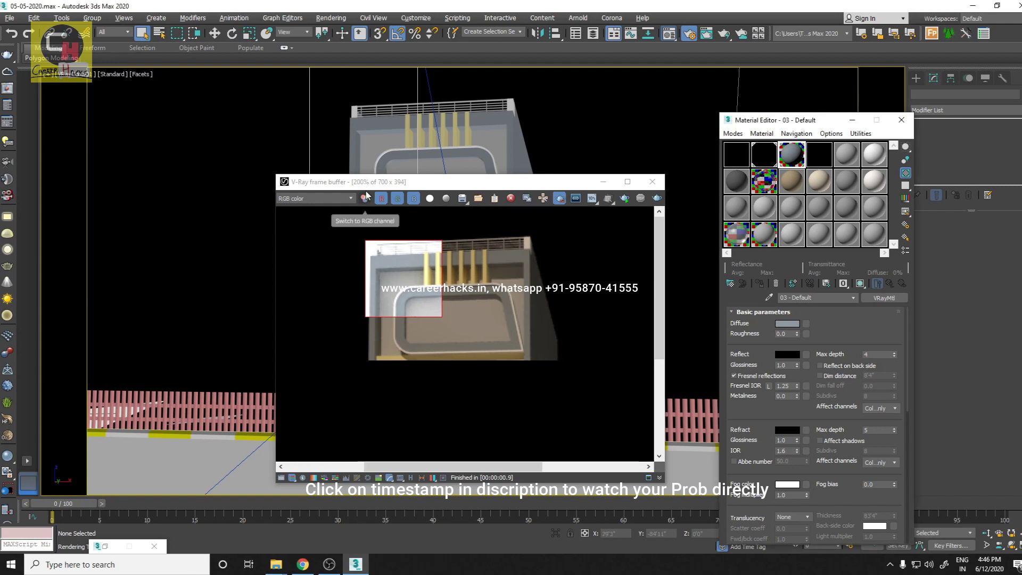
pyautogui.click(153, 295)
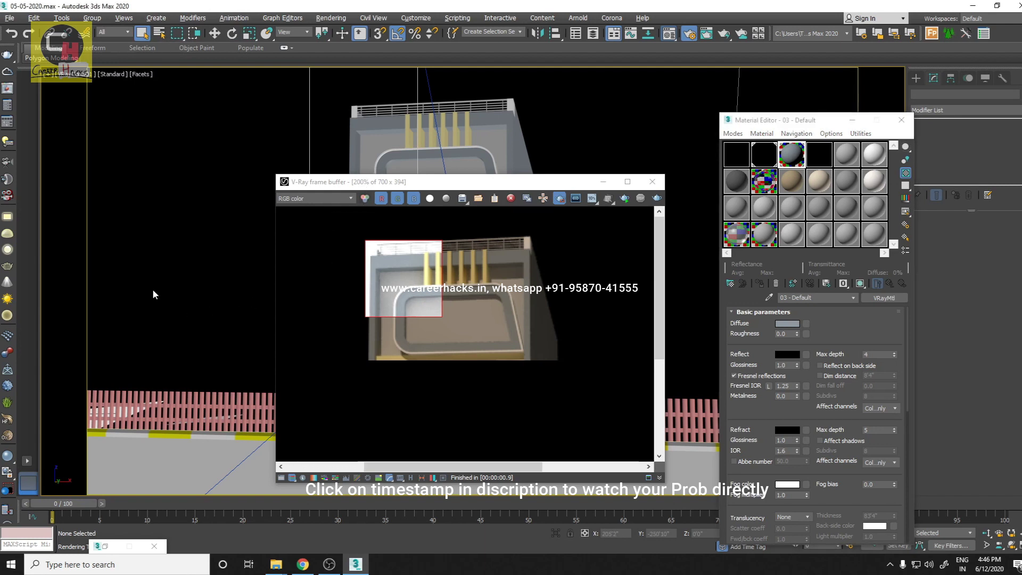
pyautogui.click(412, 119)
pyautogui.click(571, 120)
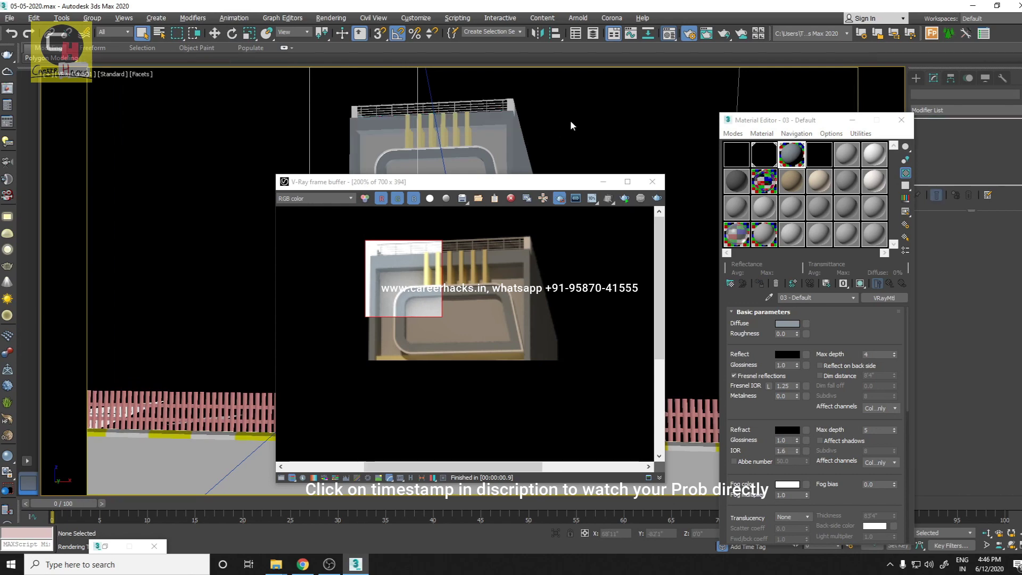
pyautogui.click(603, 182)
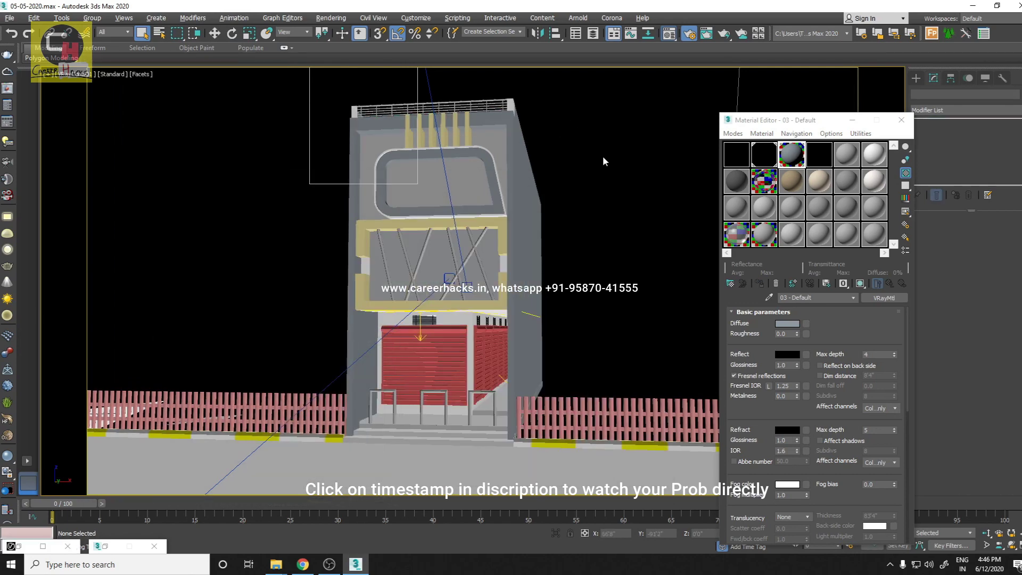
# - Map the 03 - Default diffuse with the Translucent_Glass_Saftey.jpg bitmap, shown in viewport
pyautogui.click(807, 323)
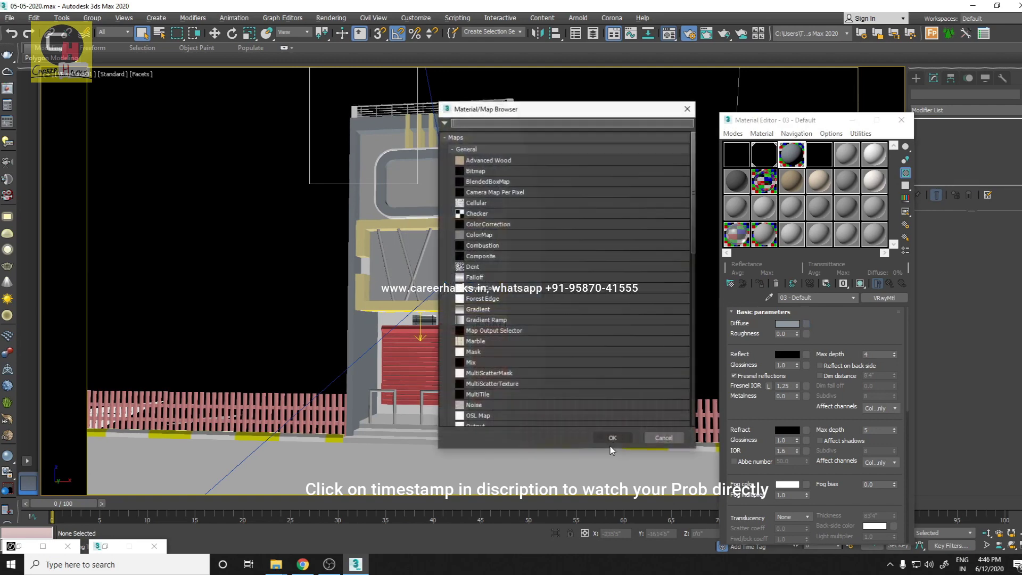
pyautogui.doubleClick(485, 172)
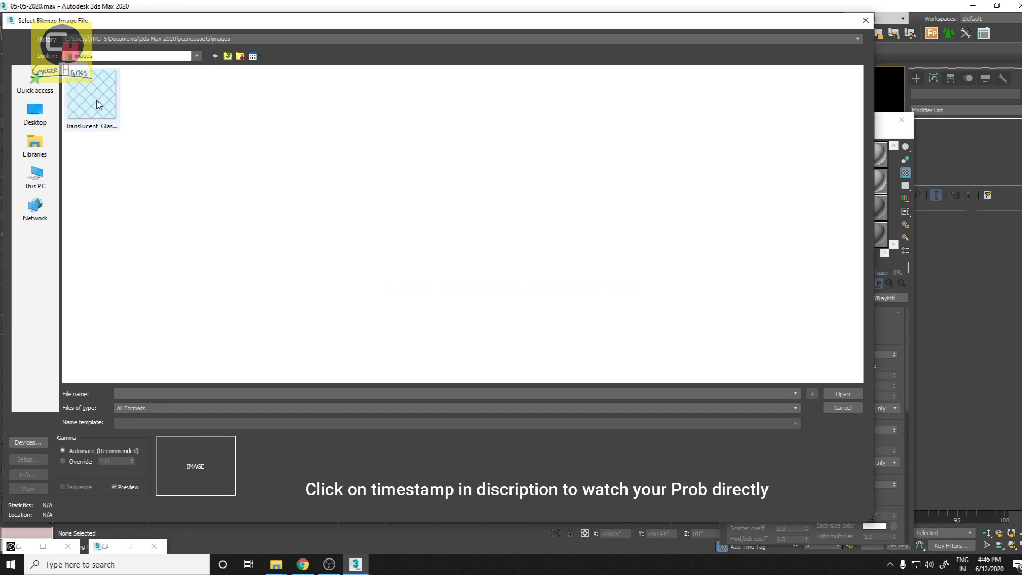
pyautogui.doubleClick(98, 107)
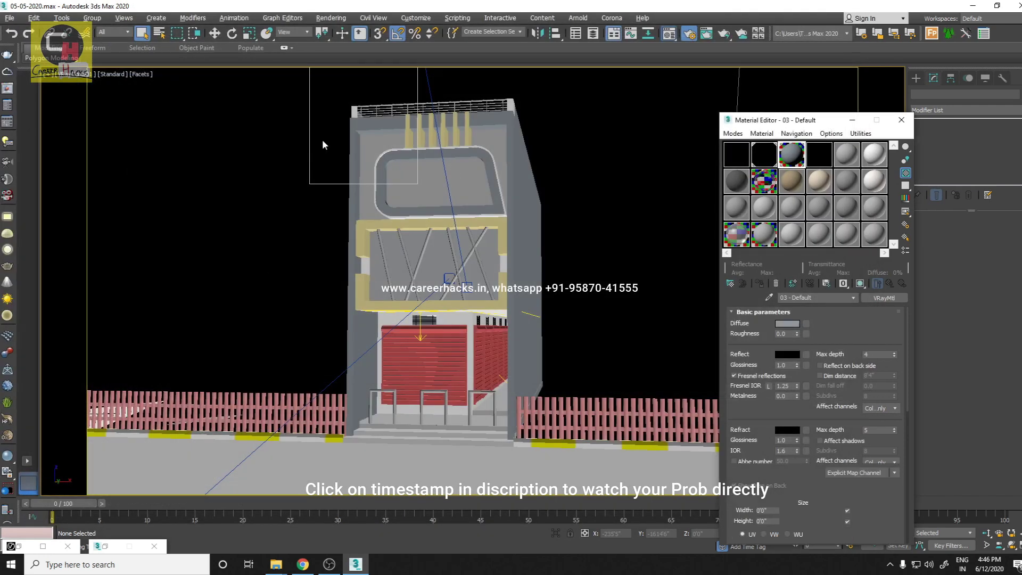
pyautogui.click(859, 285)
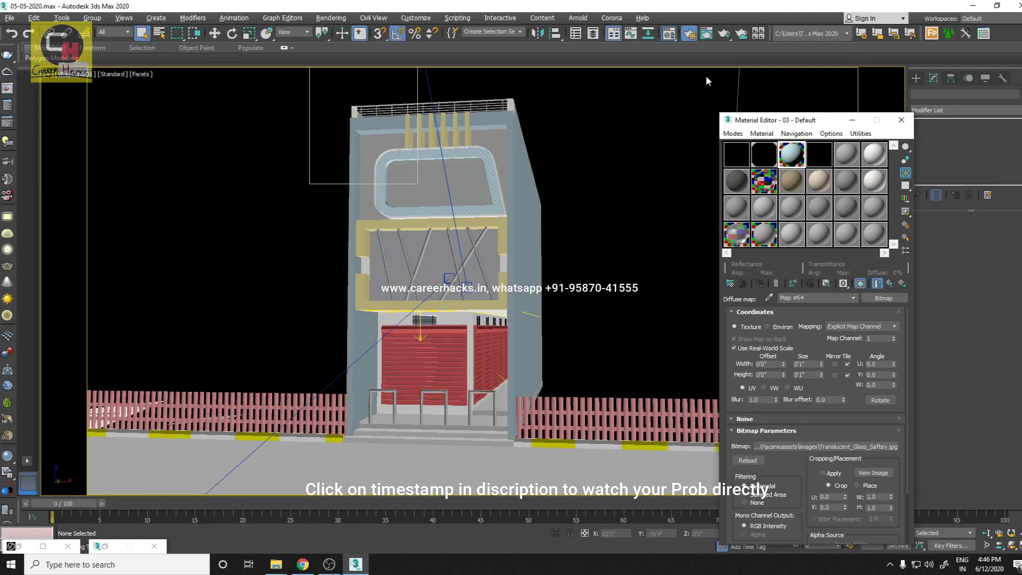
# - Bring back the frame buffer and region-render the area around the glass panel
pyautogui.click(707, 34)
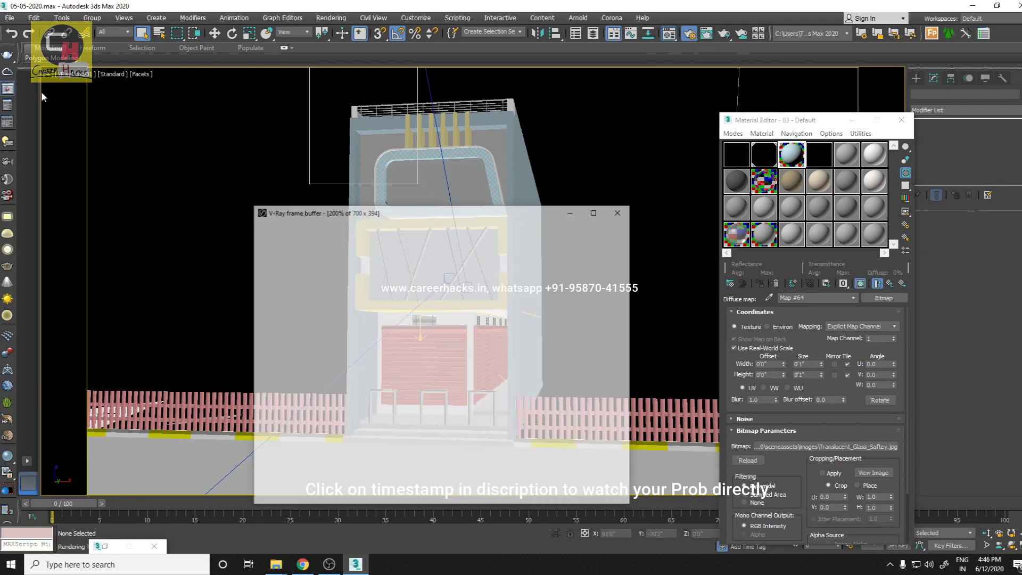
pyautogui.moveTo(383, 259); pyautogui.dragTo(461, 341)
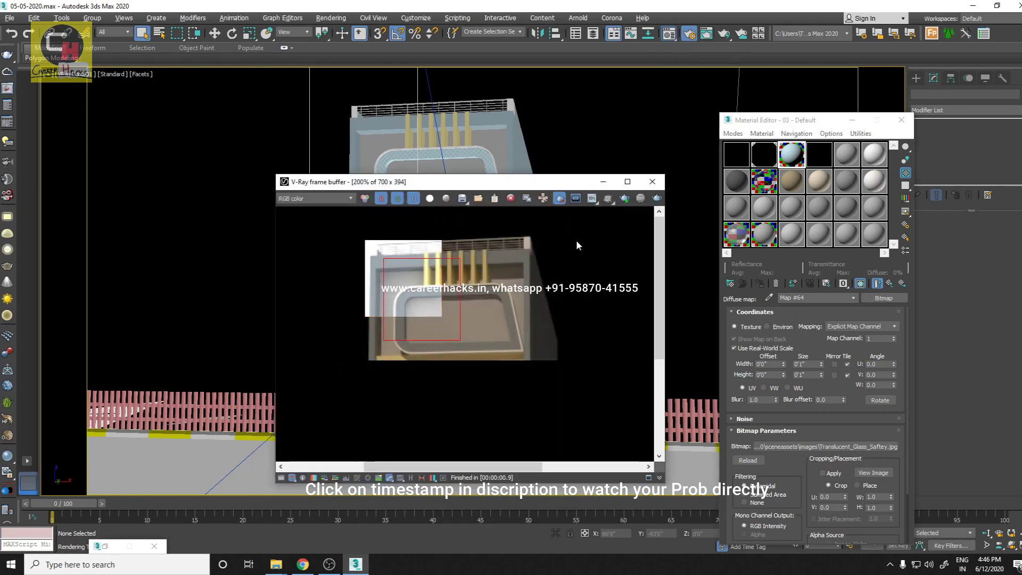
pyautogui.click(655, 201)
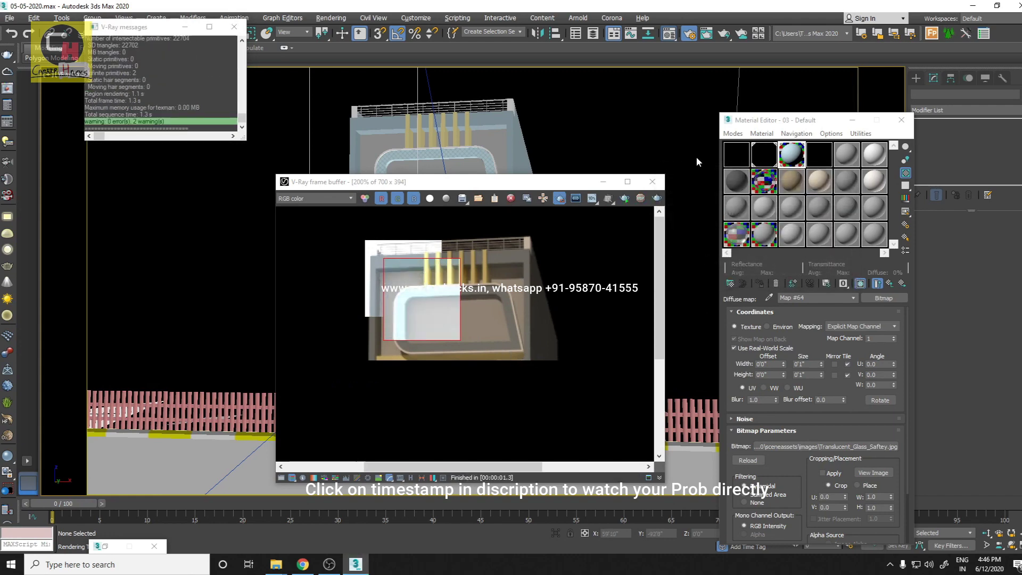
# - Set the sunsystem_env multiplier to 5.0 in the Light Lister and re-render the region
pyautogui.click(7, 142)
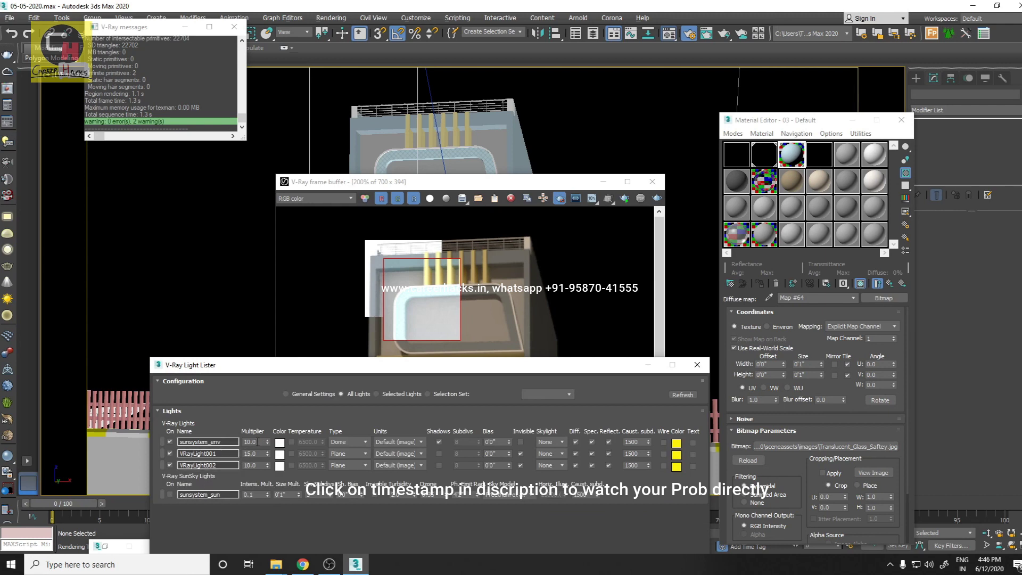
pyautogui.click(232, 442)
pyautogui.write('5')
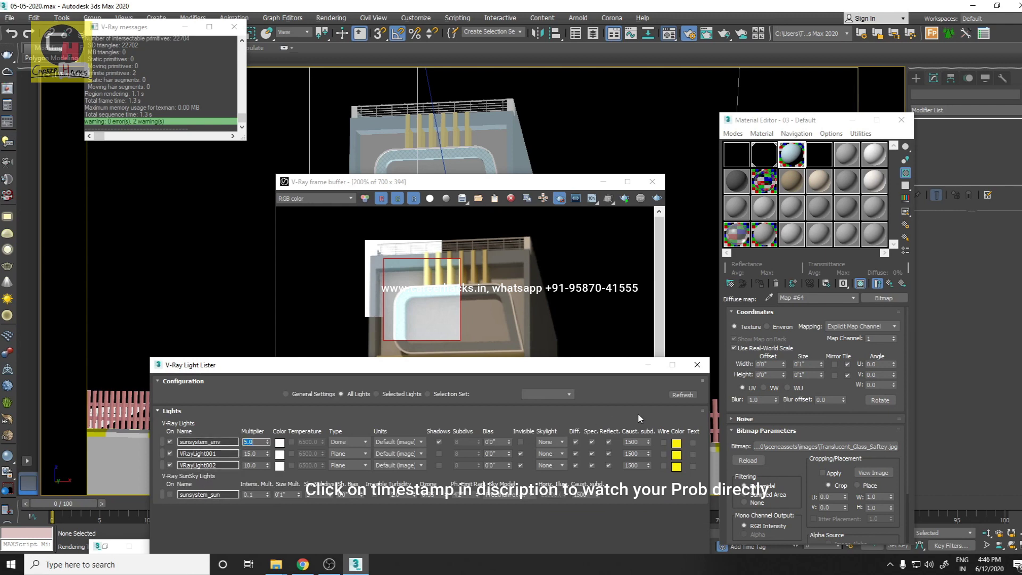
pyautogui.click(683, 395)
pyautogui.click(657, 199)
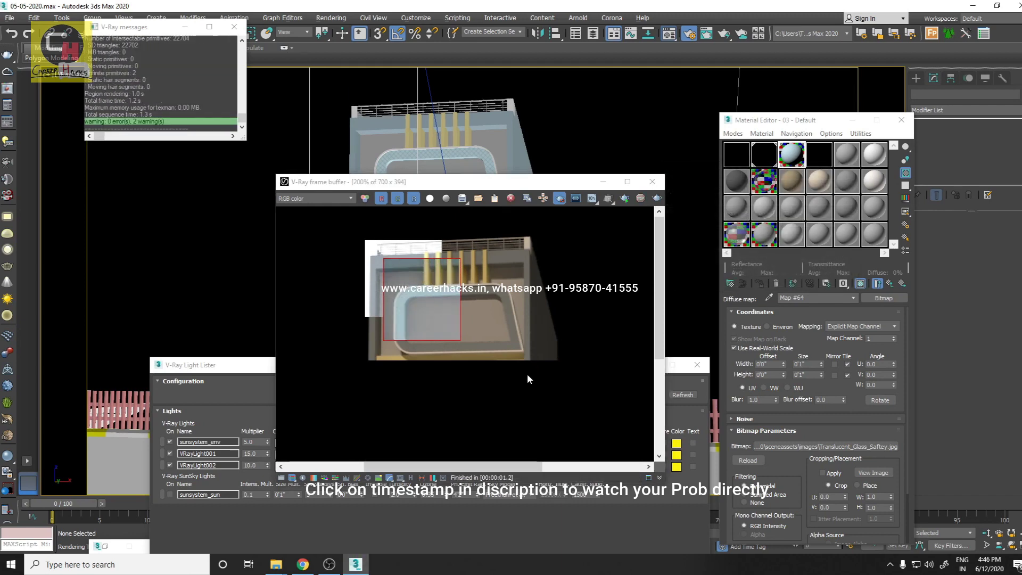
# - Bring the render result forward and zoom in on the re-rendered region
pyautogui.click(254, 442)
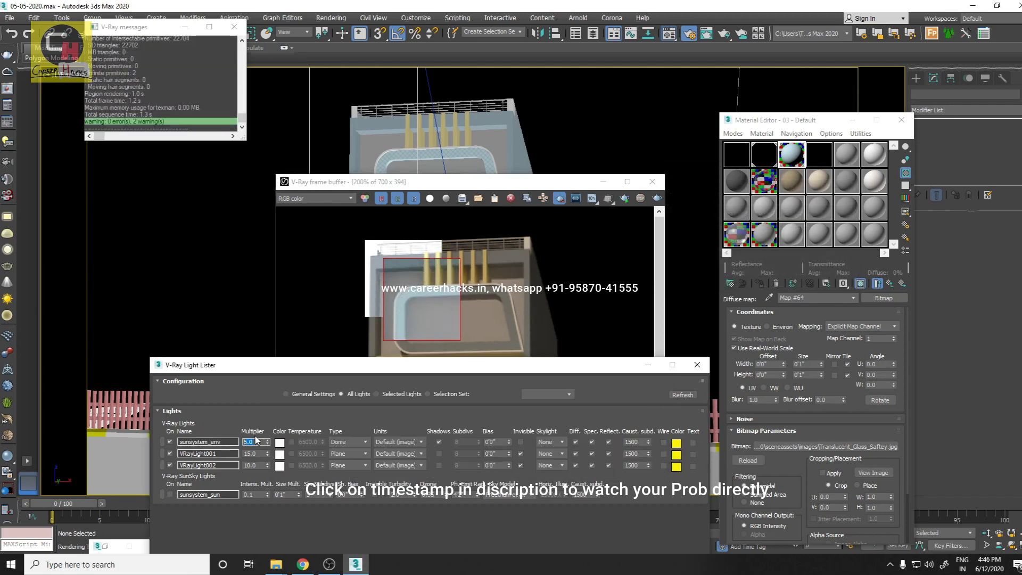
pyautogui.click(400, 327)
pyautogui.scroll(1, 415, 312)
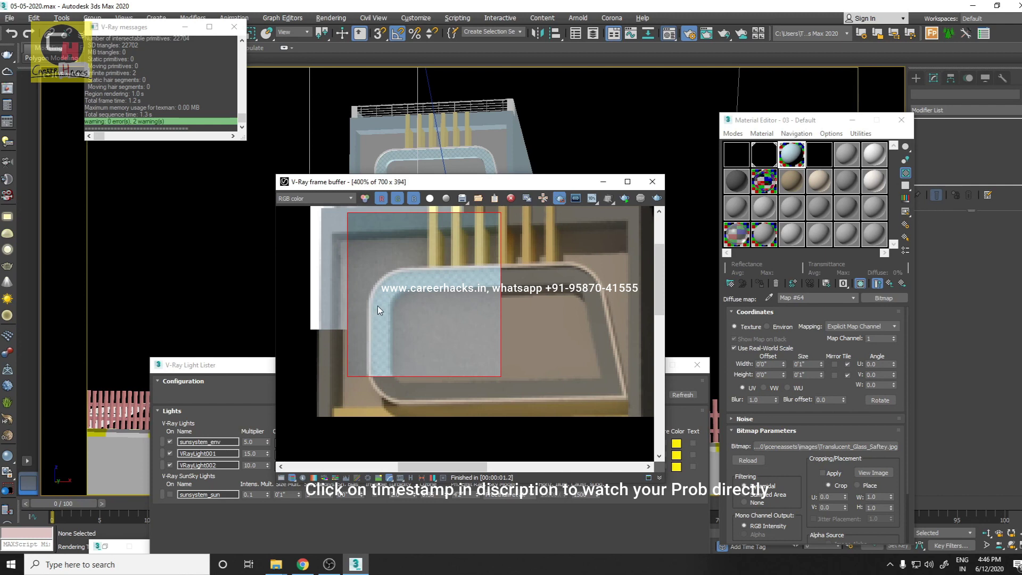
pyautogui.moveTo(373, 182); pyautogui.dragTo(367, 201)
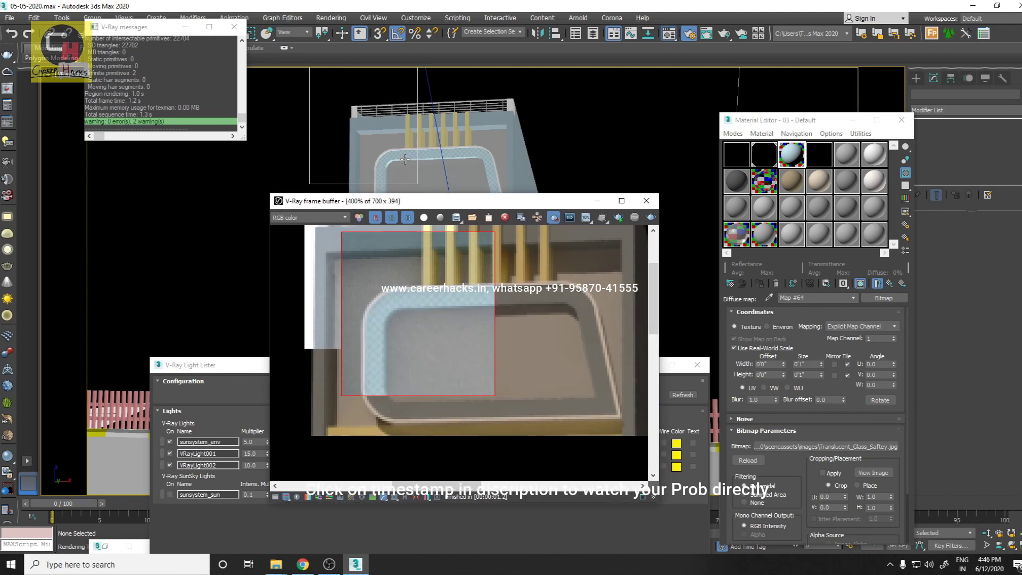
# - Close the frame buffer, Light Lister and Material Editor
pyautogui.click(827, 172)
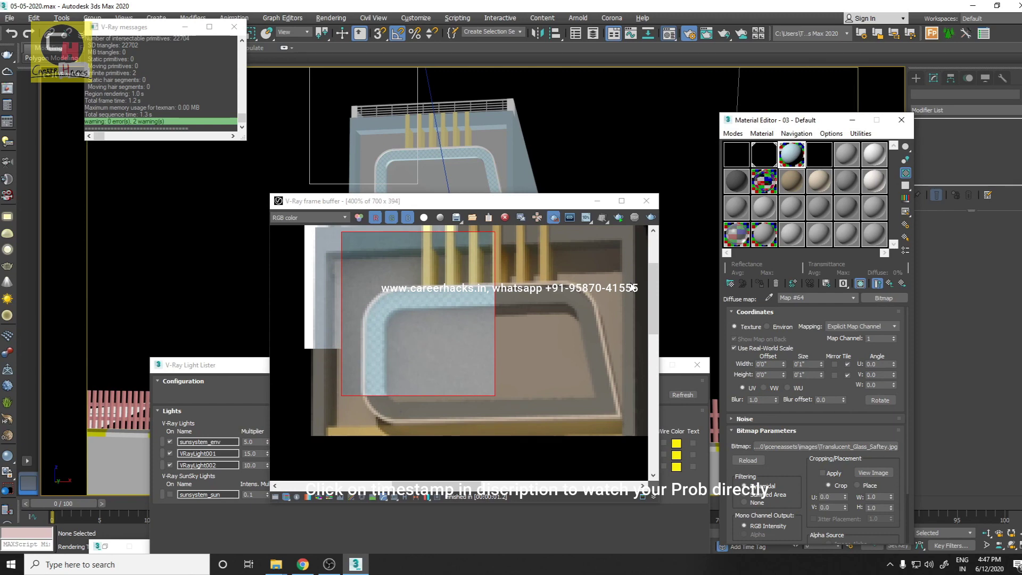
pyautogui.click(646, 201)
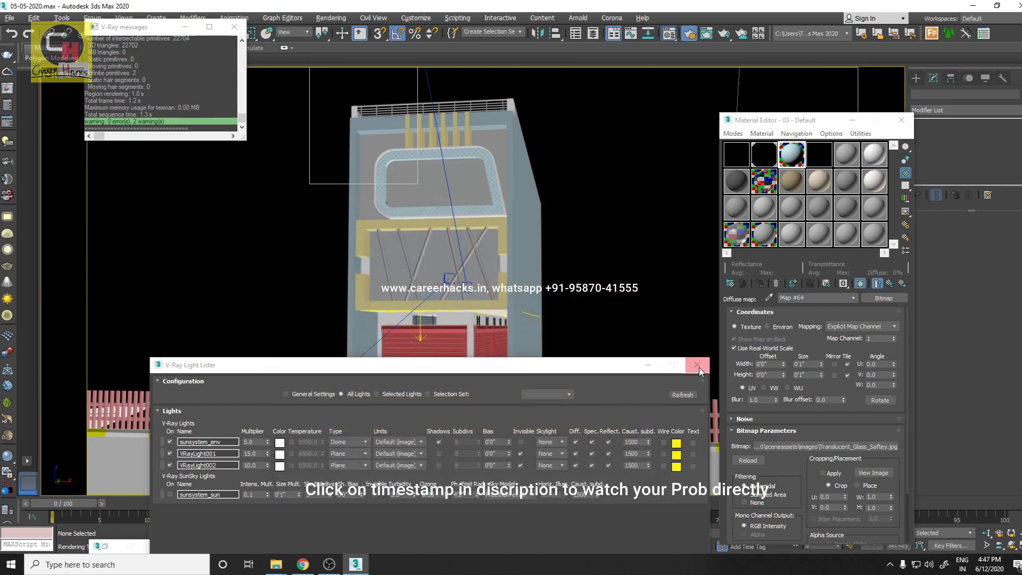
pyautogui.click(698, 364)
pyautogui.click(902, 120)
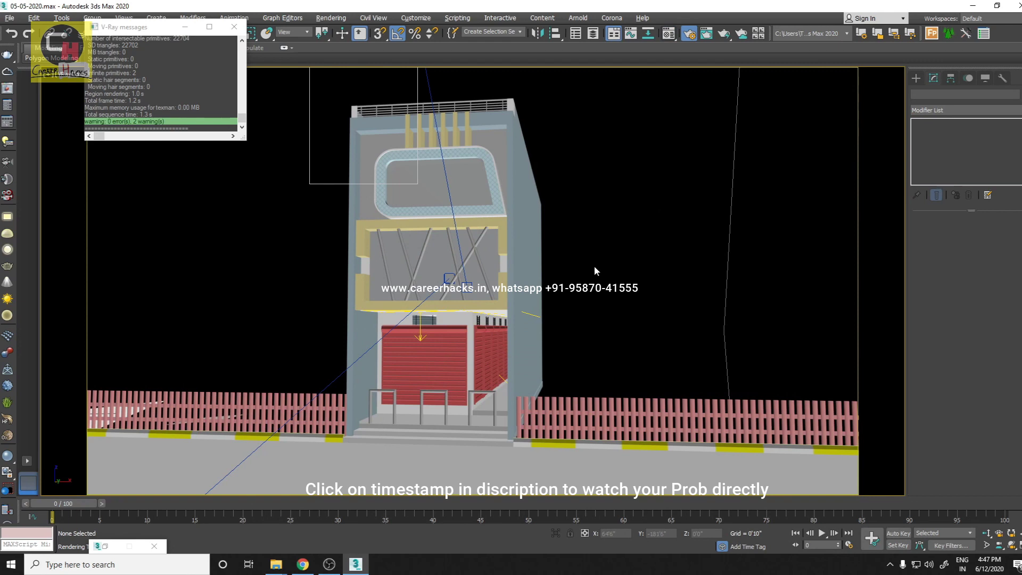
# - Reset 3ds Max to a new empty scene without saving and switch to Top view
pyautogui.click(9, 17)
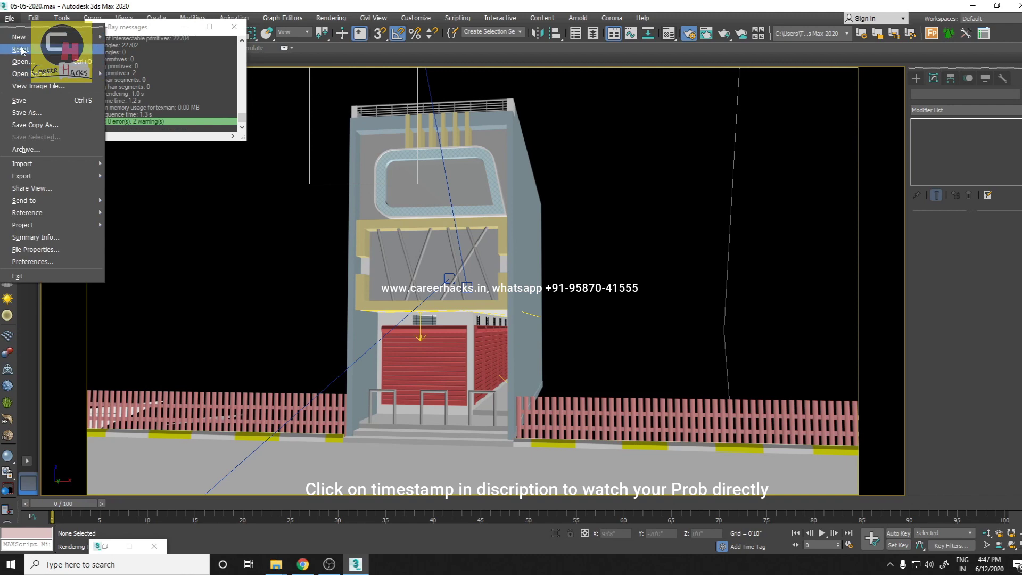
pyautogui.click(21, 50)
pyautogui.click(505, 301)
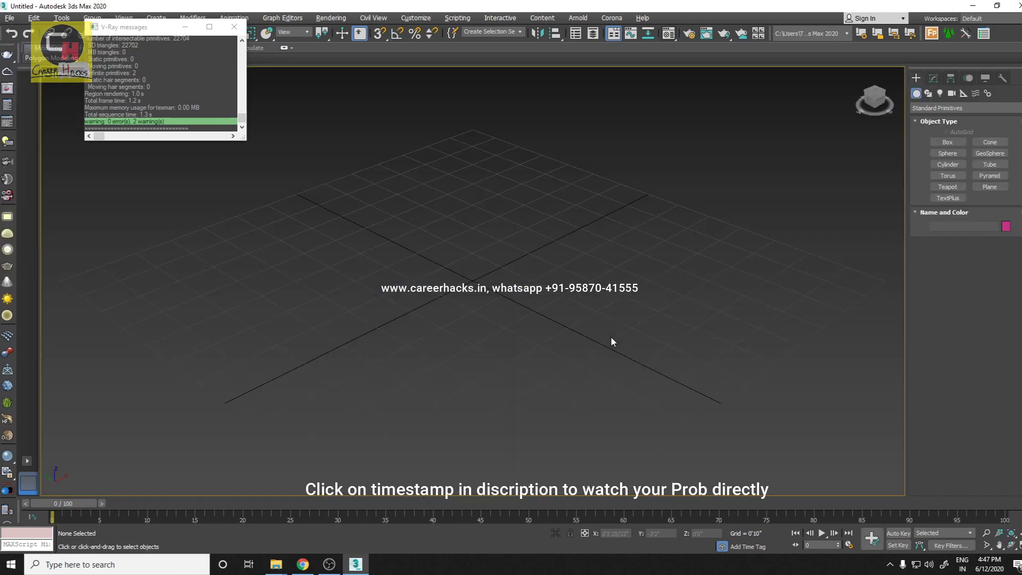
pyautogui.press('t')
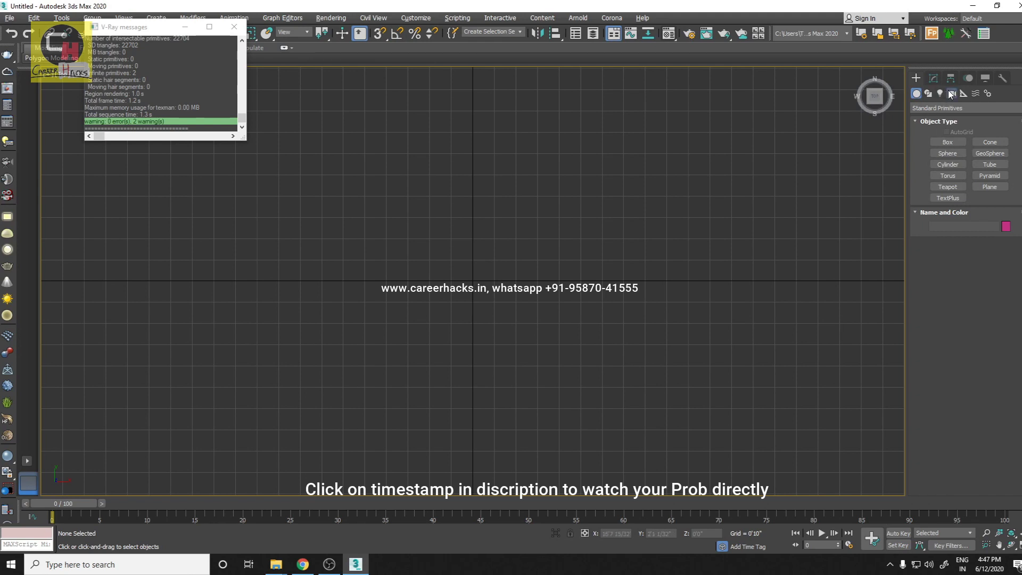
# - Create a standard target camera aiming up and to the right
pyautogui.click(952, 93)
pyautogui.click(948, 108)
pyautogui.click(943, 120)
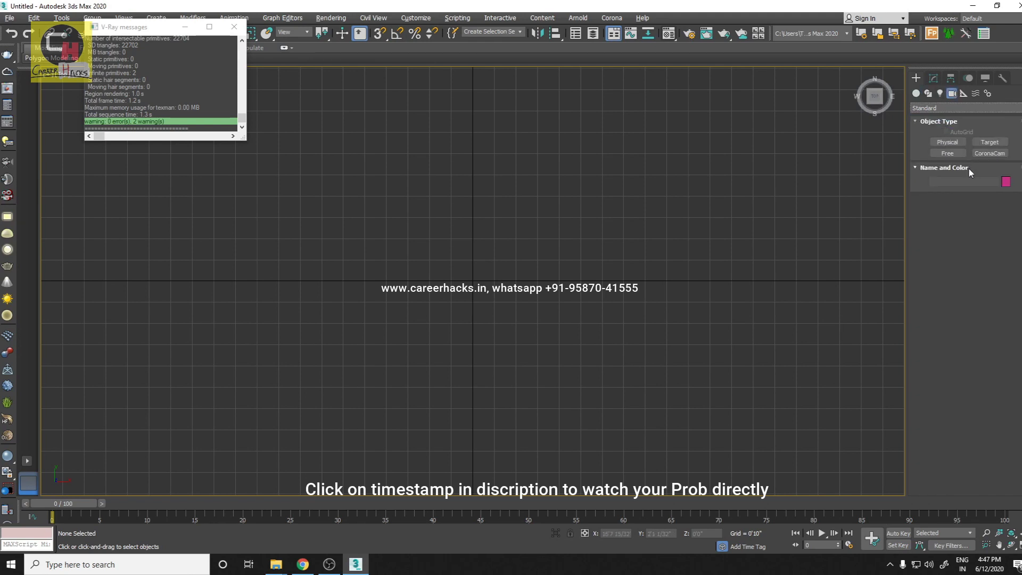
pyautogui.click(990, 142)
pyautogui.moveTo(264, 465); pyautogui.dragTo(463, 185)
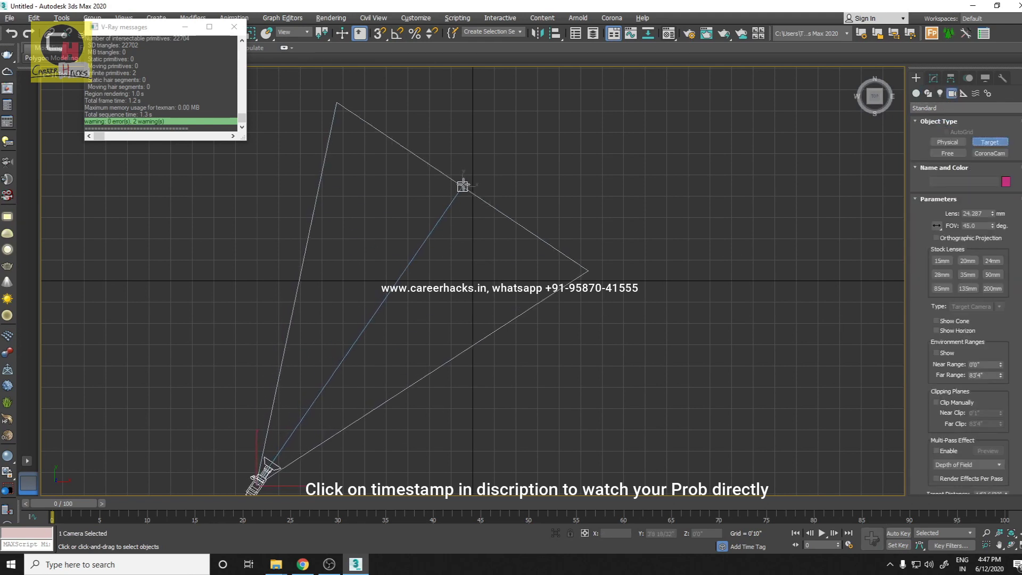
pyautogui.rightClick(526, 338)
pyautogui.moveTo(532, 347); pyautogui.dragTo(537, 297, button='middle')
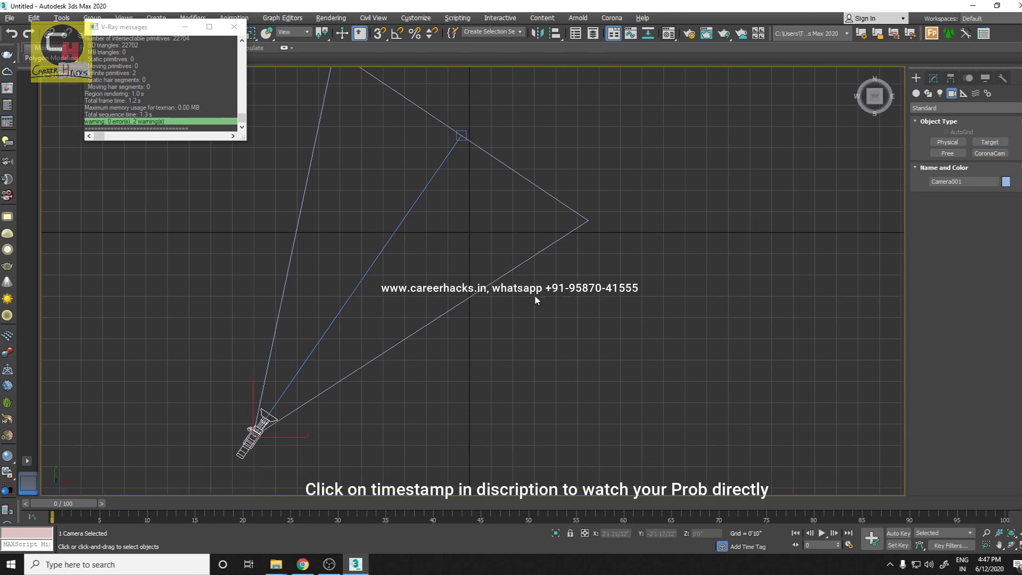
# - Add a VRayPhysicalCamera to the right of the target camera, then reselect Camera001
pyautogui.click(968, 108)
pyautogui.click(961, 137)
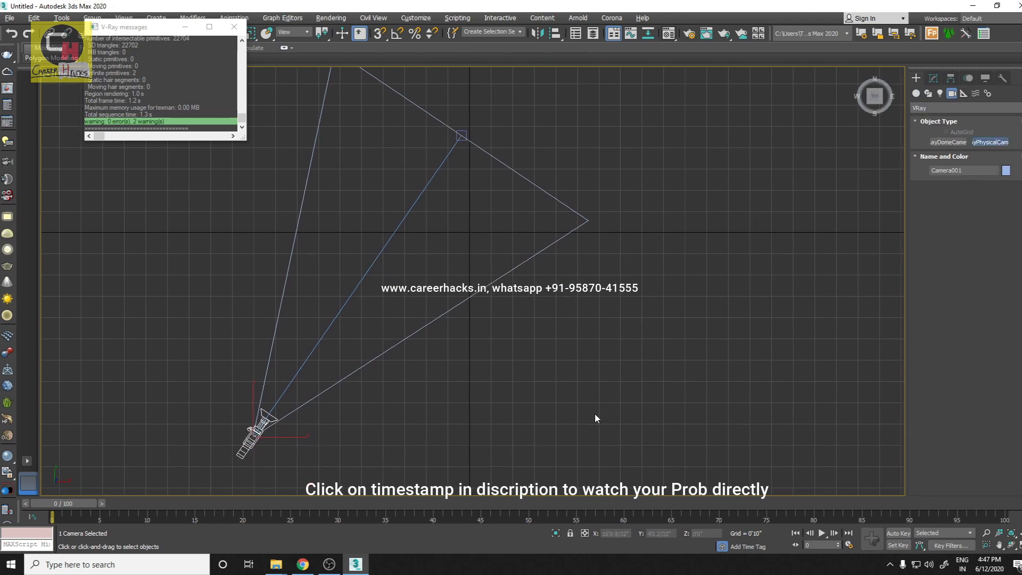
pyautogui.click(990, 142)
pyautogui.moveTo(533, 441); pyautogui.dragTo(698, 220)
pyautogui.rightClick(697, 220)
pyautogui.moveTo(385, 362); pyautogui.dragTo(373, 318, button='middle')
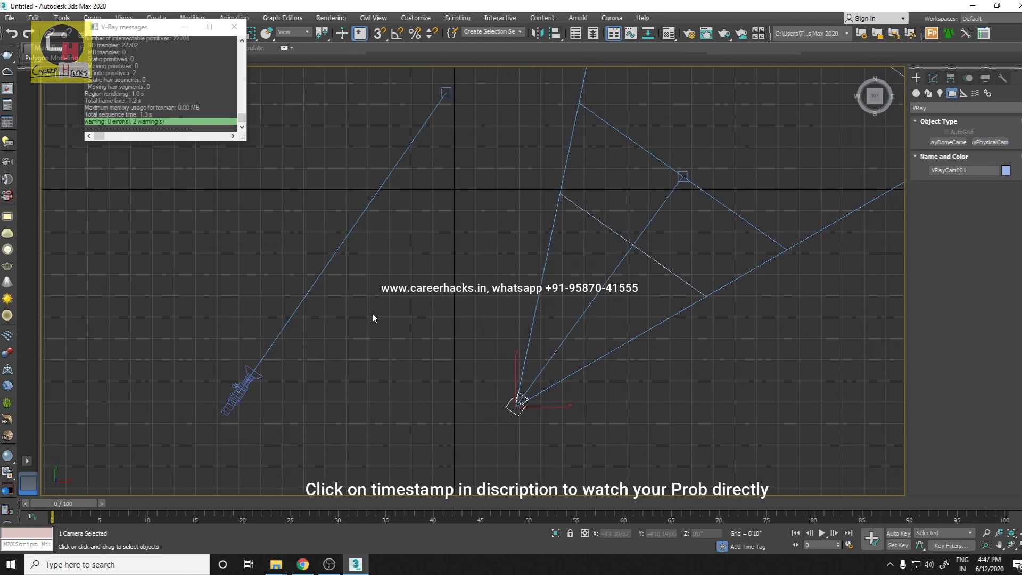
pyautogui.click(391, 402)
pyautogui.click(238, 391)
# - Select Camera001 and scroll its Modify-panel parameters down to Multi-Pass Effect and Depth of Field
pyautogui.click(289, 430)
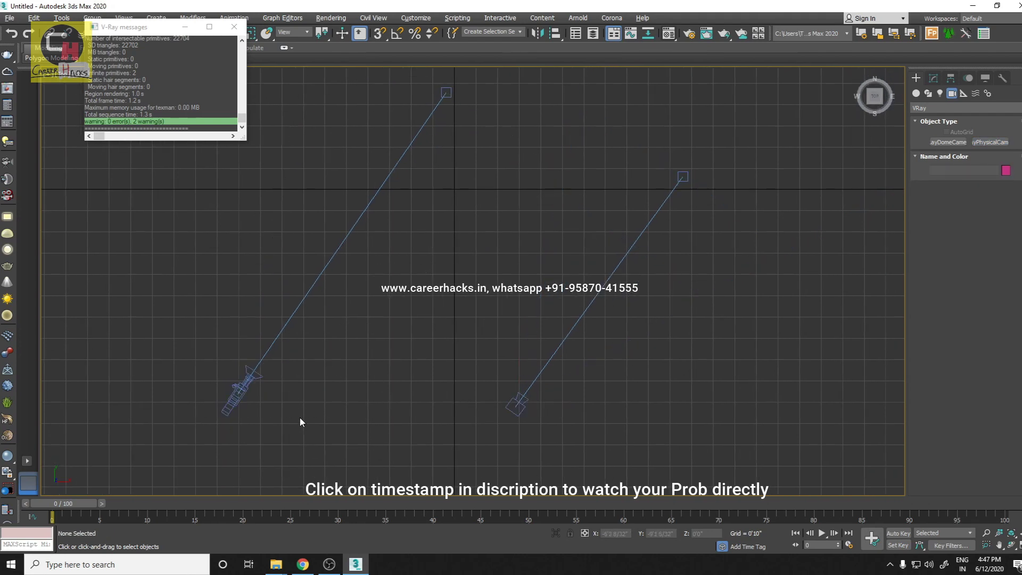
pyautogui.click(234, 396)
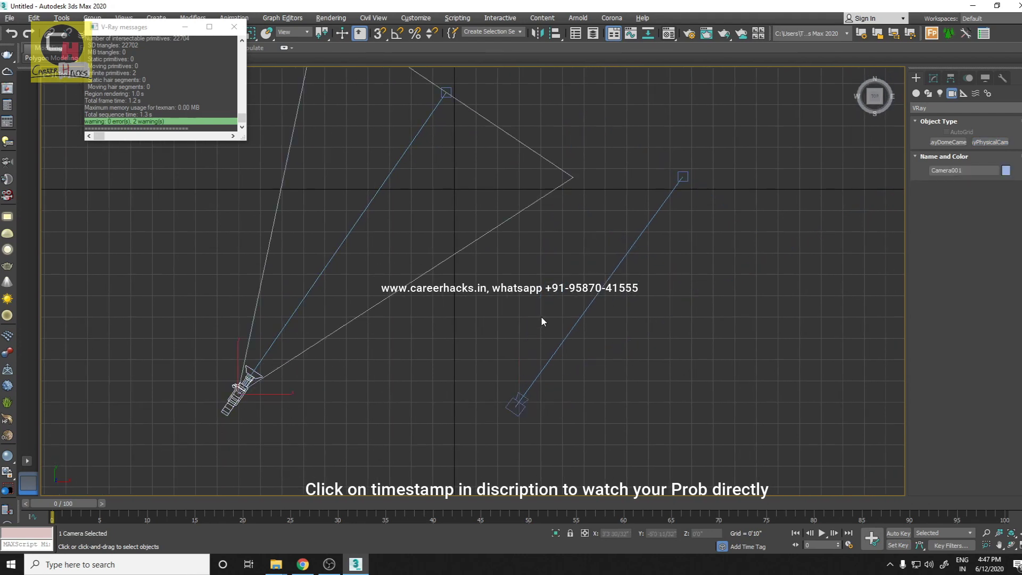
pyautogui.click(935, 78)
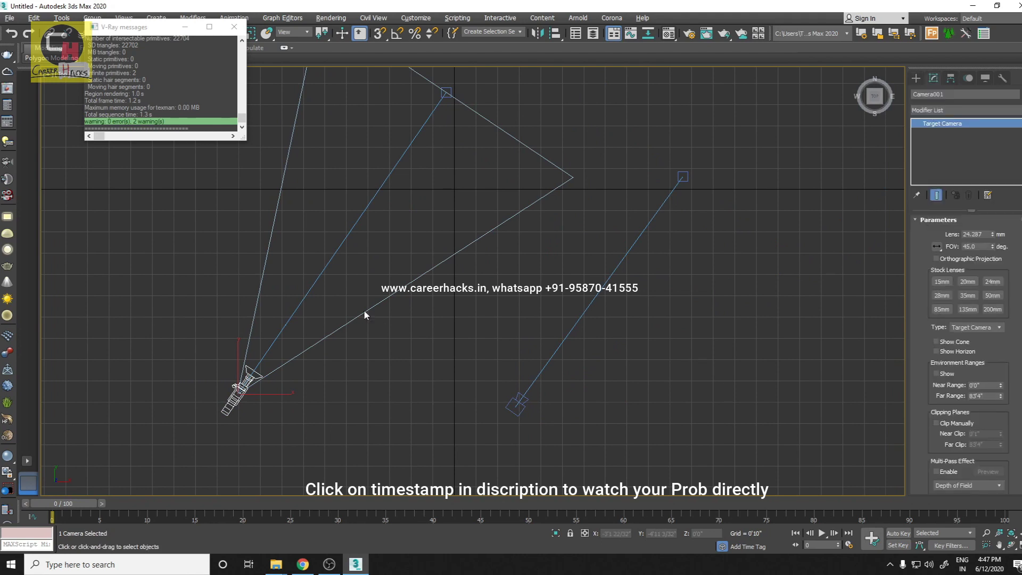
pyautogui.moveTo(414, 364); pyautogui.dragTo(408, 399, button='middle')
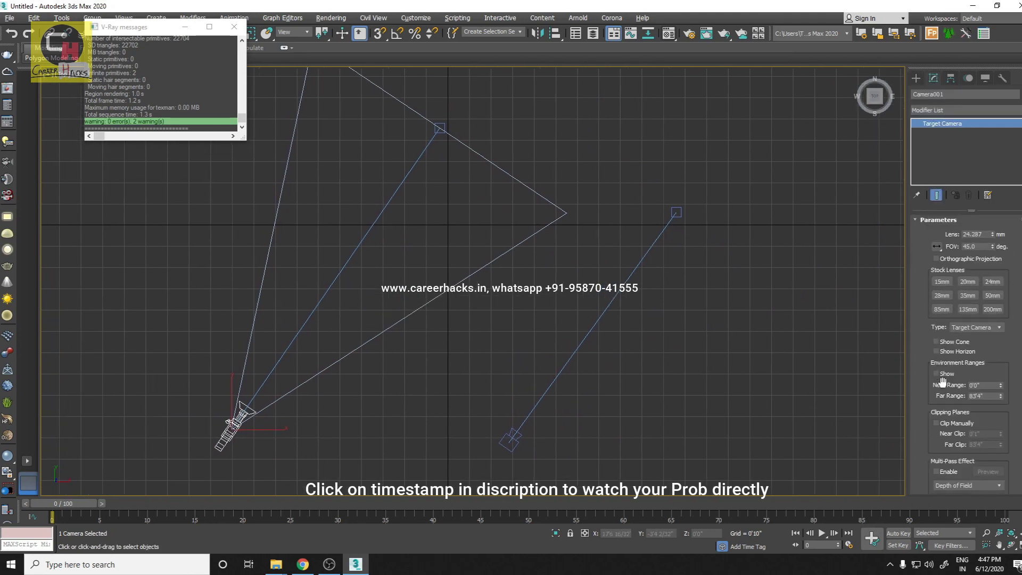
pyautogui.scroll(-2, 918, 403)
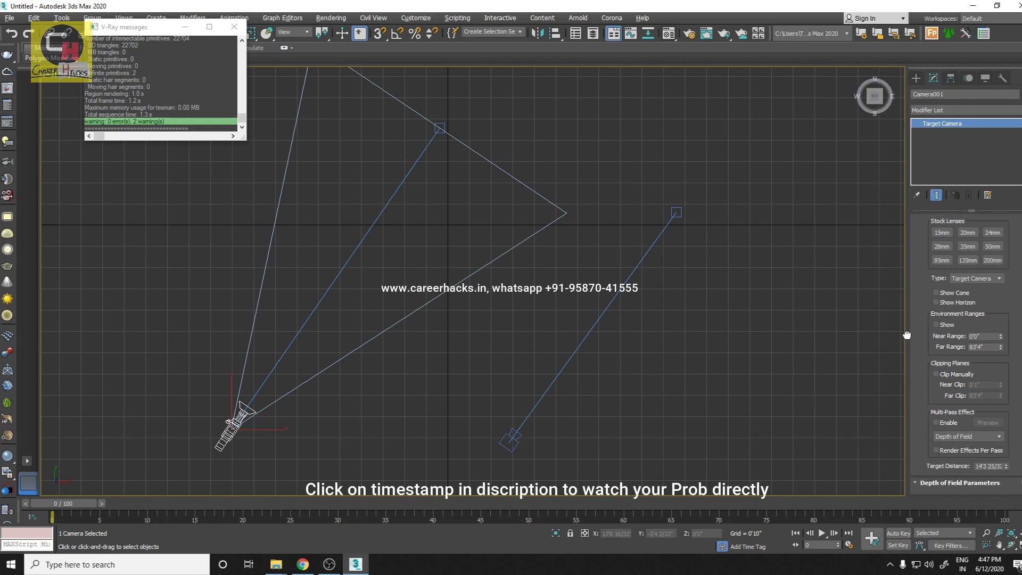
pyautogui.scroll(-2, 924, 404)
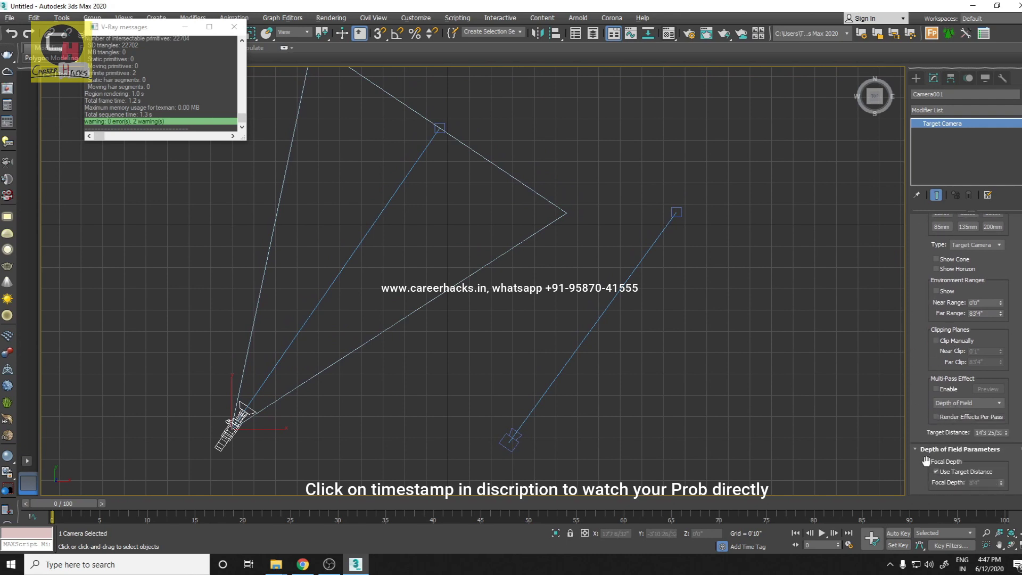
pyautogui.scroll(-3, 927, 462)
pyautogui.scroll(-4, 926, 463)
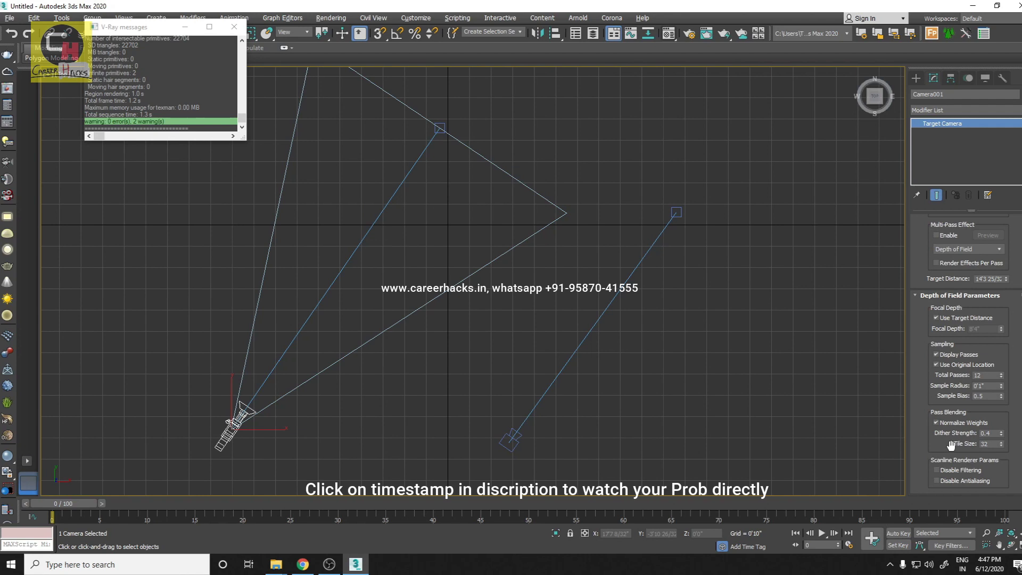
pyautogui.click(715, 406)
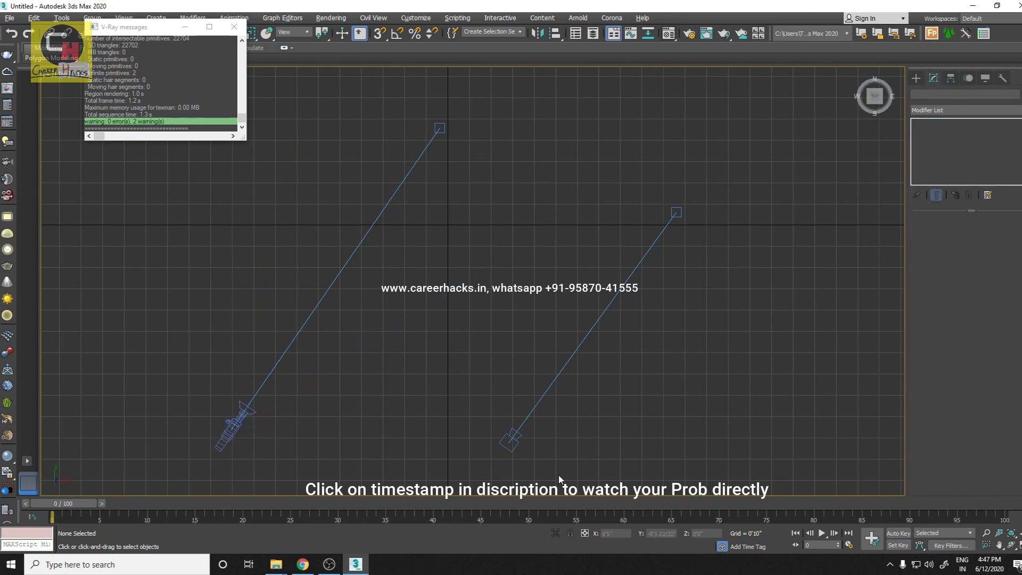
pyautogui.moveTo(289, 424); pyautogui.dragTo(172, 465)
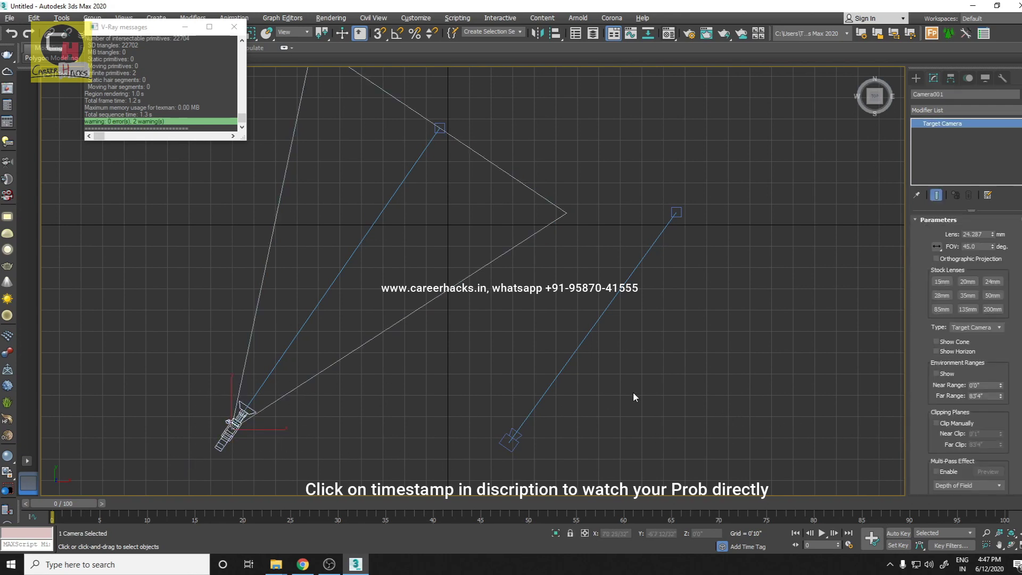
pyautogui.scroll(-5, 940, 418)
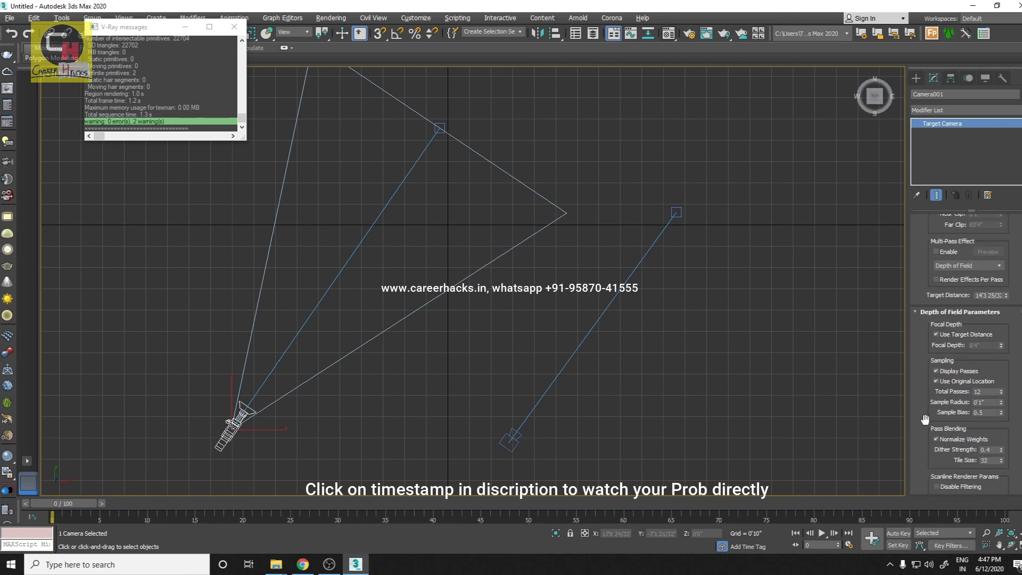
pyautogui.moveTo(582, 459); pyautogui.dragTo(482, 472)
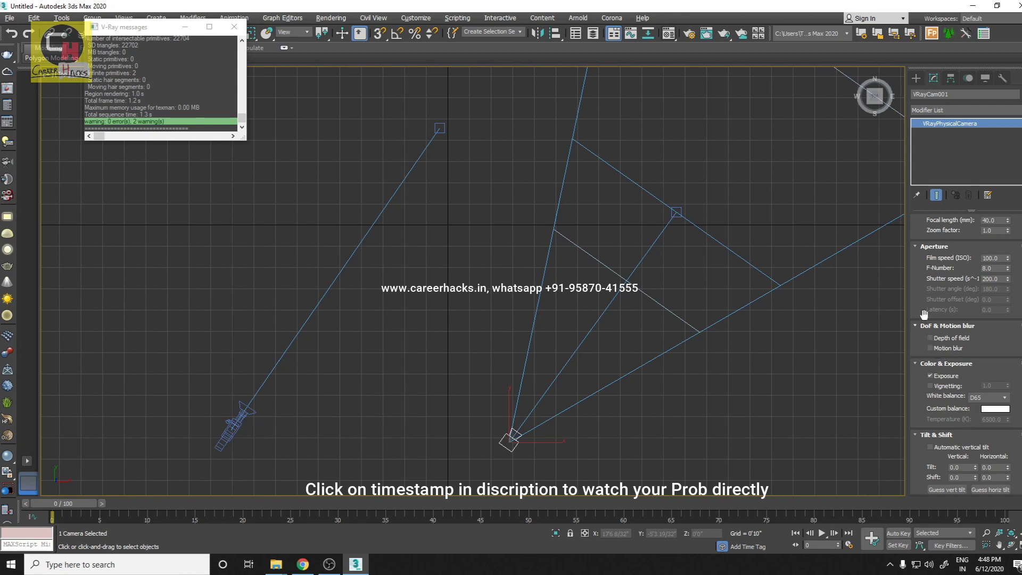
pyautogui.scroll(1, 926, 290)
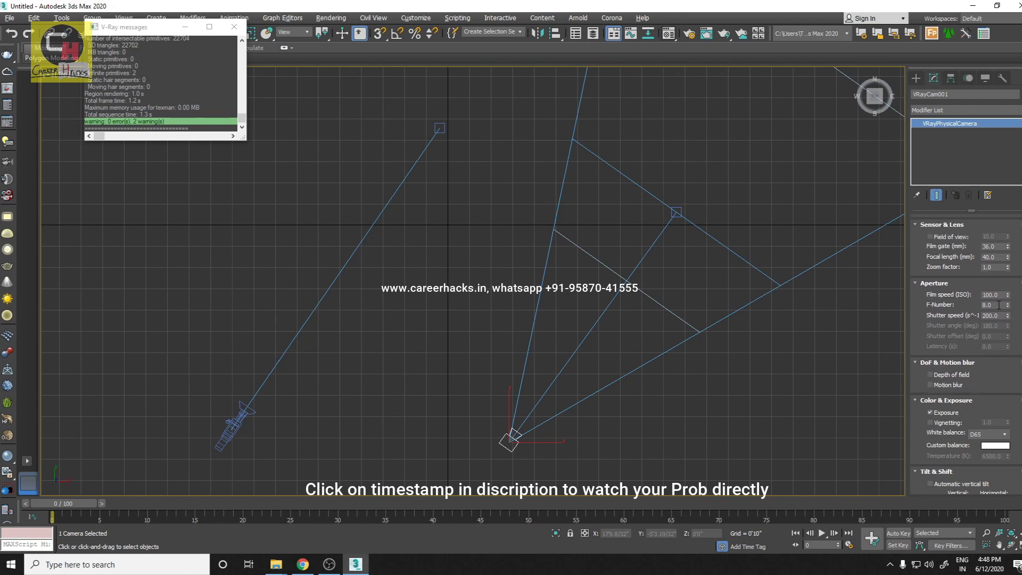
pyautogui.doubleClick(992, 304)
pyautogui.doubleClick(990, 316)
pyautogui.moveTo(917, 333); pyautogui.dragTo(920, 303)
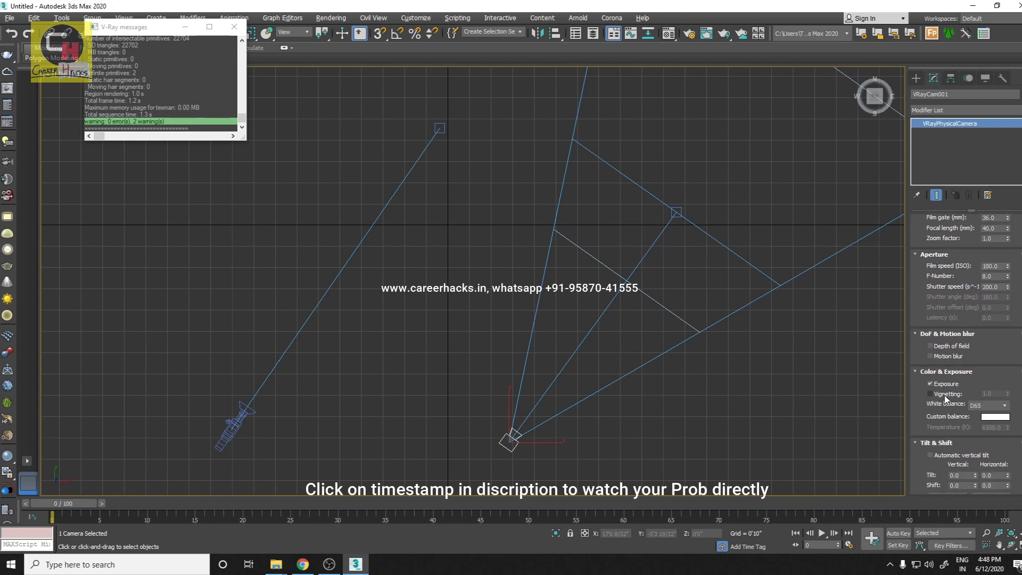
pyautogui.scroll(-5, 926, 423)
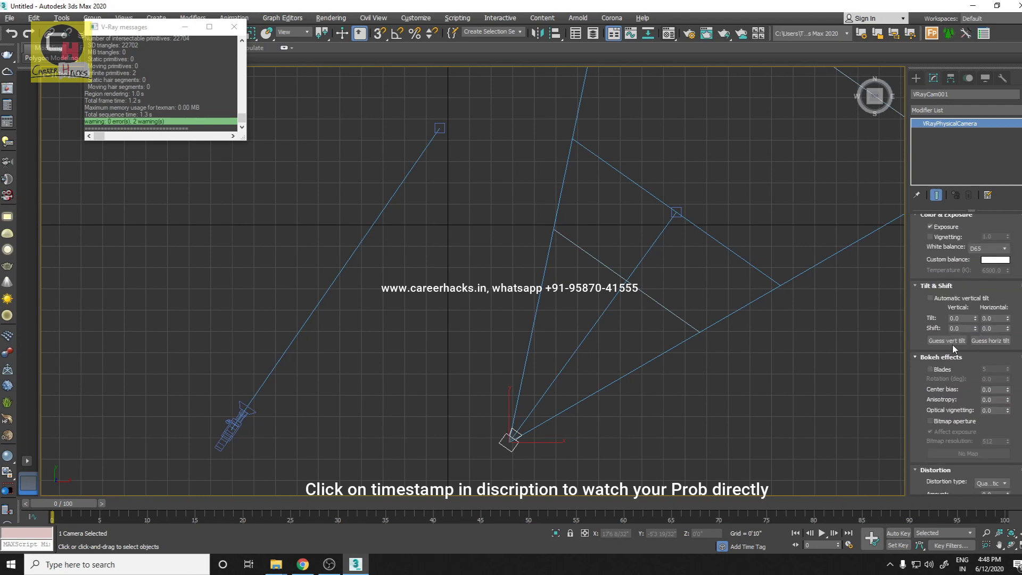
pyautogui.scroll(-1, 923, 400)
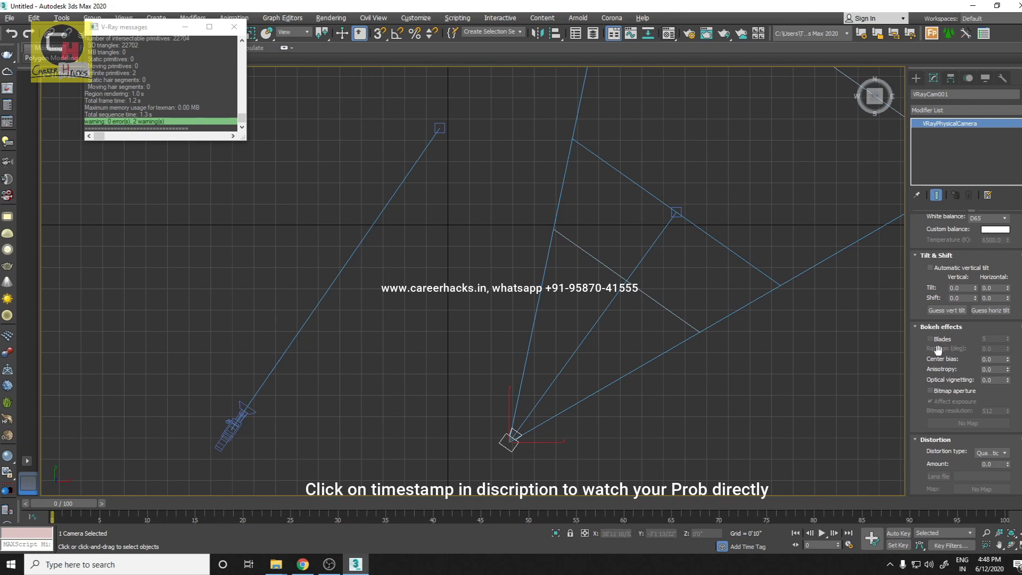
# - Enable Camera001's Depth of Field multi-pass effect, then switch over to Chrome
pyautogui.click(335, 417)
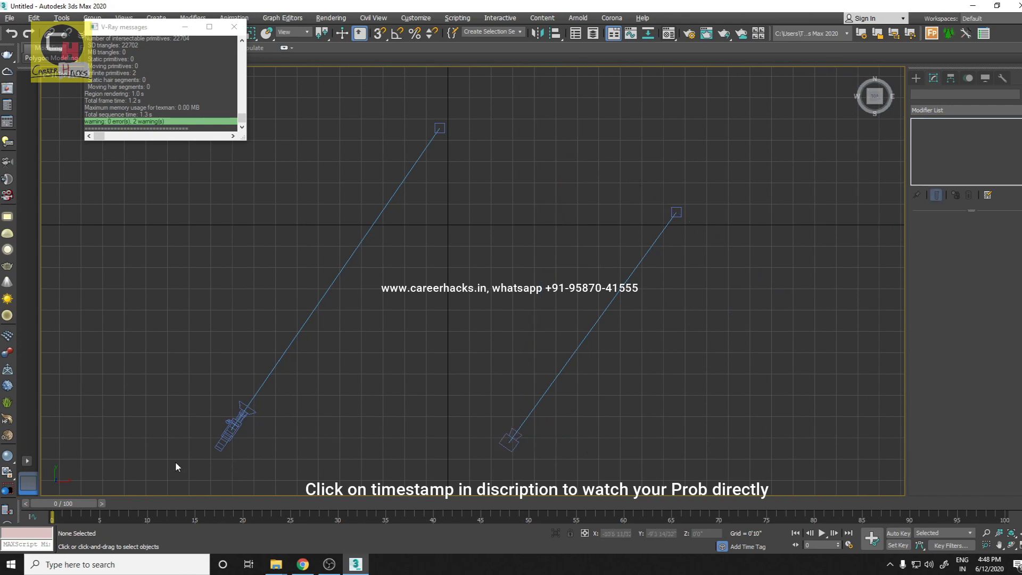
pyautogui.click(237, 426)
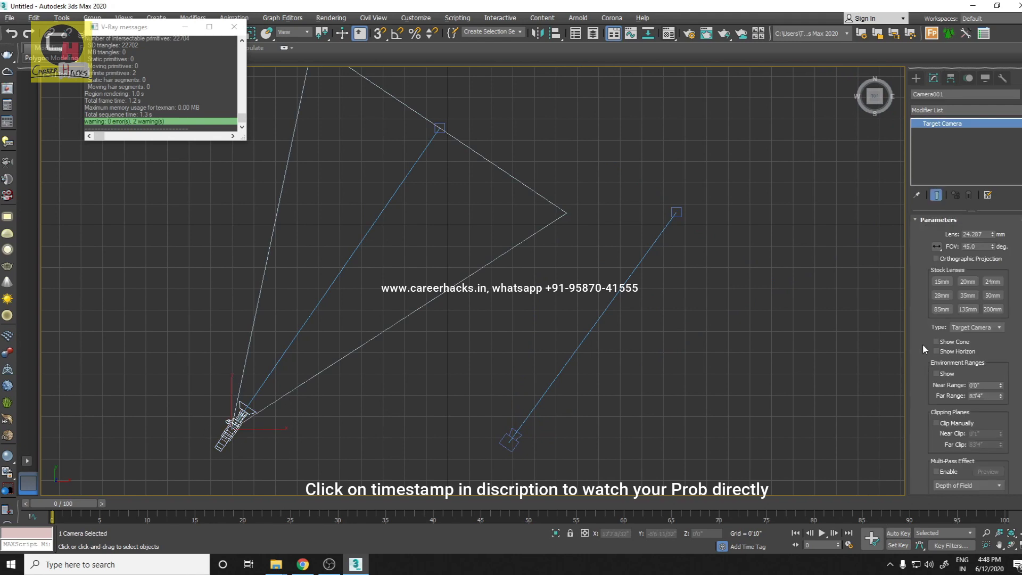
pyautogui.scroll(-3, 924, 341)
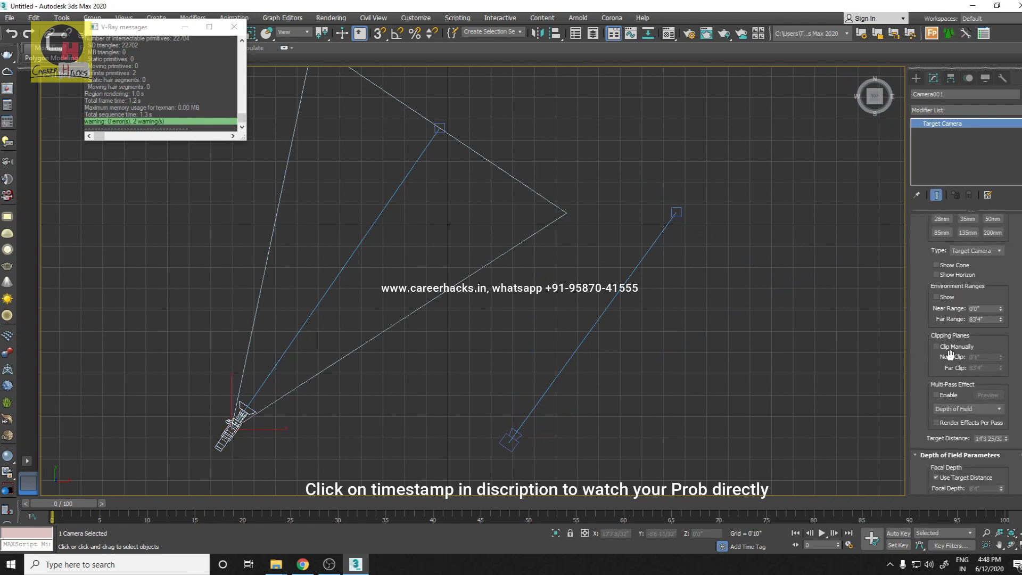
pyautogui.click(946, 409)
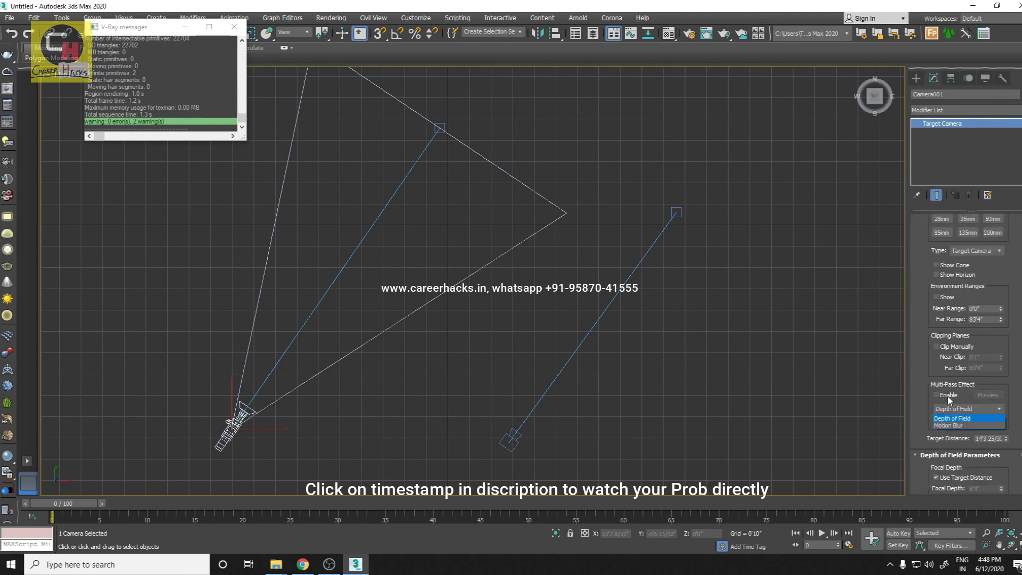
pyautogui.click(948, 409)
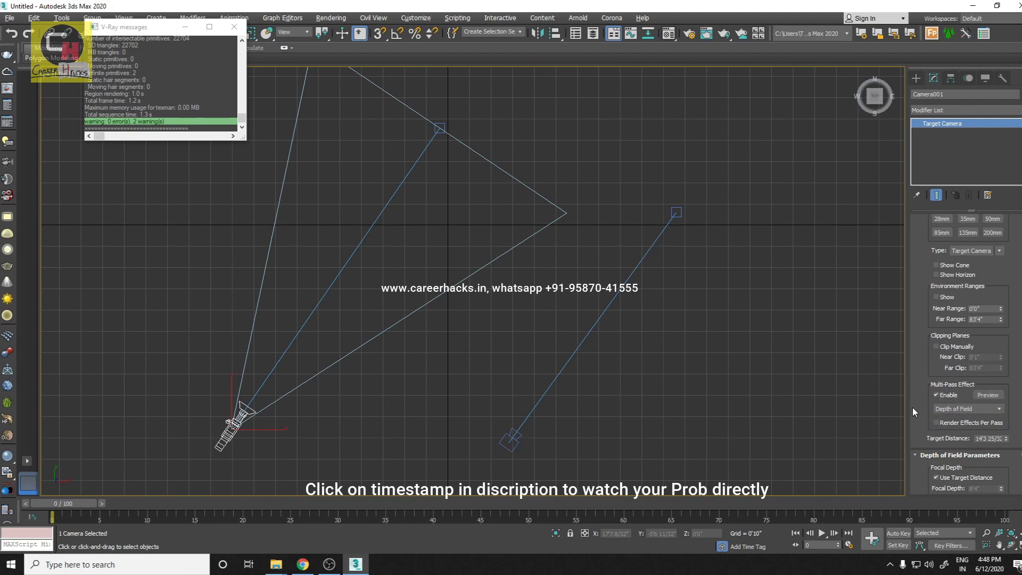
pyautogui.click(795, 402)
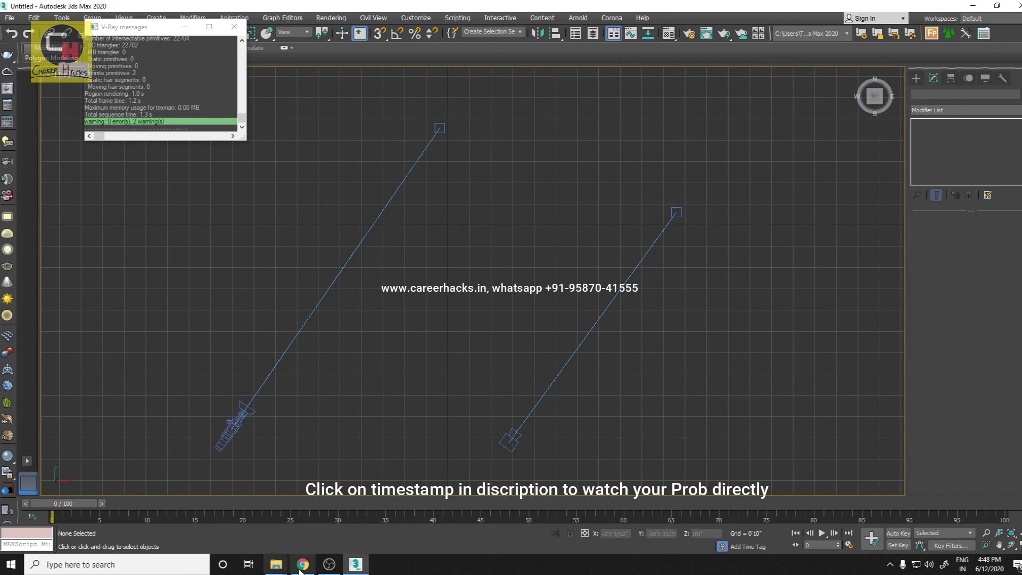
pyautogui.click(303, 566)
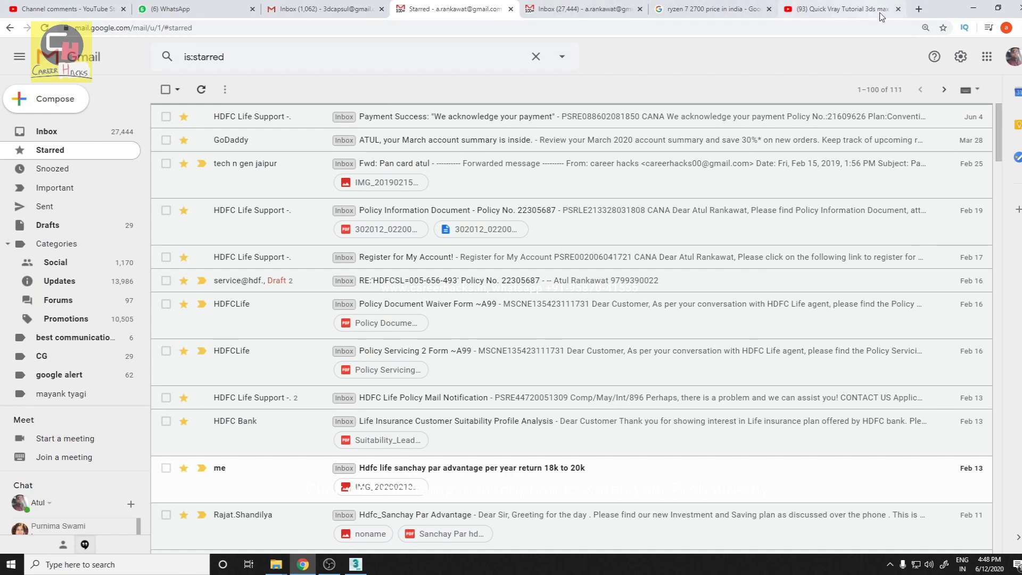
# - Search Google for 'depth of field' in a new browser tab
pyautogui.click(919, 9)
pyautogui.click(888, 29)
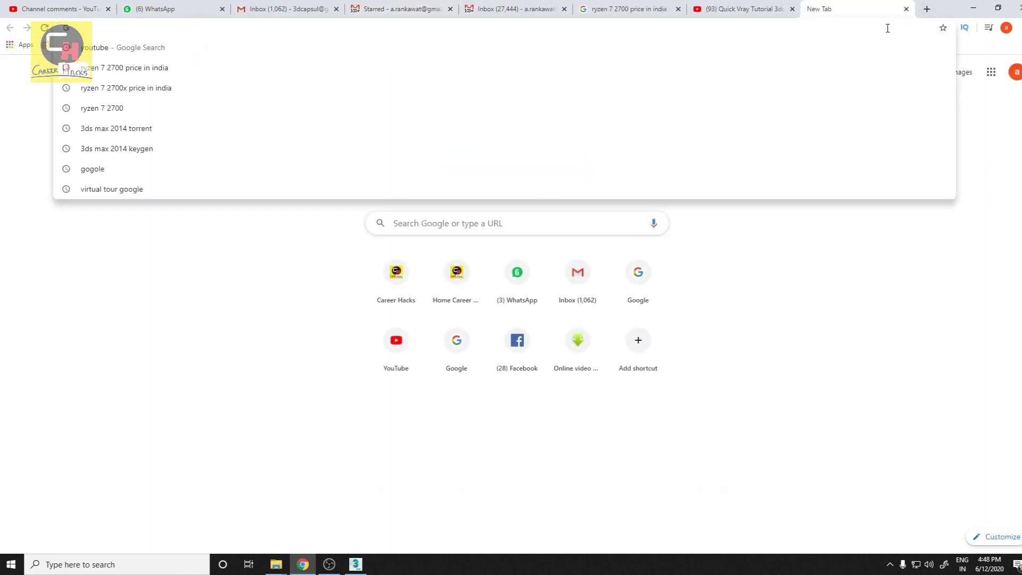
pyautogui.write('google')
pyautogui.press('Return')
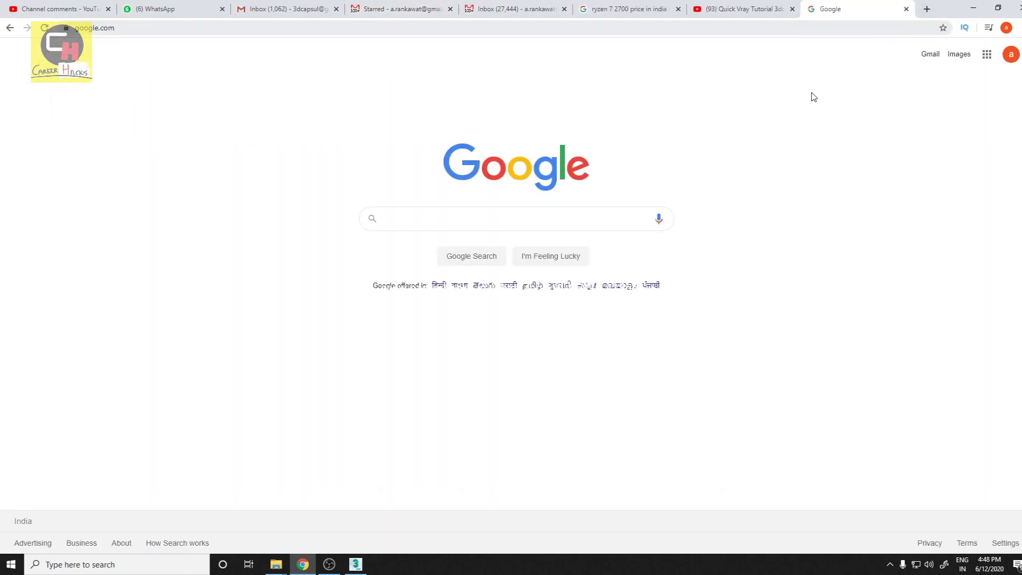
pyautogui.click(445, 220)
pyautogui.write('dep')
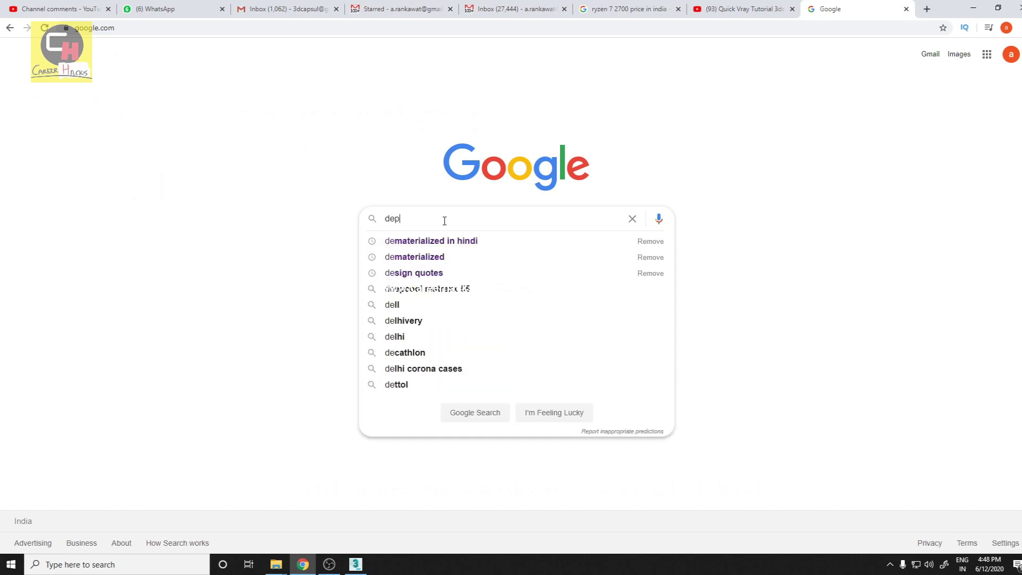
pyautogui.write('th of fi')
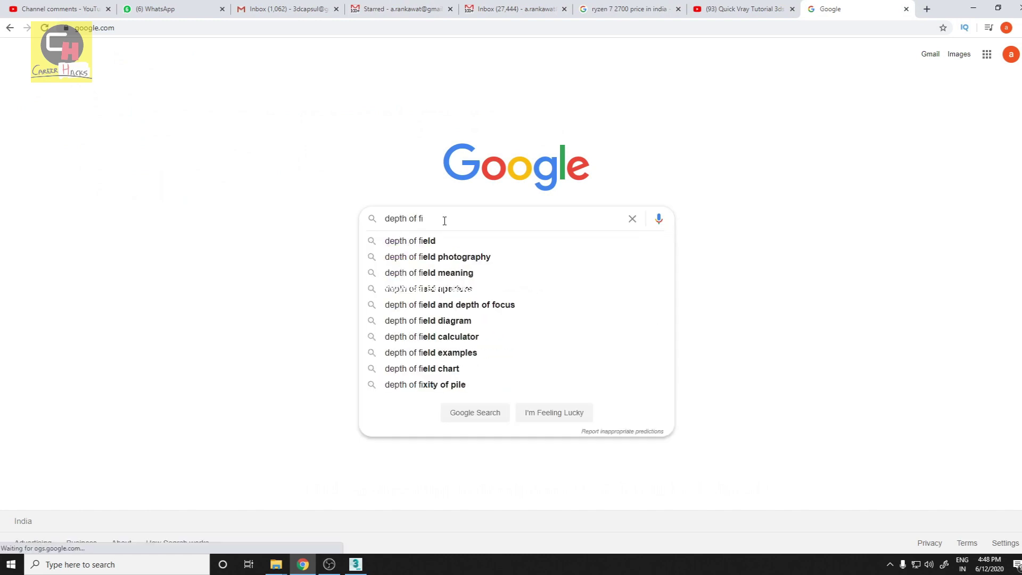
pyautogui.write('eld')
pyautogui.press('Return')
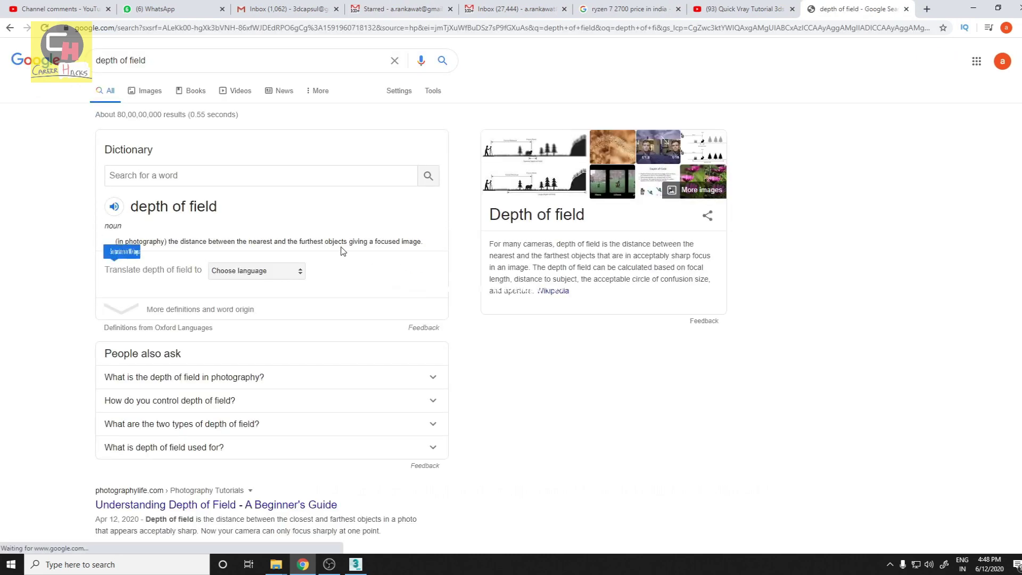
# - Preview the 70mm/135mm/200mm and lens image results, then return to 3ds Max
pyautogui.click(144, 92)
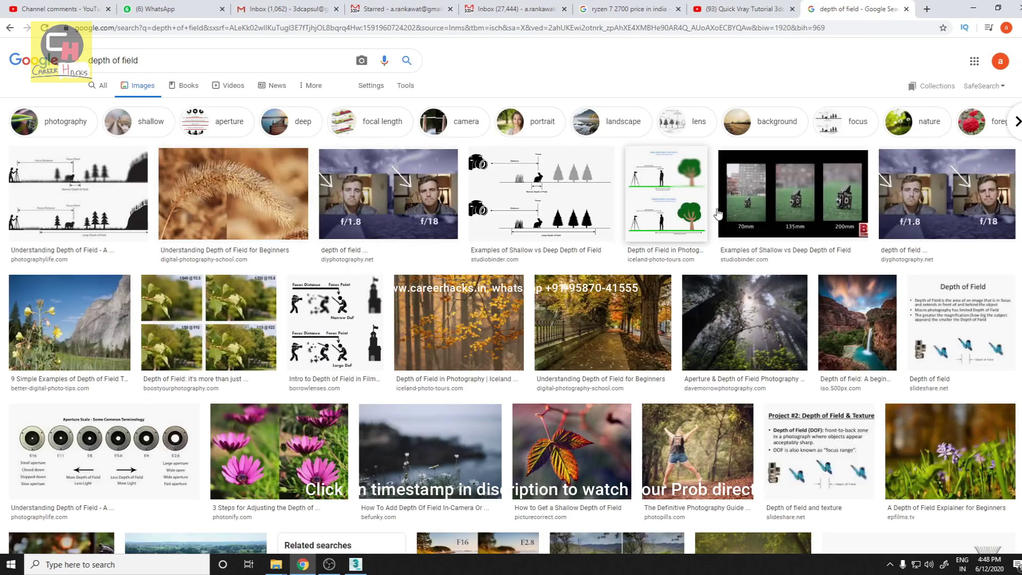
pyautogui.click(793, 194)
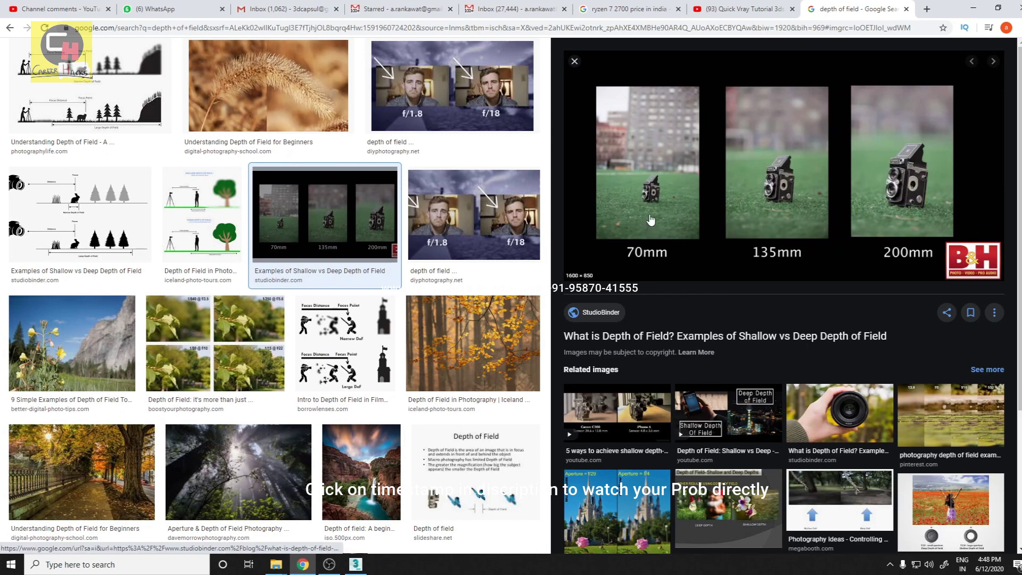
pyautogui.moveTo(768, 162)
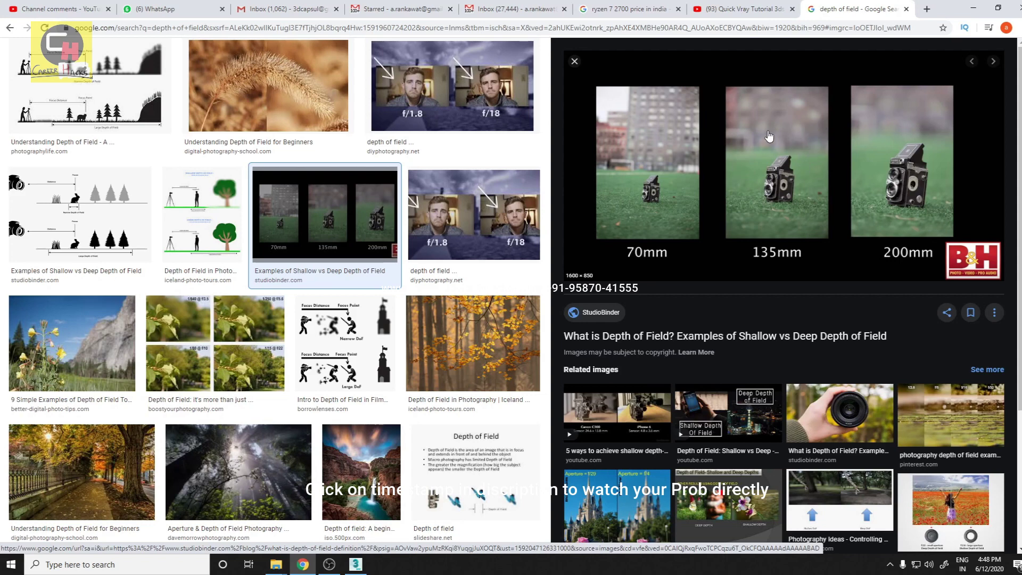
pyautogui.click(821, 399)
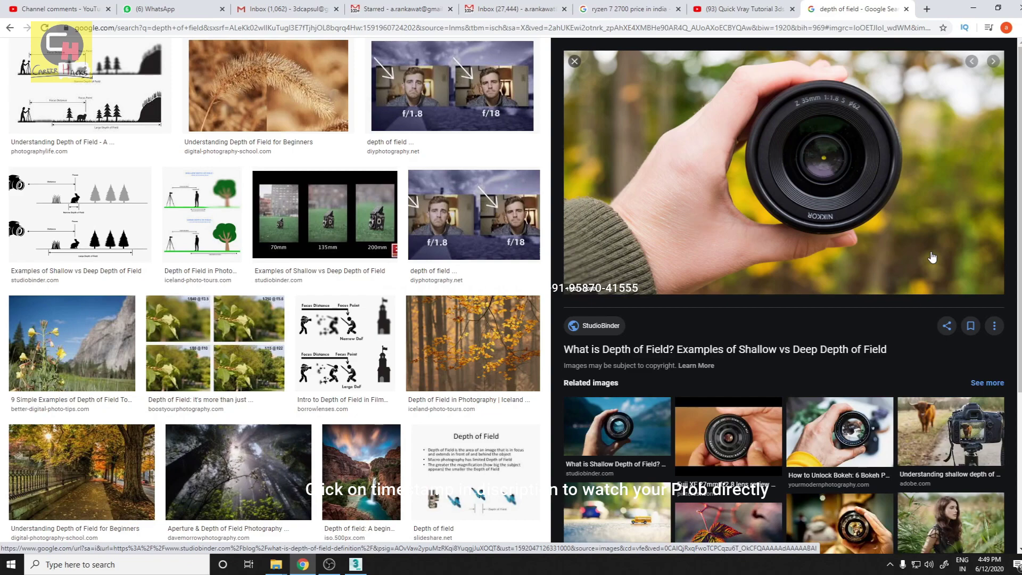
pyautogui.click(356, 565)
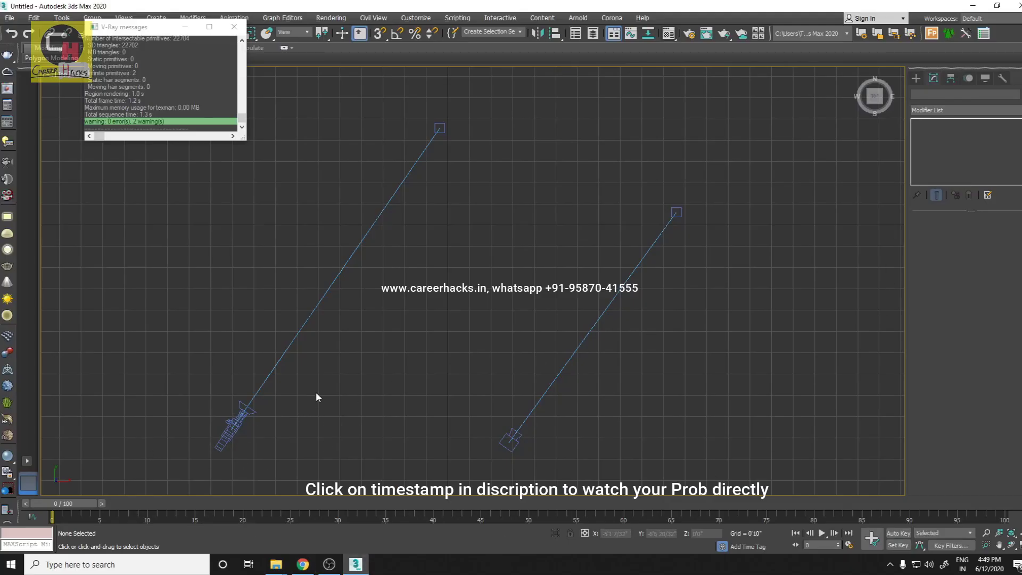
# - Select the target camera and review its Multi-Pass Effect type list
pyautogui.click(251, 397)
pyautogui.scroll(-2, 927, 408)
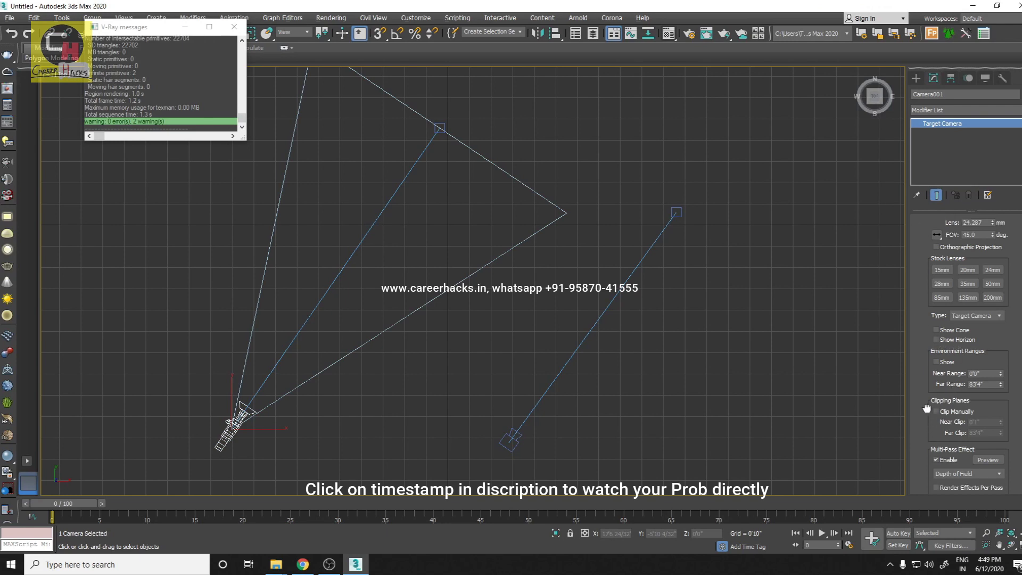
pyautogui.scroll(-2, 929, 394)
pyautogui.click(957, 377)
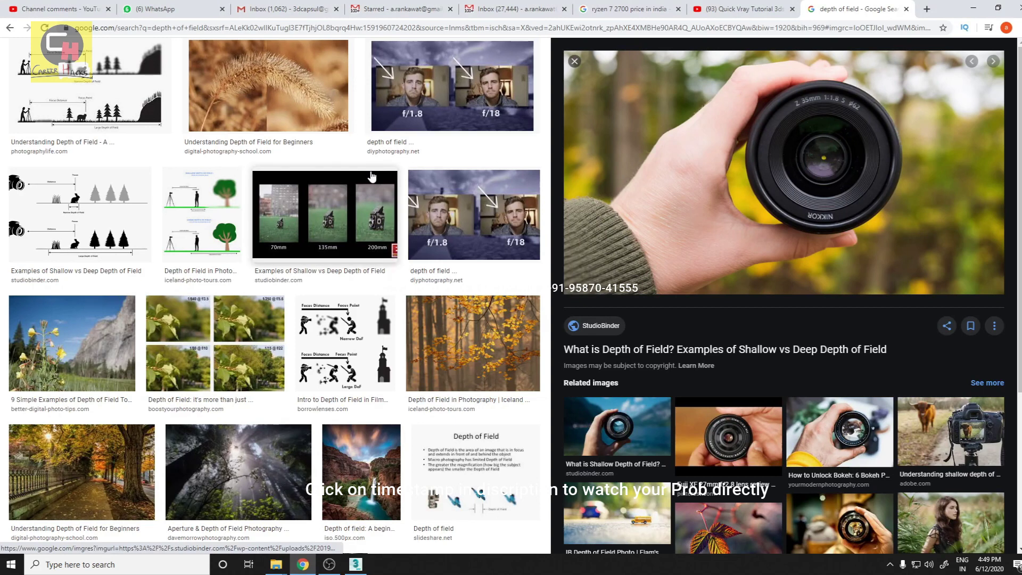
# - Search images for 'depth of field bokeh effect' and preview the bottle city-lights bokeh photo
pyautogui.click(624, 521)
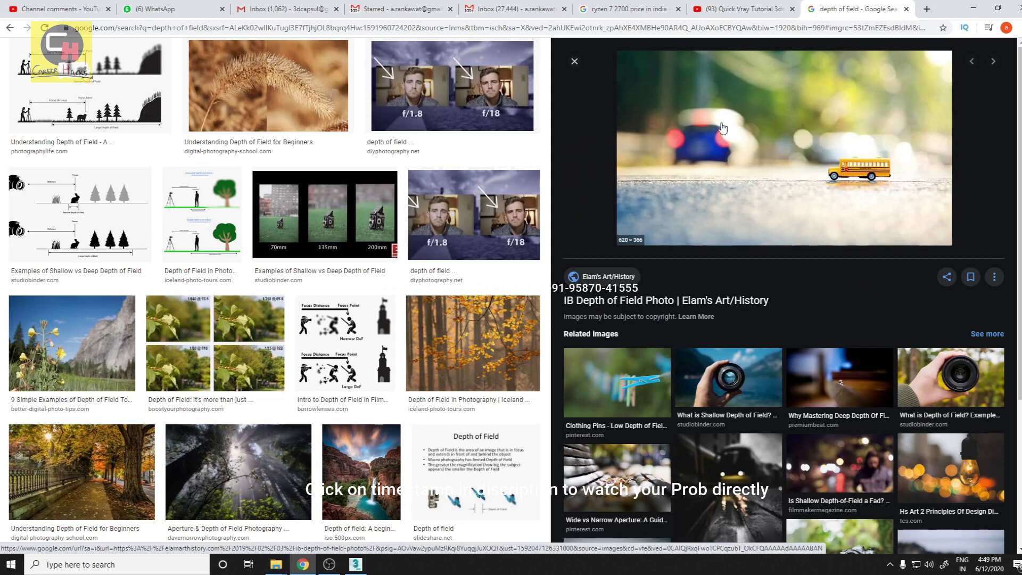
pyautogui.scroll(3, 171, 151)
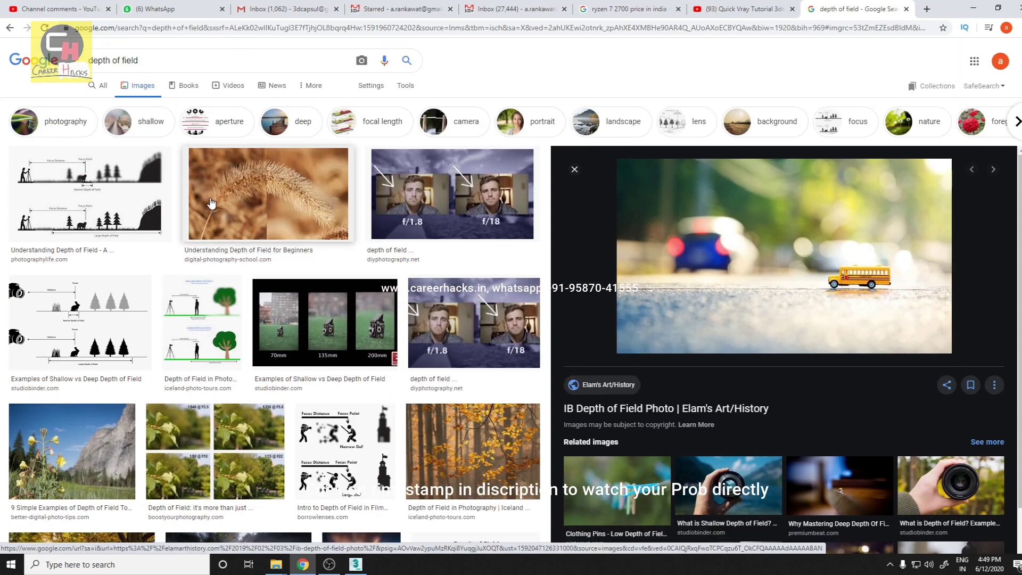
pyautogui.click(181, 60)
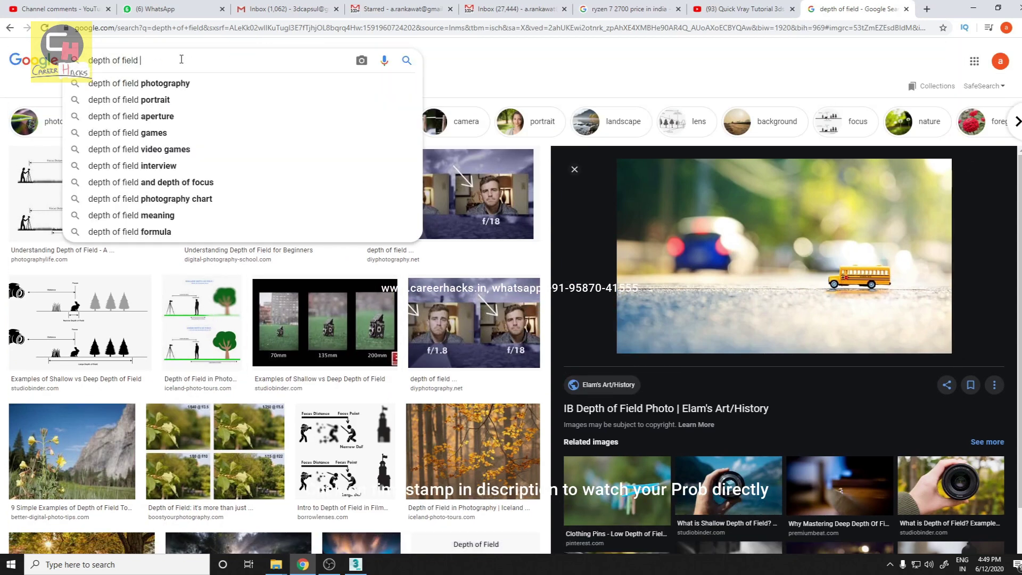
pyautogui.write('bokeh ')
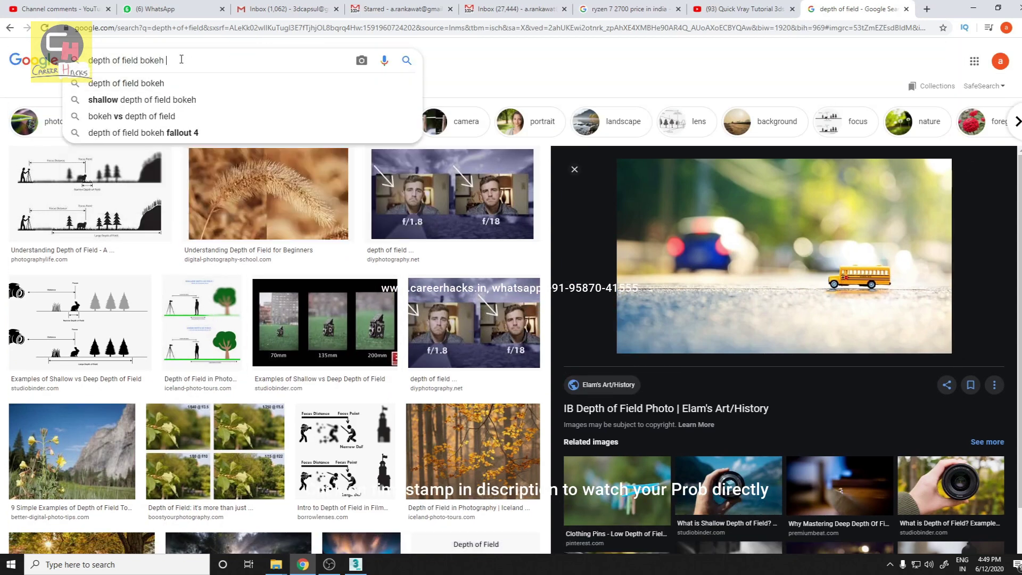
pyautogui.write('effect')
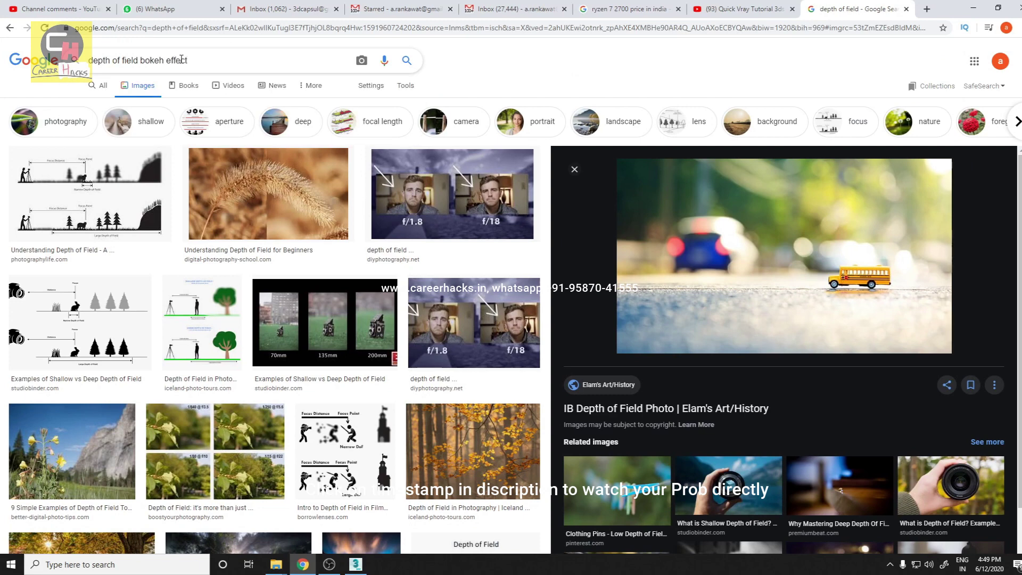
pyautogui.click(407, 61)
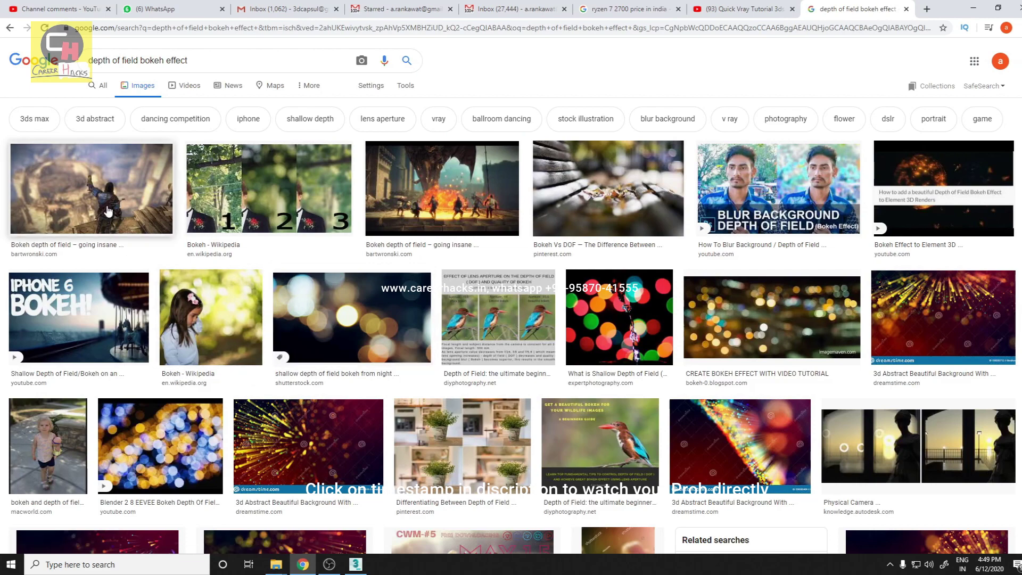
pyautogui.click(649, 194)
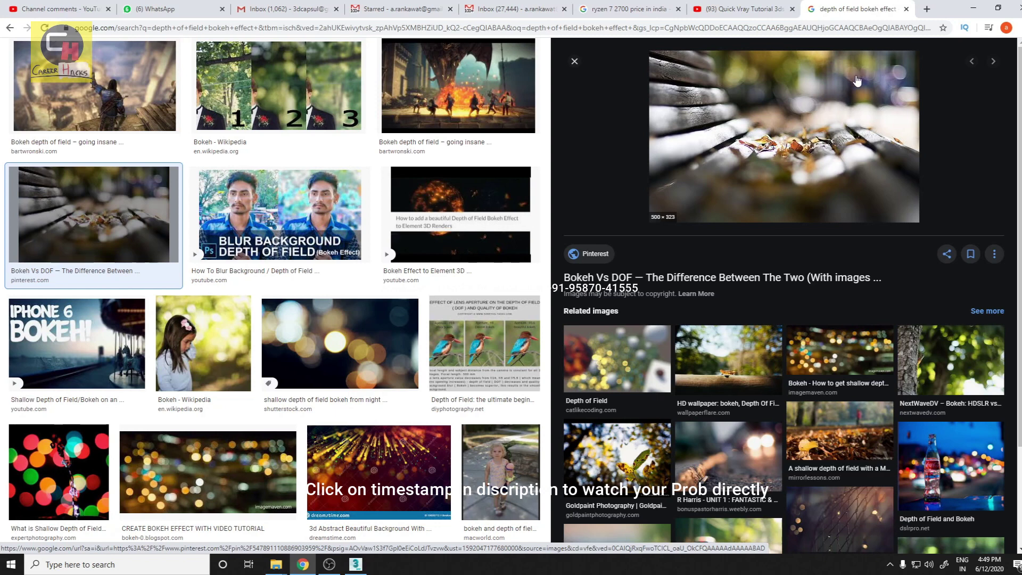
pyautogui.click(959, 474)
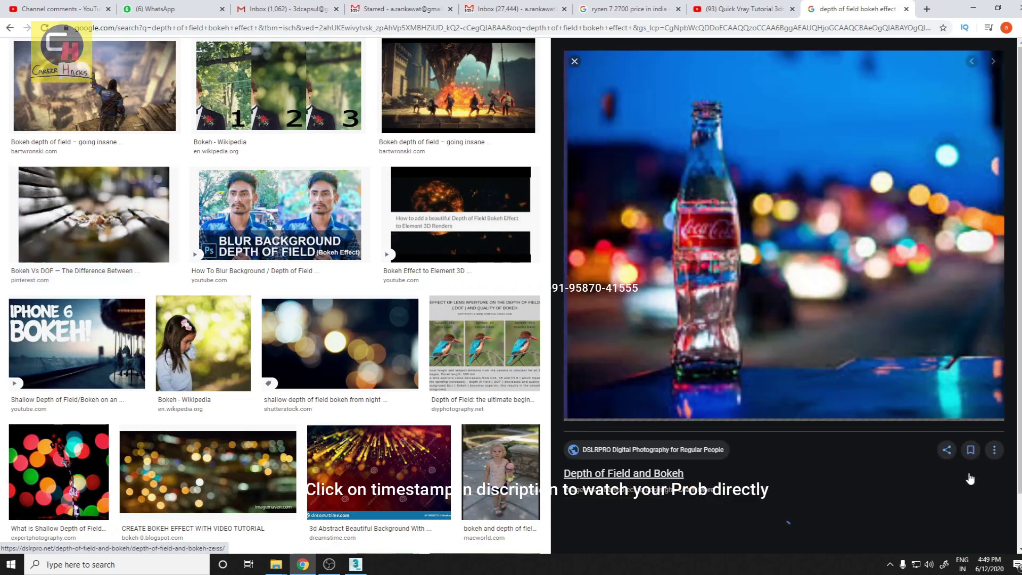
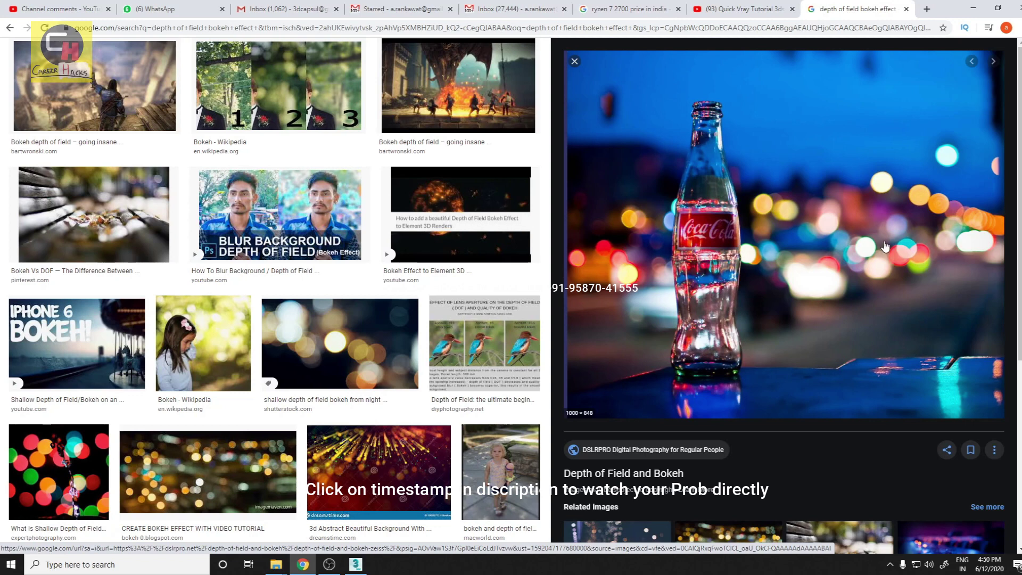
# - Preview the Bokeh vs DOF and shallow depth-of-field lens images, then return to 3ds Max
pyautogui.click(93, 213)
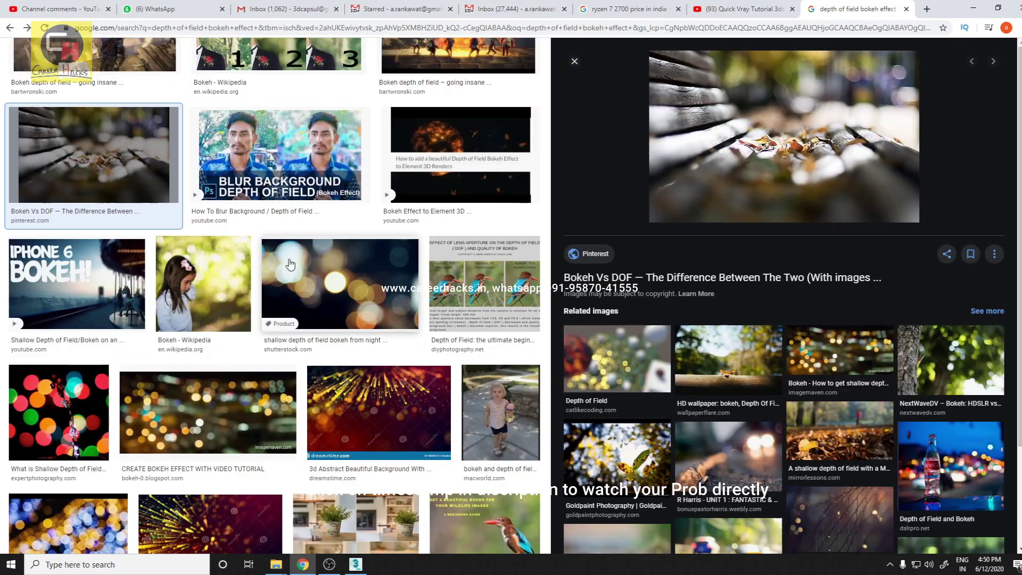
pyautogui.press('Escape')
pyautogui.scroll(2, 622, 436)
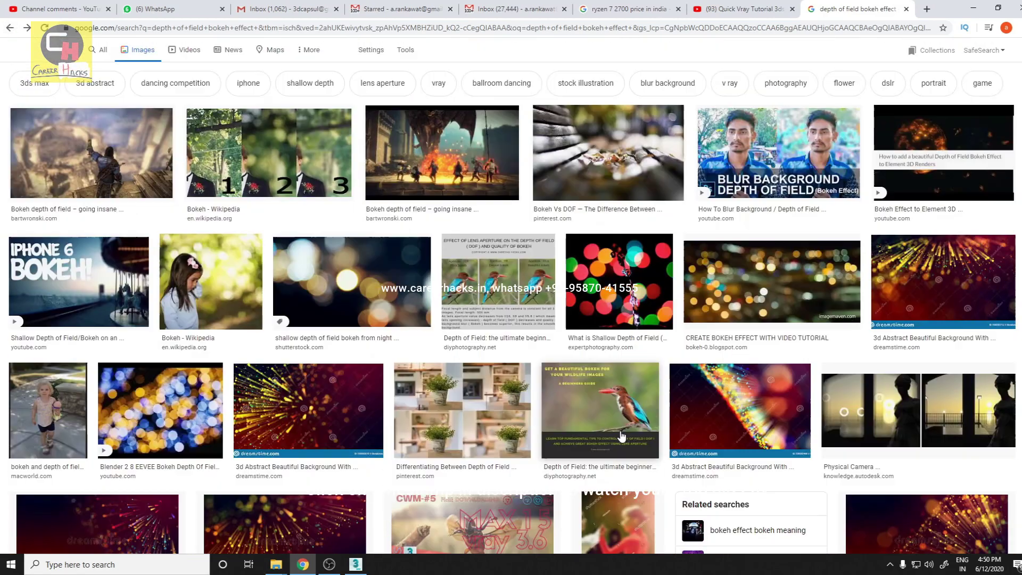
pyautogui.scroll(1, 622, 436)
pyautogui.click(17, 33)
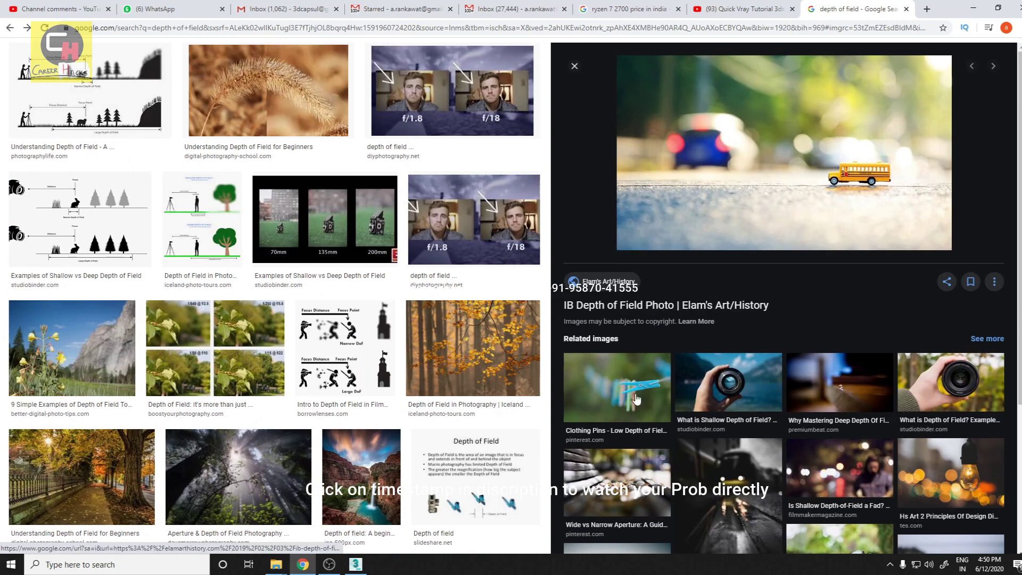
pyautogui.click(731, 375)
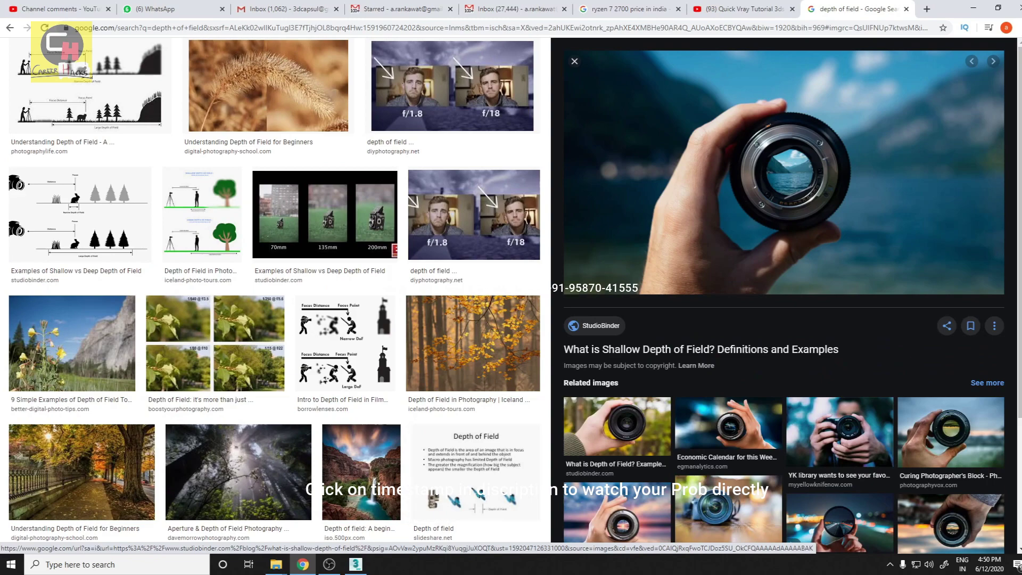
pyautogui.click(356, 565)
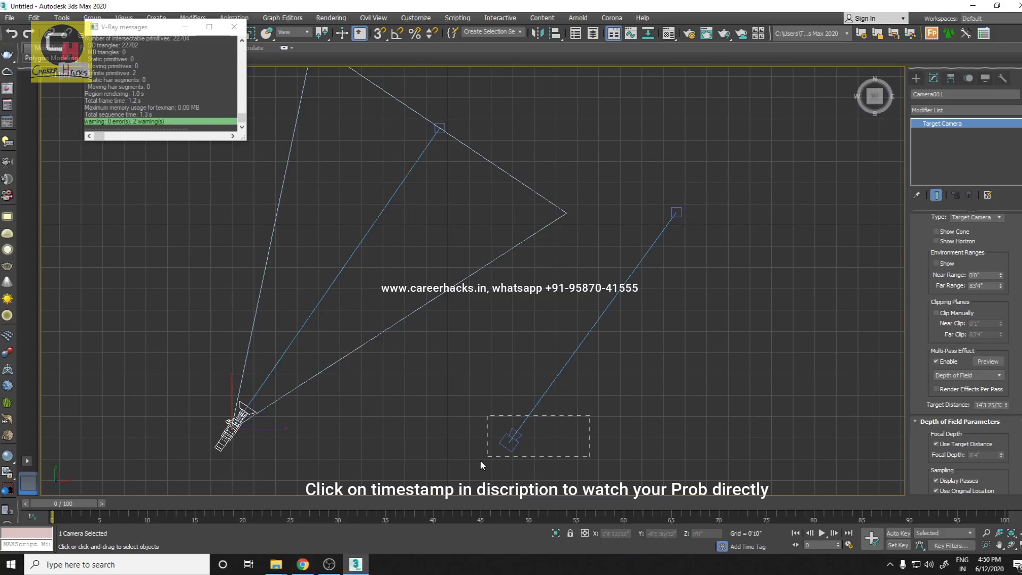
# - Select VRayCam001 and enable its bokeh Blades
pyautogui.moveTo(590, 415); pyautogui.dragTo(481, 465)
pyautogui.moveTo(606, 396); pyautogui.dragTo(579, 354, button='middle')
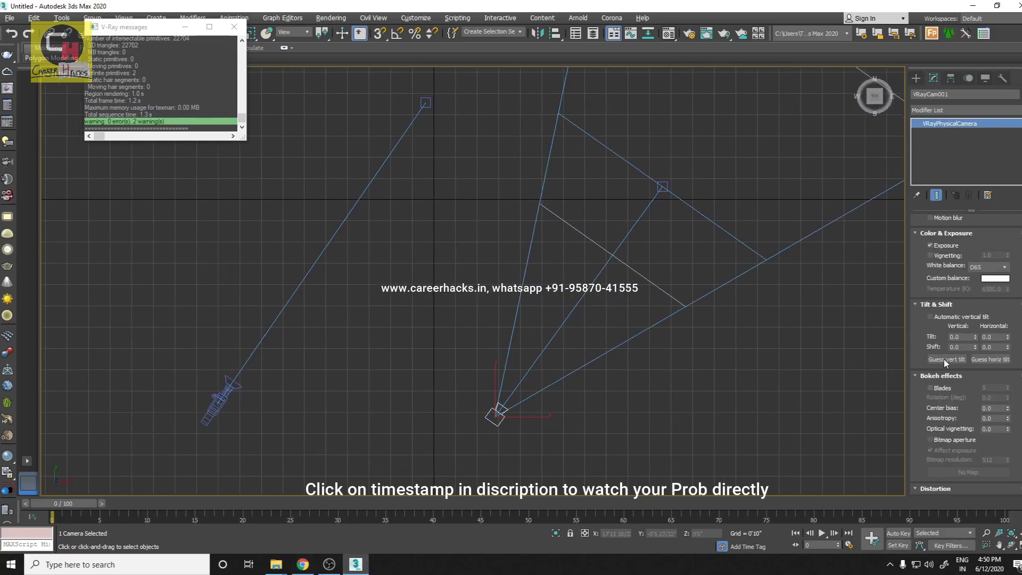
pyautogui.scroll(-2, 940, 367)
pyautogui.scroll(-3, 930, 381)
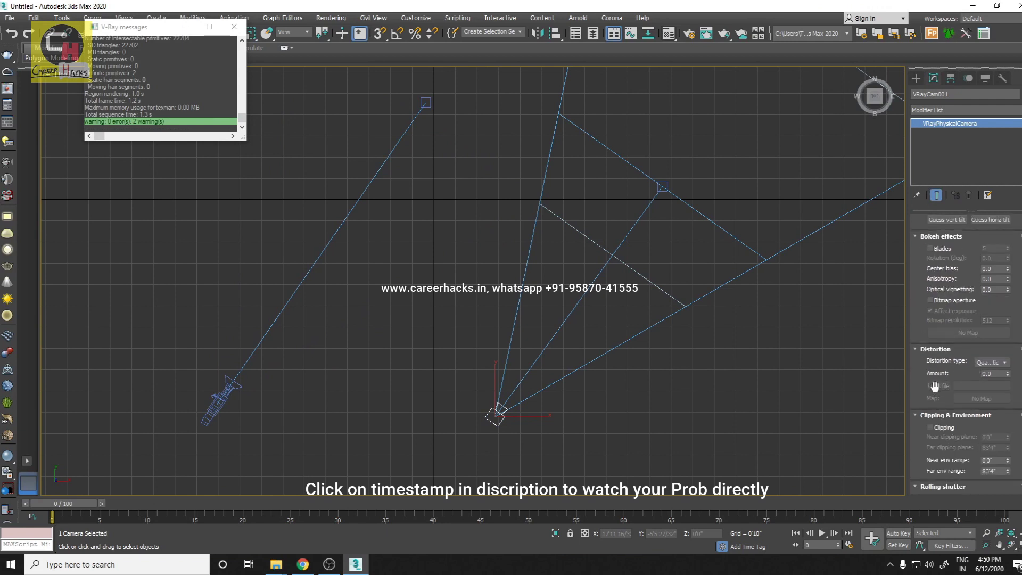
pyautogui.scroll(-1, 935, 386)
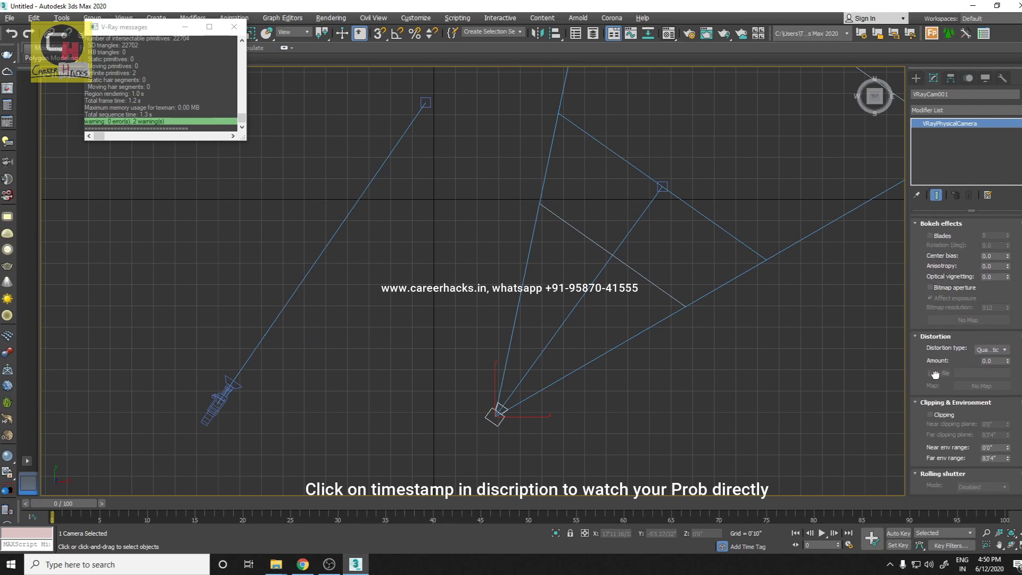
pyautogui.click(945, 236)
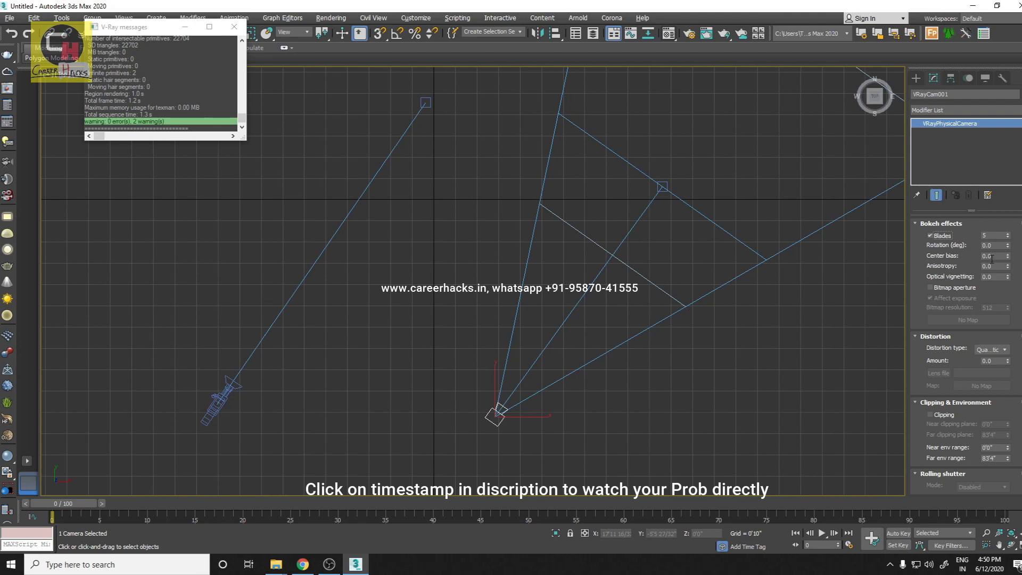
# - Clear the selection so neither camera is selected
pyautogui.scroll(-1, 929, 388)
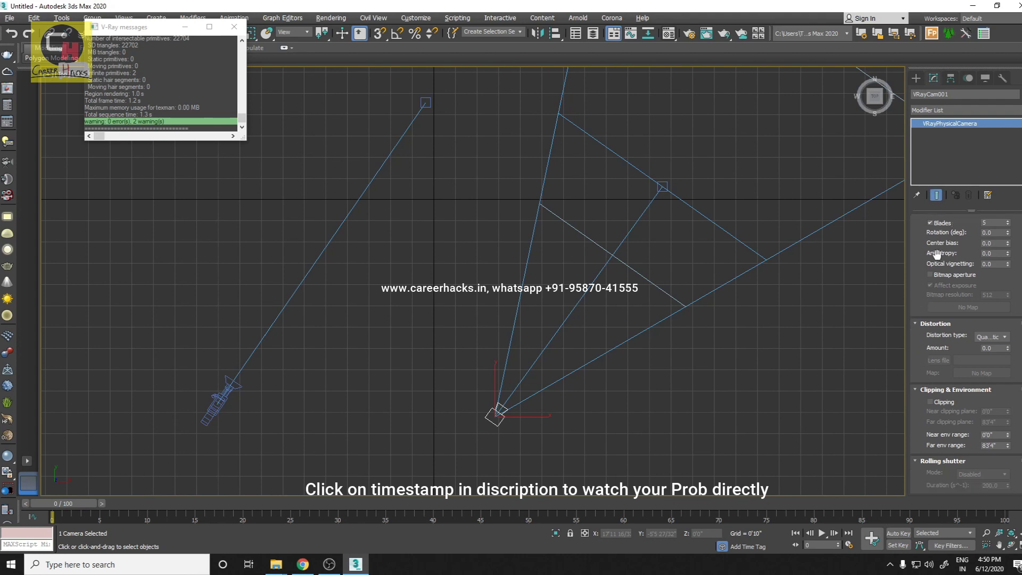
pyautogui.scroll(5, 938, 255)
pyautogui.scroll(5, 938, 298)
pyautogui.scroll(5, 935, 283)
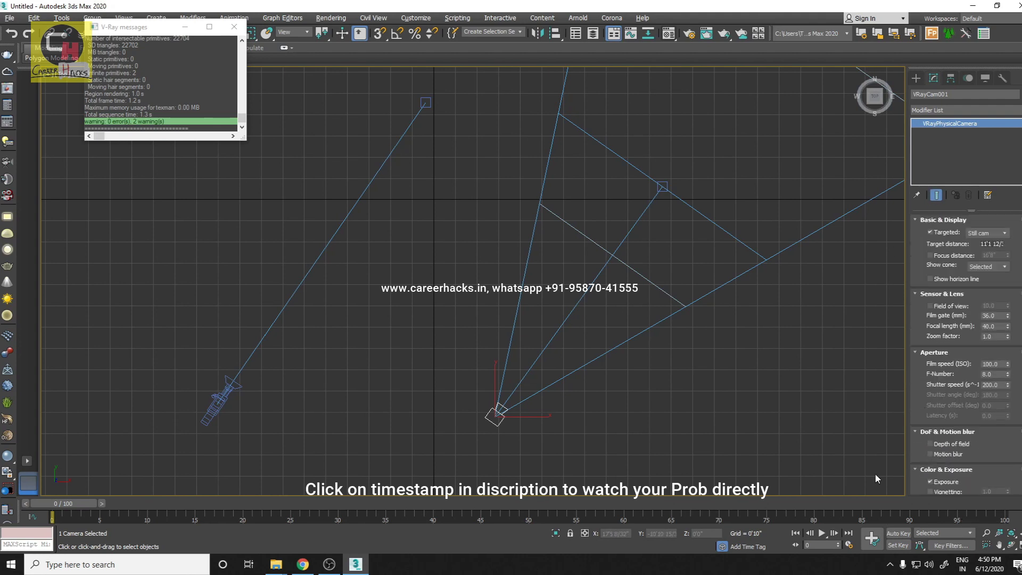
pyautogui.click(565, 449)
pyautogui.hotkey('ctrl', 'z')
pyautogui.moveTo(151, 348)
pyautogui.mouseDown()
pyautogui.moveTo(500, 462)
pyautogui.moveTo(619, 424)
pyautogui.mouseUp()
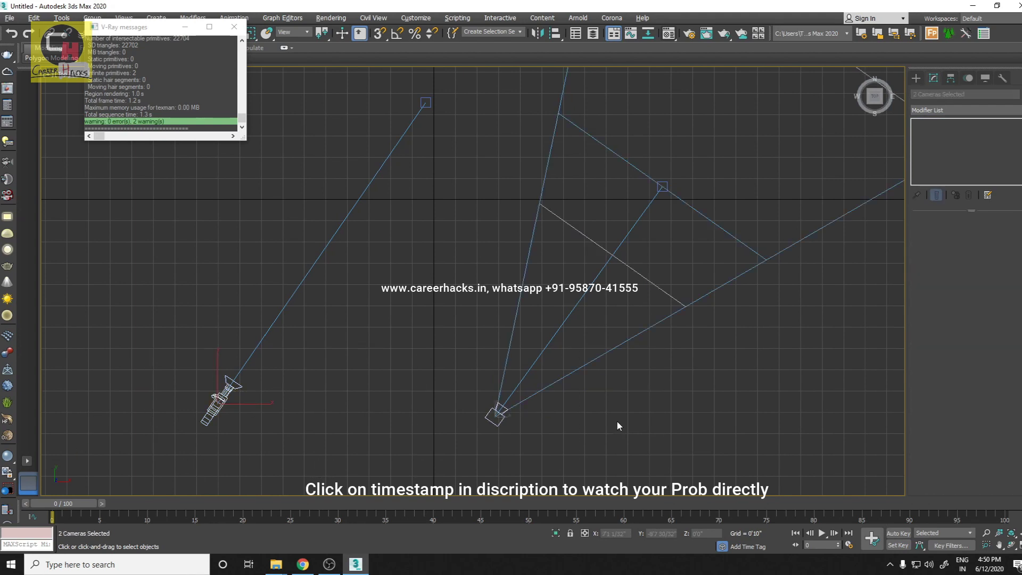
pyautogui.click(457, 383)
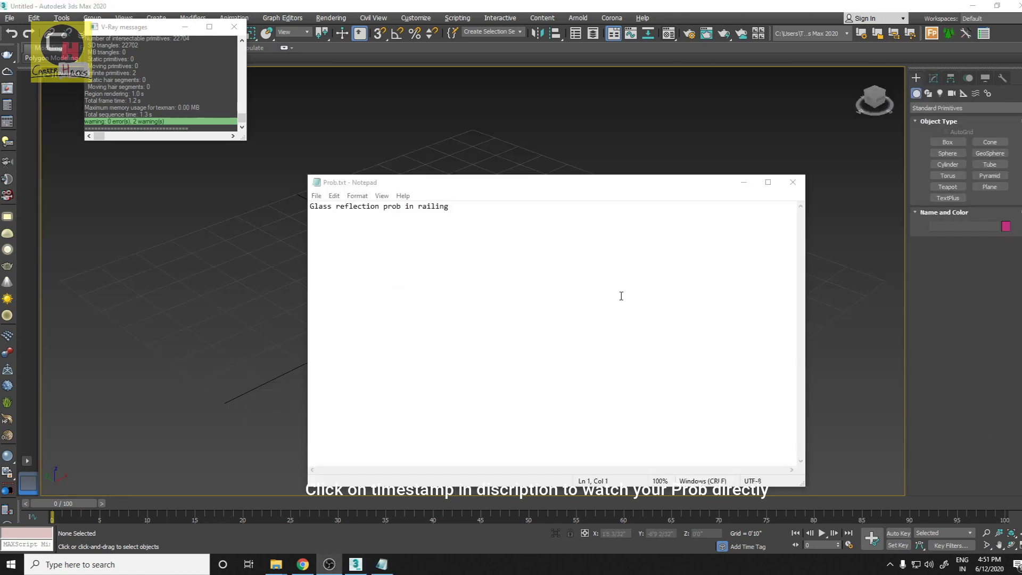
# - Highlight the 'Glass reflection prob in railing' note in Prob.txt
pyautogui.click(464, 209)
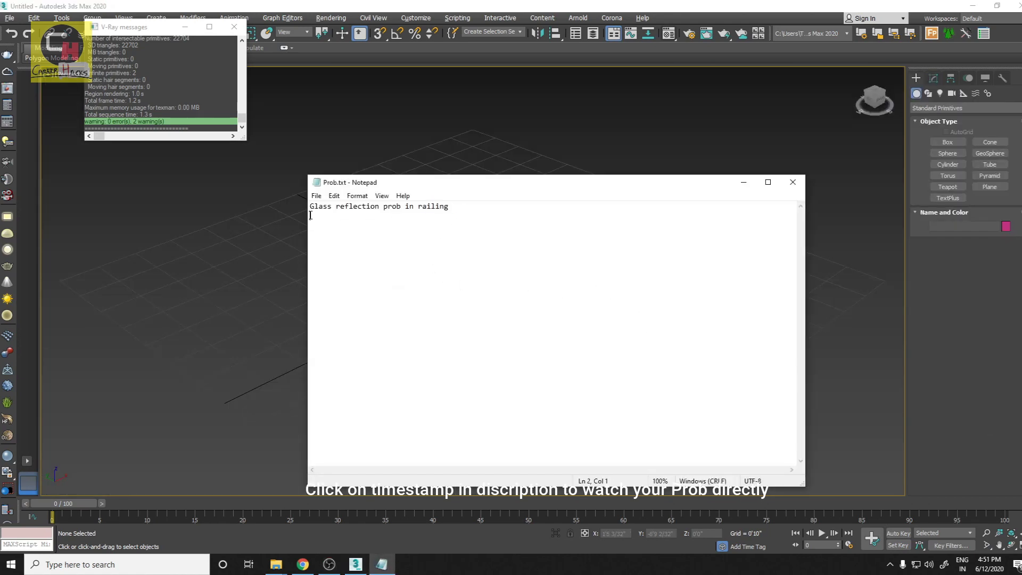
pyautogui.moveTo(464, 210); pyautogui.dragTo(322, 206)
pyautogui.click(408, 225)
# - Load tilak.max by dropping it in, cleaning its corruption and skipping missing files
pyautogui.moveTo(533, 22); pyautogui.dragTo(534, 122)
pyautogui.click(554, 131)
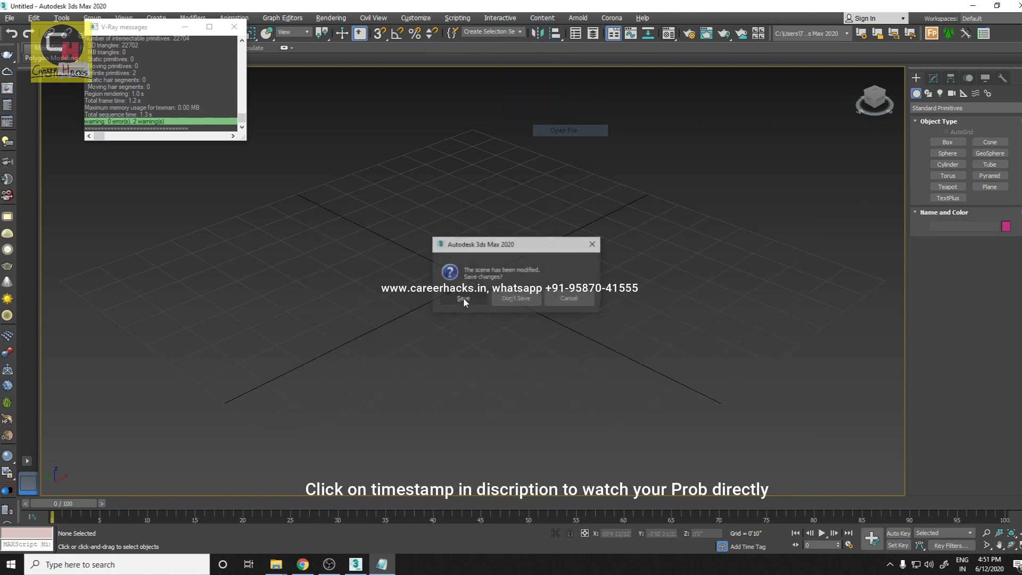
pyautogui.click(531, 301)
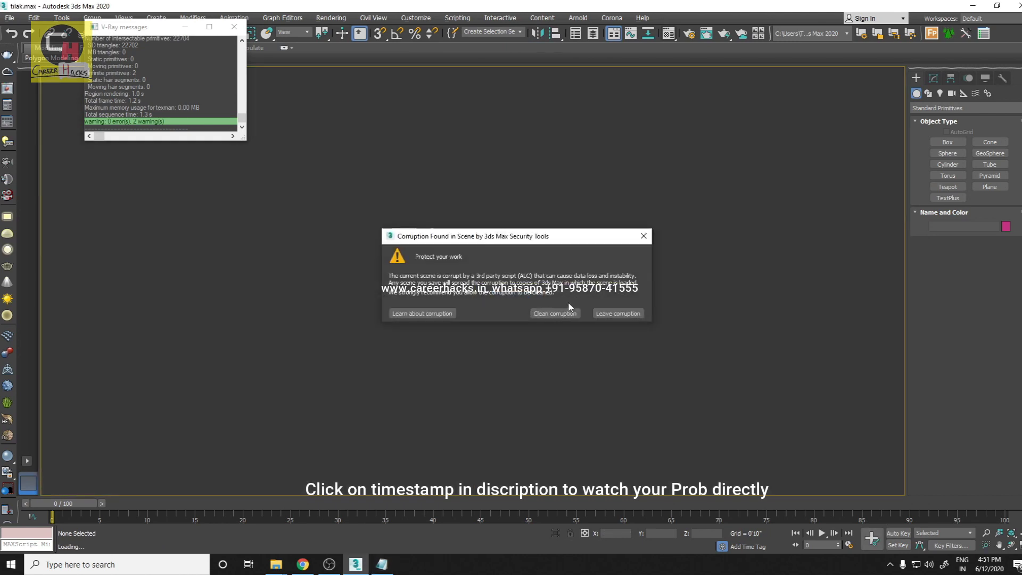
pyautogui.click(555, 314)
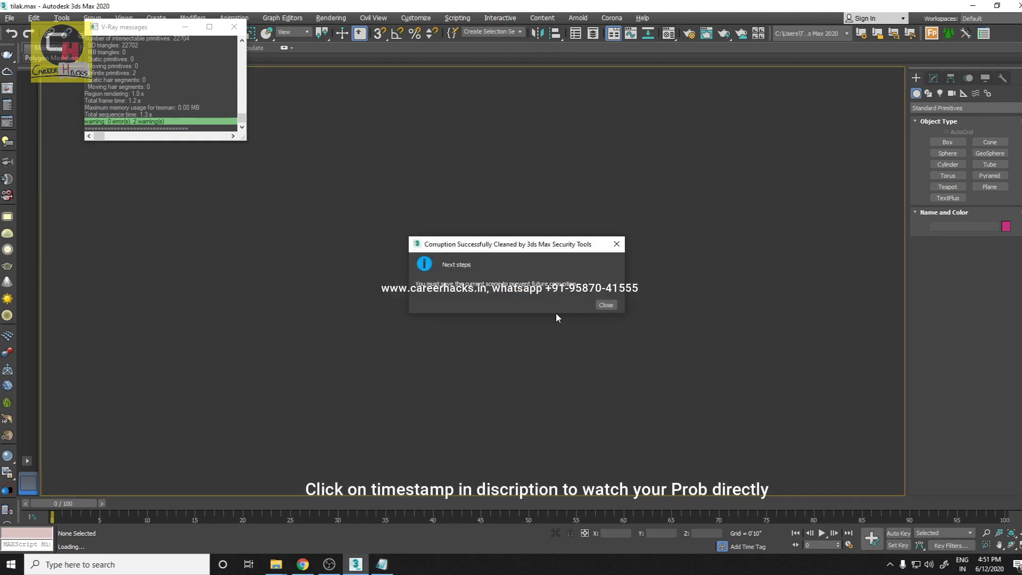
pyautogui.click(606, 305)
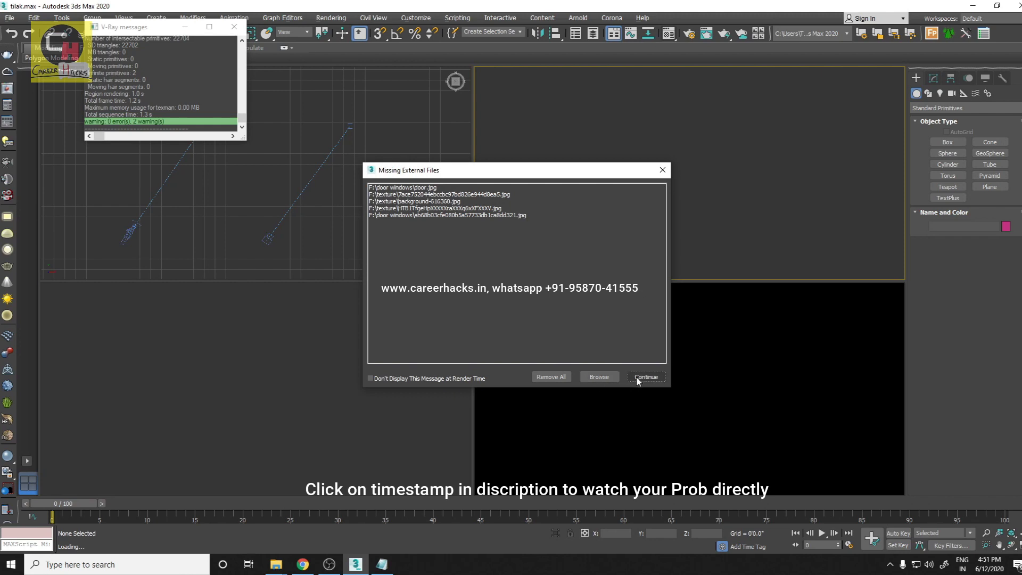
pyautogui.click(638, 382)
pyautogui.click(551, 304)
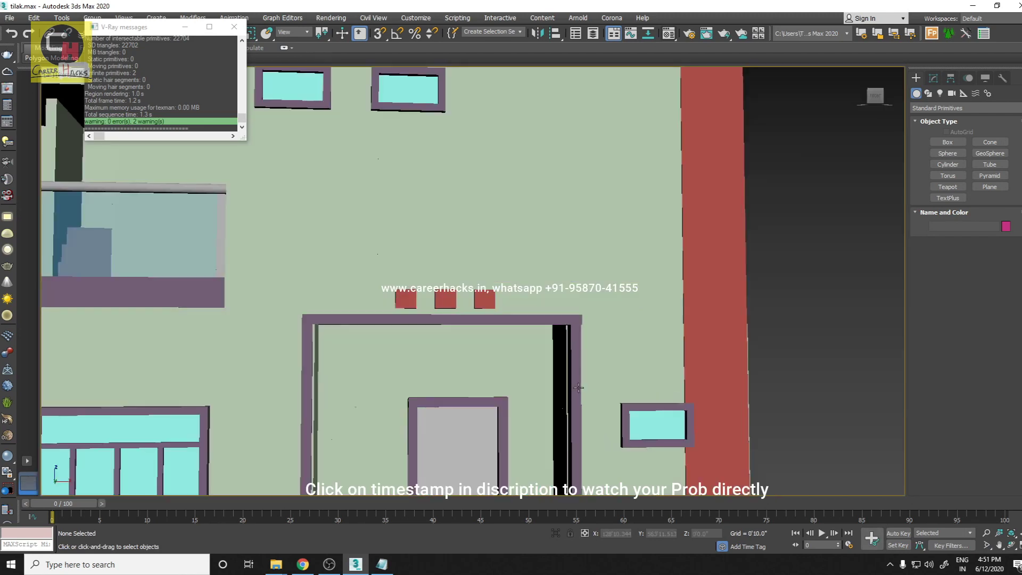
# - Switch to the camera view and mark the left balcony railing in the reference photo
pyautogui.press('c')
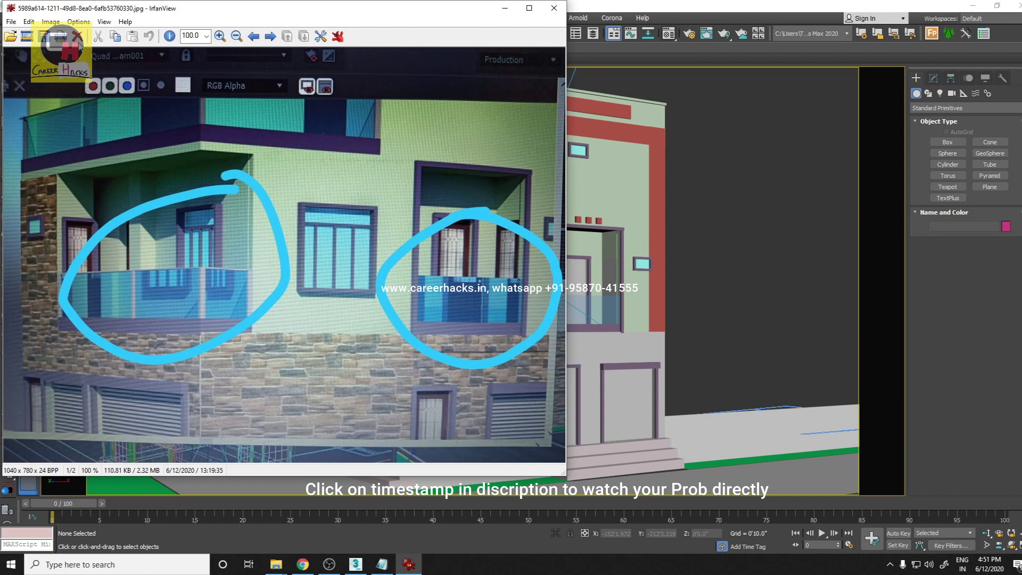
pyautogui.moveTo(103, 237); pyautogui.dragTo(284, 378)
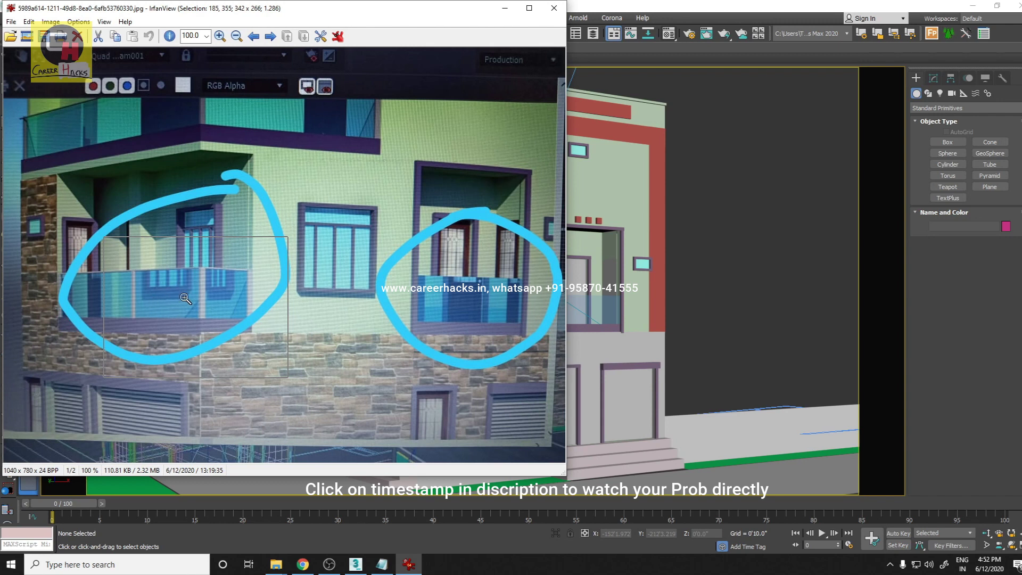
pyautogui.click(553, 8)
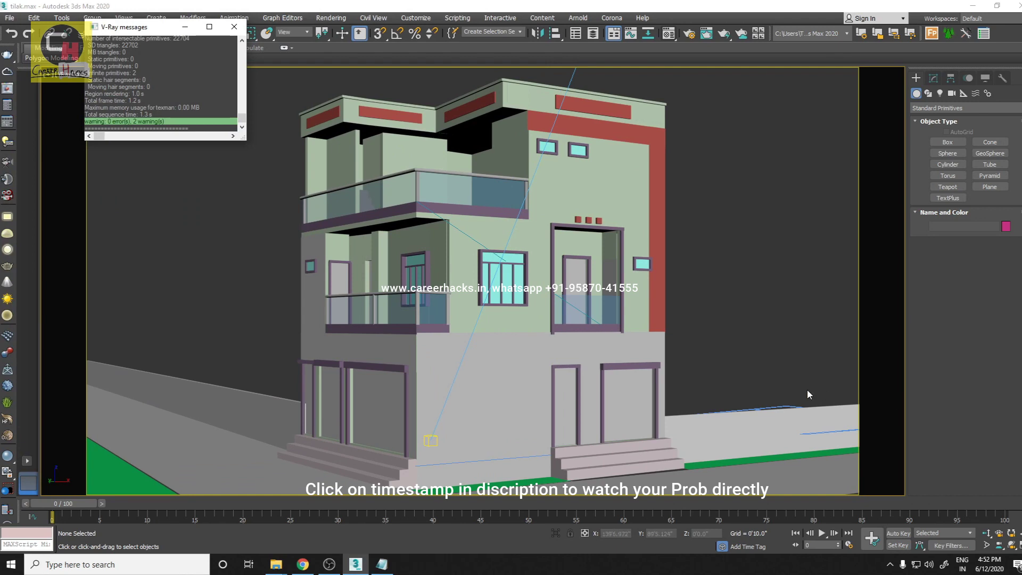
# - Select then deselect the glass railing and bring up the Material Editor
pyautogui.click(181, 309)
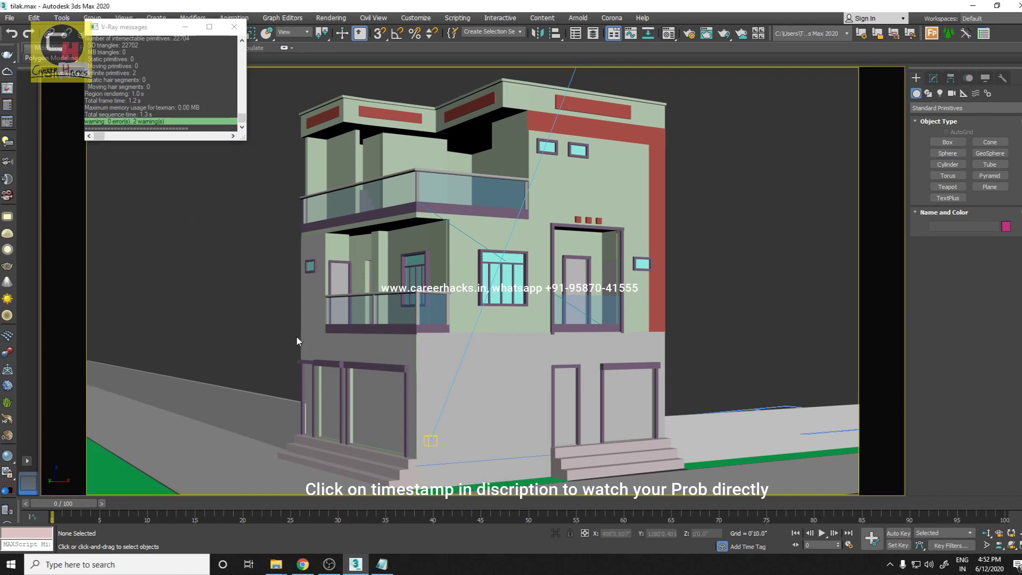
pyautogui.click(398, 304)
pyautogui.click(747, 293)
pyautogui.press('m')
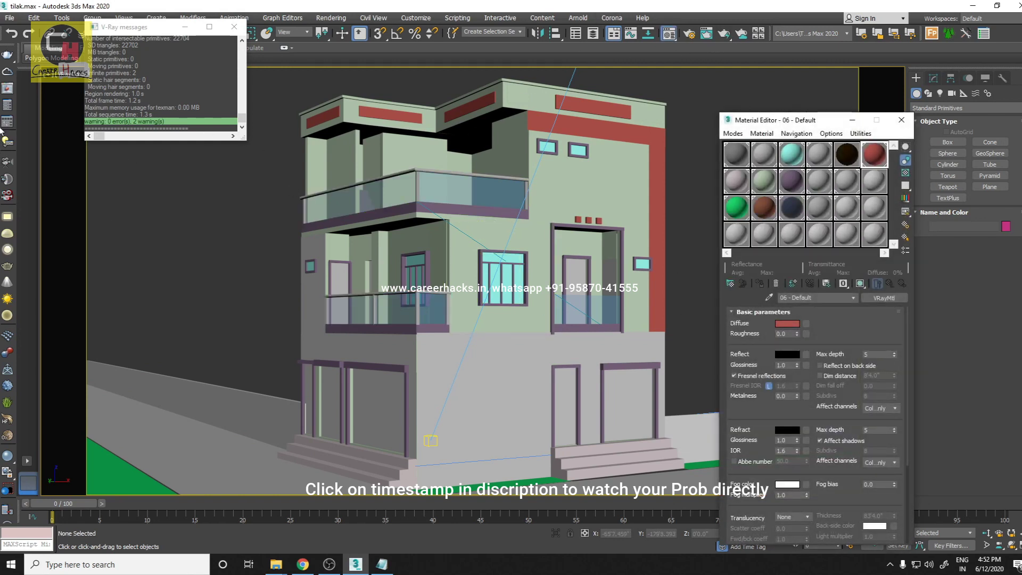
# - Set Render Setup's area to render to Region
pyautogui.click(688, 35)
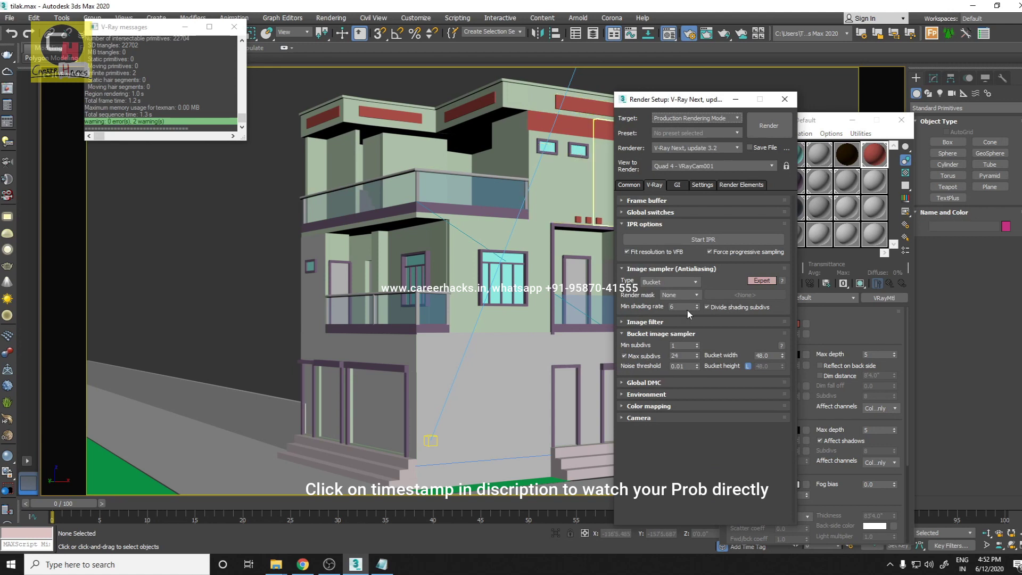
pyautogui.click(631, 185)
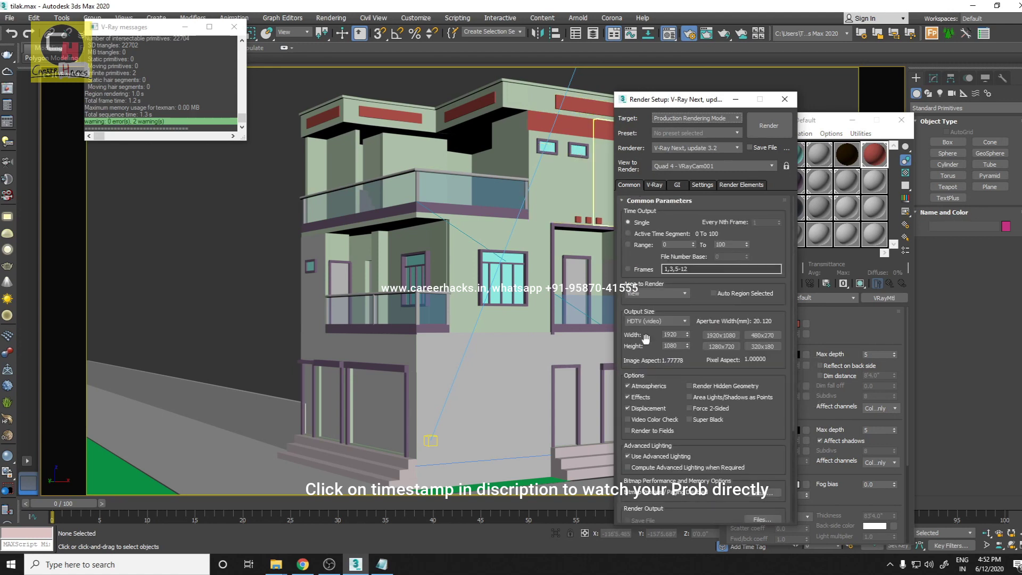
pyautogui.click(651, 294)
pyautogui.click(646, 317)
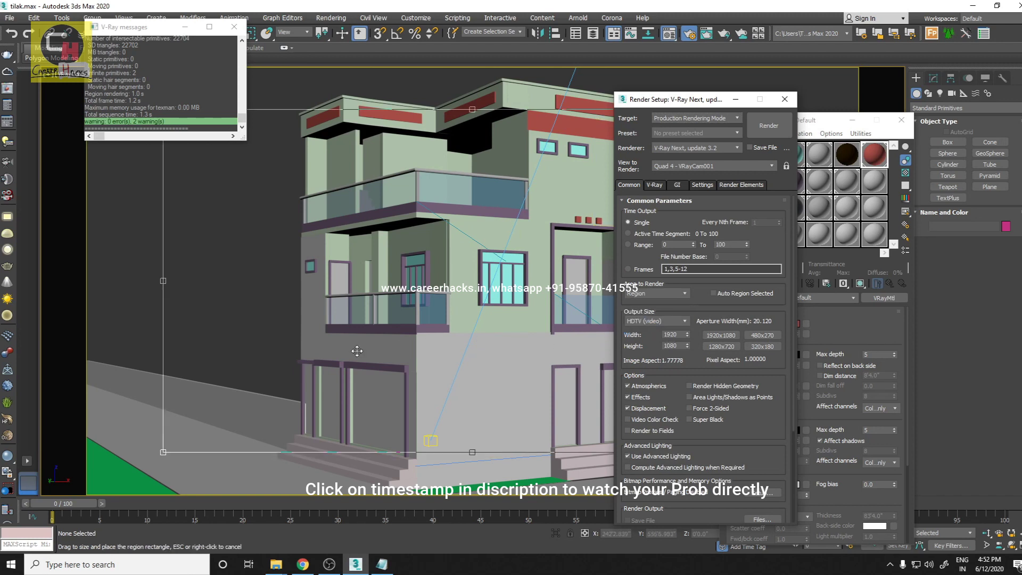
# - Fit the render region tightly around the upper balcony and render it
pyautogui.moveTo(164, 453); pyautogui.dragTo(372, 299)
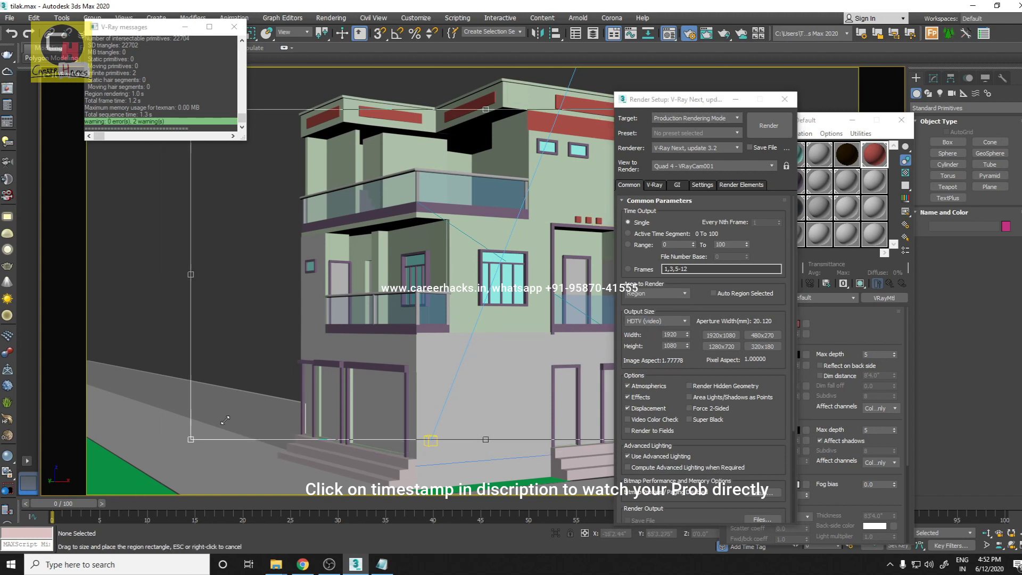
pyautogui.moveTo(426, 109); pyautogui.dragTo(426, 152)
pyautogui.moveTo(451, 276); pyautogui.dragTo(389, 334)
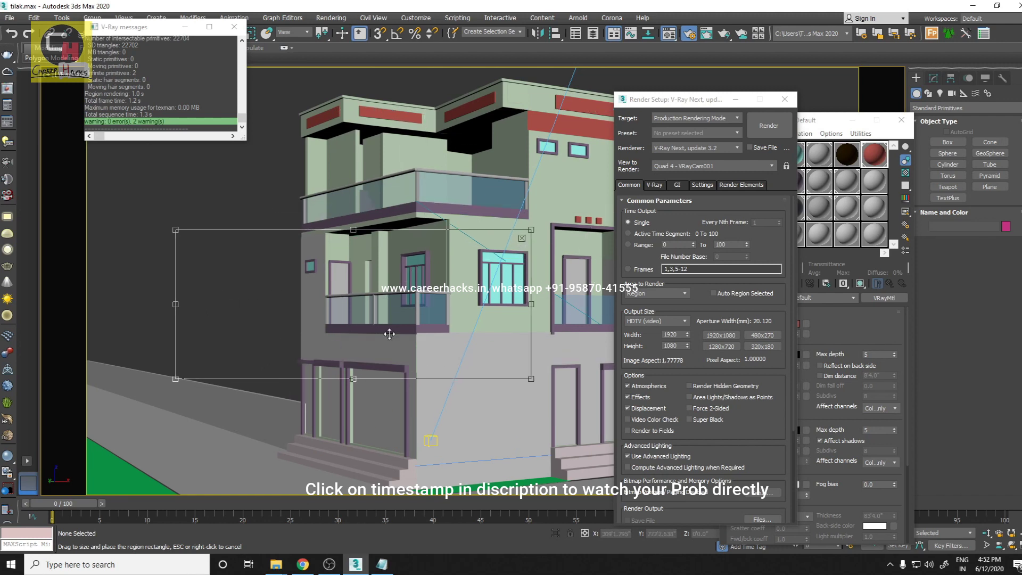
pyautogui.moveTo(531, 231); pyautogui.dragTo(415, 255)
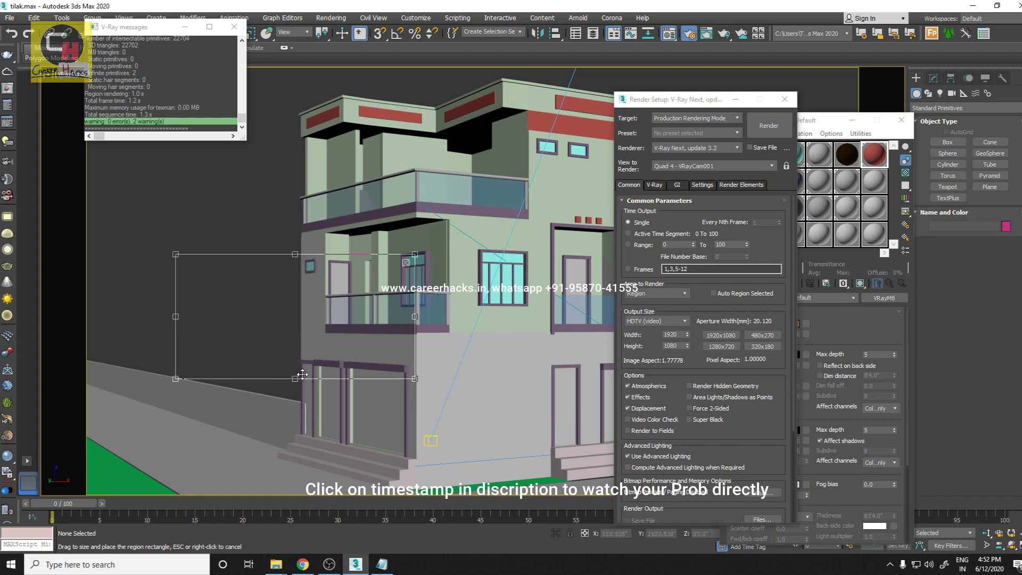
pyautogui.moveTo(302, 374); pyautogui.dragTo(353, 369)
pyautogui.moveTo(231, 367); pyautogui.dragTo(276, 365)
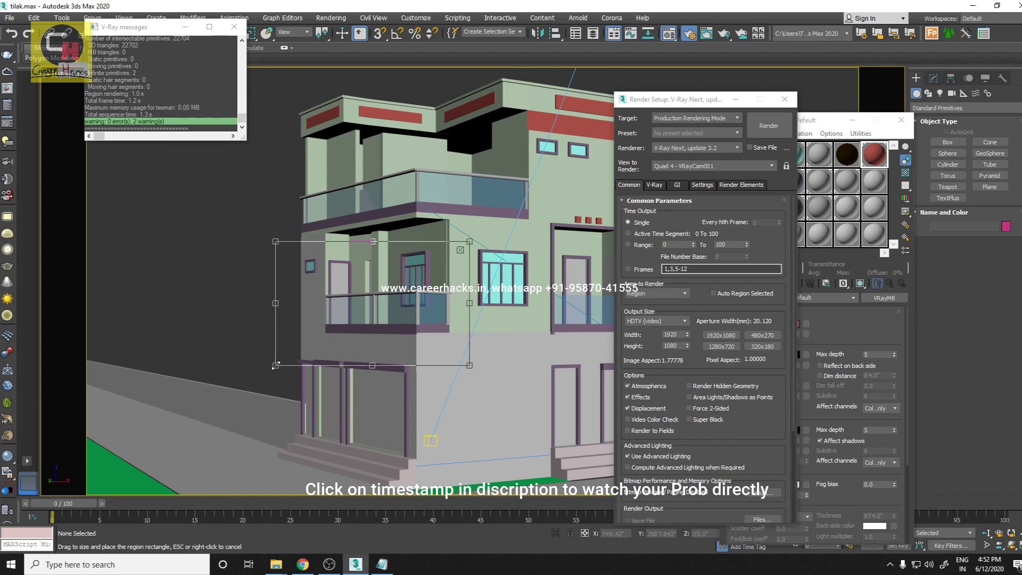
pyautogui.hotkey('shift', 'q')
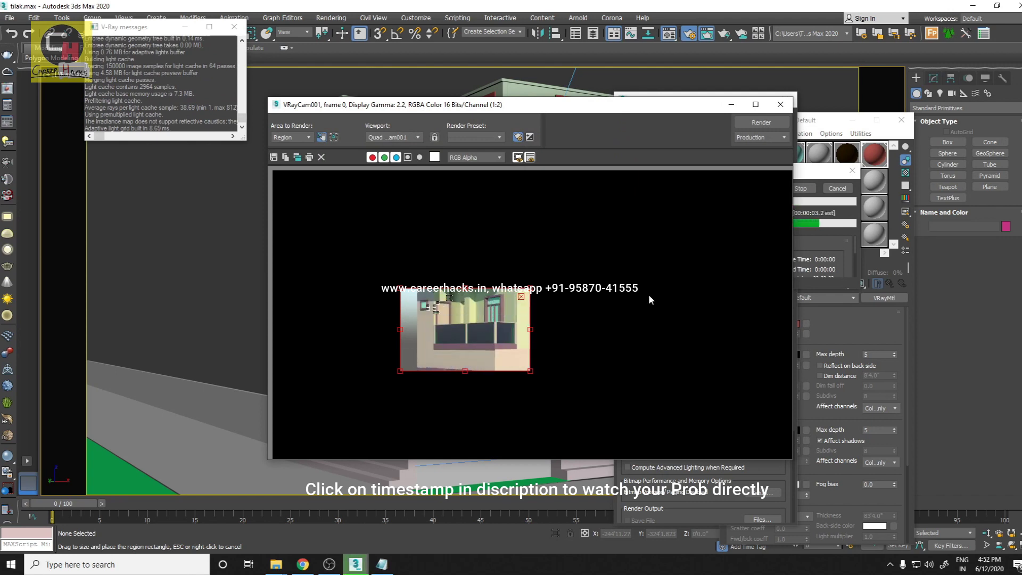
pyautogui.scroll(1, 476, 358)
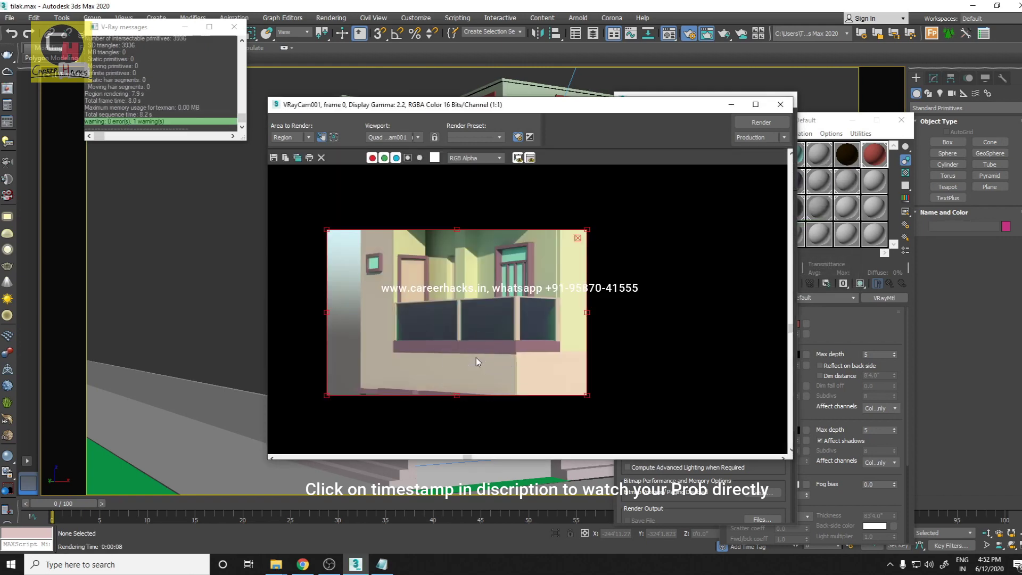
pyautogui.moveTo(512, 110); pyautogui.dragTo(331, 83)
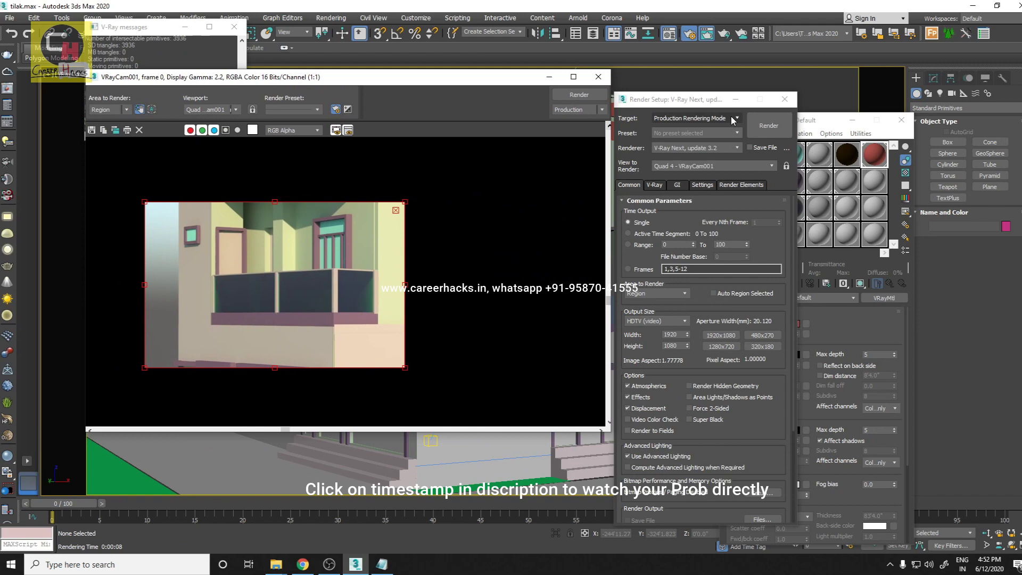
# - Set the GLASS material's fog colour to white and diffuse colour to black
pyautogui.click(785, 99)
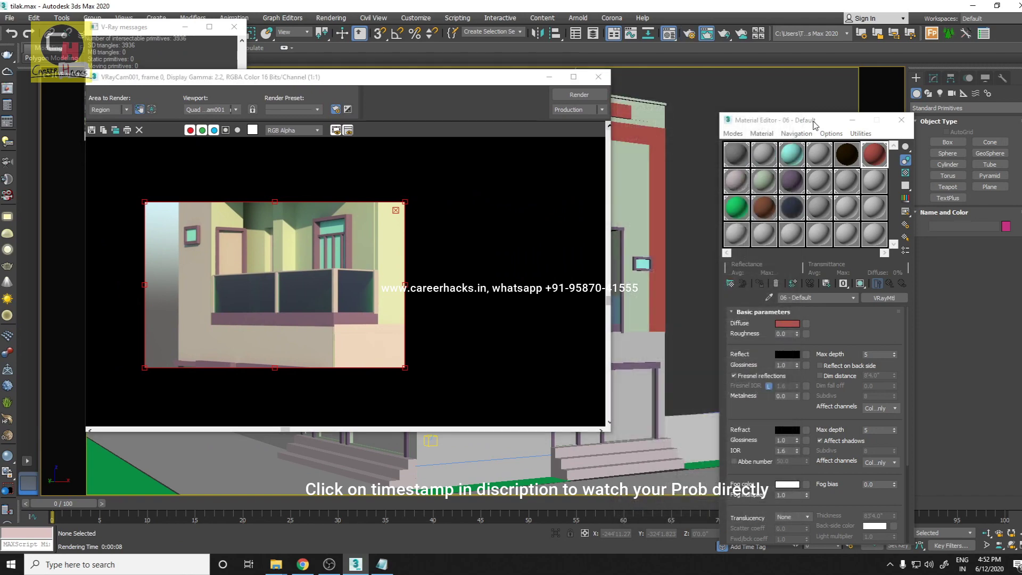
pyautogui.moveTo(813, 124); pyautogui.dragTo(760, 84)
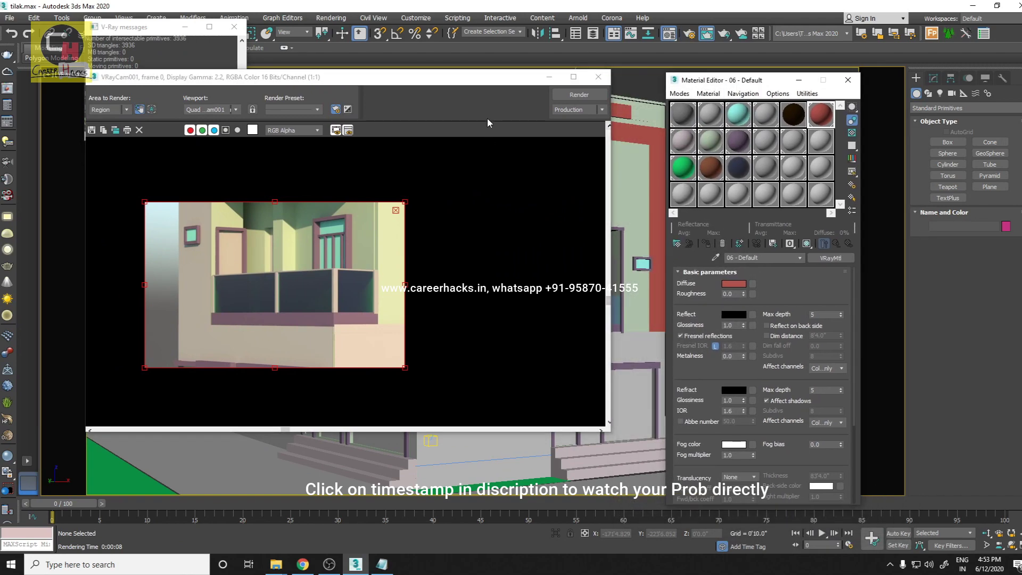
pyautogui.moveTo(483, 79)
pyautogui.mouseDown()
pyautogui.moveTo(458, 316)
pyautogui.moveTo(401, 408)
pyautogui.moveTo(449, 100)
pyautogui.mouseUp()
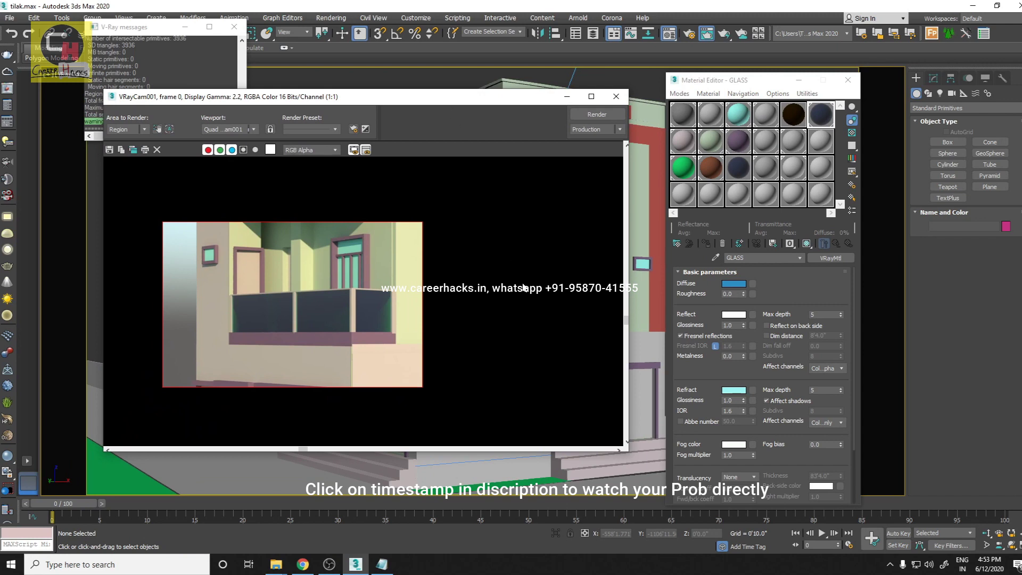
pyautogui.click(731, 445)
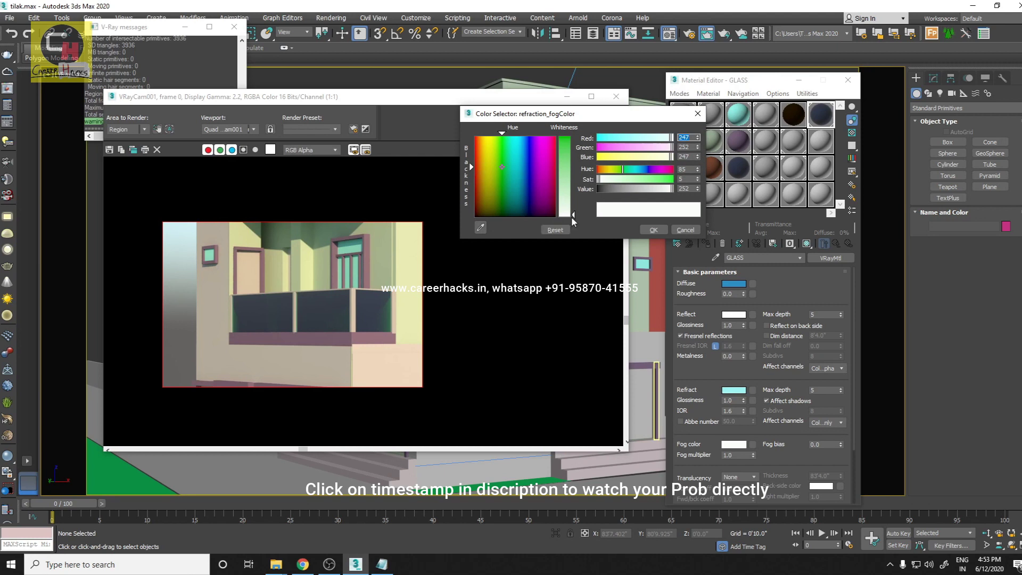
pyautogui.moveTo(572, 215); pyautogui.dragTo(577, 225)
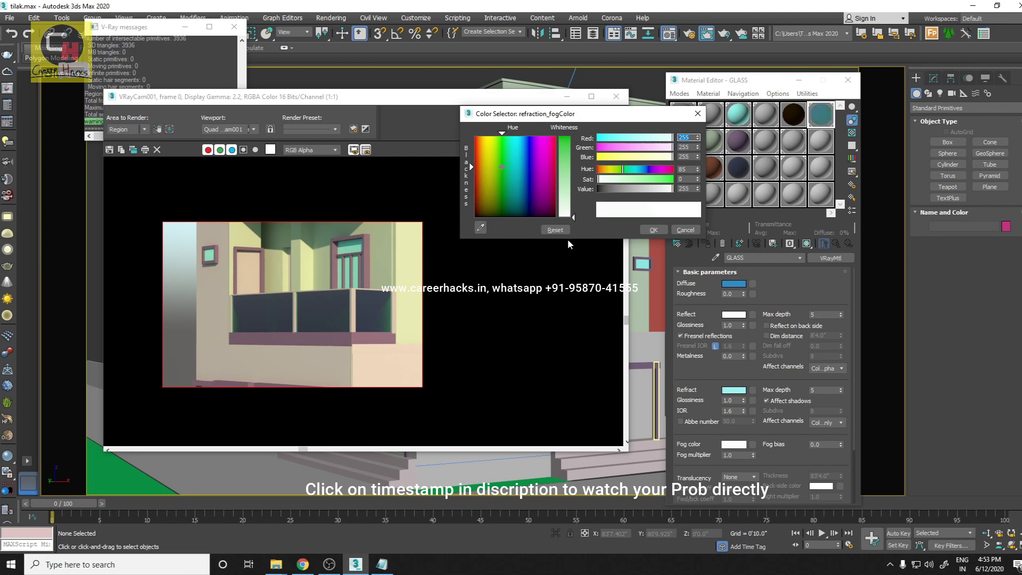
pyautogui.click(659, 230)
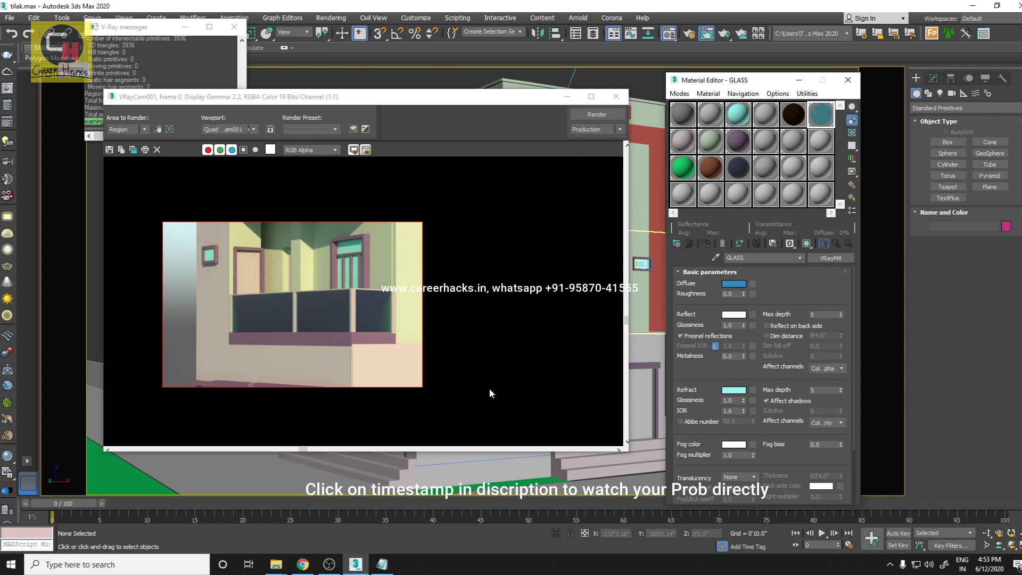
pyautogui.click(739, 284)
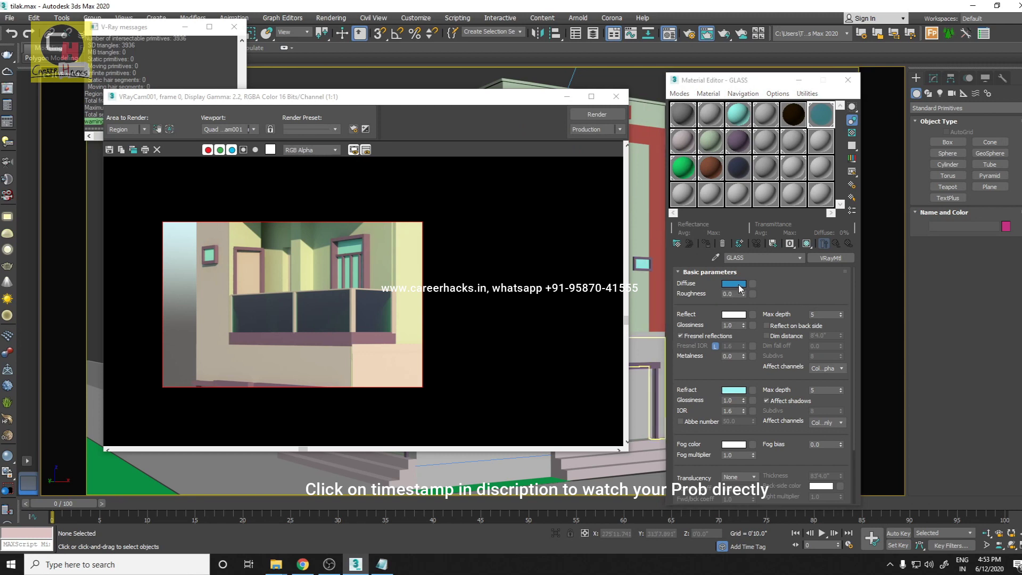
pyautogui.moveTo(539, 190); pyautogui.dragTo(553, 216)
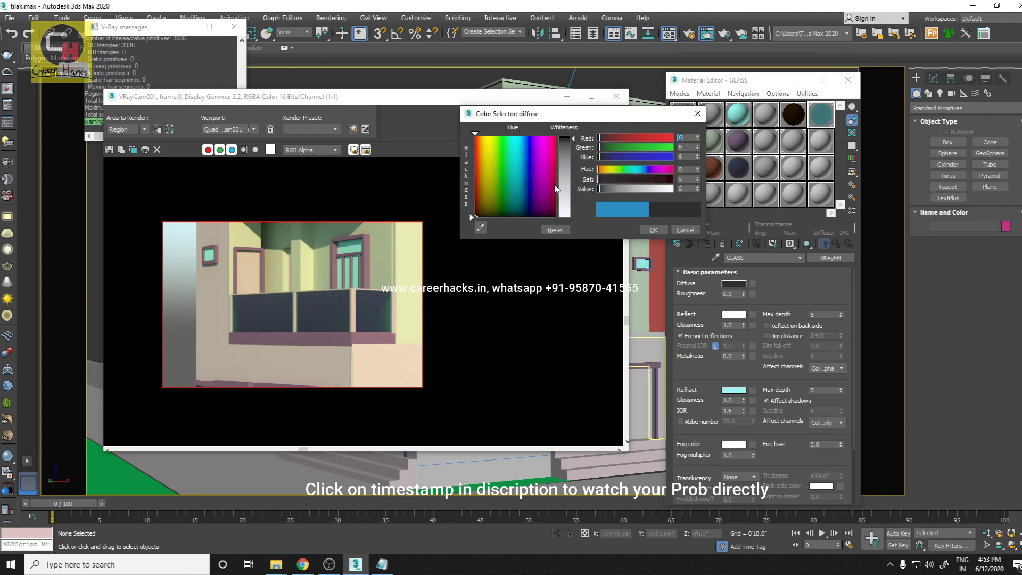
pyautogui.click(656, 231)
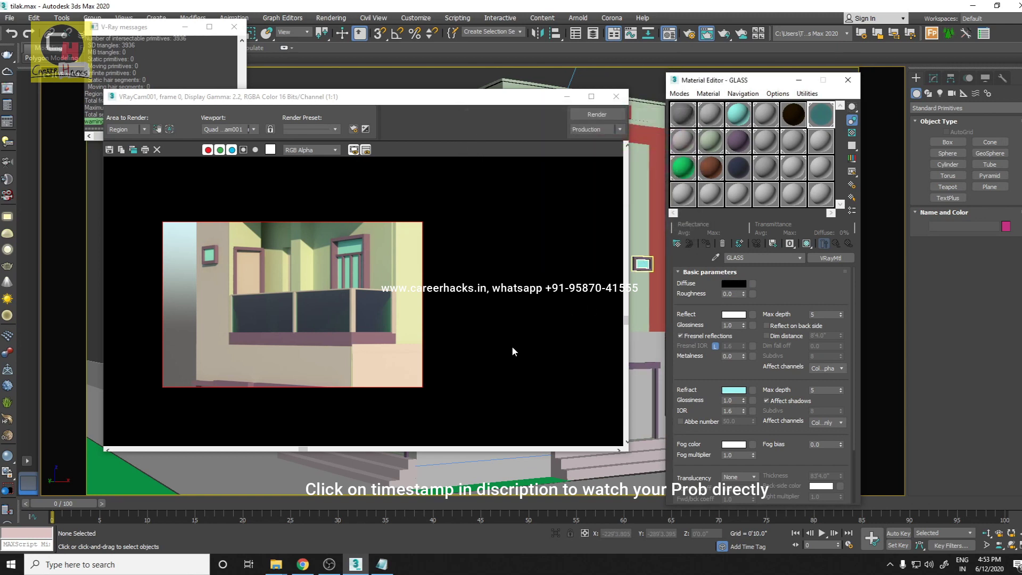
# - Make GLASS refraction white, reflection light grey, enable Fresnel reflections, and re-render
pyautogui.click(737, 391)
pyautogui.moveTo(570, 191); pyautogui.dragTo(565, 138)
pyautogui.click(654, 230)
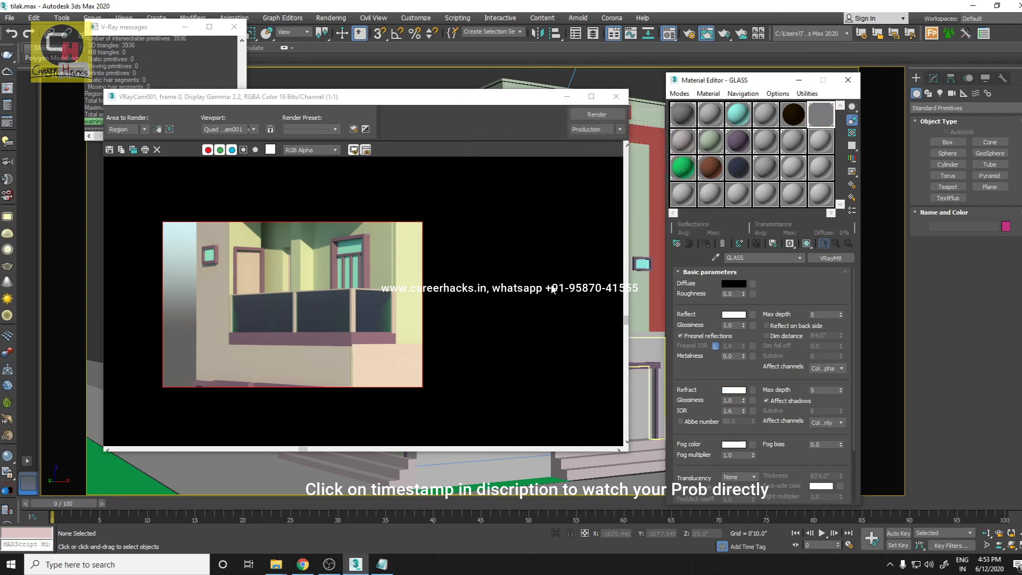
pyautogui.click(735, 314)
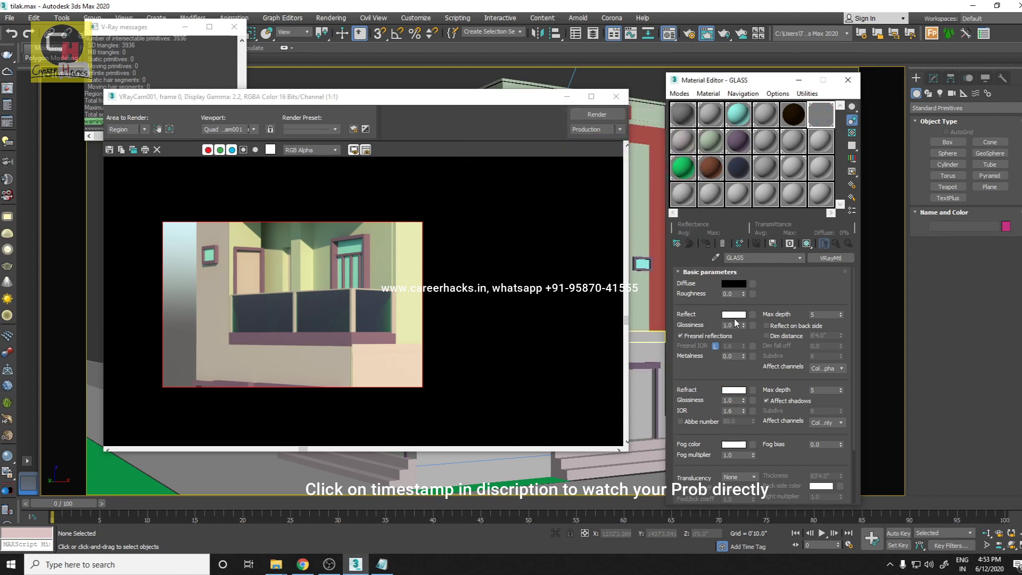
pyautogui.moveTo(567, 215); pyautogui.dragTo(473, 220)
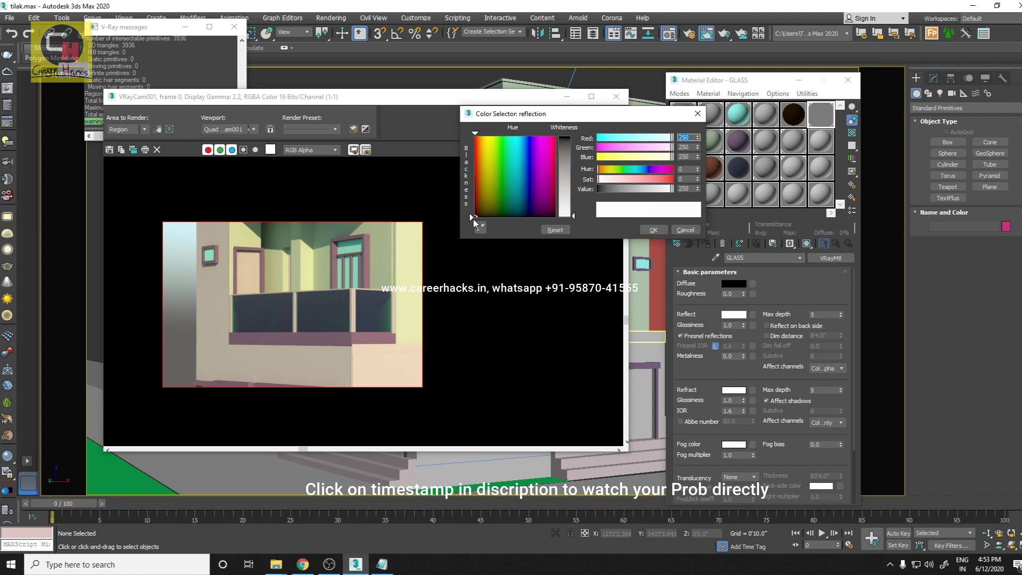
pyautogui.click(654, 230)
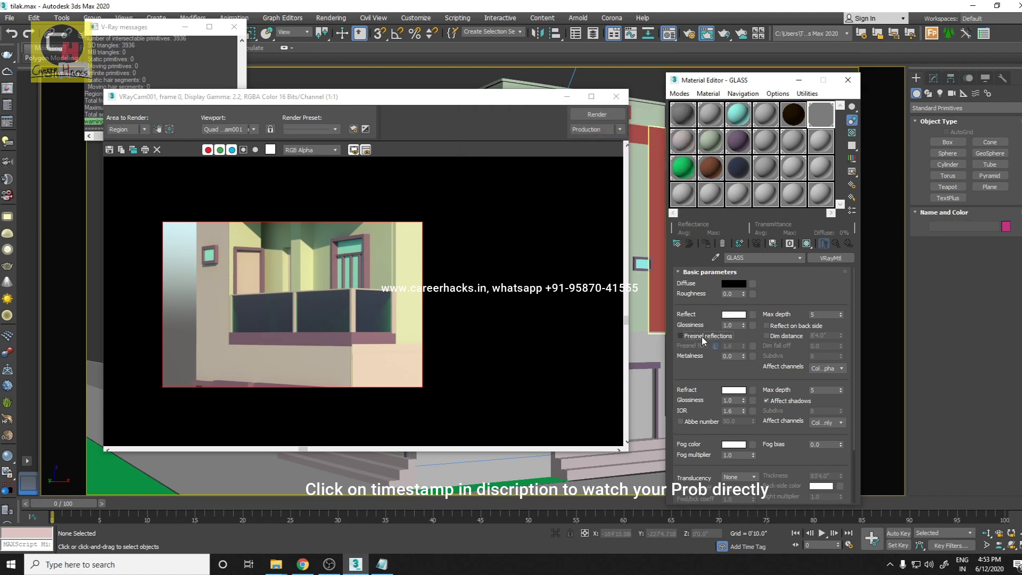
pyautogui.click(681, 336)
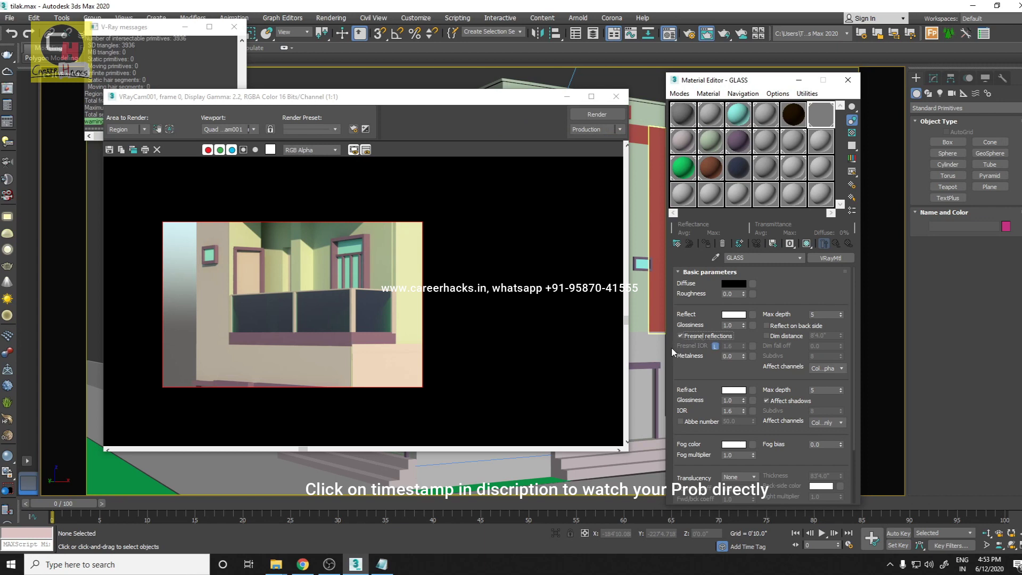
pyautogui.doubleClick(735, 325)
pyautogui.moveTo(680, 396); pyautogui.dragTo(681, 351)
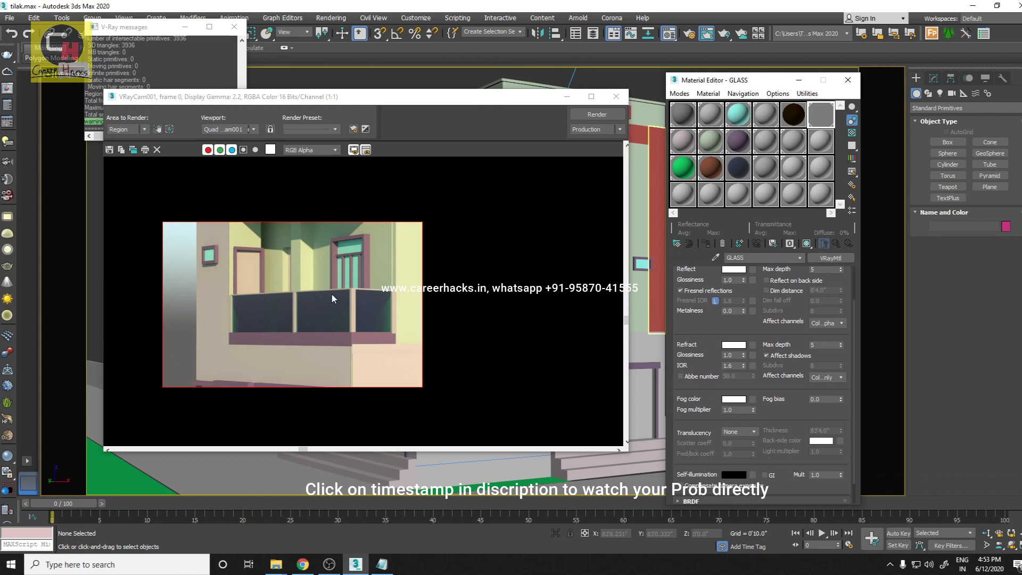
pyautogui.click(605, 115)
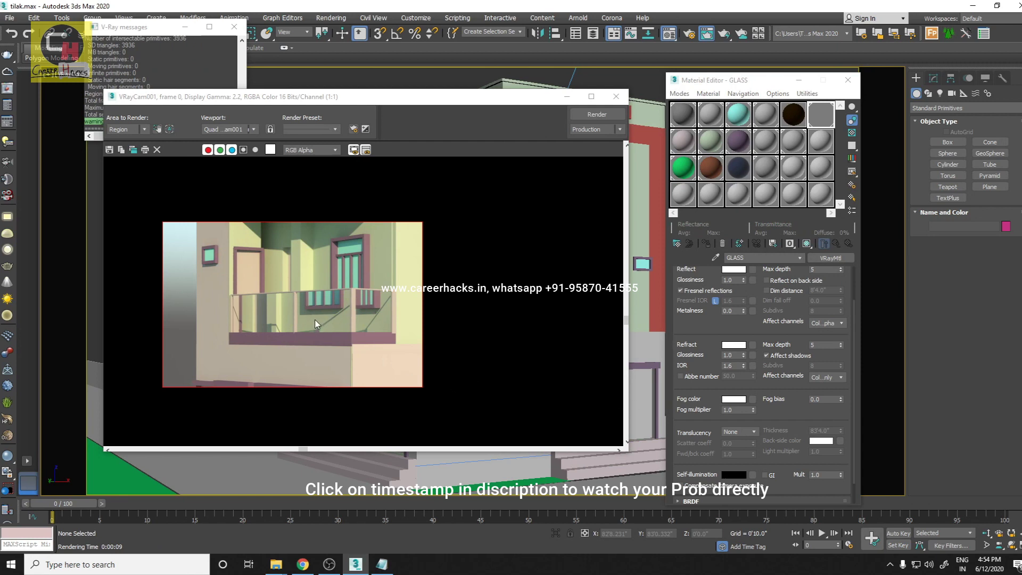
# - Recheck the GLASS fog colour and start then stop a balcony render
pyautogui.click(734, 399)
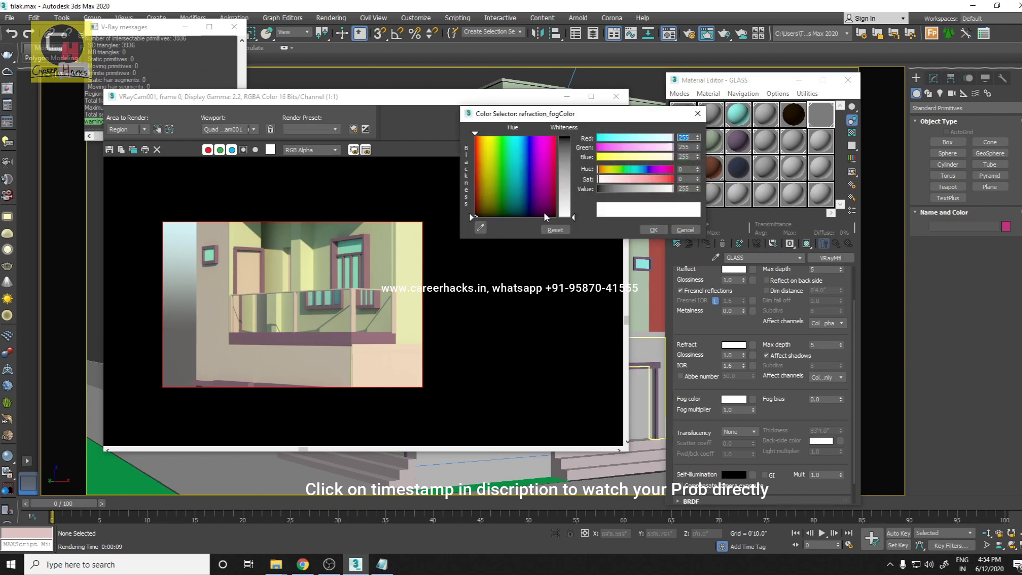
pyautogui.click(651, 233)
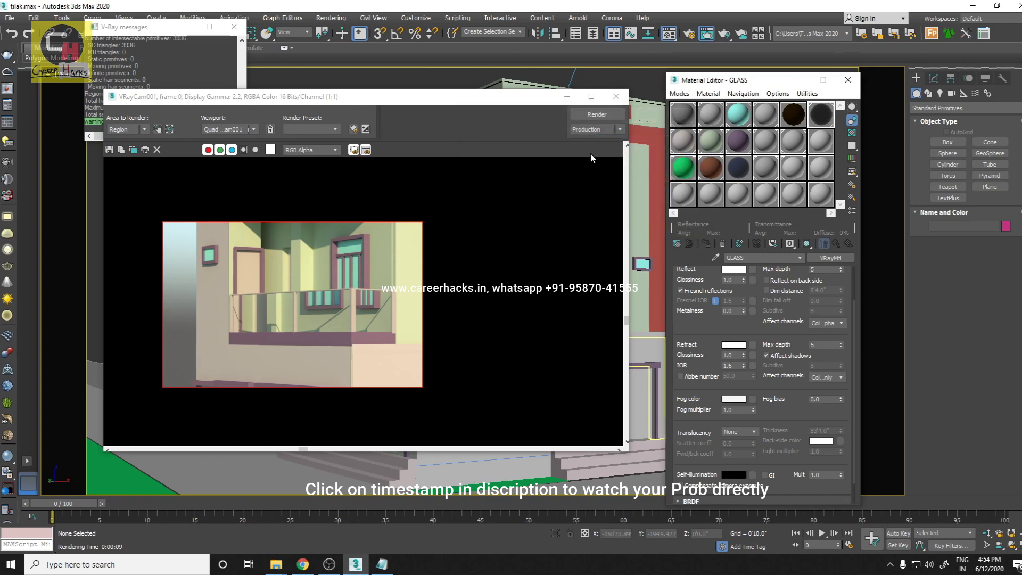
pyautogui.click(595, 115)
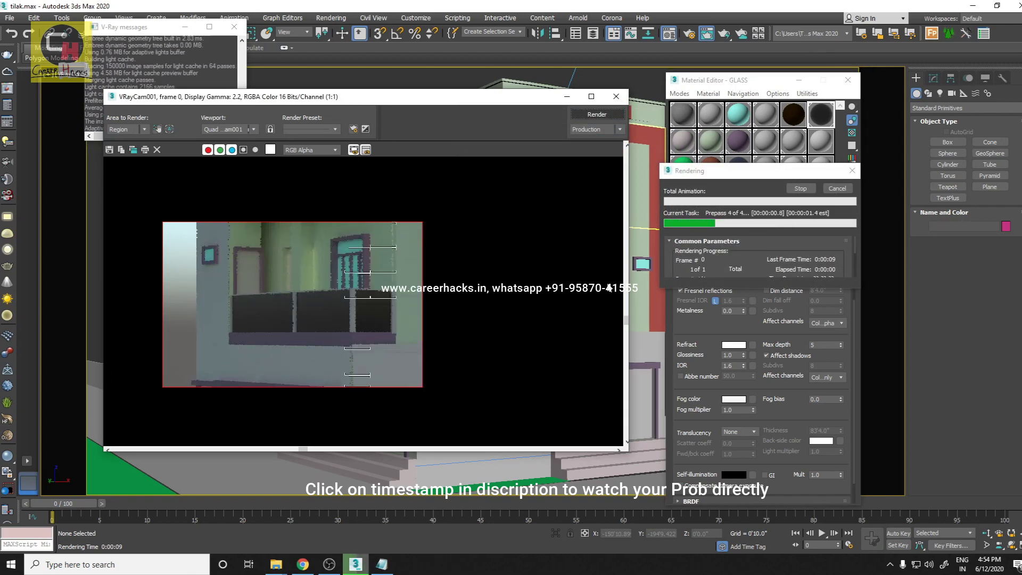
pyautogui.click(800, 189)
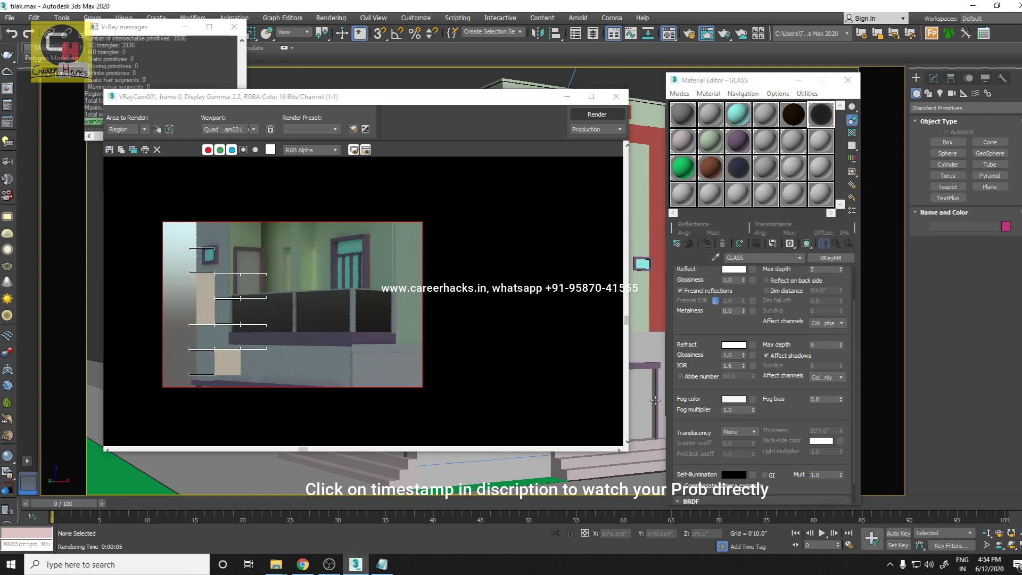
# - Give the GLASS refraction colour a slight grey tint and re-render the balcony
pyautogui.click(734, 400)
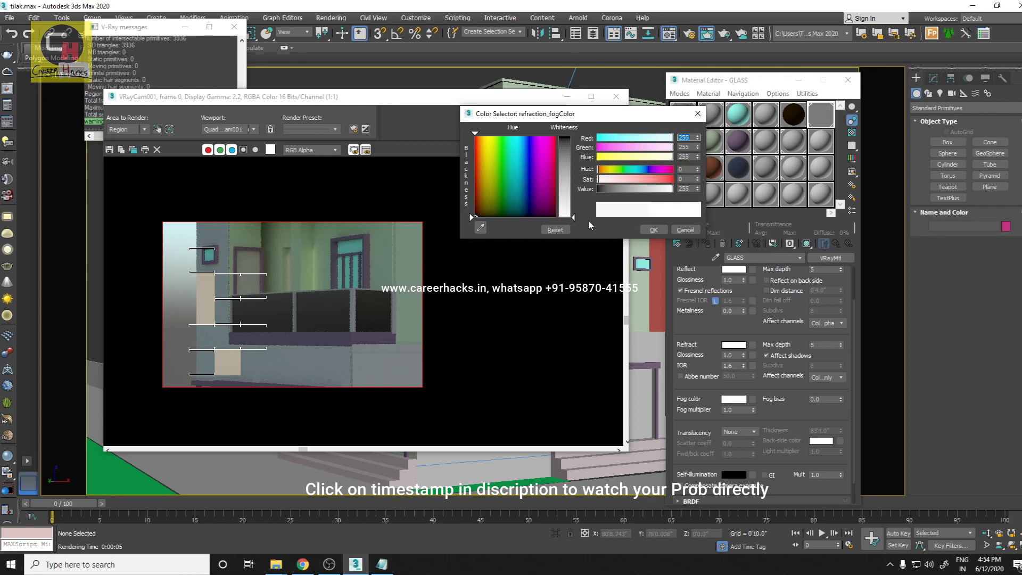
pyautogui.click(653, 230)
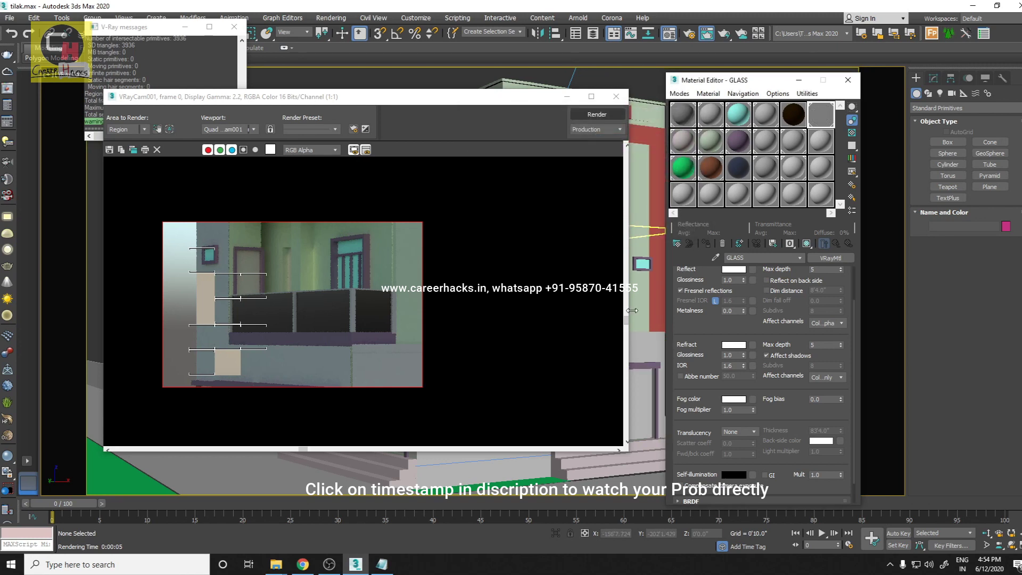
pyautogui.click(734, 346)
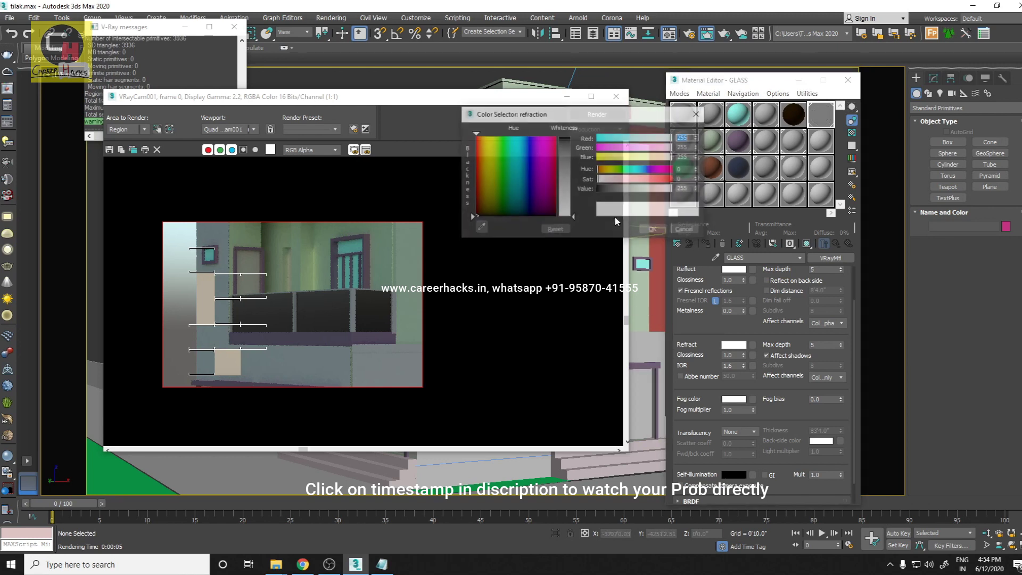
pyautogui.click(512, 188)
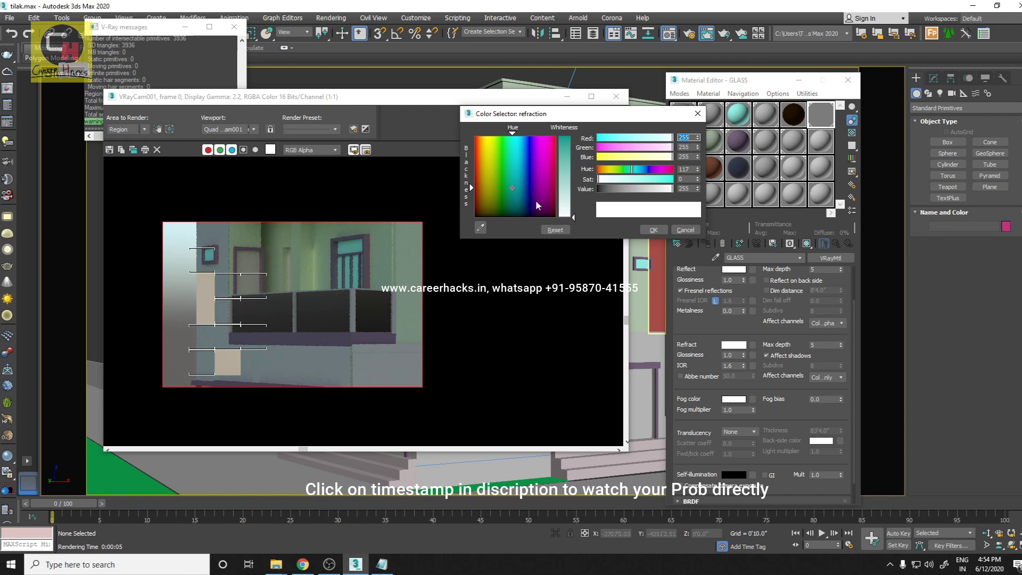
pyautogui.click(654, 230)
pyautogui.click(597, 114)
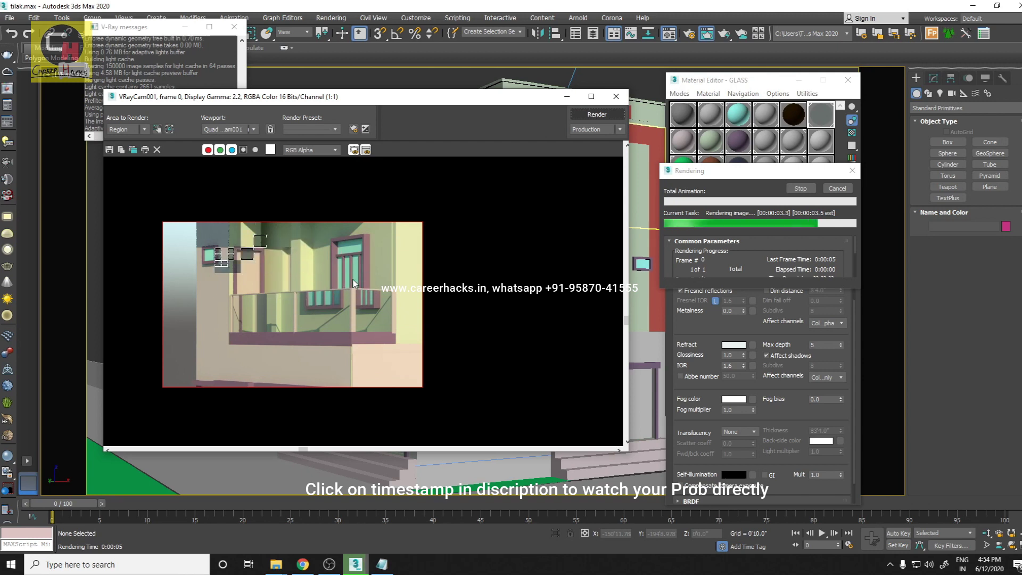
pyautogui.scroll(1, 701, 347)
pyautogui.scroll(2, 701, 348)
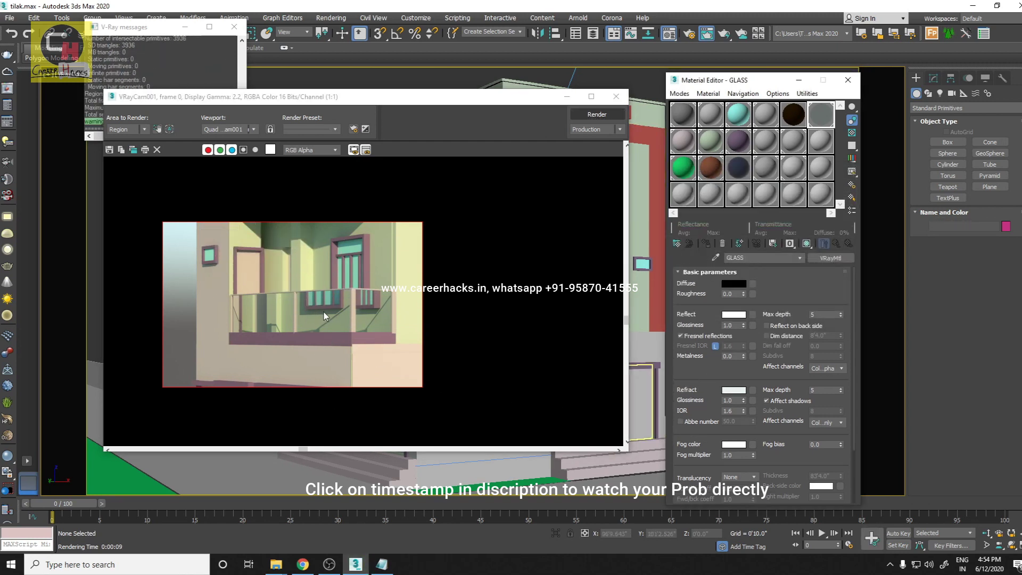
# - Make the GLASS reflection colour black, re-render the balcony, and select the IOR value
pyautogui.click(732, 315)
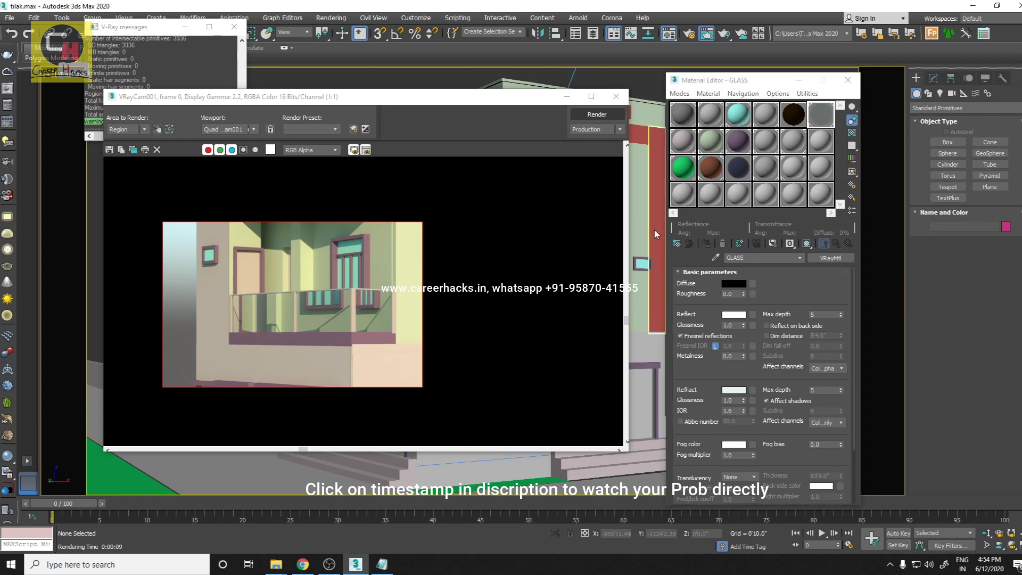
pyautogui.moveTo(573, 216); pyautogui.dragTo(573, 137)
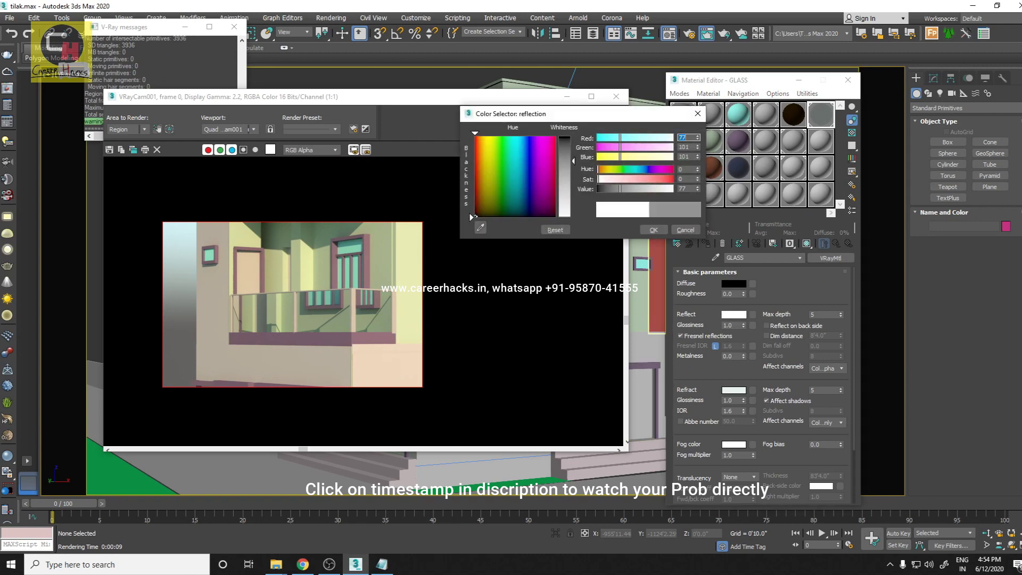
pyautogui.click(654, 229)
pyautogui.click(597, 114)
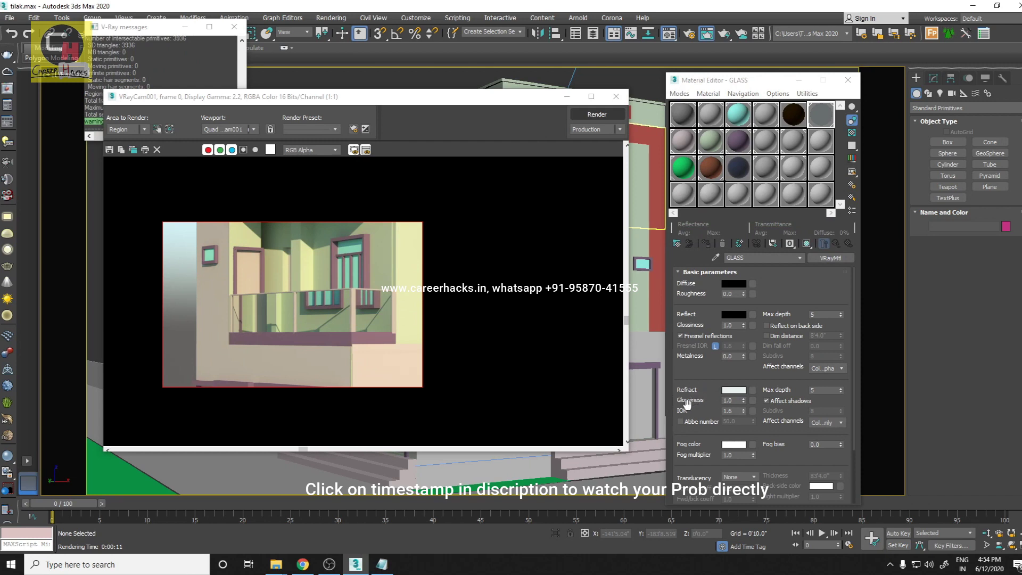
pyautogui.moveTo(693, 400); pyautogui.dragTo(691, 369)
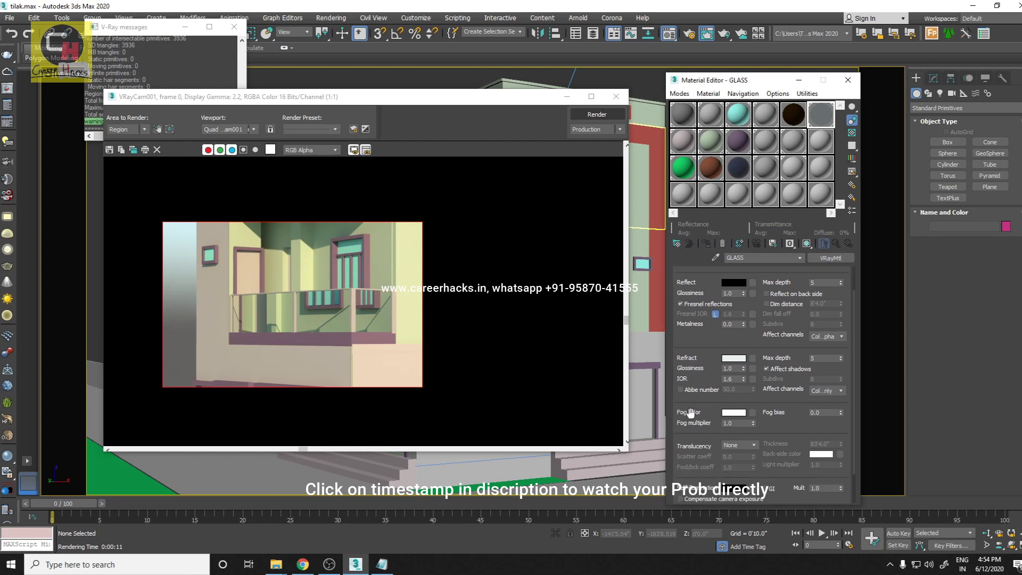
pyautogui.moveTo(690, 414); pyautogui.dragTo(699, 393)
pyautogui.doubleClick(735, 359)
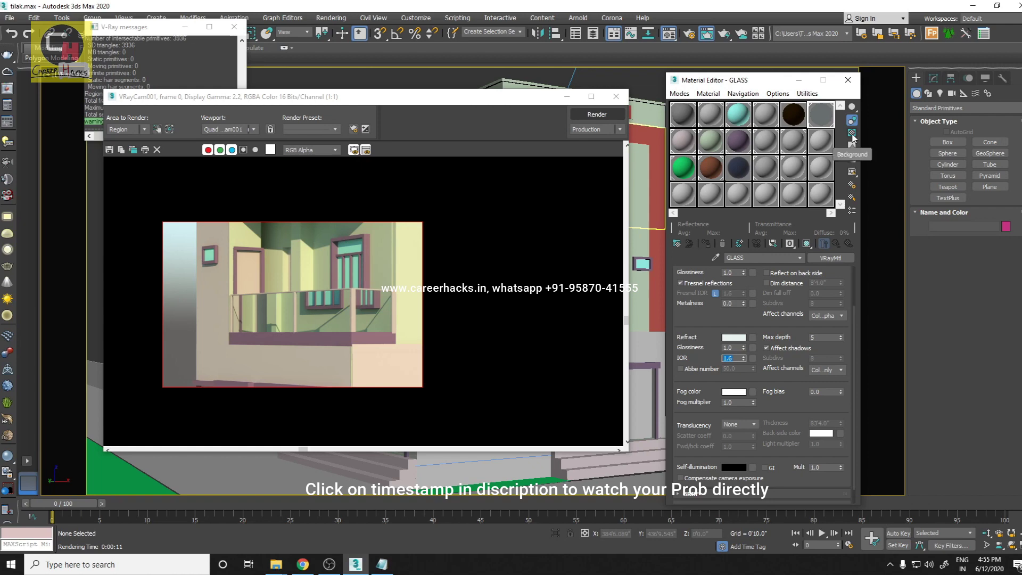
# - Show the GLASS sample enlarged on a checker background
pyautogui.click(852, 132)
pyautogui.doubleClick(821, 123)
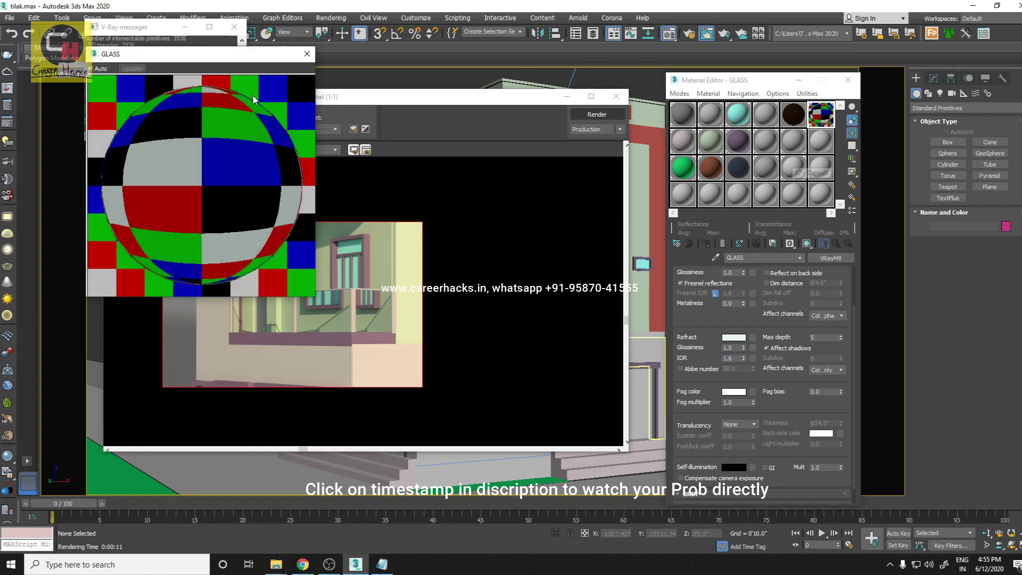
pyautogui.moveTo(221, 54)
pyautogui.mouseDown()
pyautogui.moveTo(496, 97)
pyautogui.moveTo(340, 84)
pyautogui.mouseUp()
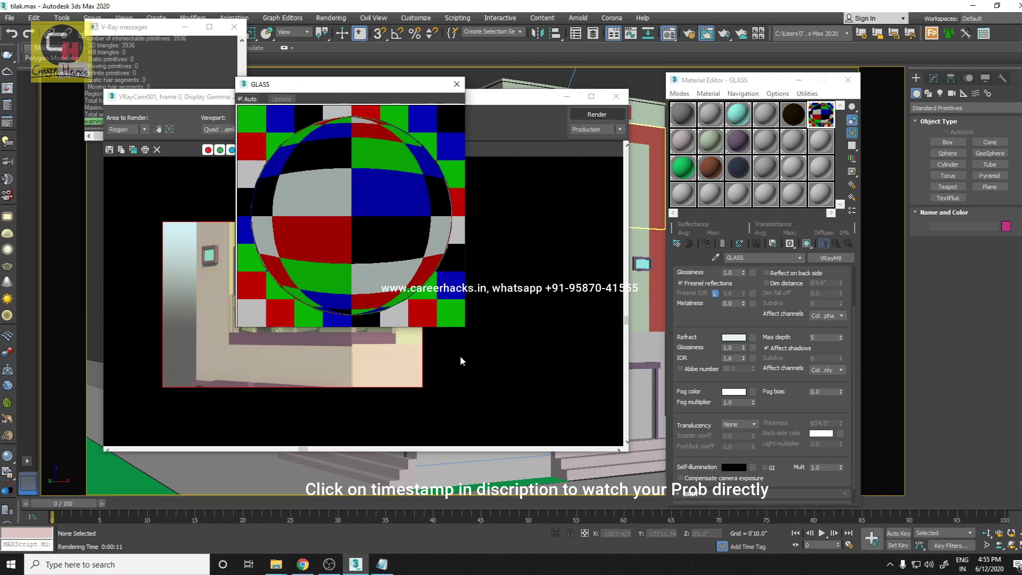
pyautogui.moveTo(463, 331)
pyautogui.mouseDown()
pyautogui.moveTo(589, 423)
pyautogui.moveTo(617, 486)
pyautogui.moveTo(616, 447)
pyautogui.mouseUp()
pyautogui.moveTo(373, 84); pyautogui.dragTo(350, 60)
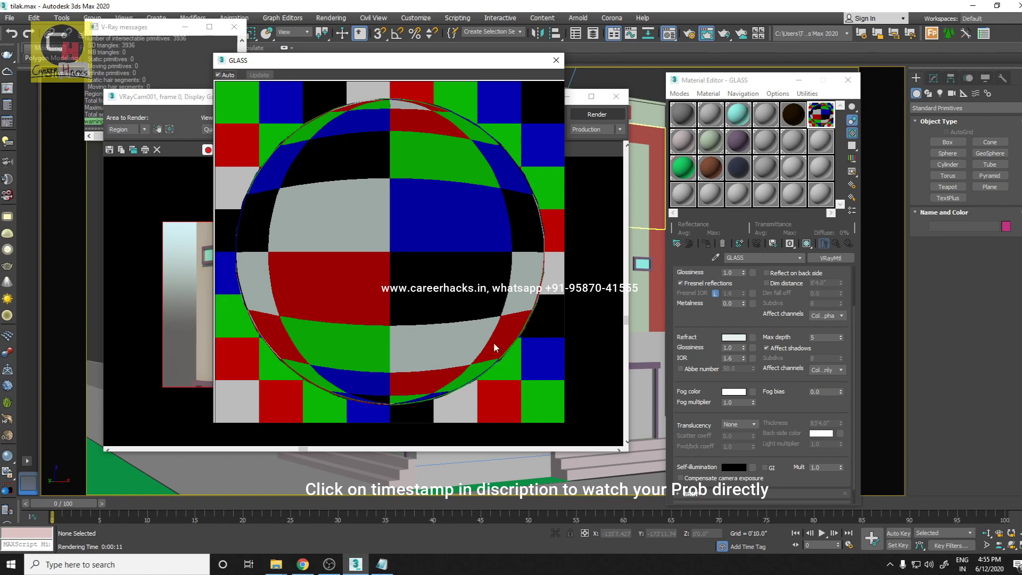
# - Try GLASS IOR values 1.0, 1.1, 1.6, 2.5 and 2.8, then preview it on a cube
pyautogui.moveTo(686, 345); pyautogui.dragTo(716, 356)
pyautogui.press('Return')
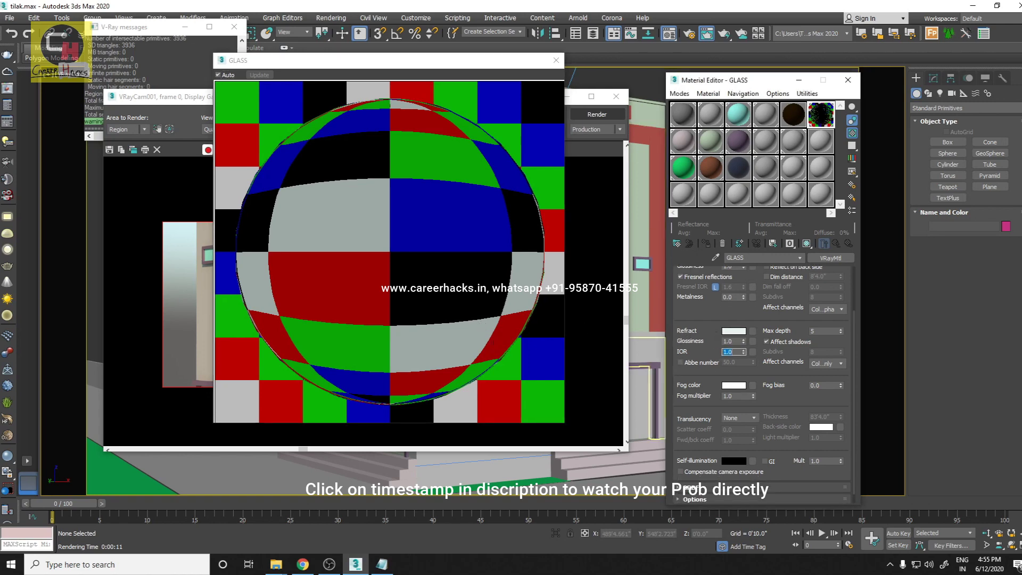
pyautogui.press('Return')
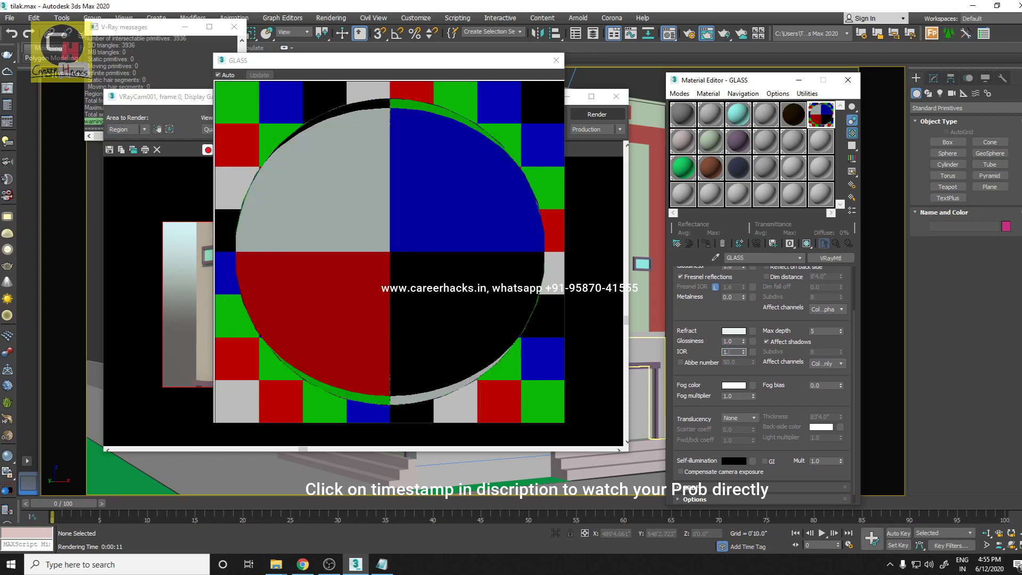
pyautogui.write('6')
pyautogui.press('Return')
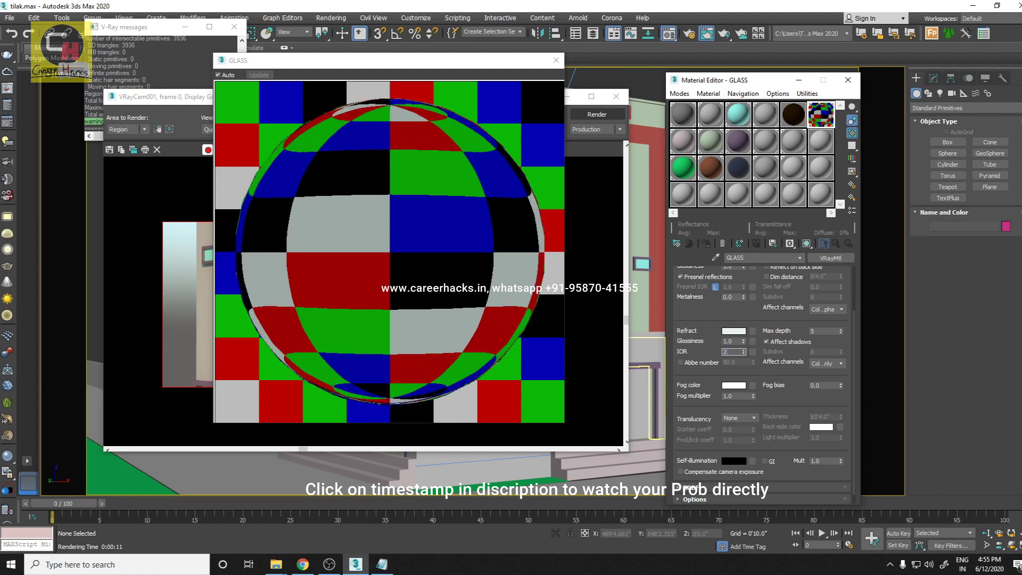
pyautogui.press('Return')
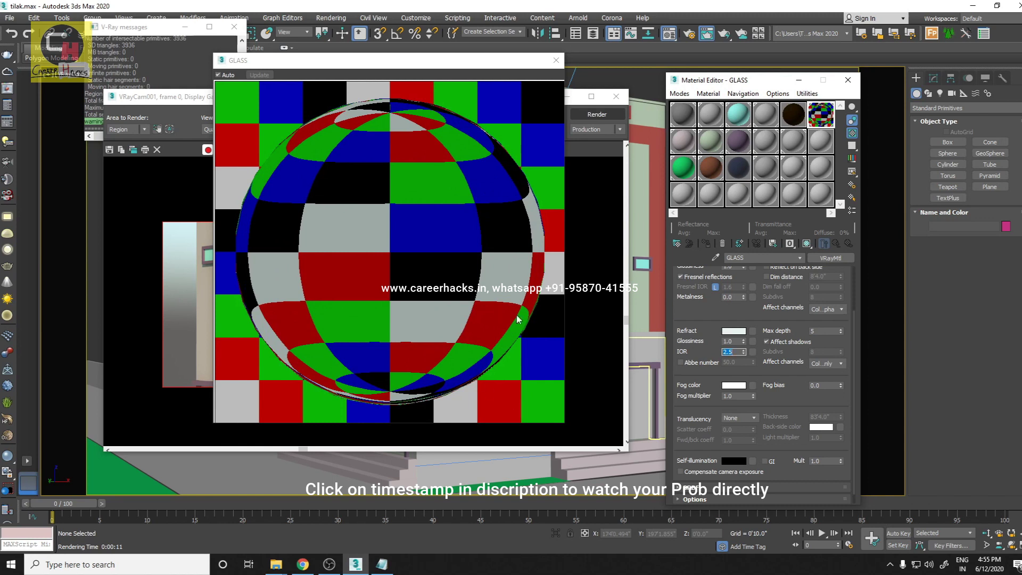
pyautogui.click(522, 393)
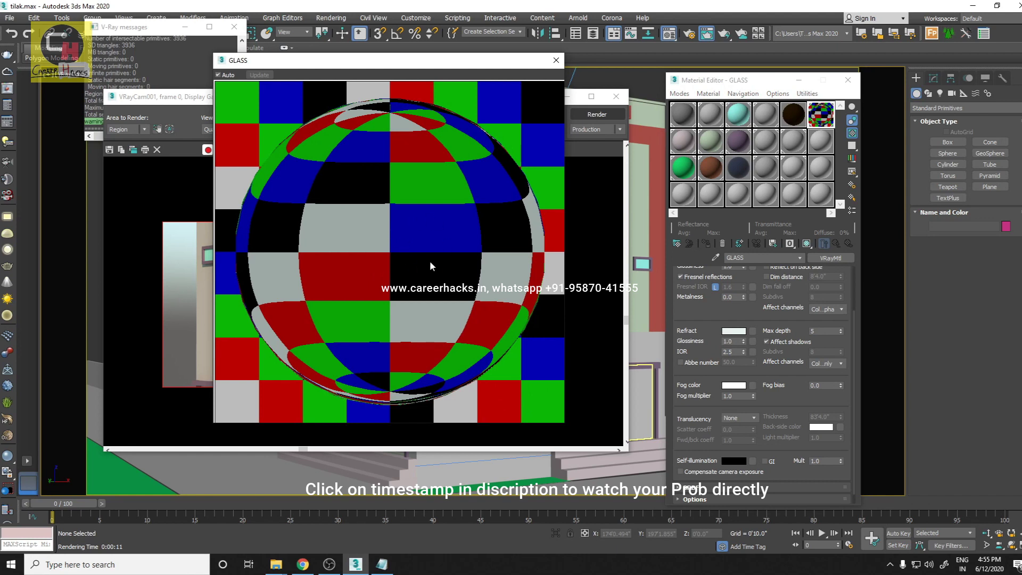
pyautogui.click(739, 354)
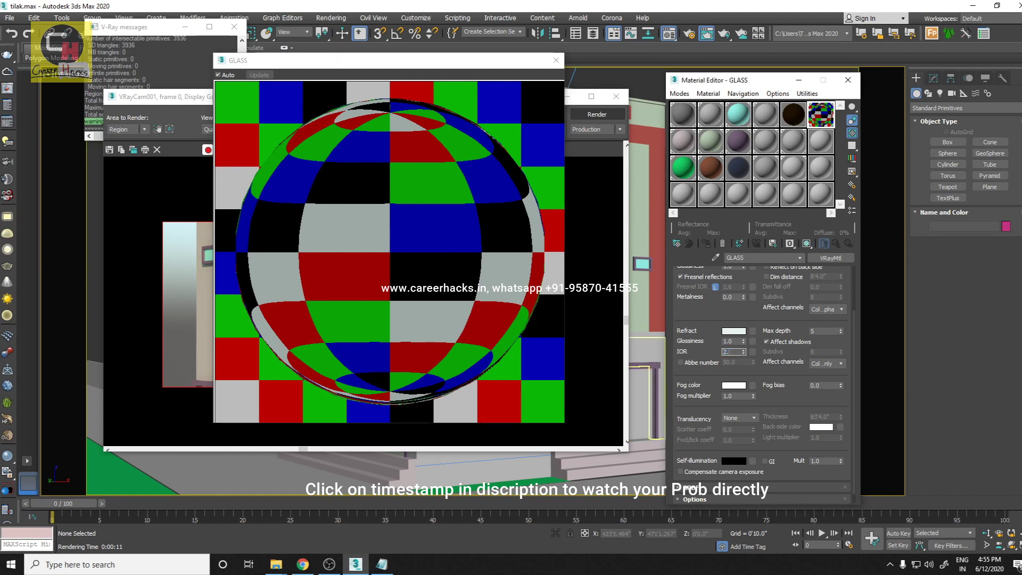
pyautogui.write('8')
pyautogui.press('Return')
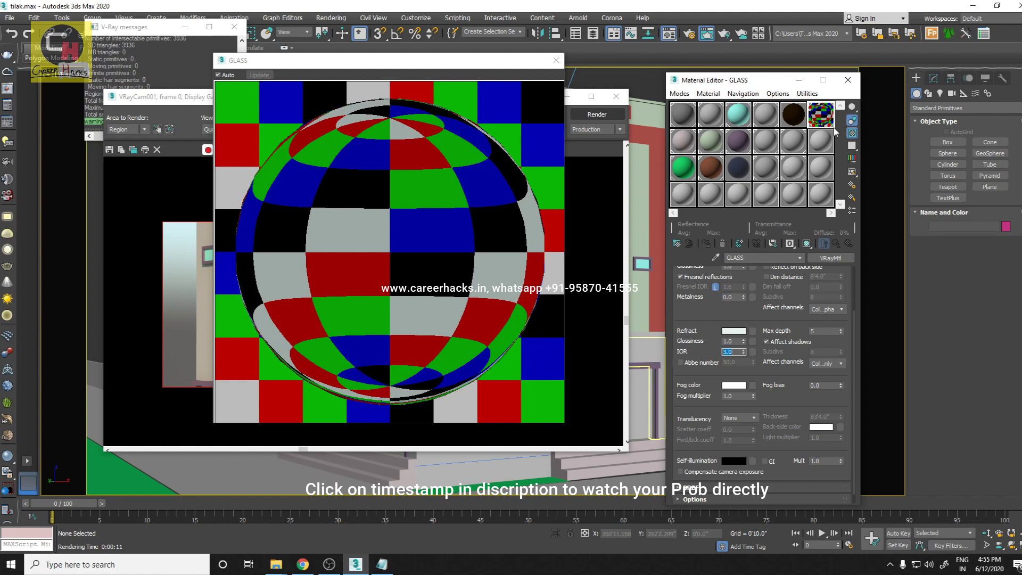
pyautogui.moveTo(852, 106); pyautogui.dragTo(889, 111)
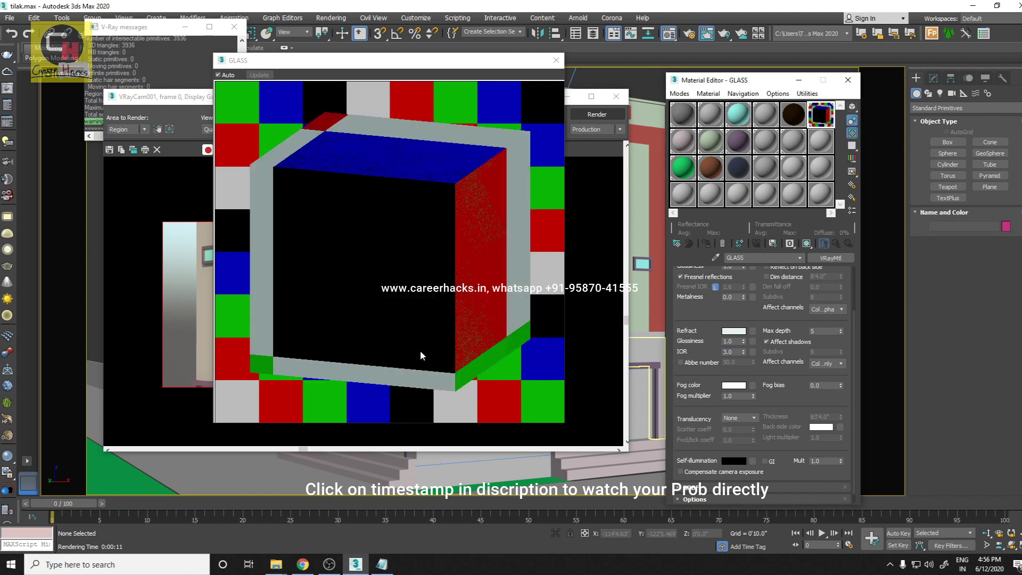
# - Return the sample preview to a sphere, set IOR to 4.0, and re-render the balcony
pyautogui.click(853, 107)
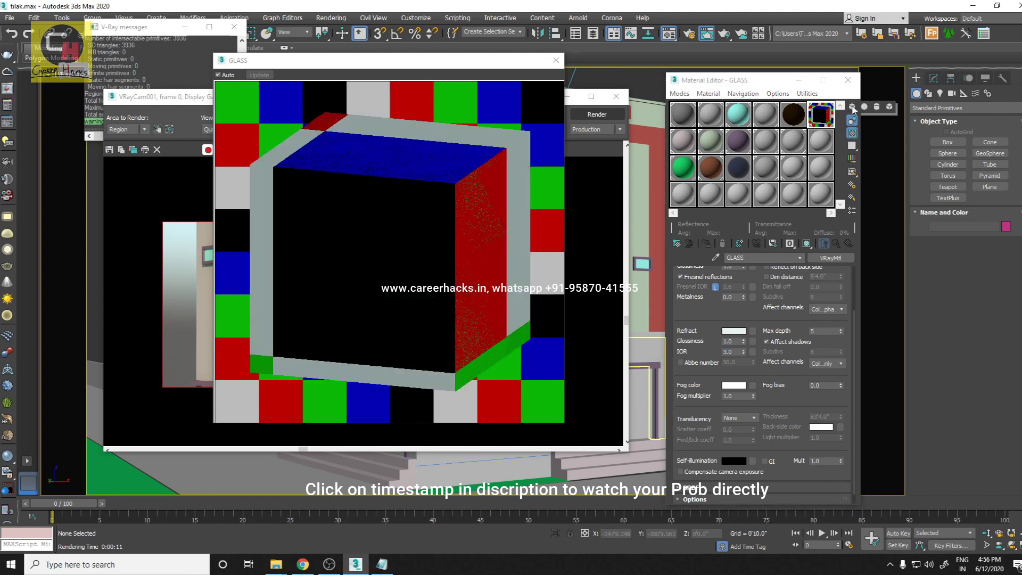
pyautogui.click(877, 109)
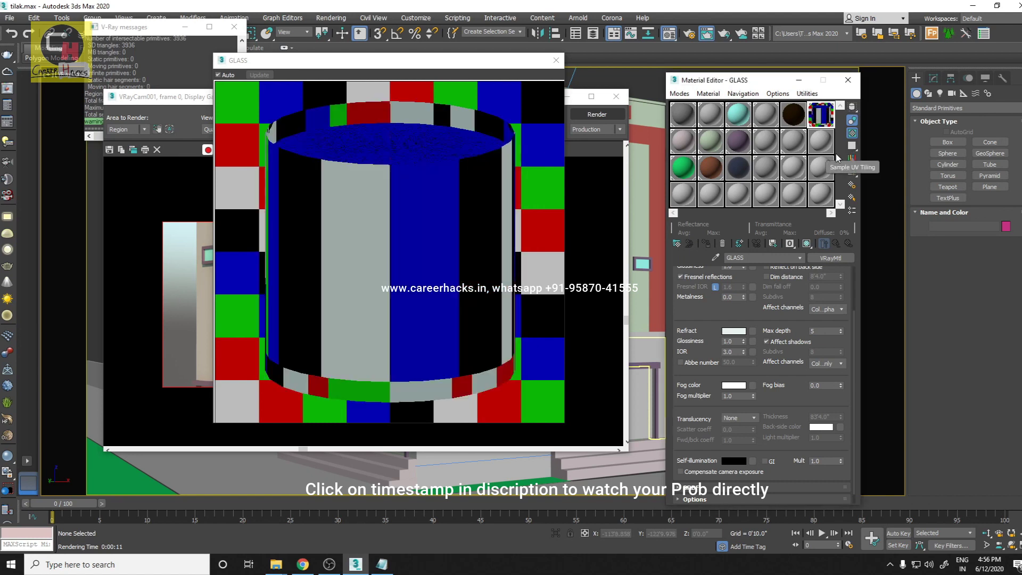
pyautogui.click(853, 110)
pyautogui.click(865, 108)
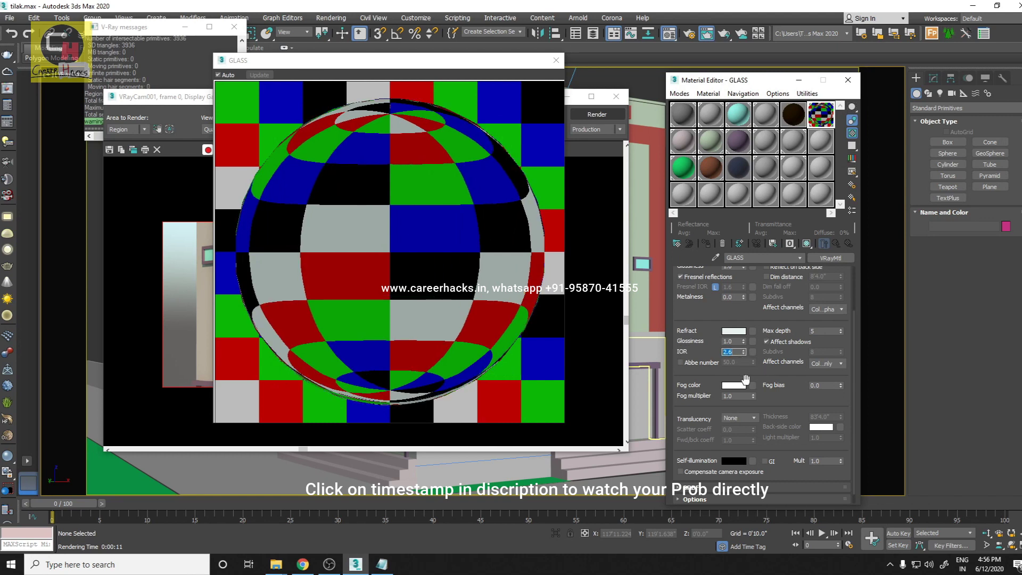
pyautogui.write('4')
pyautogui.press('Return')
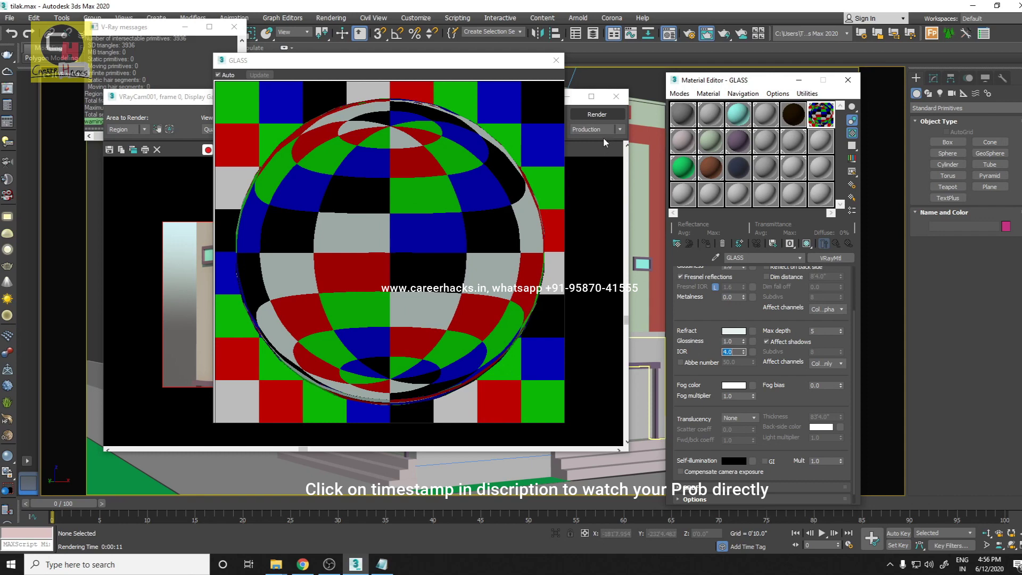
pyautogui.click(603, 115)
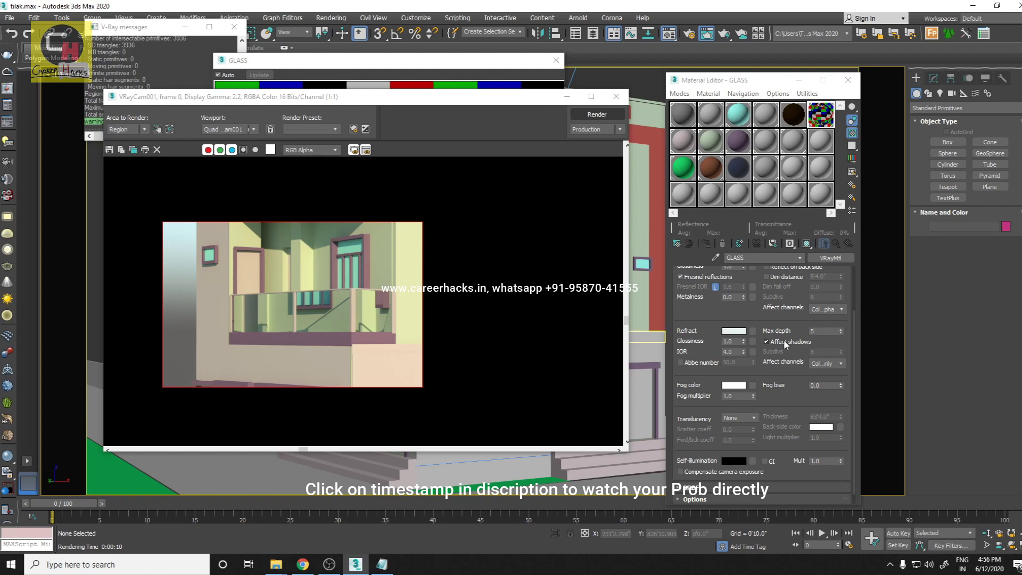
# - Switch the GLASS material's BRDF type to Phong
pyautogui.click(768, 365)
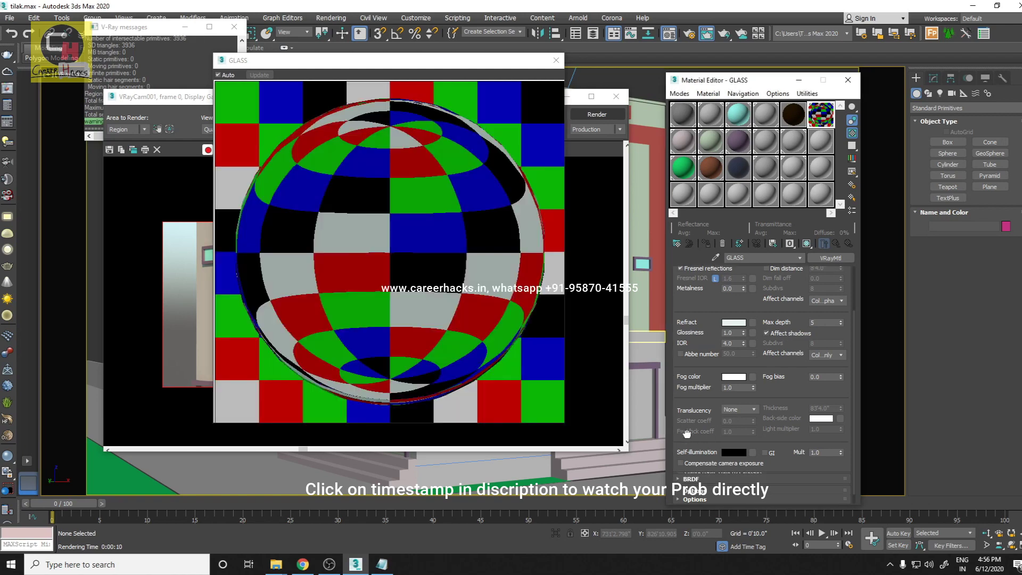
pyautogui.scroll(-1, 706, 483)
pyautogui.click(692, 475)
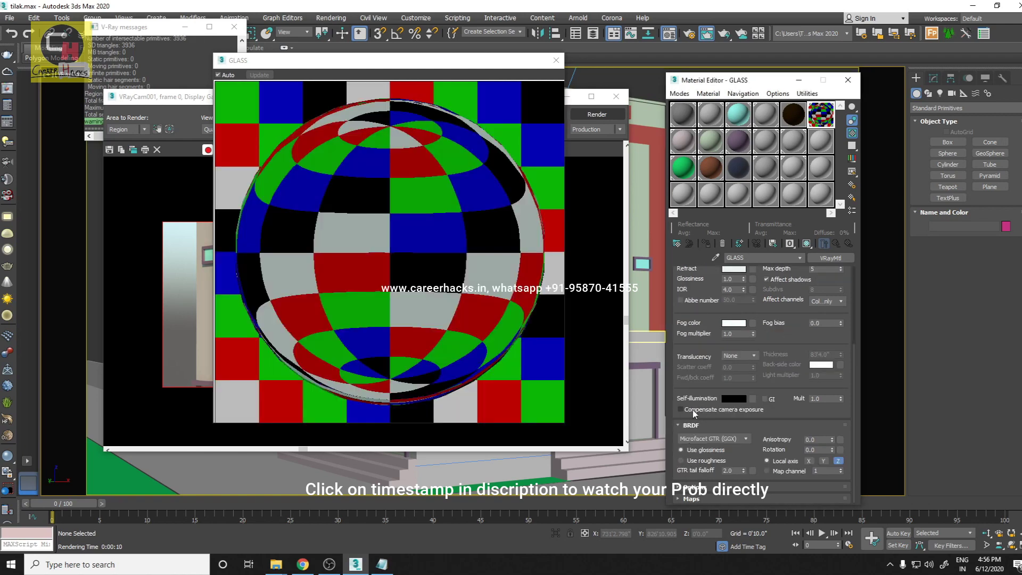
pyautogui.click(714, 439)
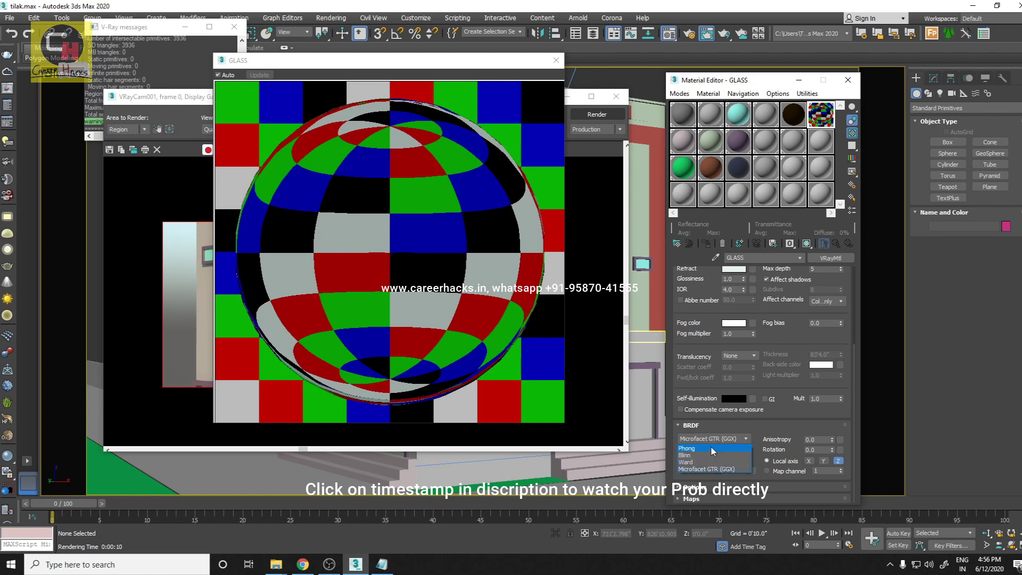
pyautogui.click(716, 450)
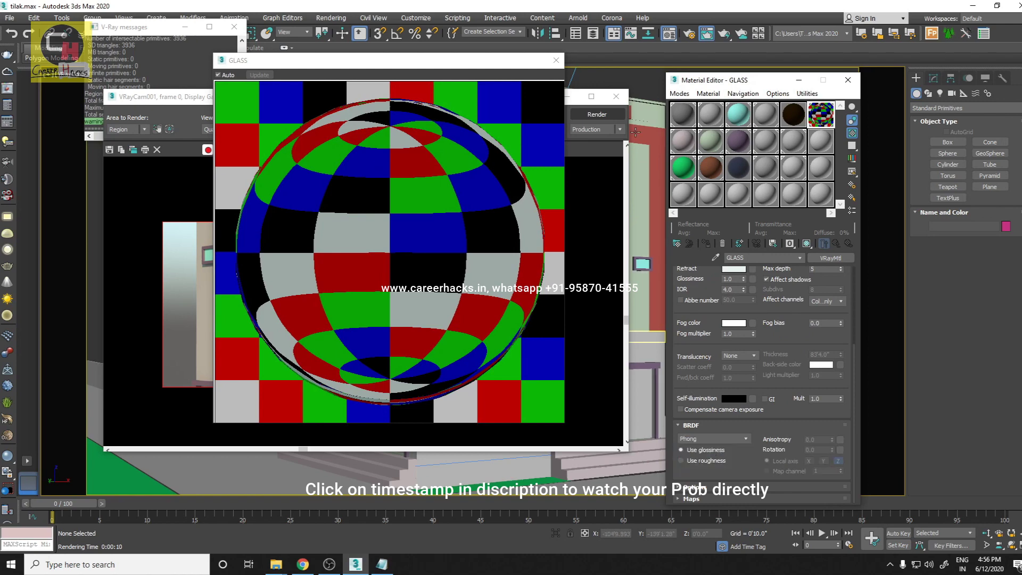
# - Start a balcony re-render, stop it, and close the render window
pyautogui.click(556, 60)
pyautogui.click(597, 114)
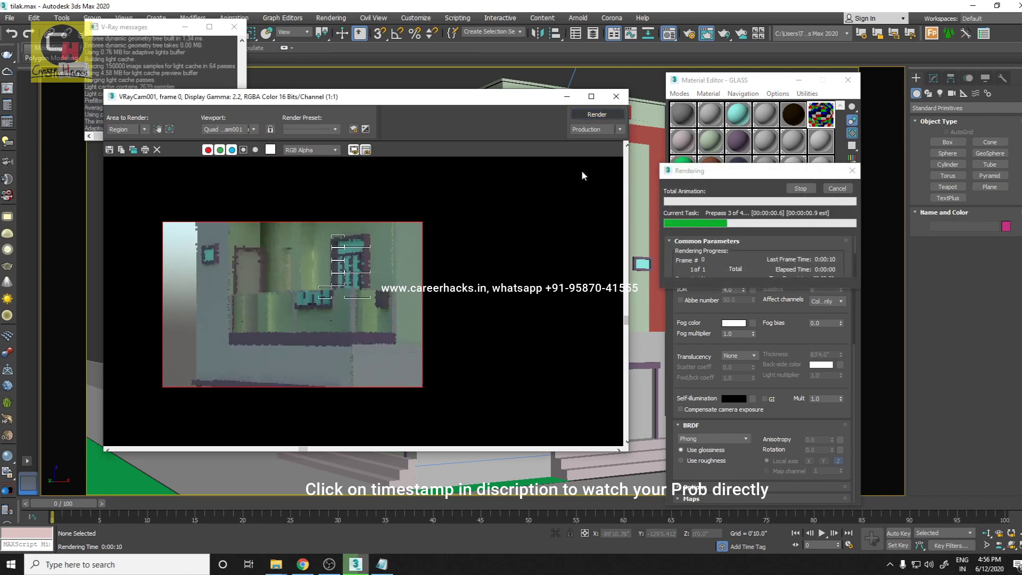
pyautogui.click(801, 188)
pyautogui.click(616, 96)
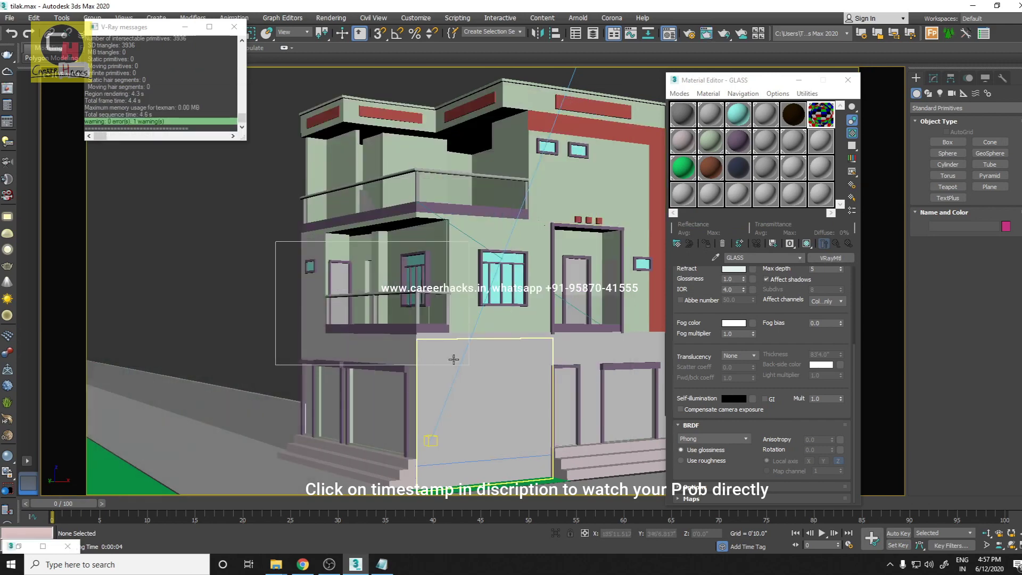
# - Select the balcony glass panel (Line102) and zoom in close on it
pyautogui.click(392, 302)
pyautogui.hotkey('alt', 'z')
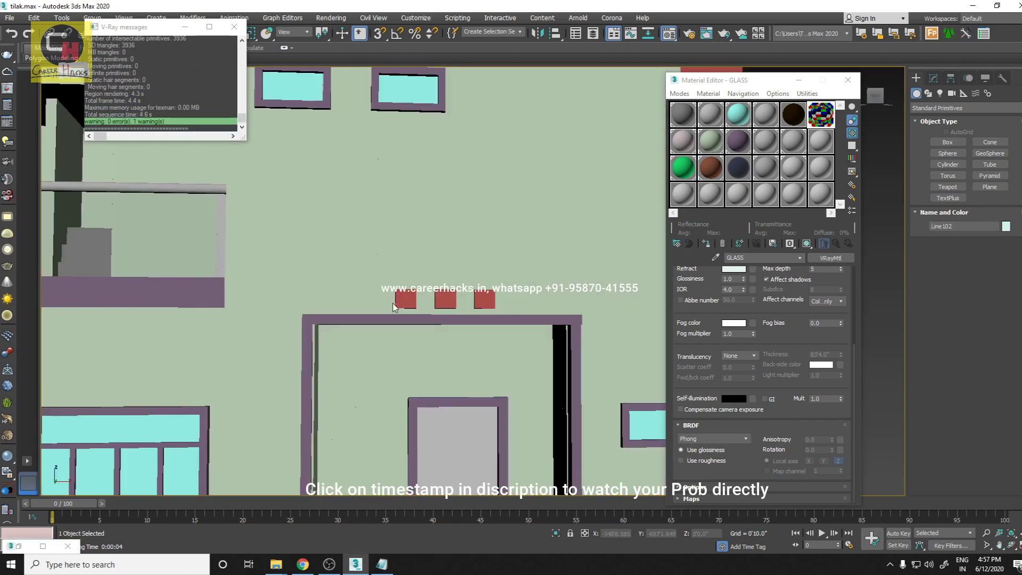
pyautogui.moveTo(393, 302)
pyautogui.mouseDown()
pyautogui.moveTo(391, 227)
pyautogui.moveTo(458, 335)
pyautogui.mouseUp()
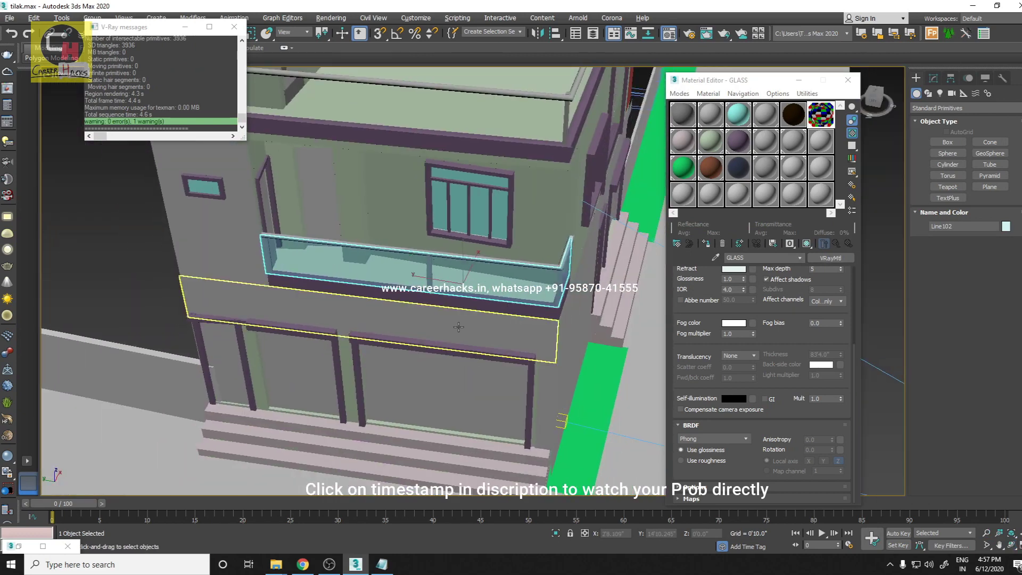
# - Hide the old balcony glass and isolate the two L-shaped parapet pieces
pyautogui.rightClick(489, 315)
pyautogui.click(511, 284)
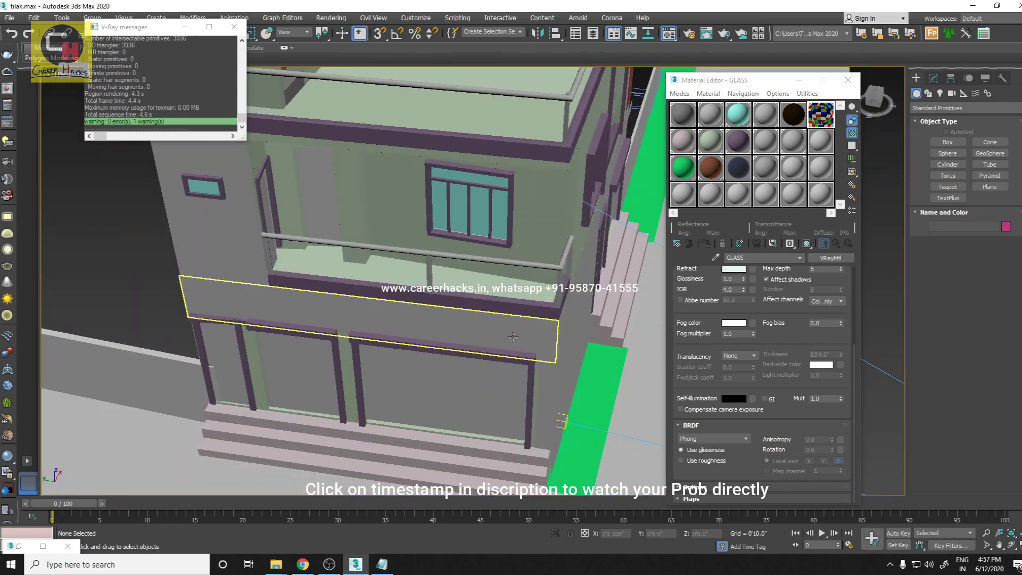
pyautogui.click(928, 94)
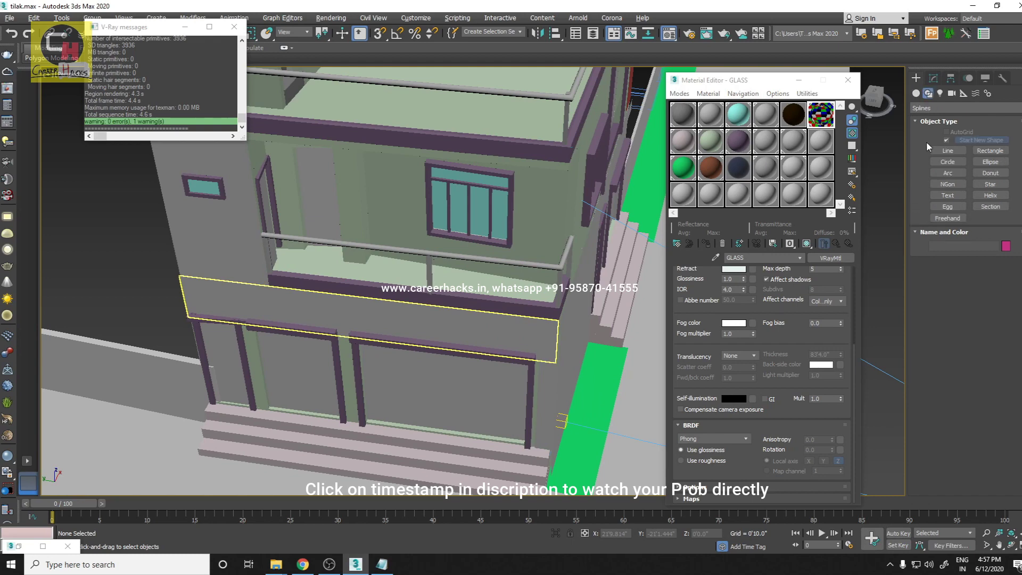
pyautogui.click(525, 305)
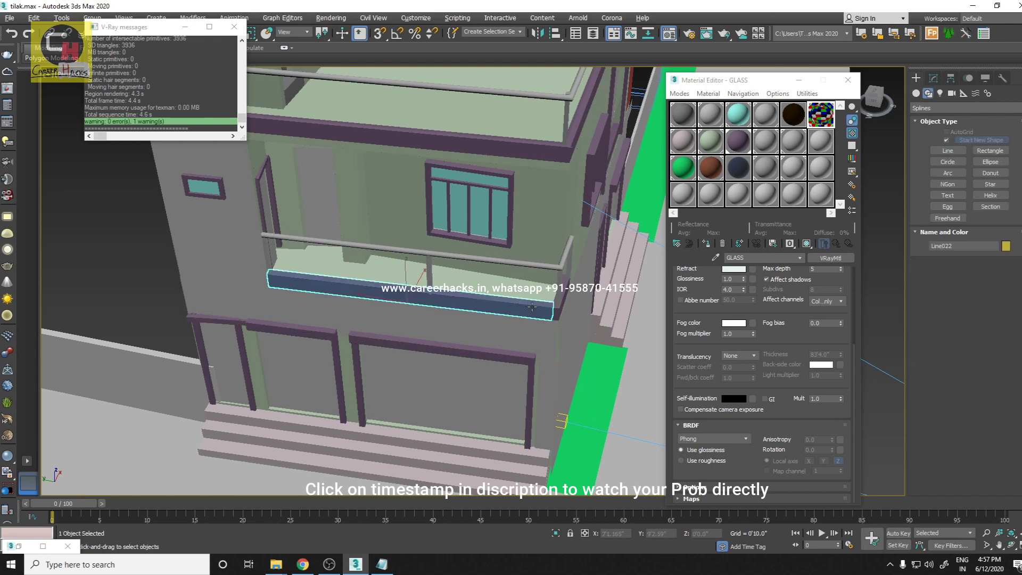
pyautogui.keyDown('alt'); pyautogui.moveTo(560, 302); pyautogui.dragTo(553, 350, button='middle'); pyautogui.keyUp('alt')
pyautogui.keyDown('ctrl'); pyautogui.click(554, 350); pyautogui.keyUp('ctrl')
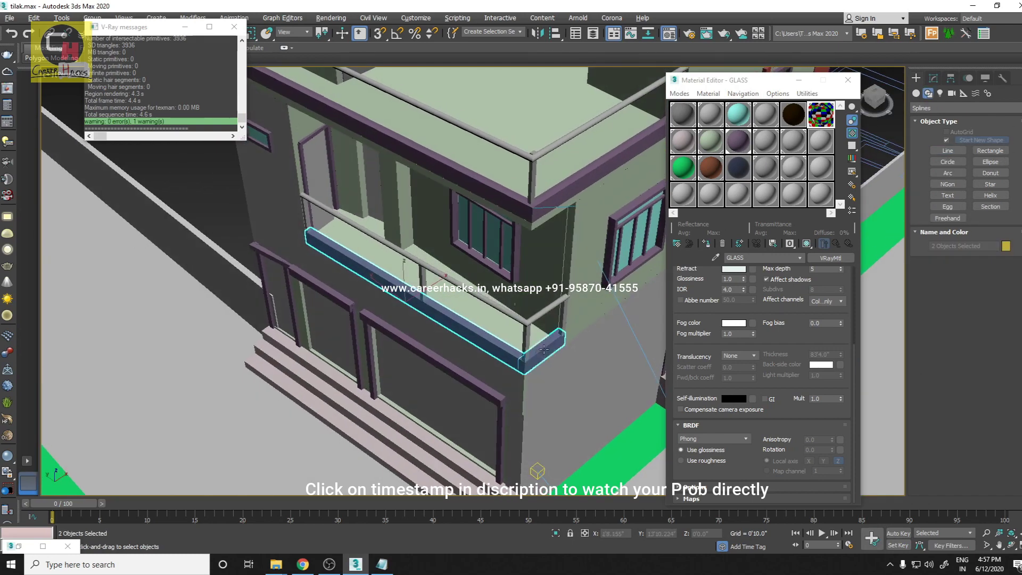
pyautogui.hotkey('alt', 'q')
pyautogui.scroll(-4, 426, 292)
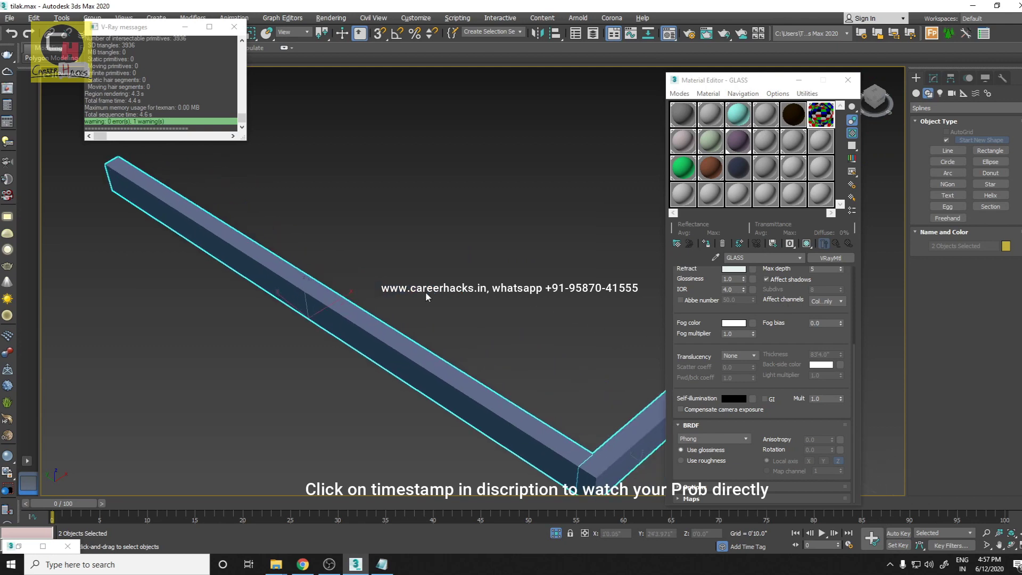
# - In Top view, trace a three-vertex L-shaped line along the parapet
pyautogui.press('t')
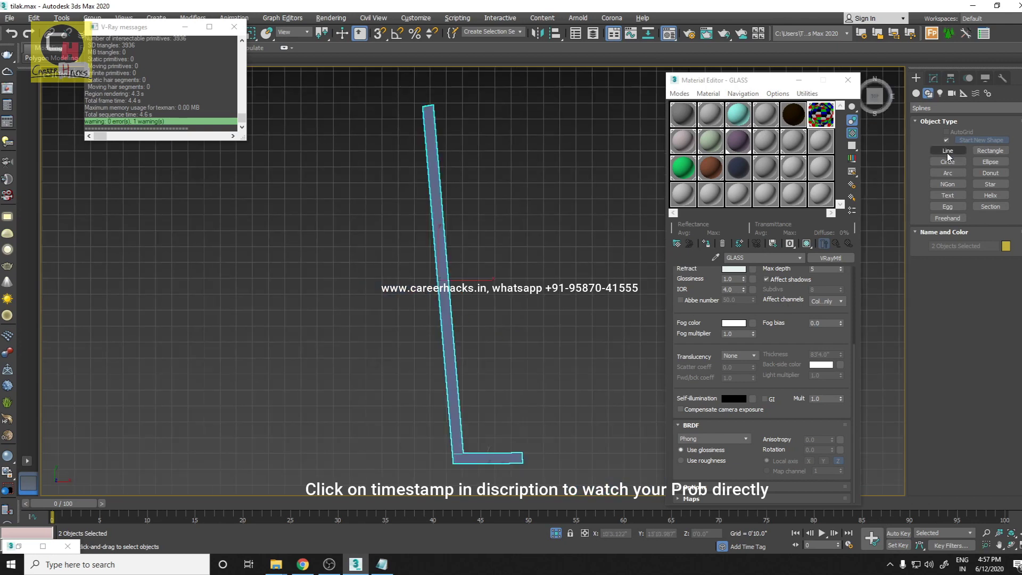
pyautogui.click(947, 154)
pyautogui.click(519, 461)
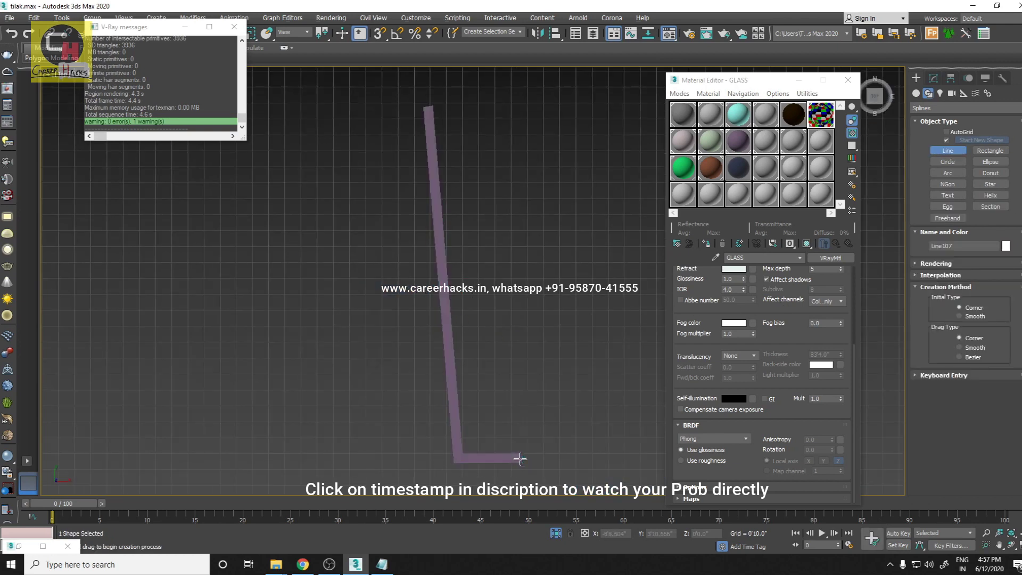
pyautogui.click(456, 459)
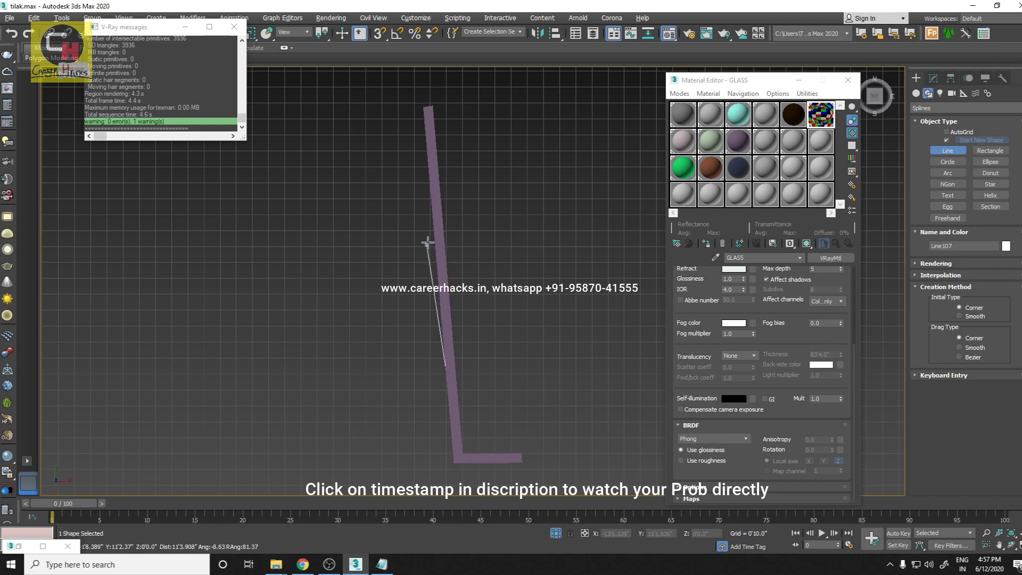
pyautogui.press('F3')
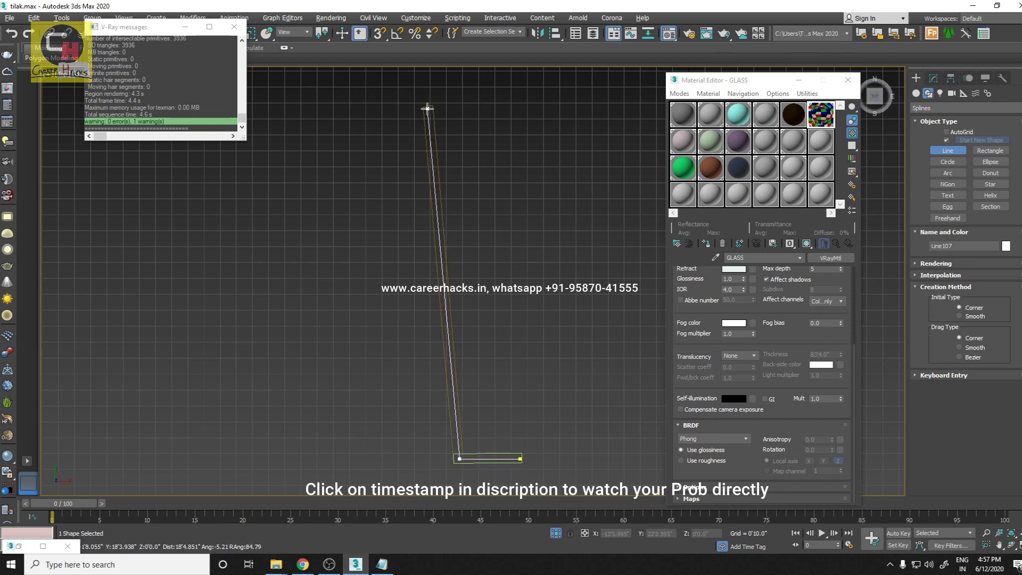
pyautogui.click(428, 107)
pyautogui.rightClick(542, 293)
pyautogui.rightClick(542, 293)
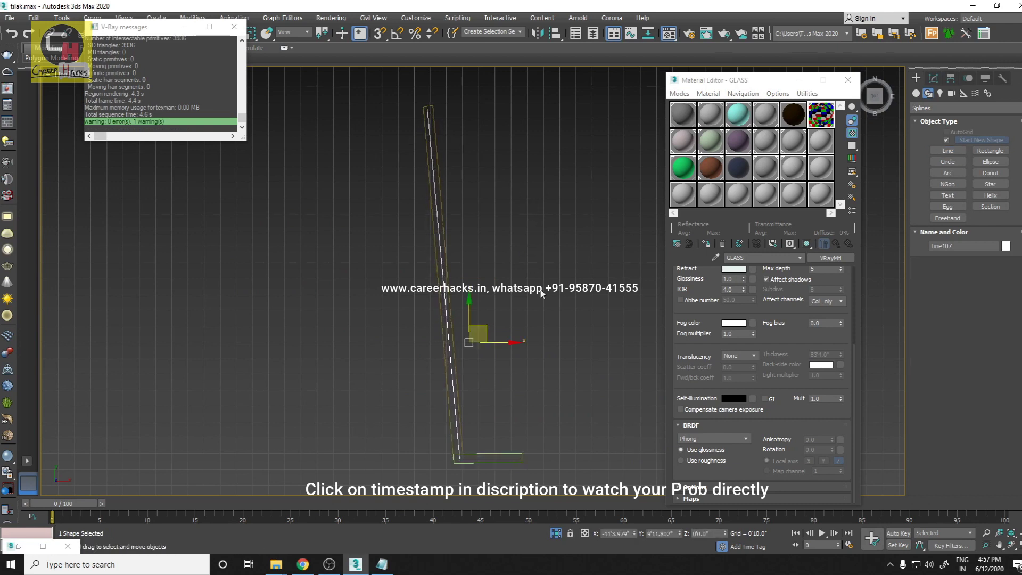
# - Add an Extrude modifier to the new line
pyautogui.click(933, 80)
pyautogui.click(939, 114)
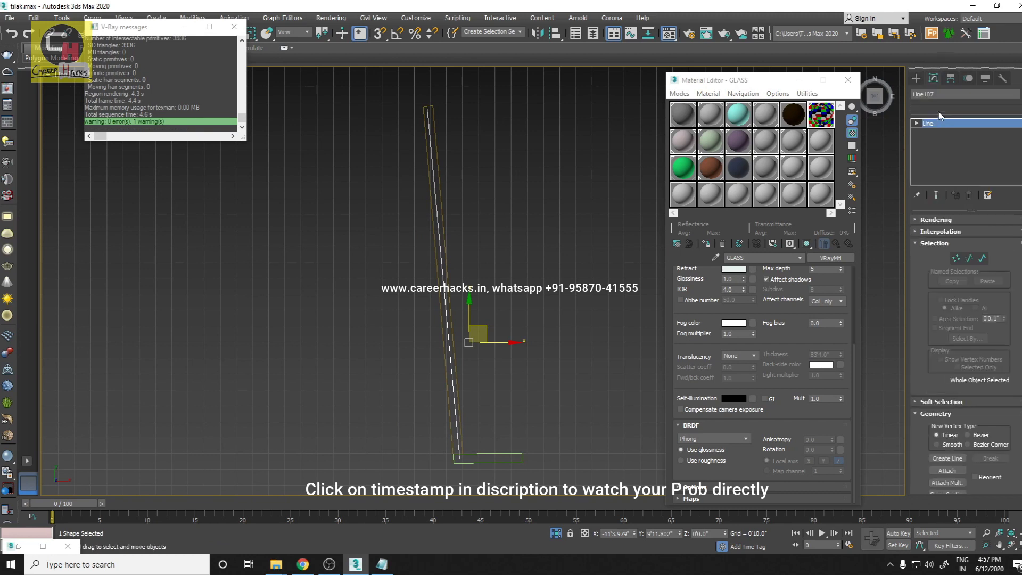
pyautogui.write('ext')
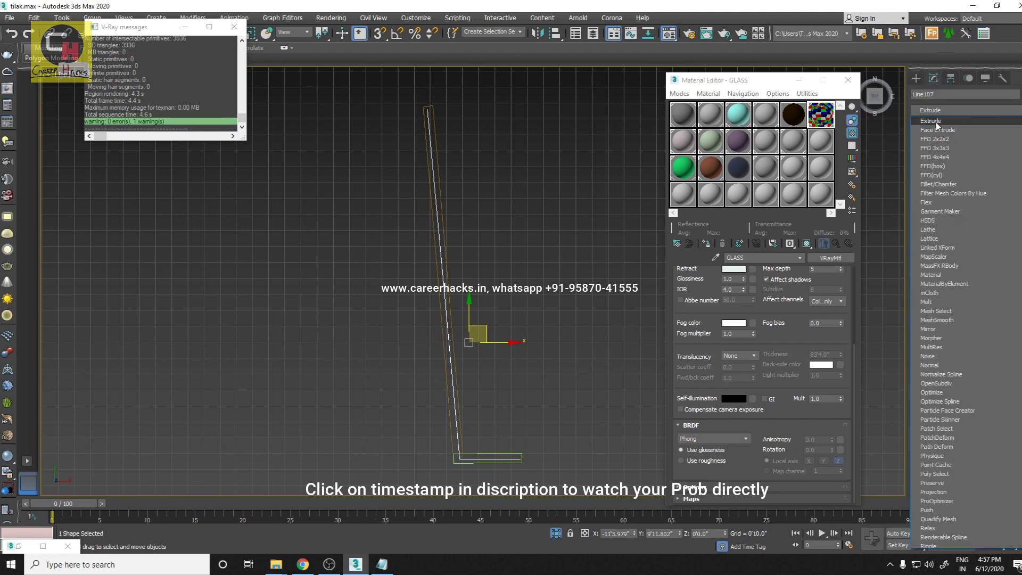
pyautogui.press('Return')
# - Snap the extruded shape onto the parapet top and set its height to 3'1.0"
pyautogui.press('p')
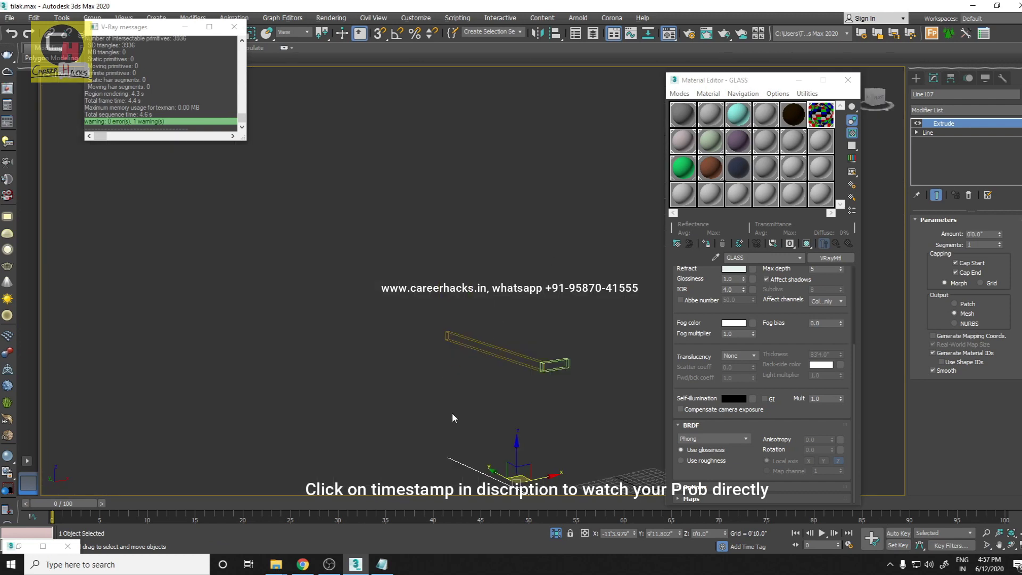
pyautogui.moveTo(452, 418); pyautogui.dragTo(463, 427, button='middle')
pyautogui.moveTo(465, 412); pyautogui.dragTo(462, 269)
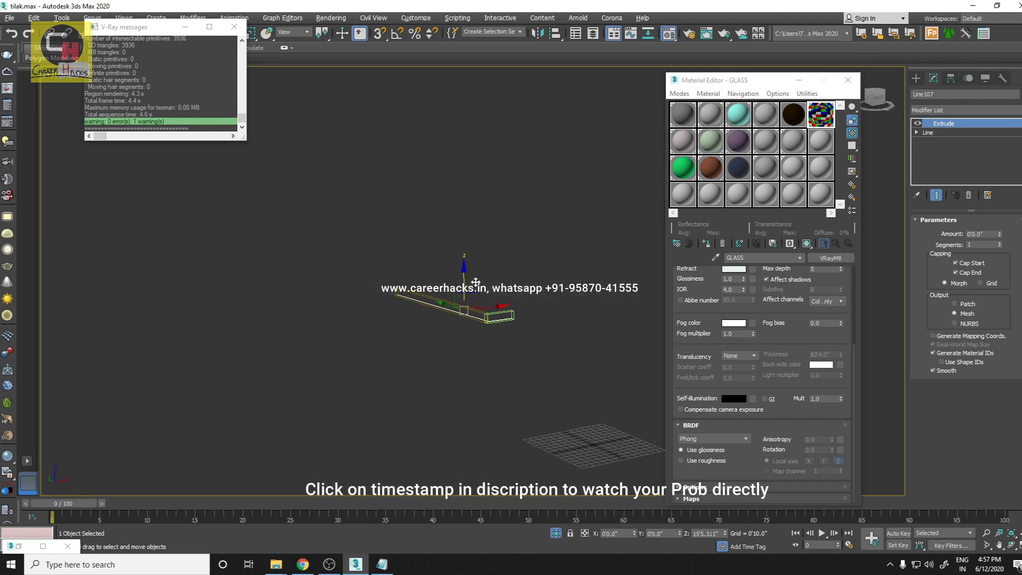
pyautogui.scroll(4, 466, 274)
pyautogui.moveTo(501, 293); pyautogui.dragTo(459, 280, button='middle')
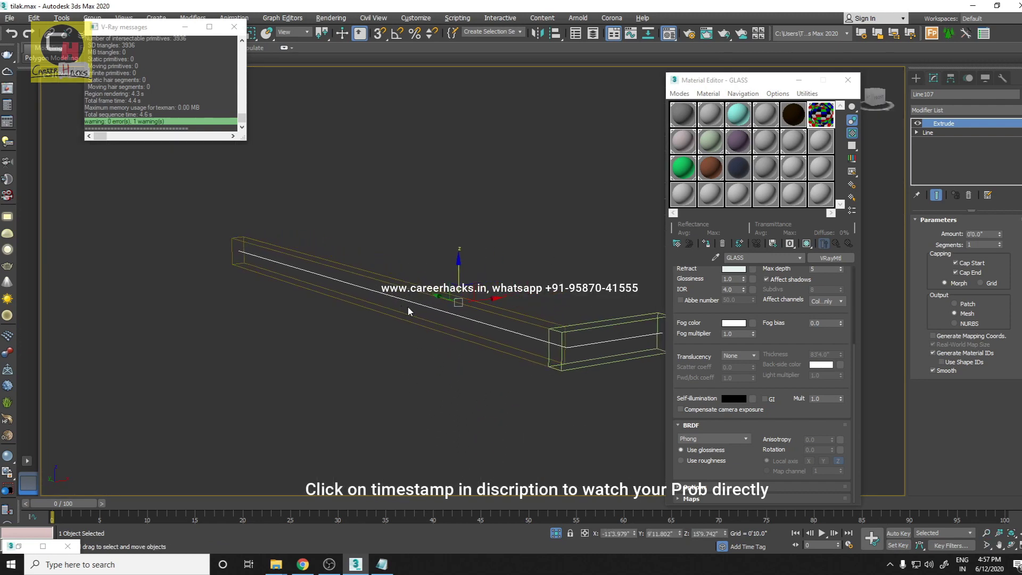
pyautogui.press('F3')
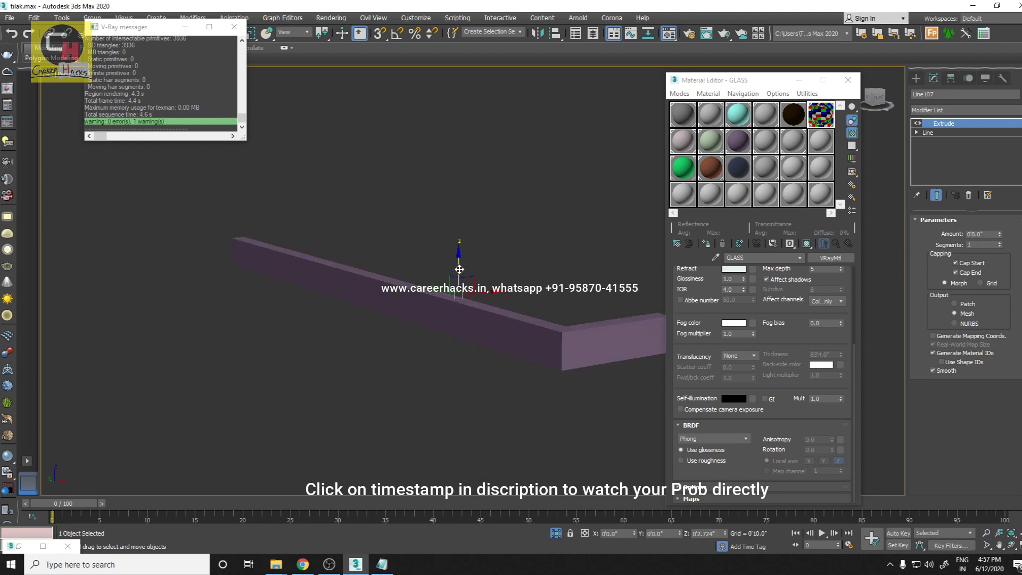
pyautogui.moveTo(458, 277); pyautogui.dragTo(459, 261)
pyautogui.press('s')
pyautogui.moveTo(559, 331); pyautogui.dragTo(456, 293)
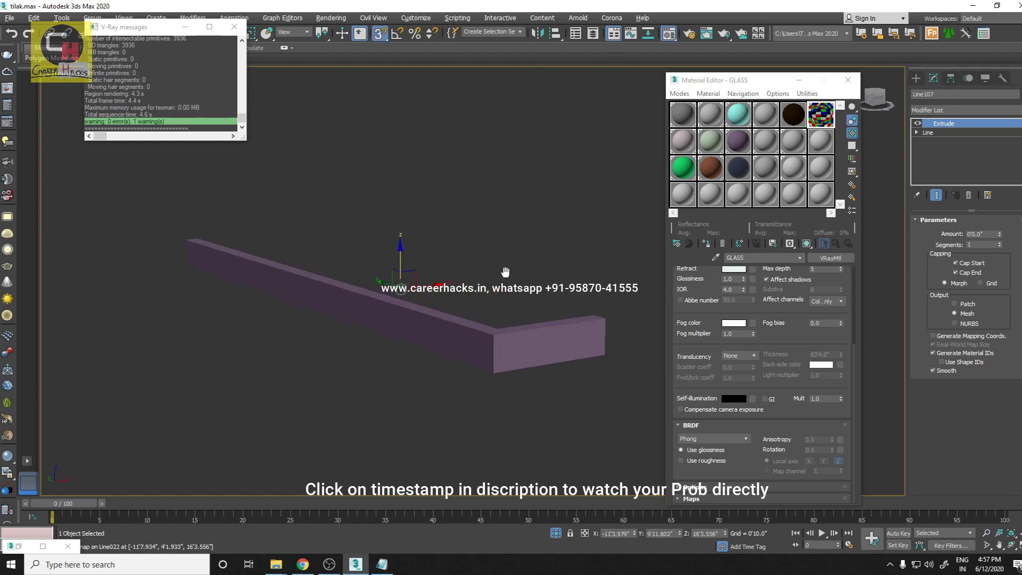
pyautogui.keyDown('alt'); pyautogui.moveTo(502, 288); pyautogui.dragTo(478, 246, button='middle'); pyautogui.keyUp('alt')
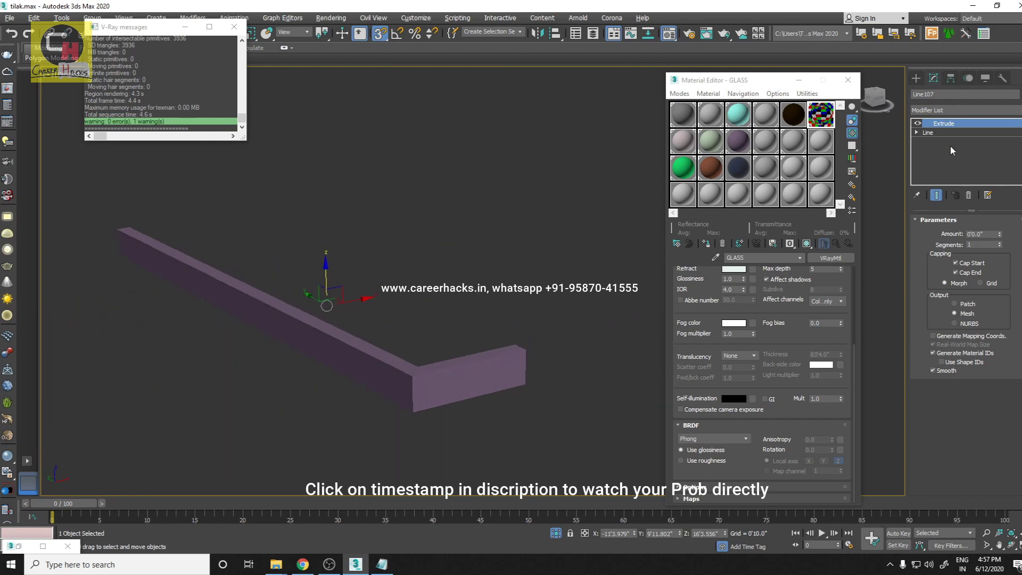
pyautogui.moveTo(1000, 238); pyautogui.dragTo(1000, 192)
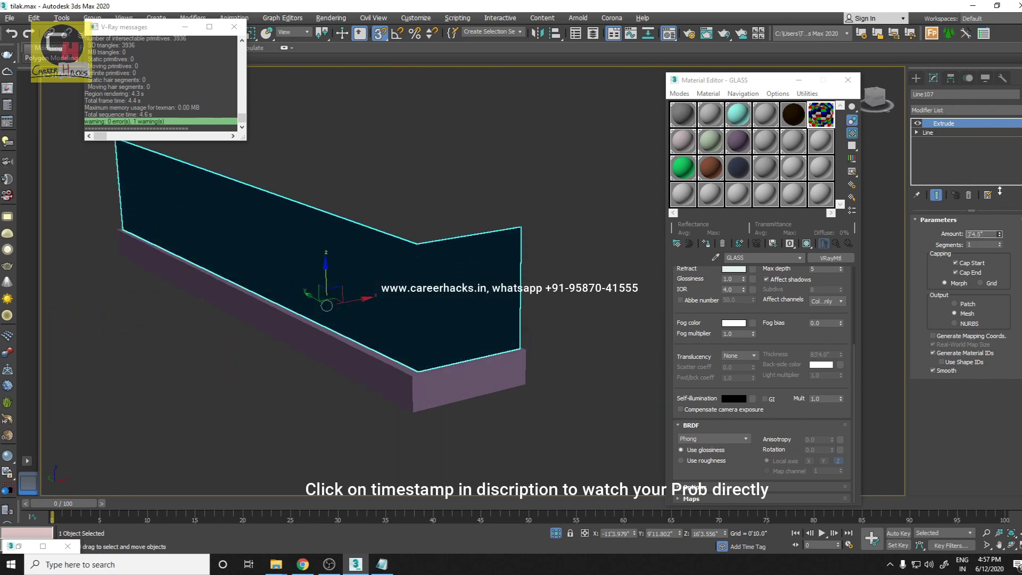
pyautogui.keyDown('alt'); pyautogui.moveTo(466, 209); pyautogui.dragTo(477, 267, button='middle'); pyautogui.keyUp('alt')
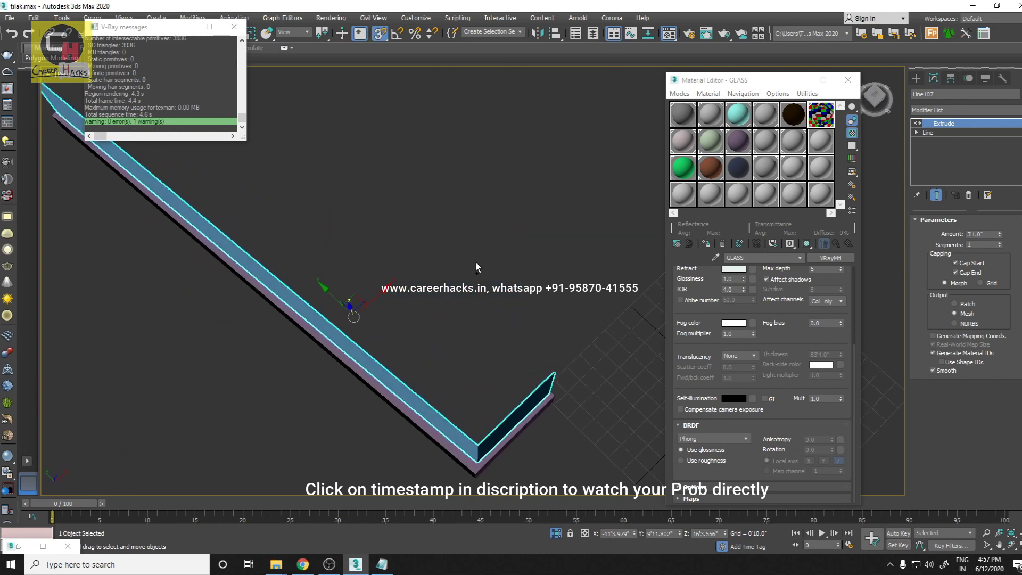
# - Add a Shell modifier with Straighten Corners enabled to thicken the wall
pyautogui.click(947, 110)
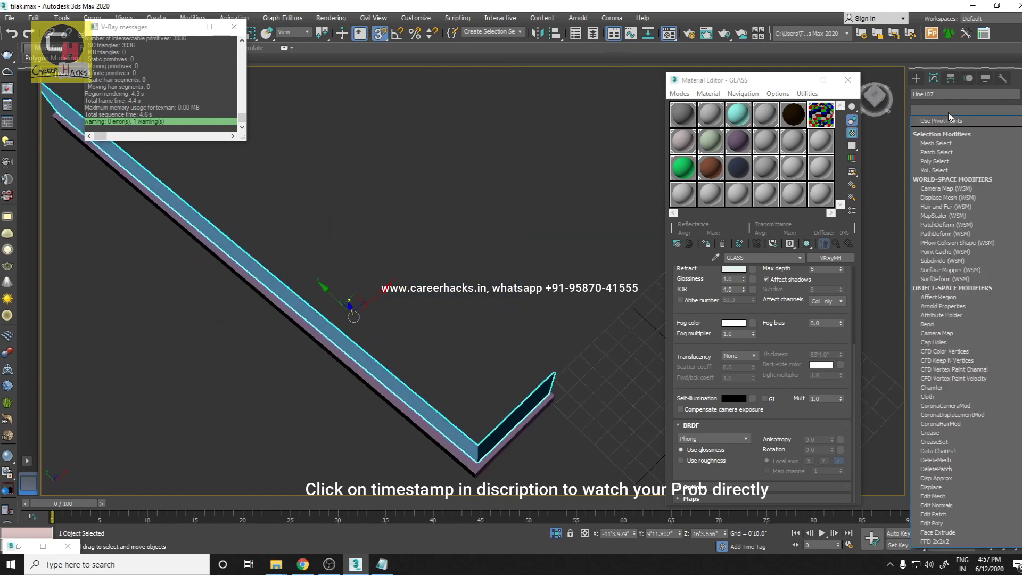
pyautogui.scroll(-5, 940, 168)
pyautogui.click(927, 183)
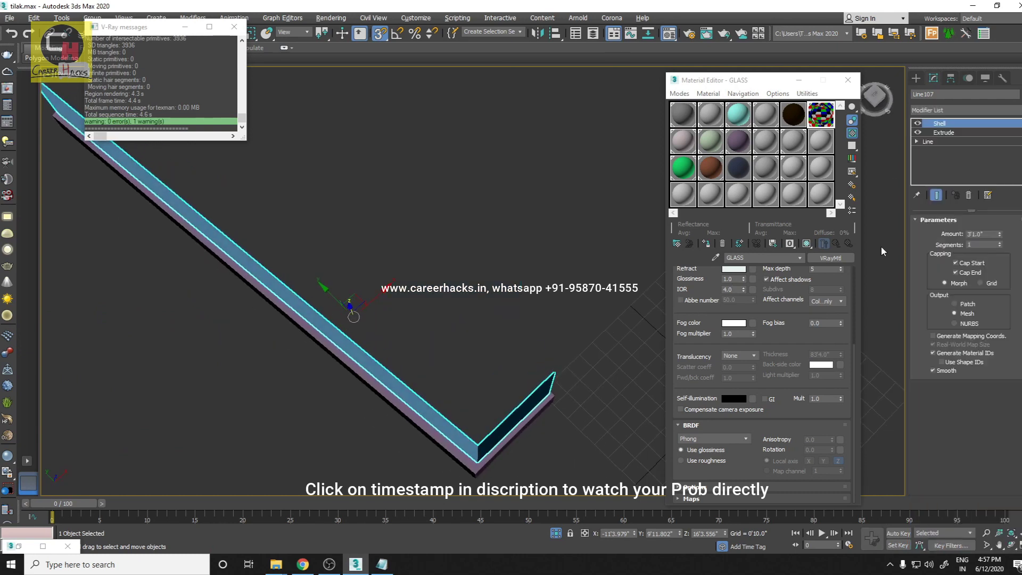
pyautogui.scroll(-2, 916, 448)
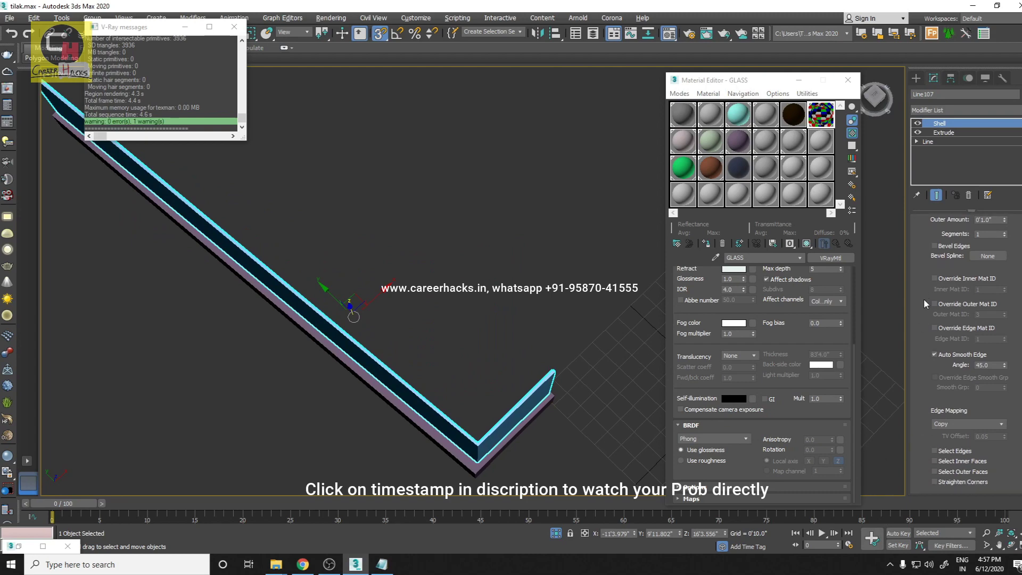
pyautogui.click(935, 483)
pyautogui.moveTo(421, 348)
pyautogui.keyDown('alt'); pyautogui.mouseDown(button='middle')
pyautogui.moveTo(438, 303)
pyautogui.moveTo(272, 327)
pyautogui.moveTo(440, 278)
pyautogui.moveTo(473, 283)
pyautogui.mouseUp(button='middle'); pyautogui.keyUp('alt')
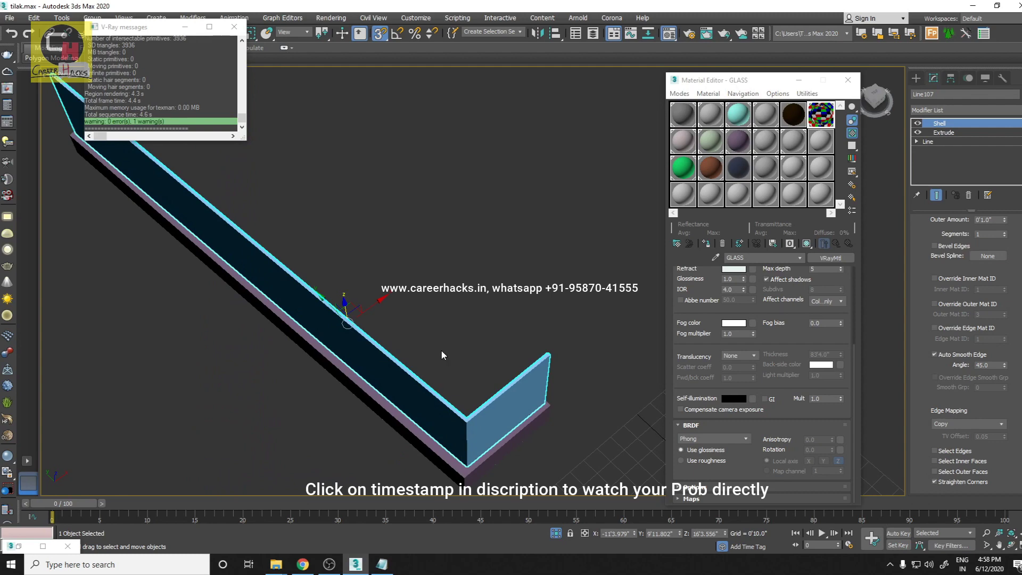
pyautogui.moveTo(445, 351)
pyautogui.keyDown('alt'); pyautogui.mouseDown(button='middle')
pyautogui.moveTo(463, 301)
pyautogui.moveTo(453, 231)
pyautogui.moveTo(500, 340)
pyautogui.moveTo(492, 307)
pyautogui.mouseUp(button='middle'); pyautogui.keyUp('alt')
# - Unhide all the hidden building geometry and orbit to the balcony
pyautogui.rightClick(519, 302)
pyautogui.click(538, 249)
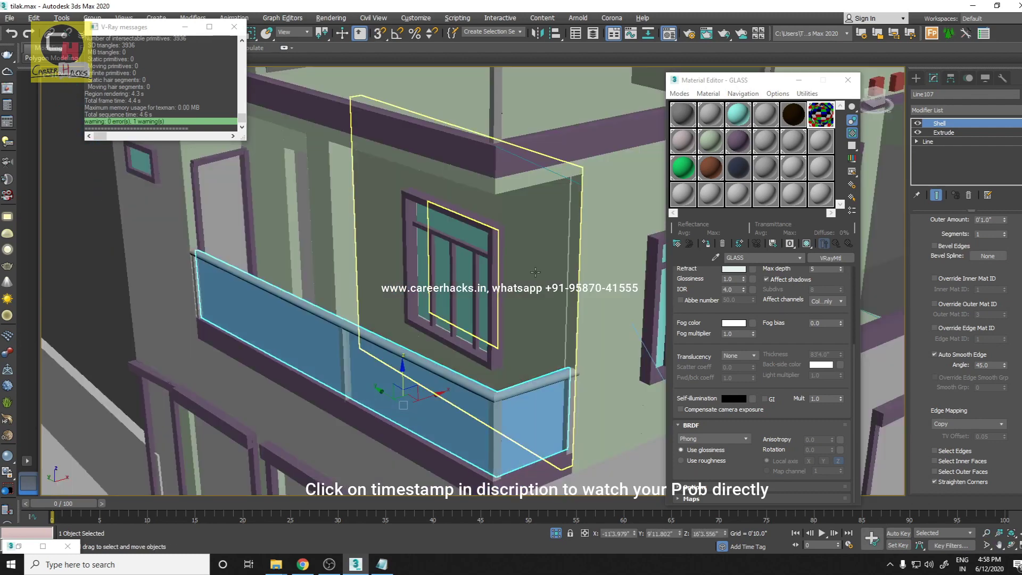
pyautogui.keyDown('alt'); pyautogui.moveTo(477, 373); pyautogui.dragTo(665, 374, button='middle'); pyautogui.keyUp('alt')
# - Set the GLASS Refract IOR to 1.6 and assign it to the new wall
pyautogui.moveTo(697, 315); pyautogui.dragTo(741, 412)
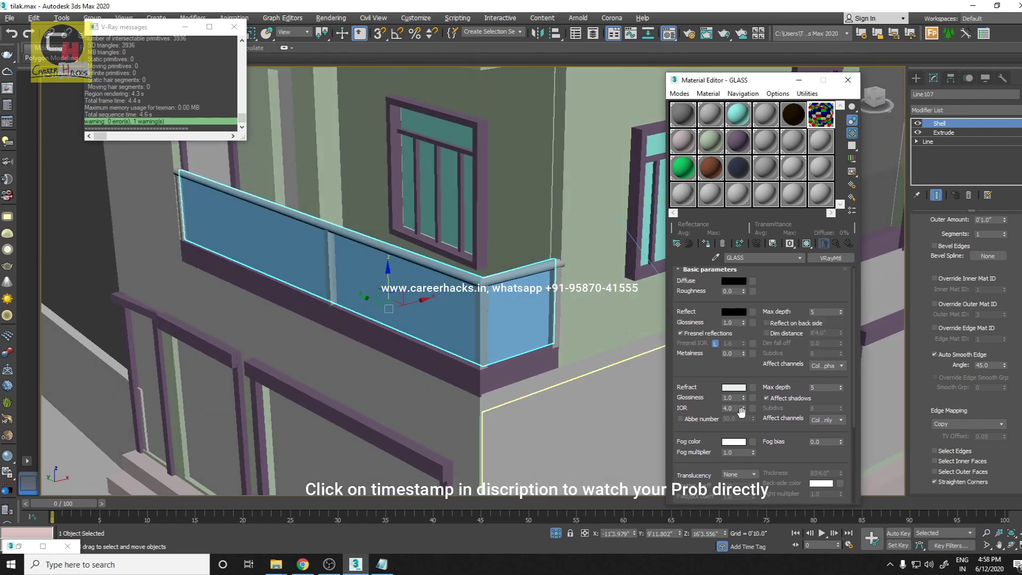
pyautogui.write('1.6')
pyautogui.press('Return')
pyautogui.click(707, 244)
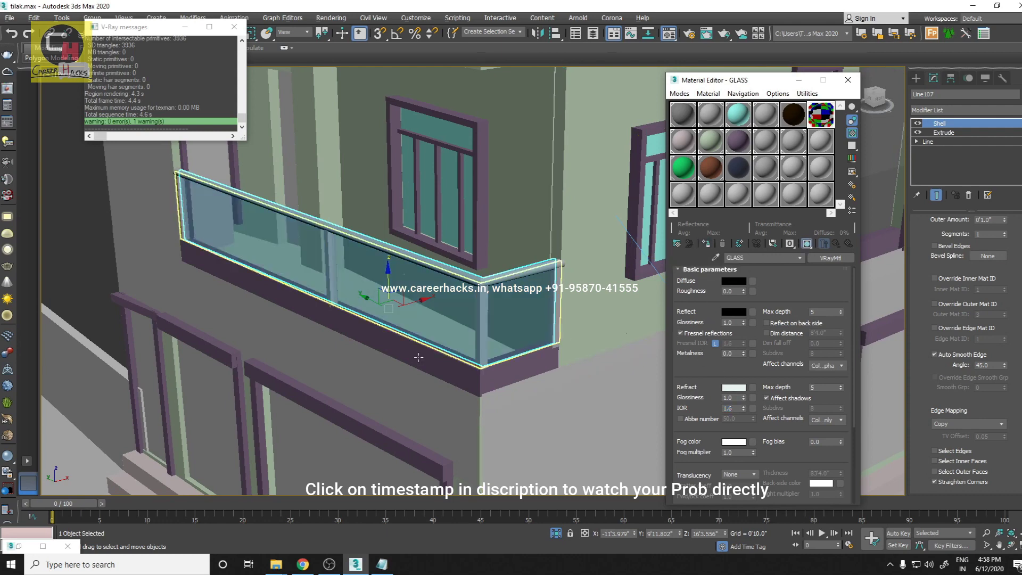
pyautogui.scroll(-5, 344, 317)
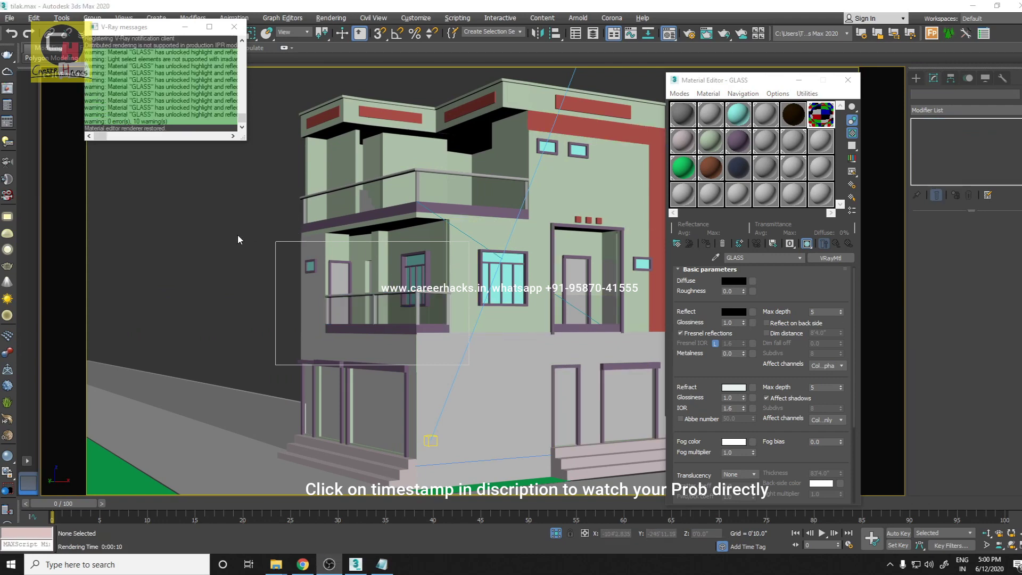
# - Render the balcony region, then stop the render partway
pyautogui.hotkey('shift', 'q')
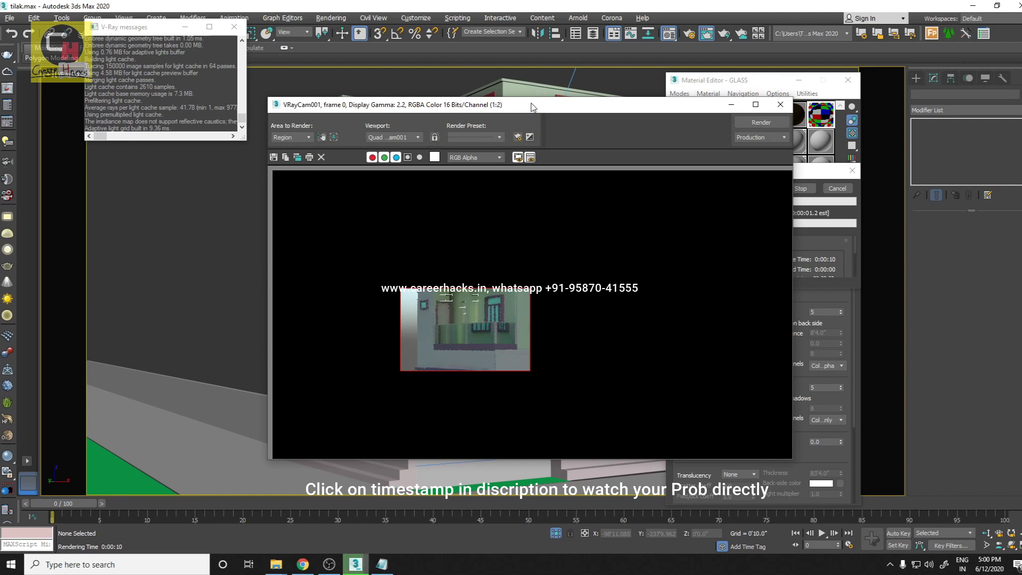
pyautogui.moveTo(533, 106); pyautogui.dragTo(454, 63)
pyautogui.scroll(2, 391, 304)
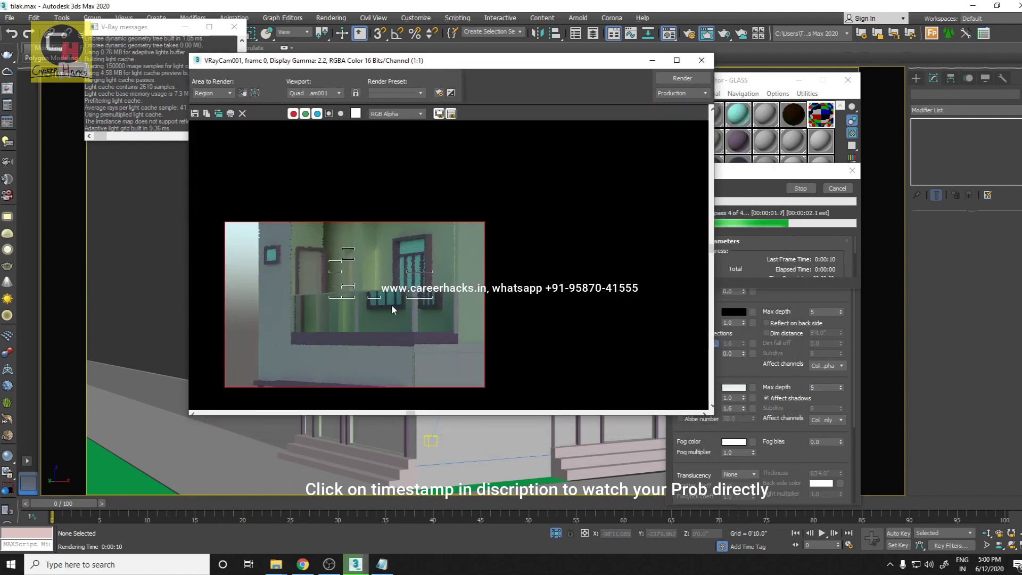
pyautogui.moveTo(476, 60); pyautogui.dragTo(404, 70)
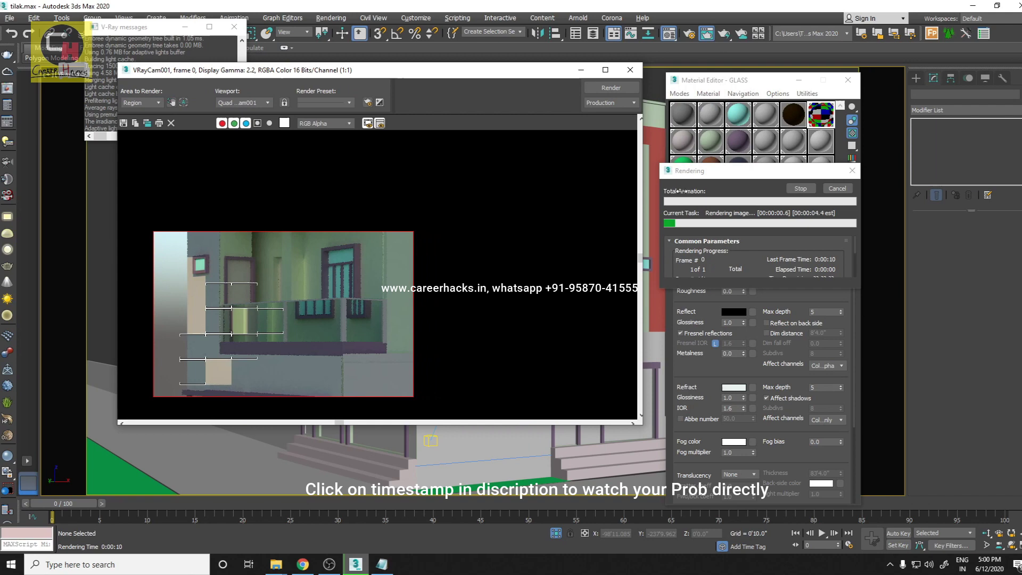
pyautogui.click(803, 189)
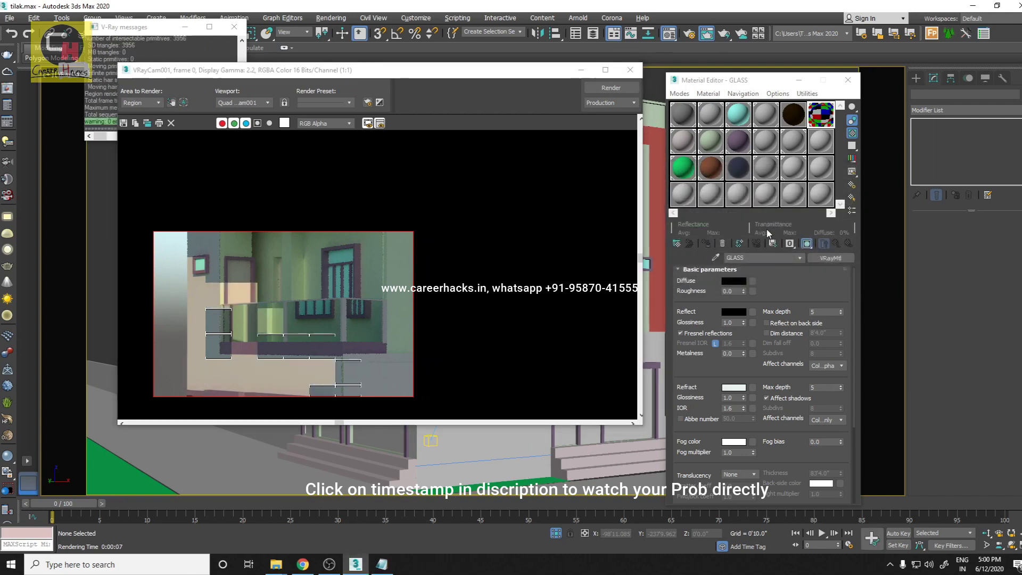
# - Change the GLASS IOR to 3.0, then 1.0, previewing the enlarged sample sphere
pyautogui.click(739, 409)
pyautogui.doubleClick(810, 124)
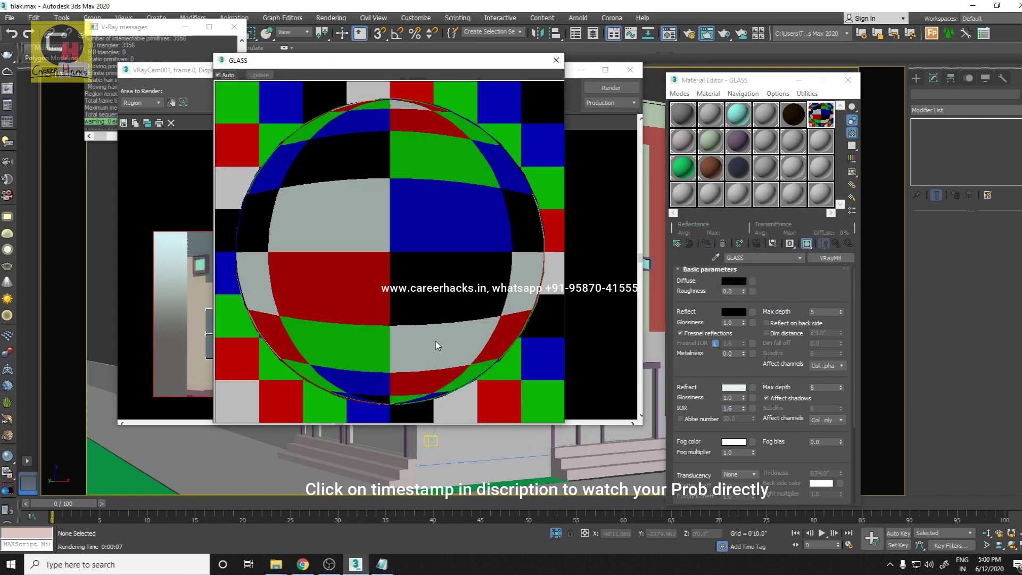
pyautogui.click(737, 408)
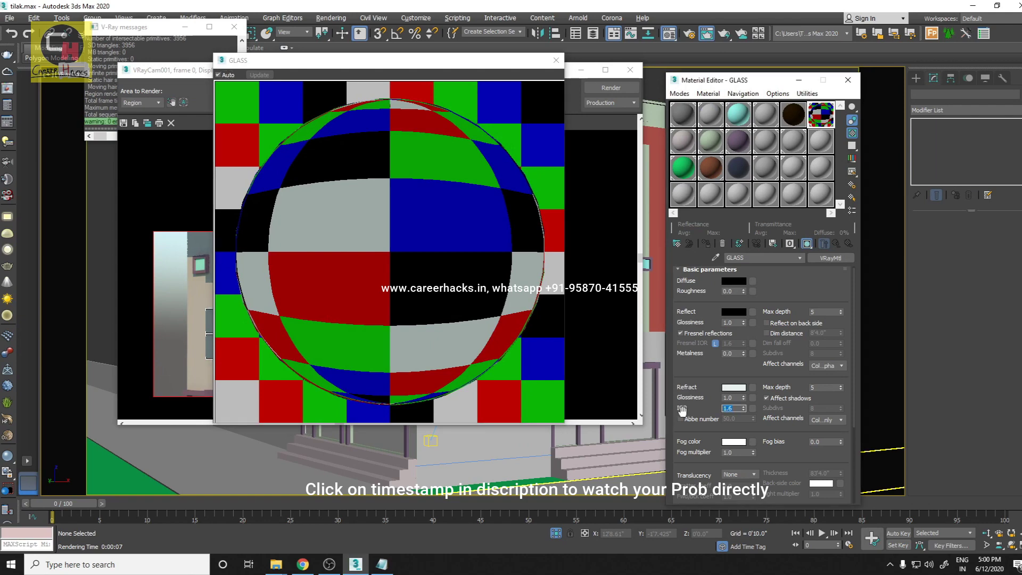
pyautogui.write('1')
pyautogui.write('3')
pyautogui.press('Return')
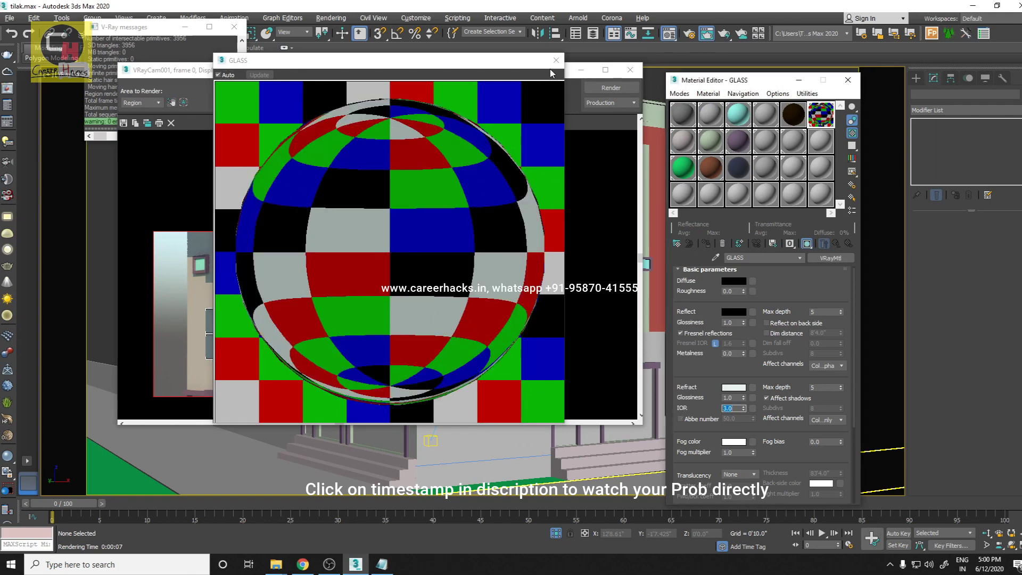
pyautogui.click(556, 60)
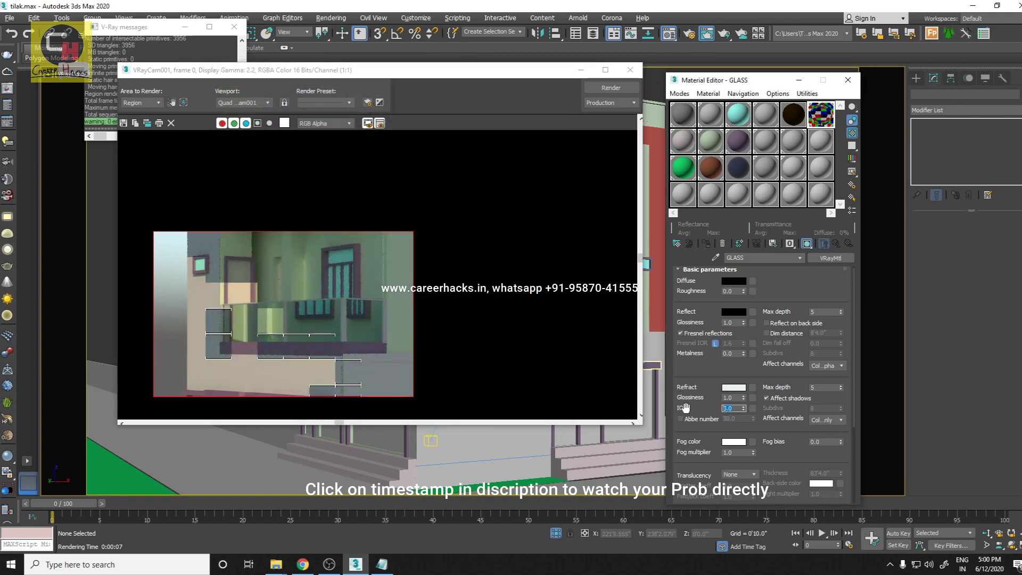
pyautogui.write('1')
pyautogui.press('Return')
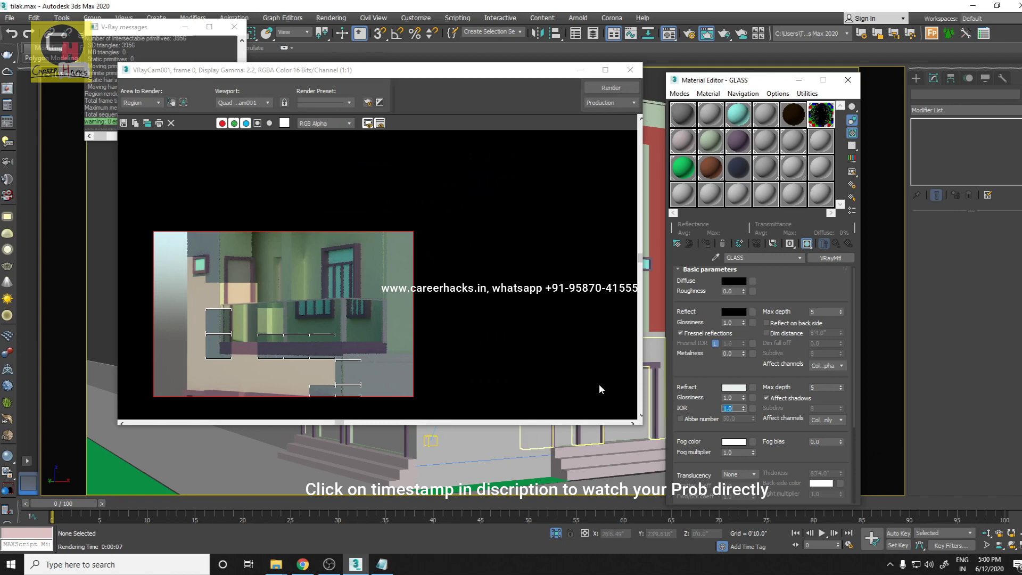
pyautogui.doubleClick(820, 120)
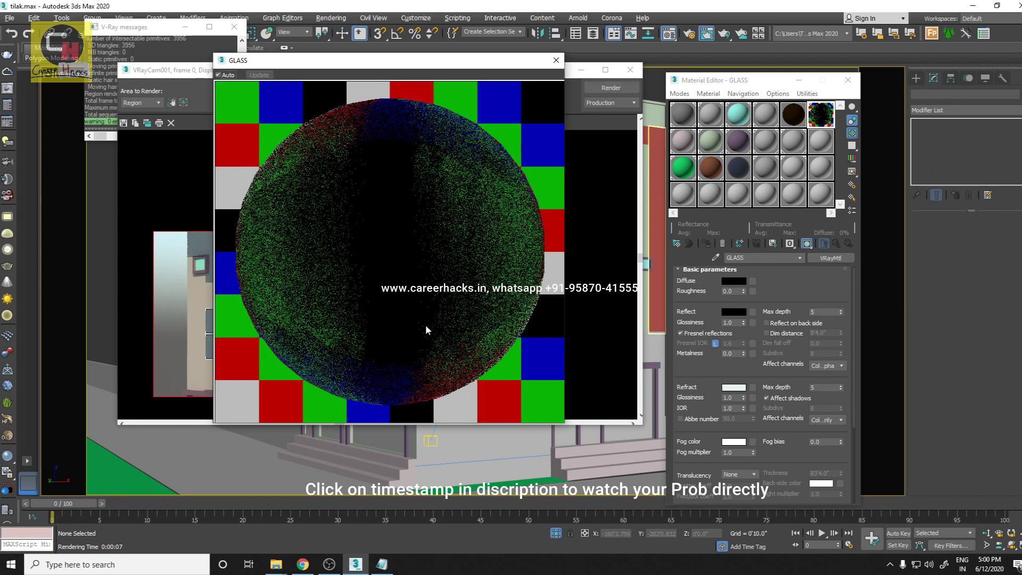
# - Re-render the balcony region and change the GLASS IOR to 1.1
pyautogui.click(555, 61)
pyautogui.click(611, 87)
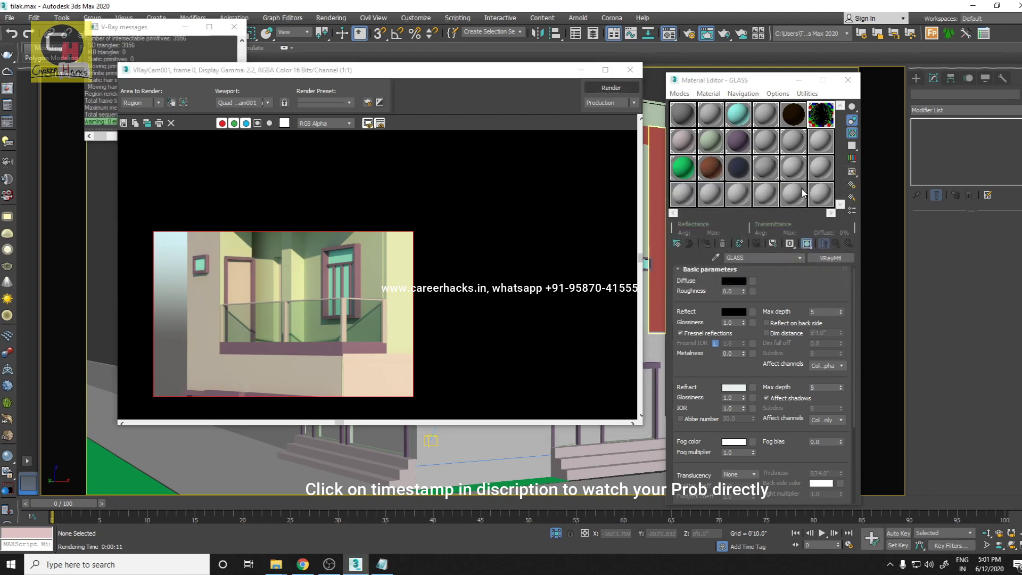
pyautogui.doubleClick(728, 408)
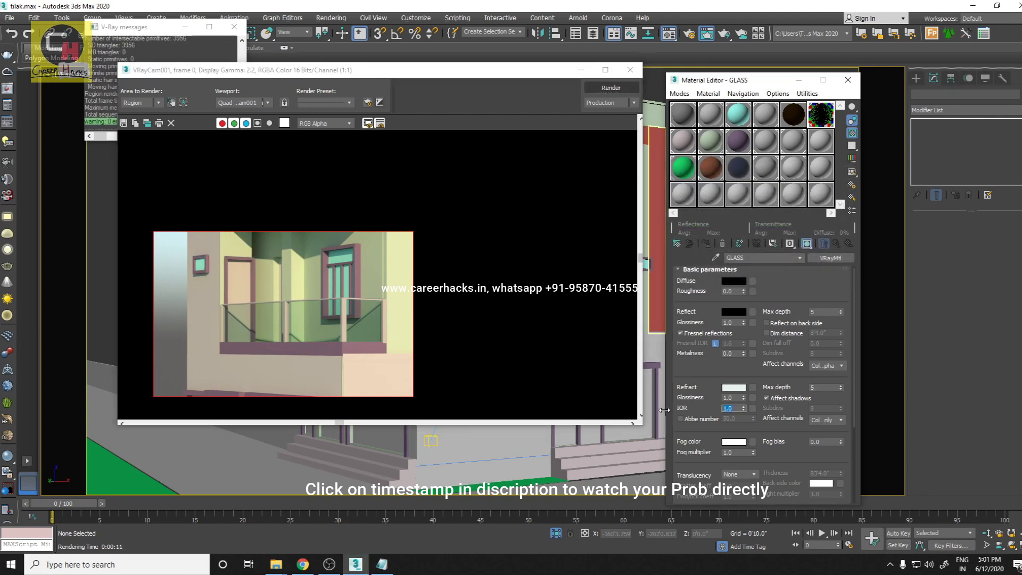
pyautogui.write('1.1')
pyautogui.click(613, 89)
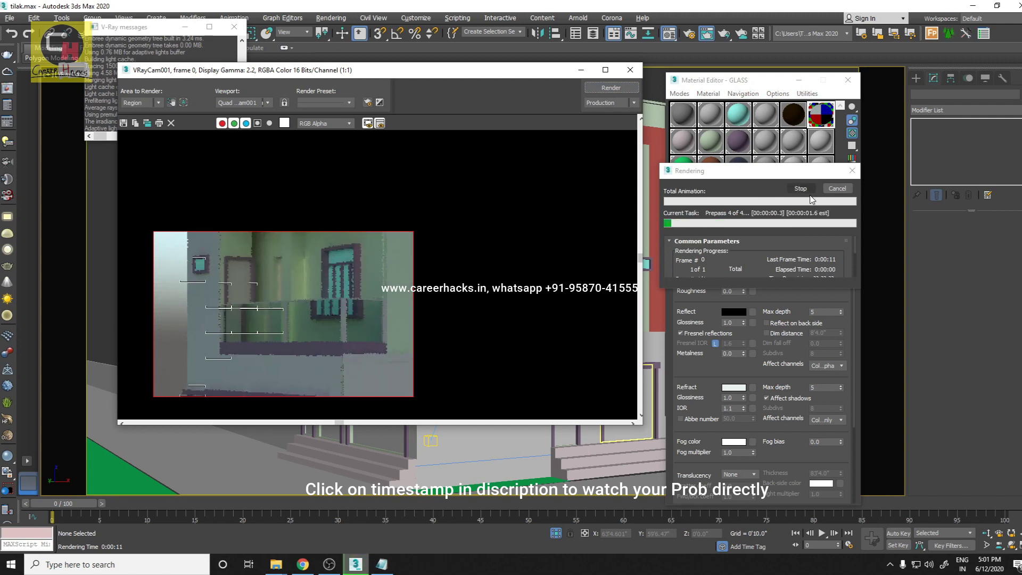
pyautogui.doubleClick(729, 408)
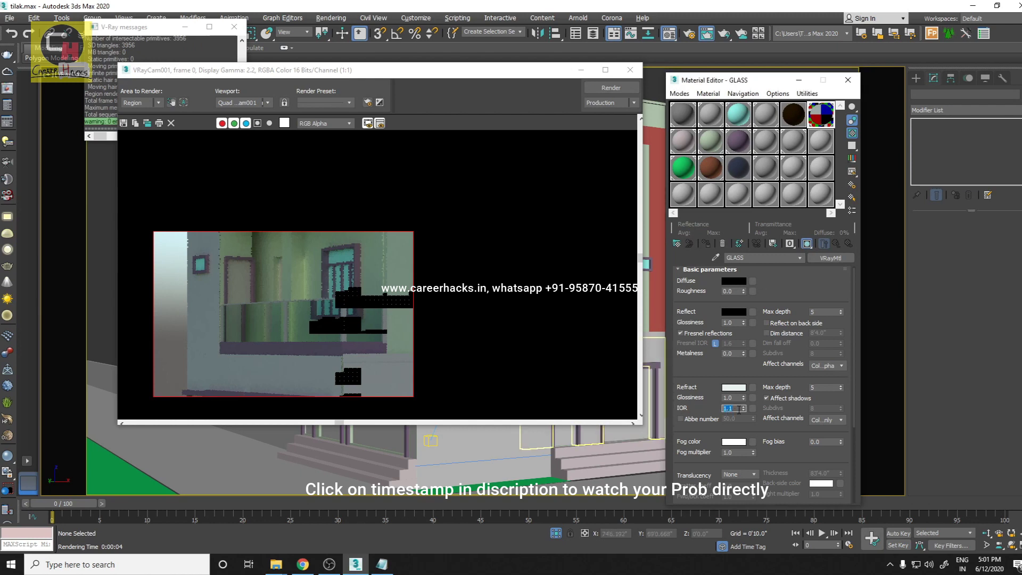
pyautogui.write('1.6')
pyautogui.press('Return')
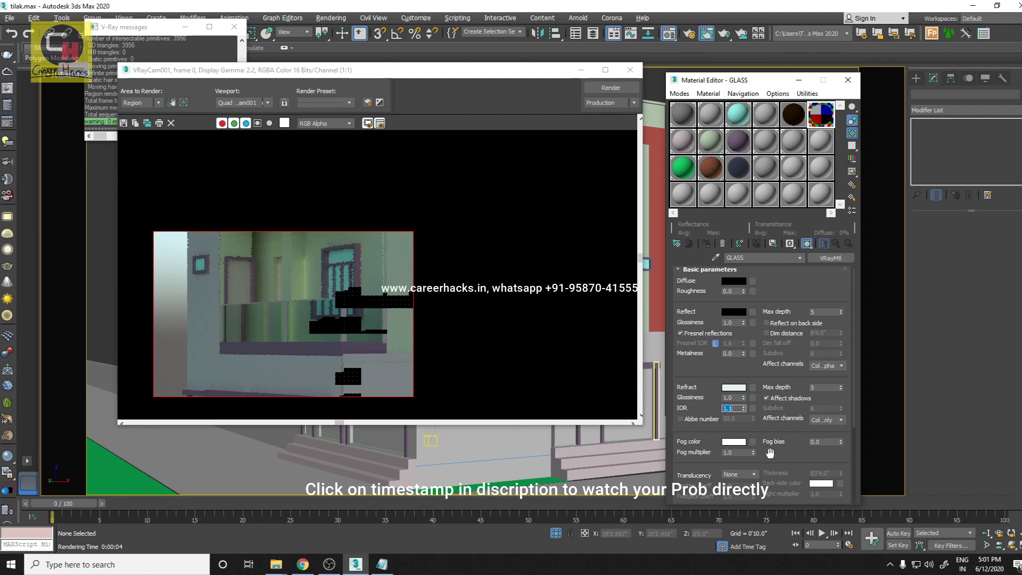
# - Set the GLASS IOR to 1.01 and re-render the balcony region
pyautogui.scroll(1, 342, 326)
pyautogui.scroll(1, 297, 315)
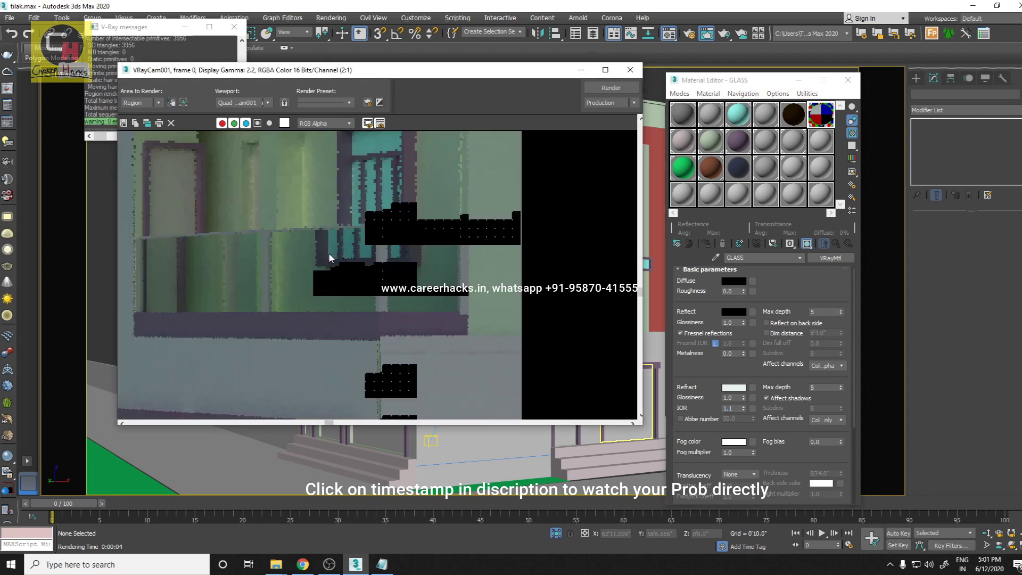
pyautogui.doubleClick(729, 408)
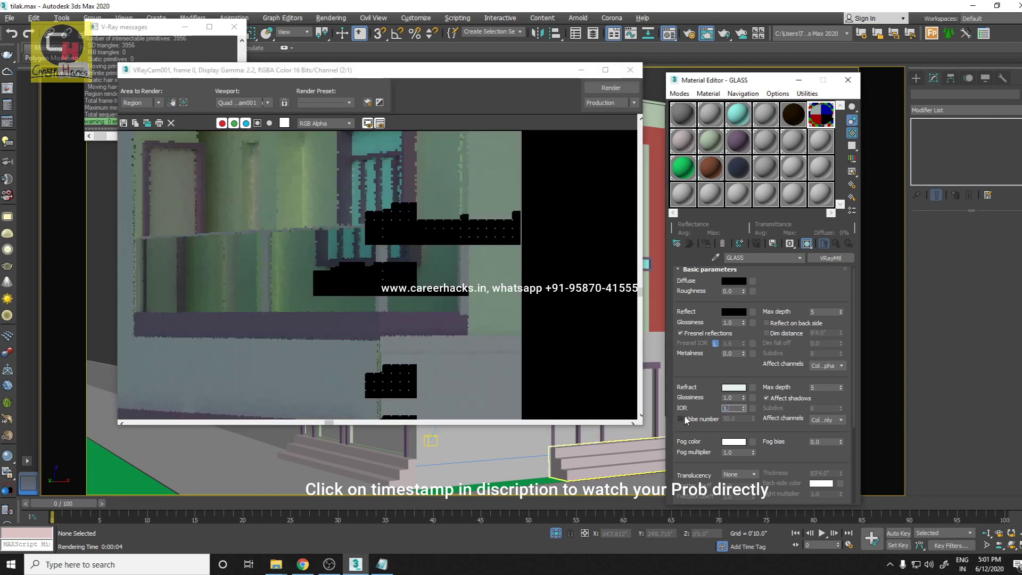
pyautogui.write('1.01')
pyautogui.click(611, 88)
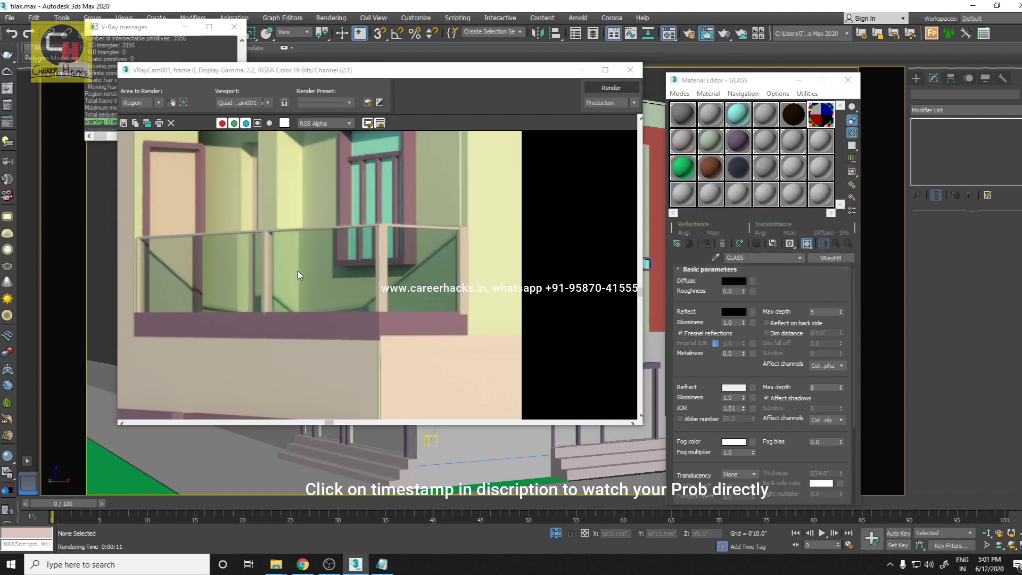
# - Shrink the render region tightly around the balcony railing
pyautogui.click(141, 102)
pyautogui.click(142, 127)
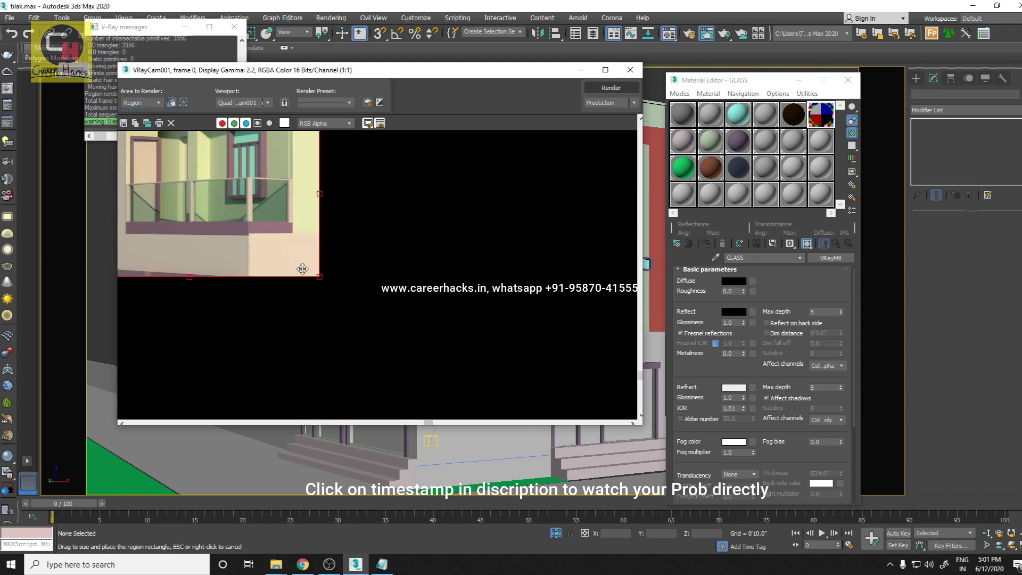
pyautogui.moveTo(319, 277); pyautogui.dragTo(316, 234)
pyautogui.moveTo(118, 132); pyautogui.dragTo(144, 142)
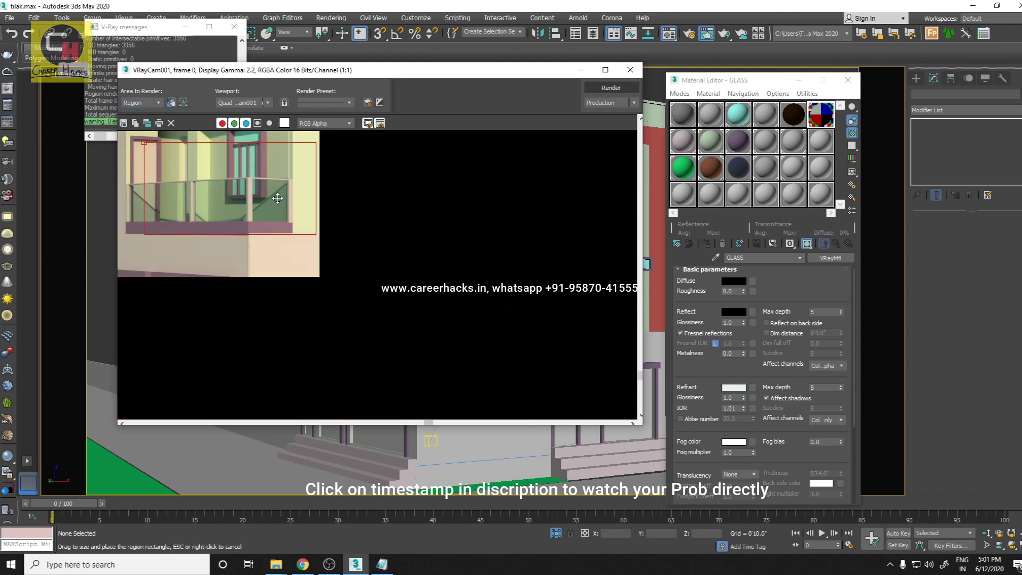
# - Make the GLASS reflection colour white and re-render the region
pyautogui.click(734, 312)
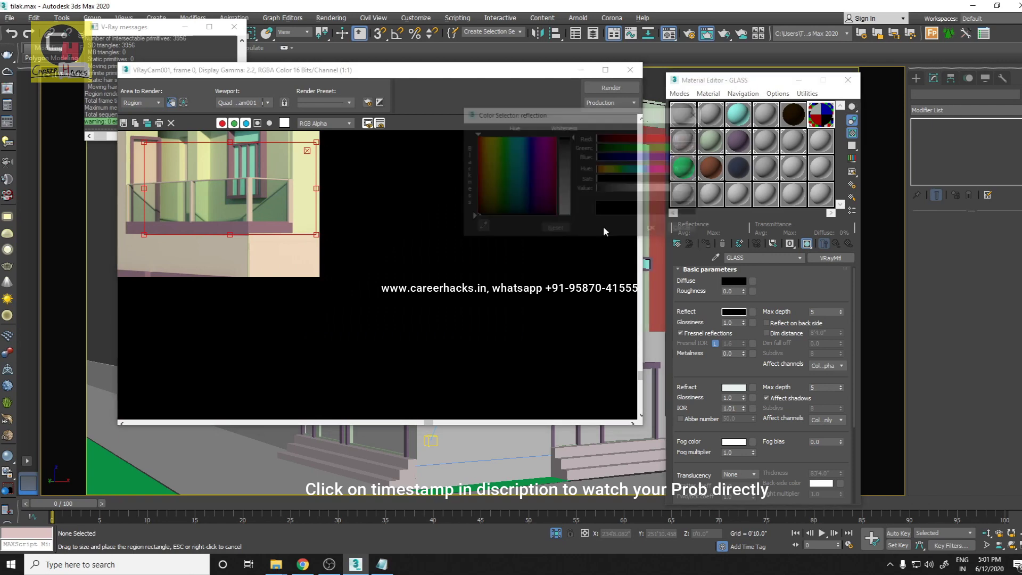
pyautogui.moveTo(568, 170); pyautogui.dragTo(566, 136)
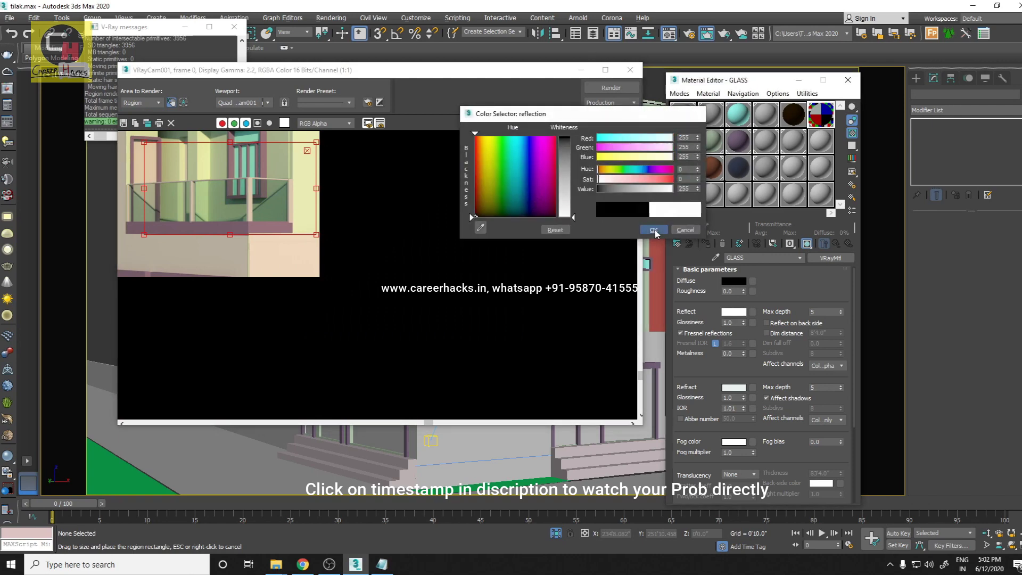
pyautogui.click(654, 229)
pyautogui.click(597, 89)
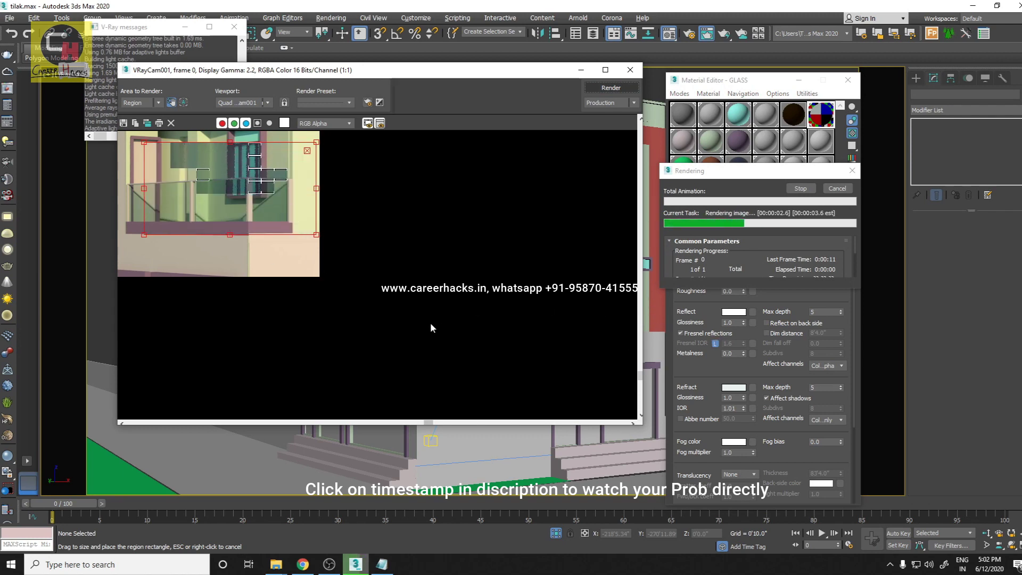
# - Frame the whole building and pick Scotch Pine from AEC Extended Foliage
pyautogui.click(581, 70)
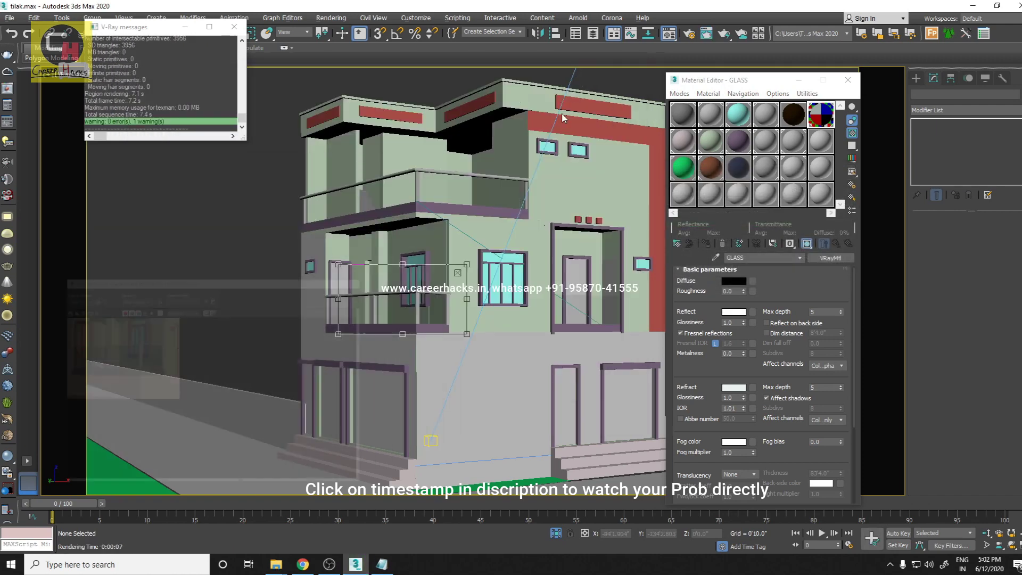
pyautogui.press('z')
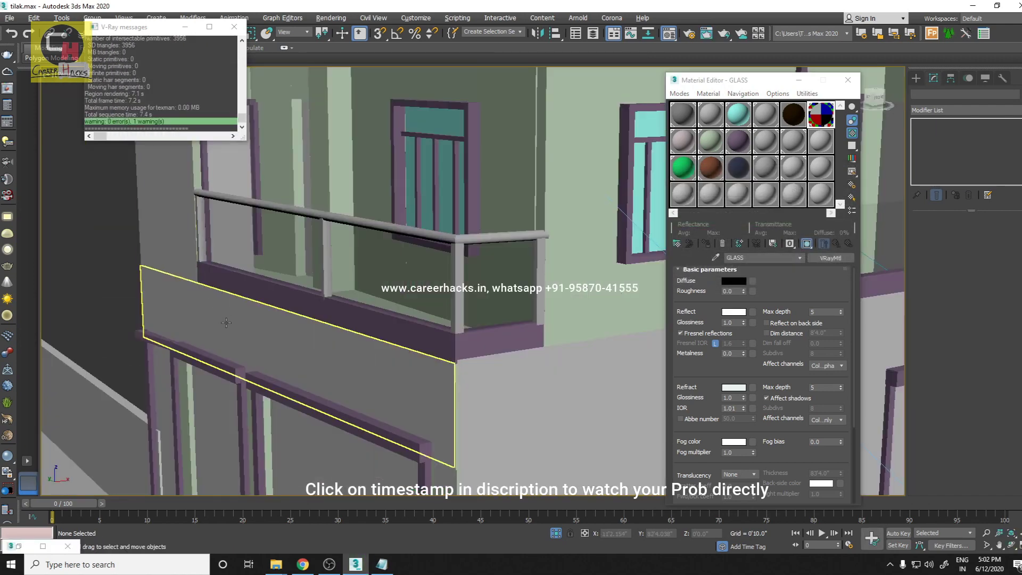
pyautogui.hotkey('alt', 'z')
pyautogui.moveTo(286, 344); pyautogui.dragTo(418, 331)
pyautogui.keyDown('alt'); pyautogui.moveTo(418, 331); pyautogui.dragTo(339, 369, button='middle'); pyautogui.keyUp('alt')
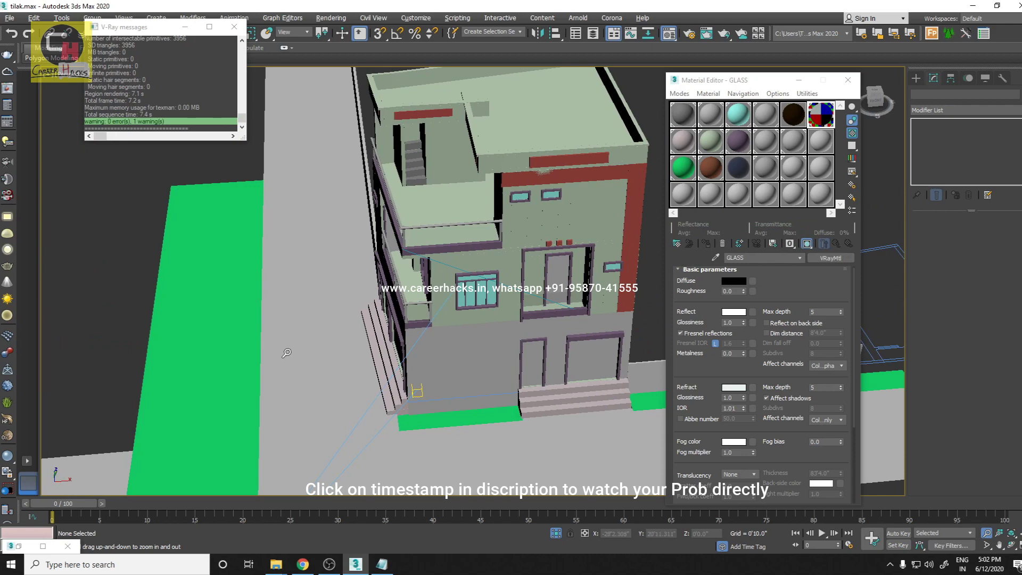
pyautogui.moveTo(287, 353); pyautogui.dragTo(288, 325)
pyautogui.click(916, 78)
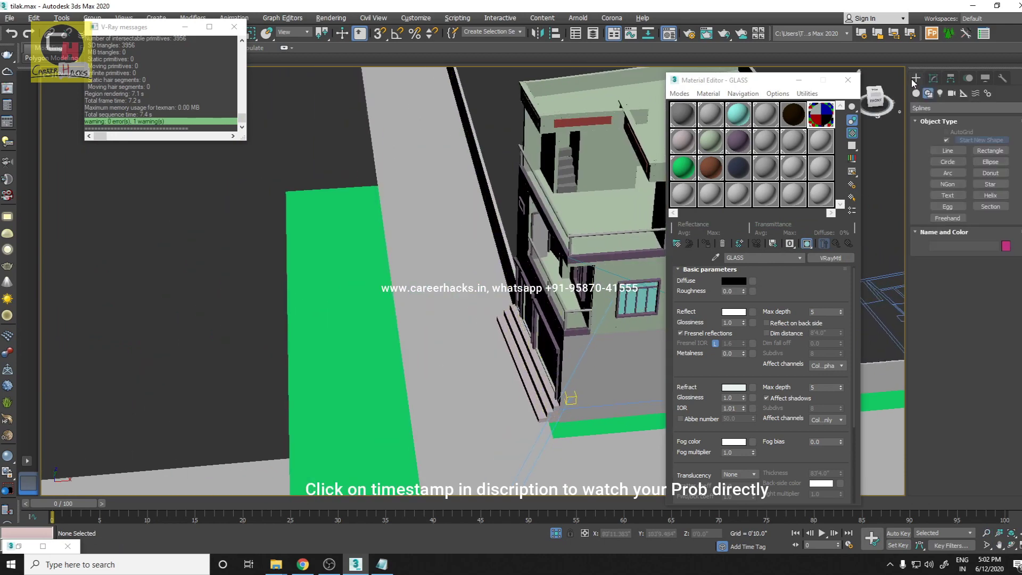
pyautogui.click(916, 93)
pyautogui.click(937, 108)
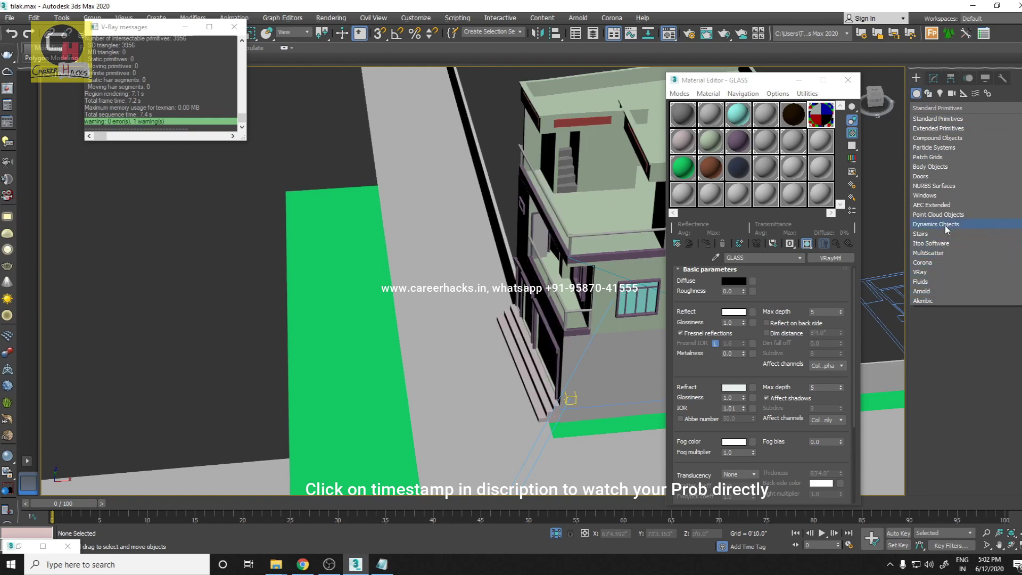
pyautogui.click(947, 210)
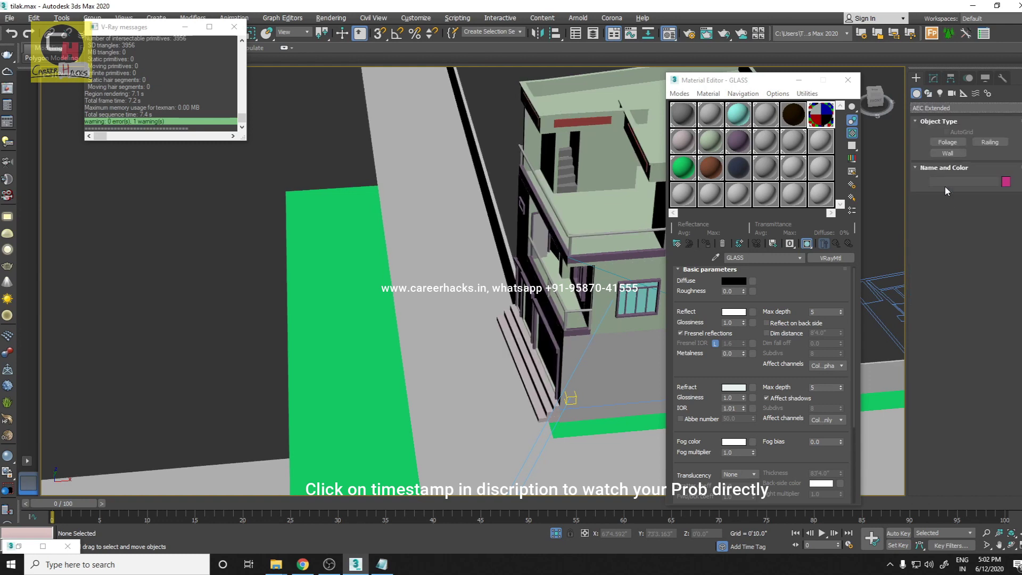
pyautogui.click(948, 142)
pyautogui.click(961, 361)
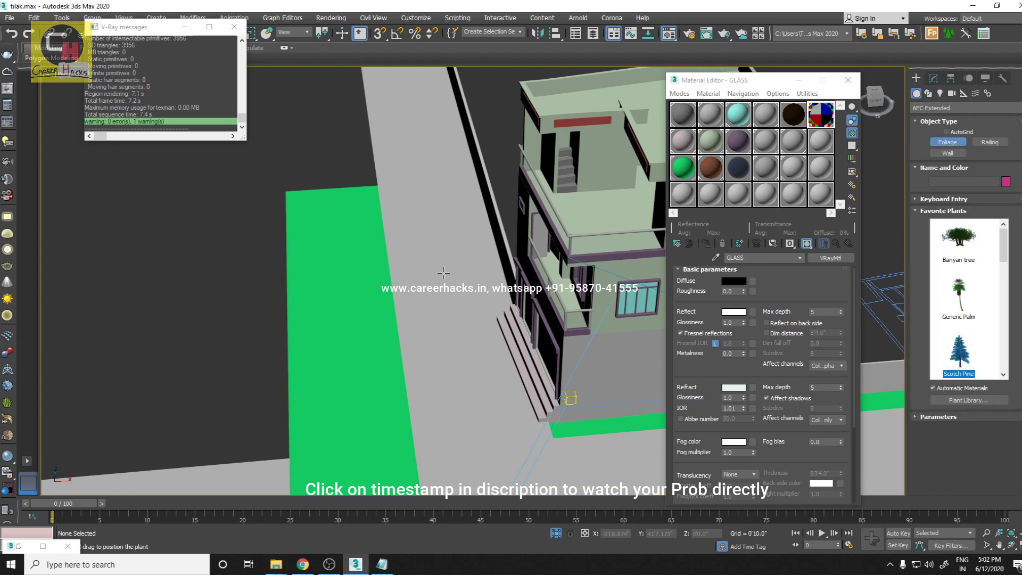
# - Plant five Scotch Pine trees around the house and start a region render
pyautogui.click(297, 197)
pyautogui.click(425, 118)
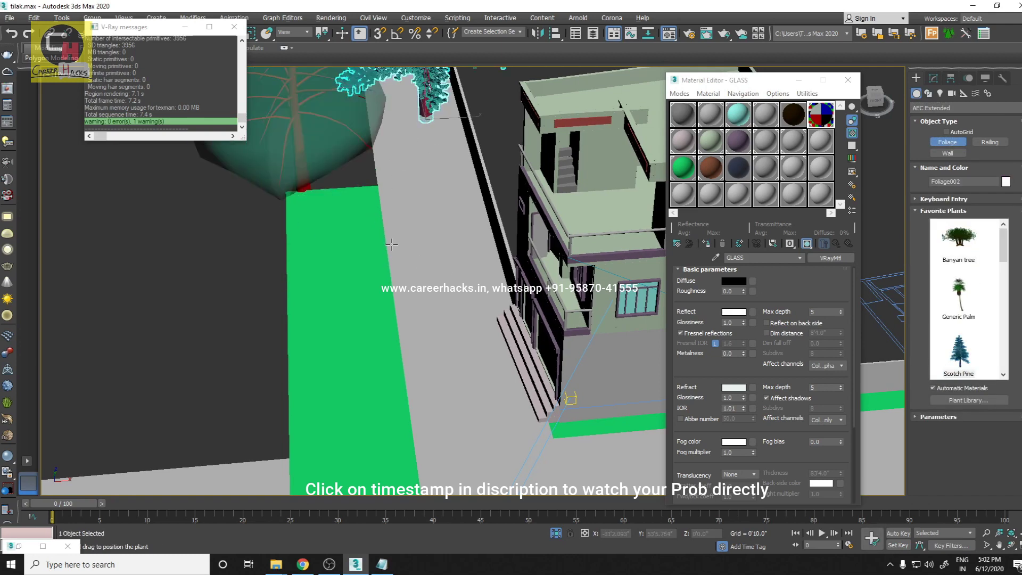
pyautogui.click(391, 245)
pyautogui.click(241, 308)
pyautogui.moveTo(473, 388)
pyautogui.keyDown('alt'); pyautogui.mouseDown(button='middle')
pyautogui.moveTo(488, 380)
pyautogui.moveTo(485, 393)
pyautogui.mouseUp(button='middle'); pyautogui.keyUp('alt')
pyautogui.click(307, 372)
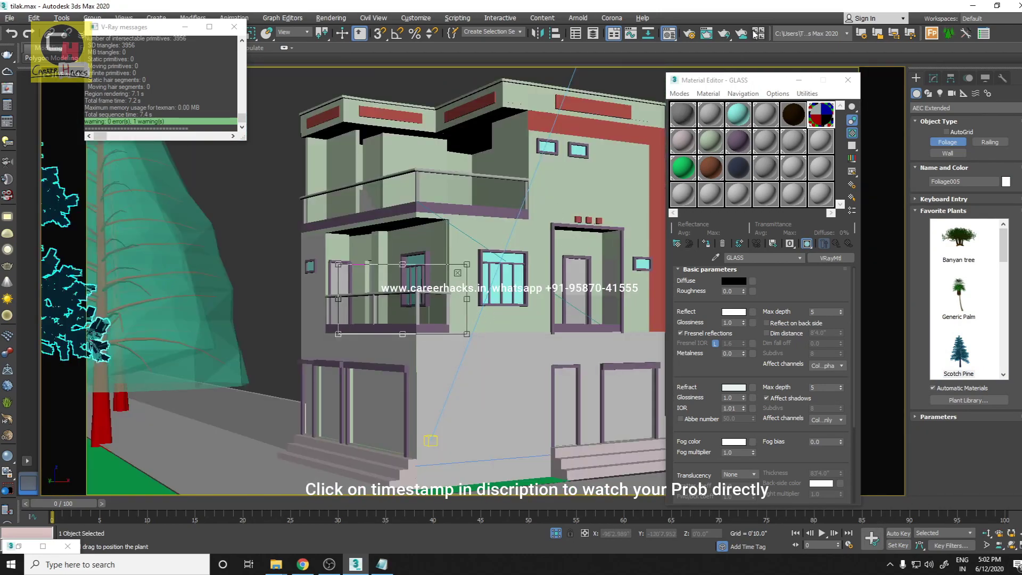
pyautogui.click(725, 34)
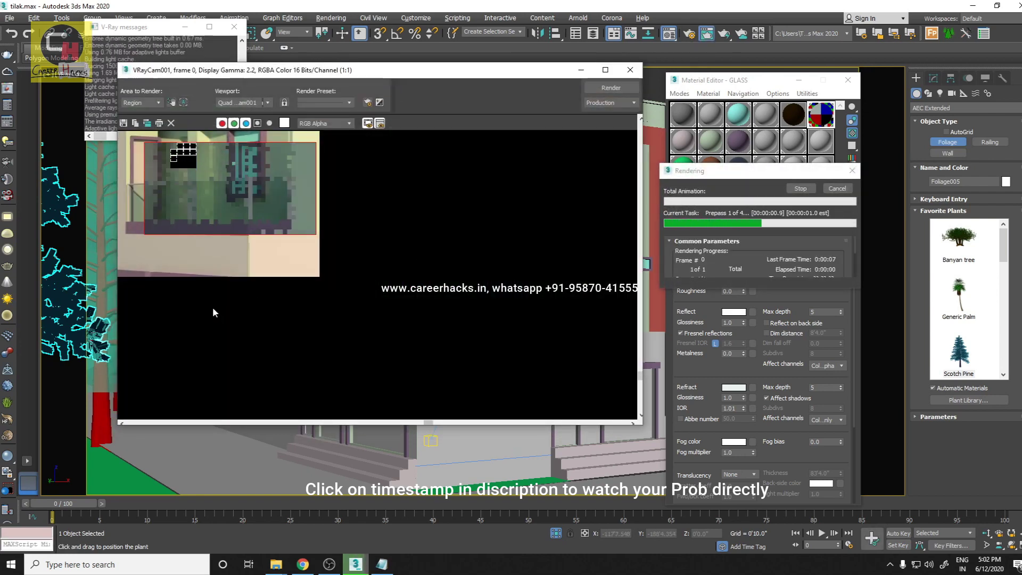
# - Uncheck Fresnel reflections on GLASS, re-render the balcony region, then stop it
pyautogui.moveTo(215, 243); pyautogui.dragTo(318, 276, button='middle')
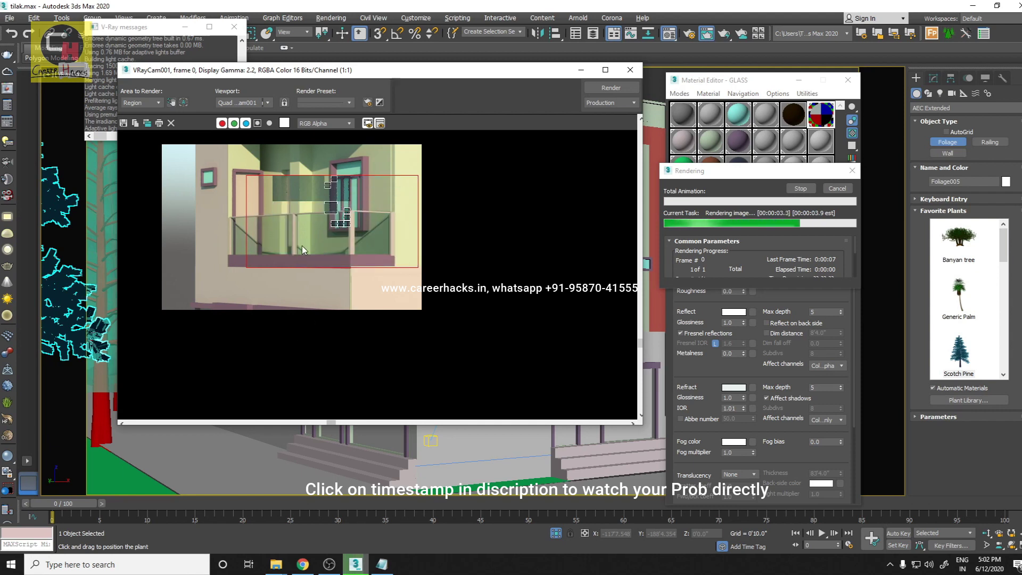
pyautogui.click(698, 334)
pyautogui.click(609, 88)
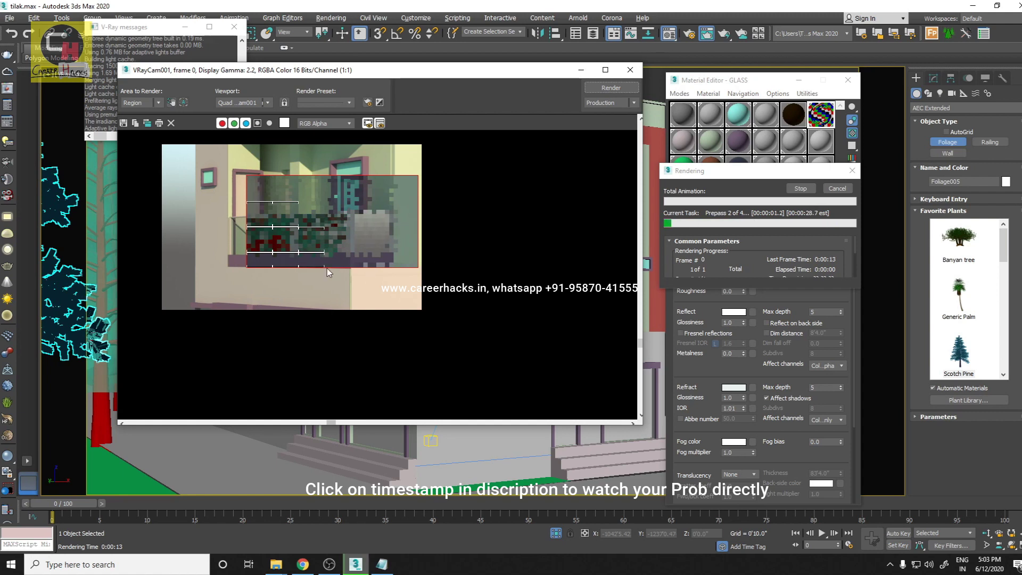
pyautogui.click(792, 190)
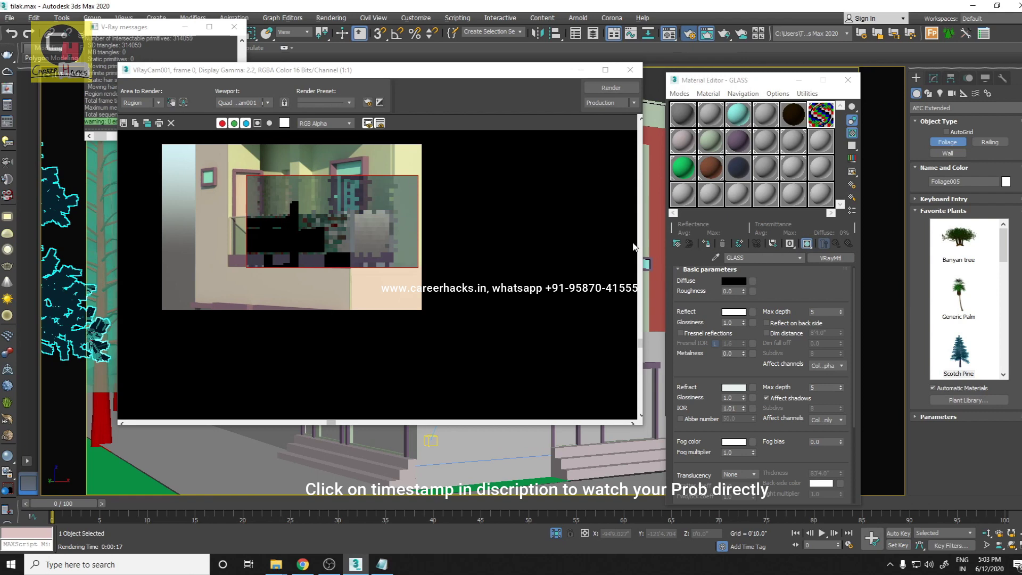
# - In Render Setup's GI tab, choose the Low irradiance preset, reduce Light cache Subdivs, and render
pyautogui.press('F10')
pyautogui.click(559, 166)
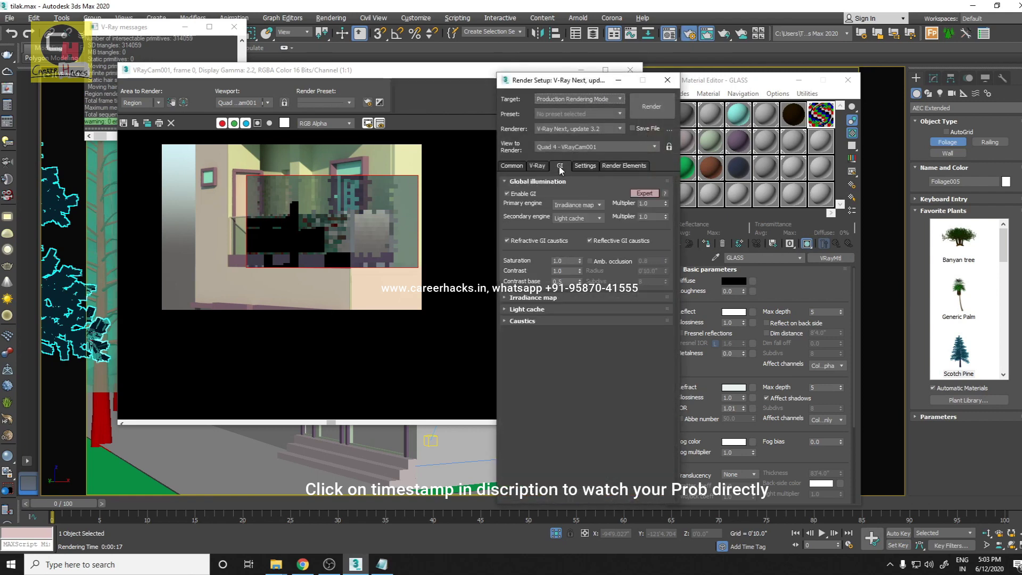
pyautogui.click(523, 299)
pyautogui.moveTo(588, 297); pyautogui.dragTo(583, 227)
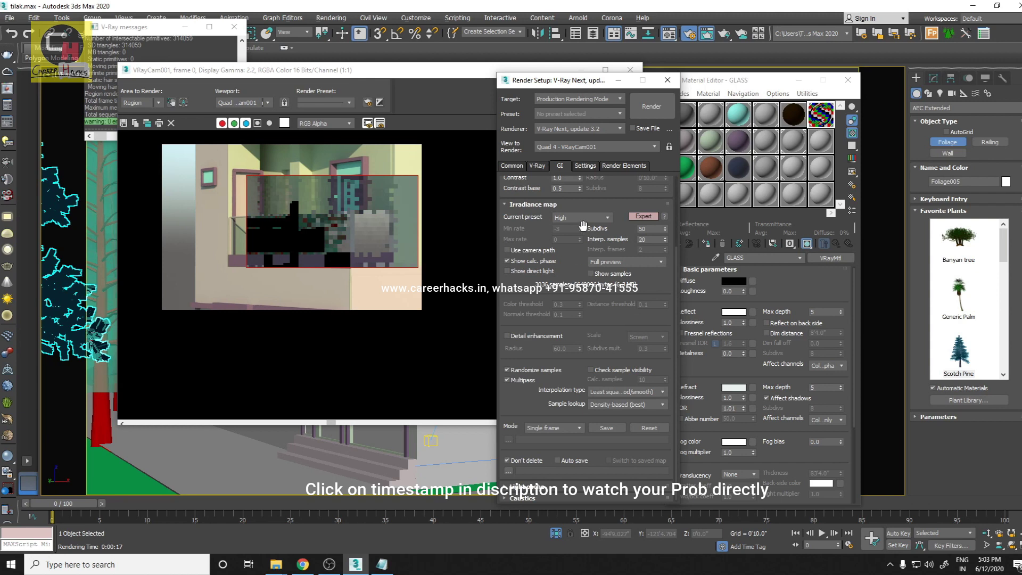
pyautogui.click(585, 218)
pyautogui.click(559, 241)
pyautogui.click(574, 213)
pyautogui.click(560, 241)
pyautogui.moveTo(518, 290); pyautogui.dragTo(518, 289)
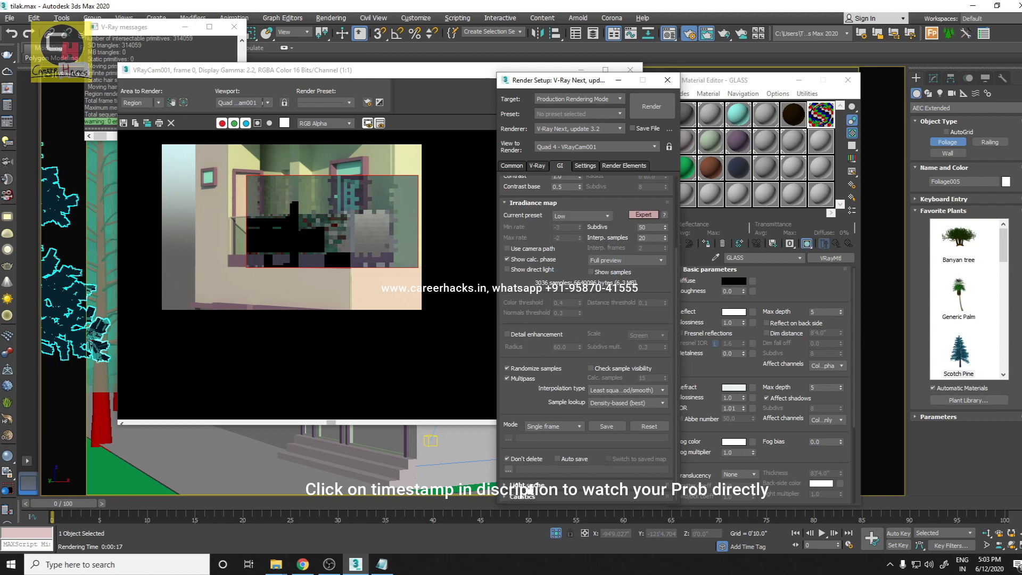
pyautogui.scroll(-5, 563, 406)
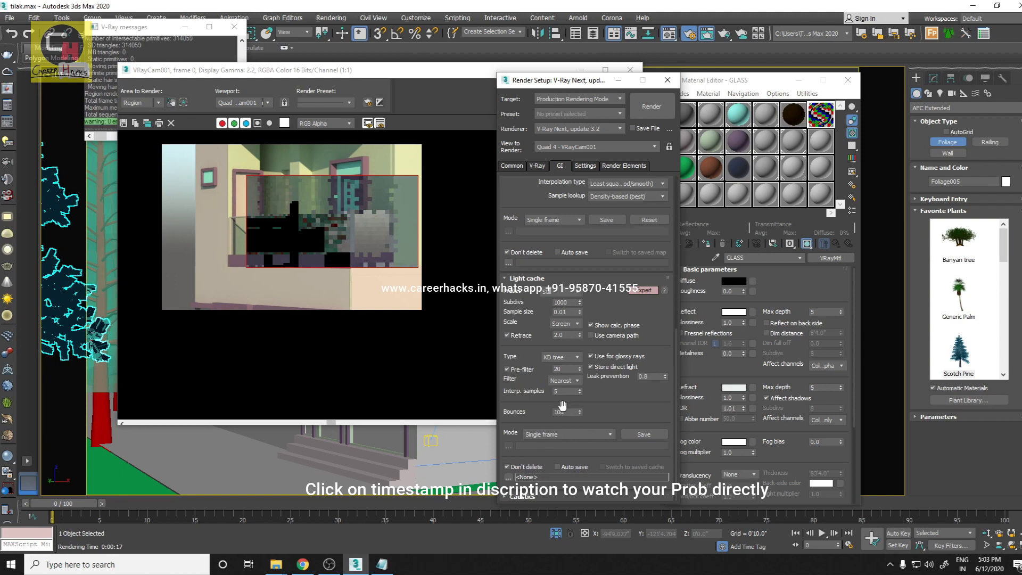
pyautogui.doubleClick(562, 302)
pyautogui.click(653, 111)
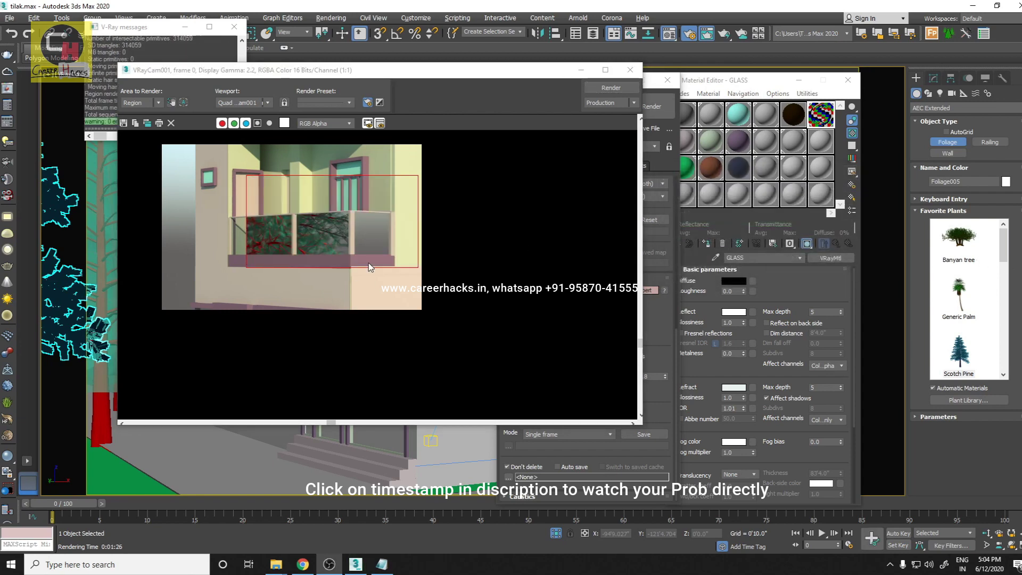
# - Inspect the render's reflections, then set the GLASS reflection colour to grey 72,72,72
pyautogui.keyDown('ctrl'); pyautogui.click(299, 254); pyautogui.keyUp('ctrl')
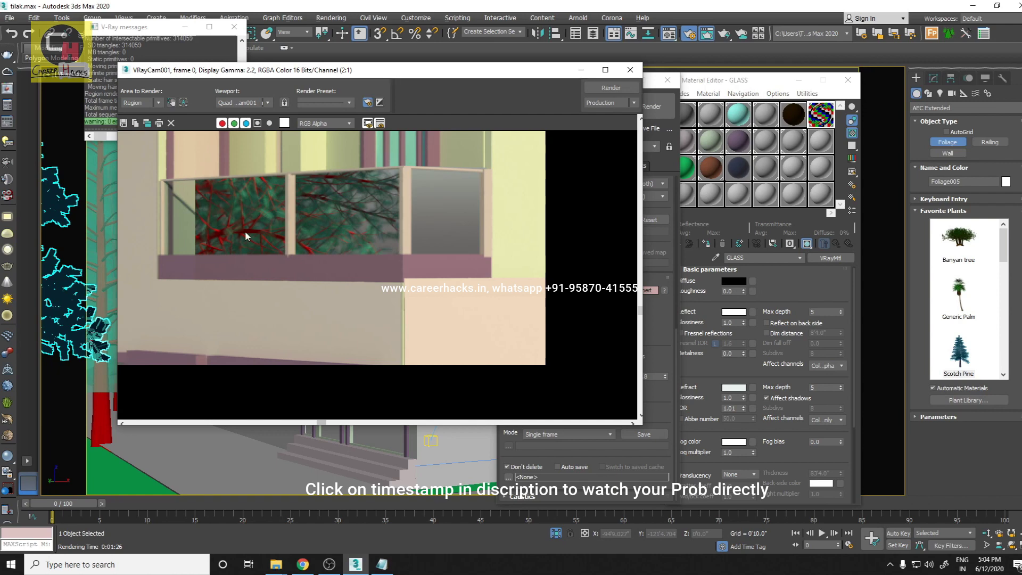
pyautogui.keyDown('ctrl'); pyautogui.rightClick(305, 247); pyautogui.keyUp('ctrl')
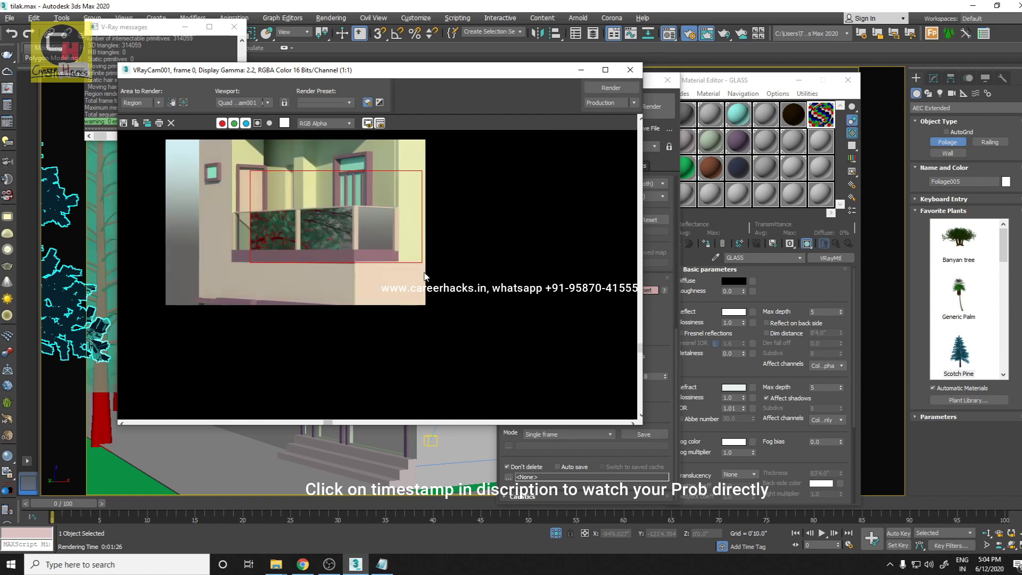
pyautogui.click(734, 316)
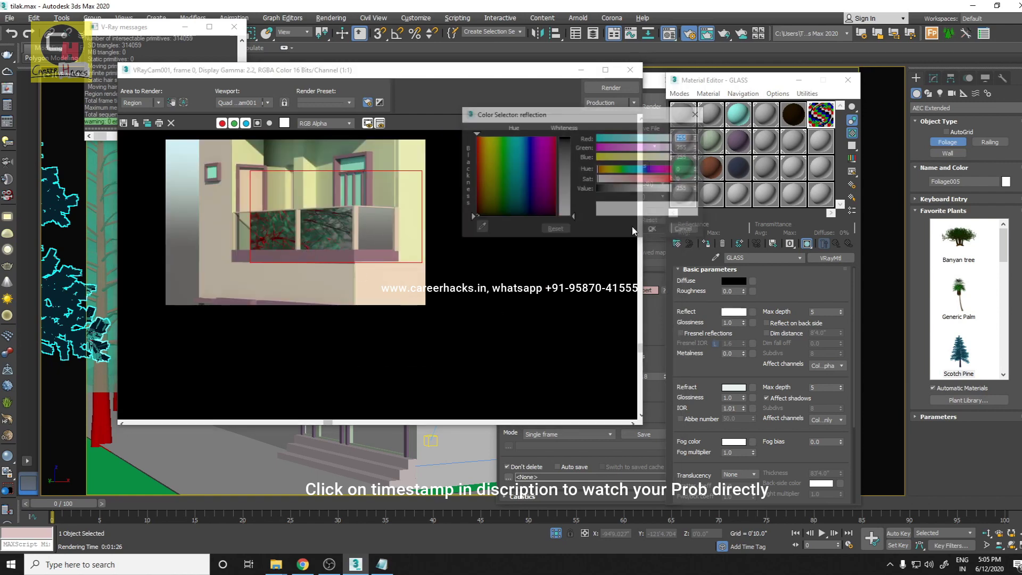
pyautogui.moveTo(572, 213); pyautogui.dragTo(574, 159)
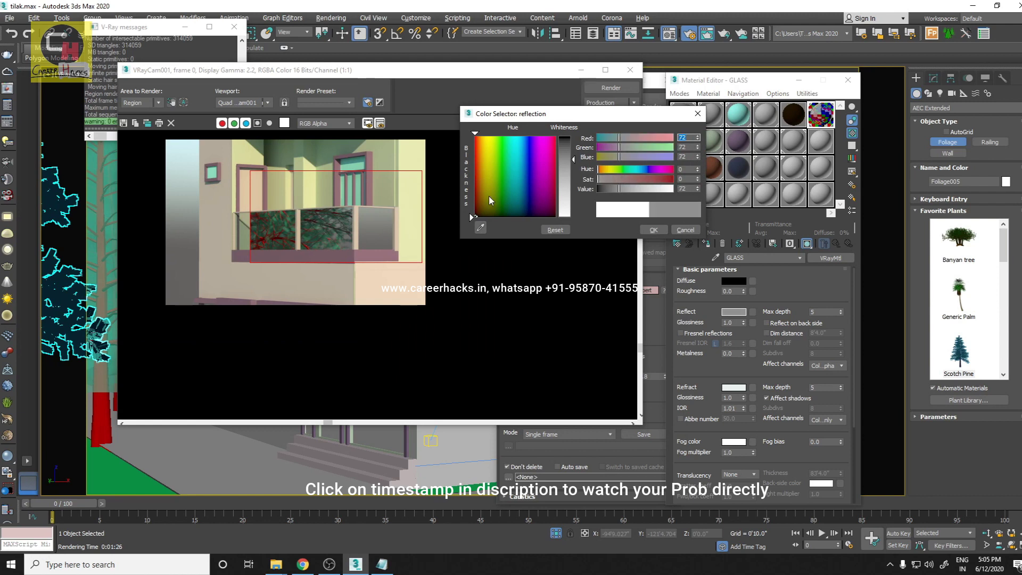
# - Return to the render image, check the area-to-render choices and reopen render settings with F10
pyautogui.click(327, 226)
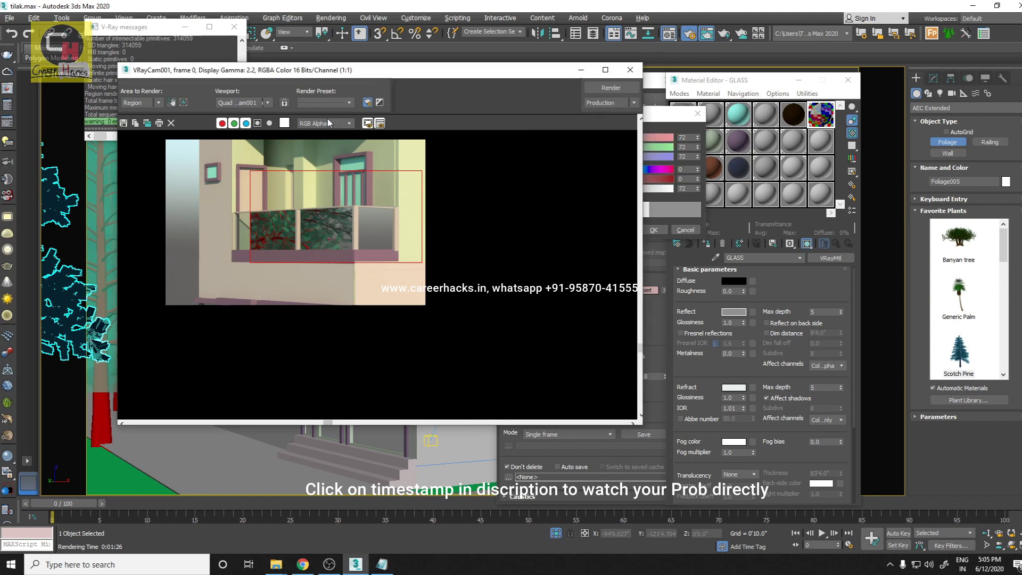
pyautogui.click(141, 103)
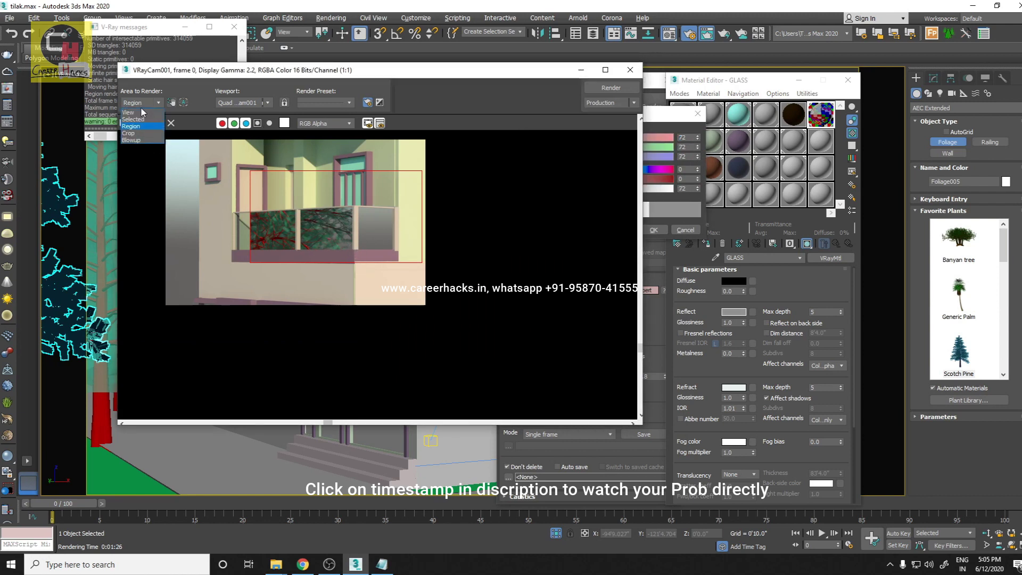
pyautogui.press('F10')
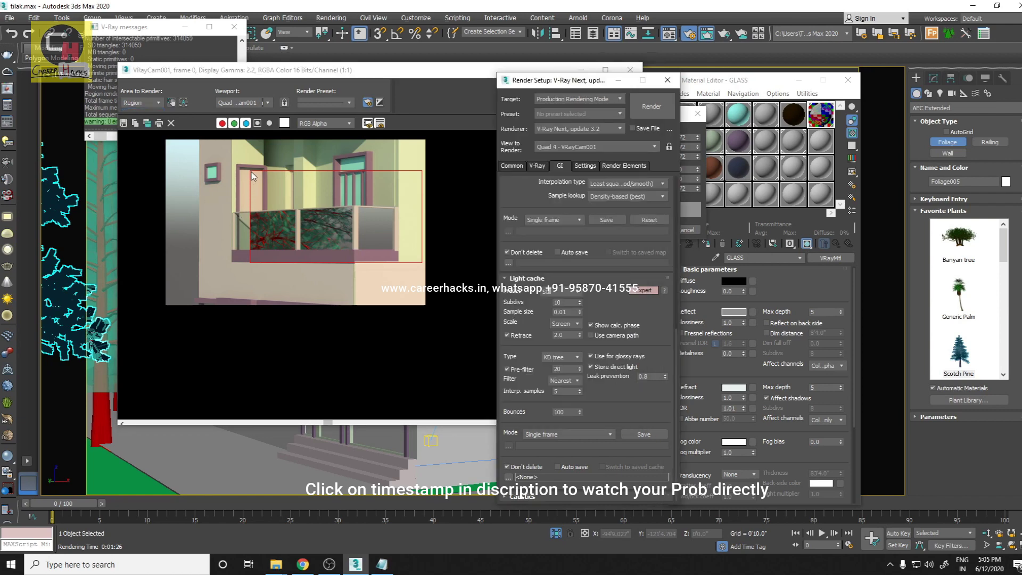
# - Resize the render region to the right balcony railing panels and re-render that region
pyautogui.click(394, 245)
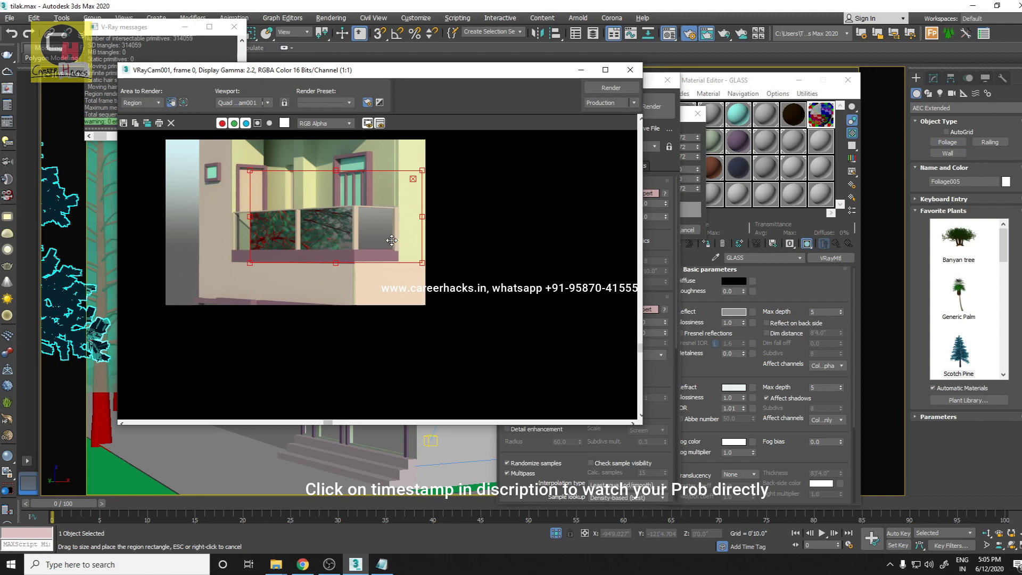
pyautogui.moveTo(249, 171); pyautogui.dragTo(321, 197)
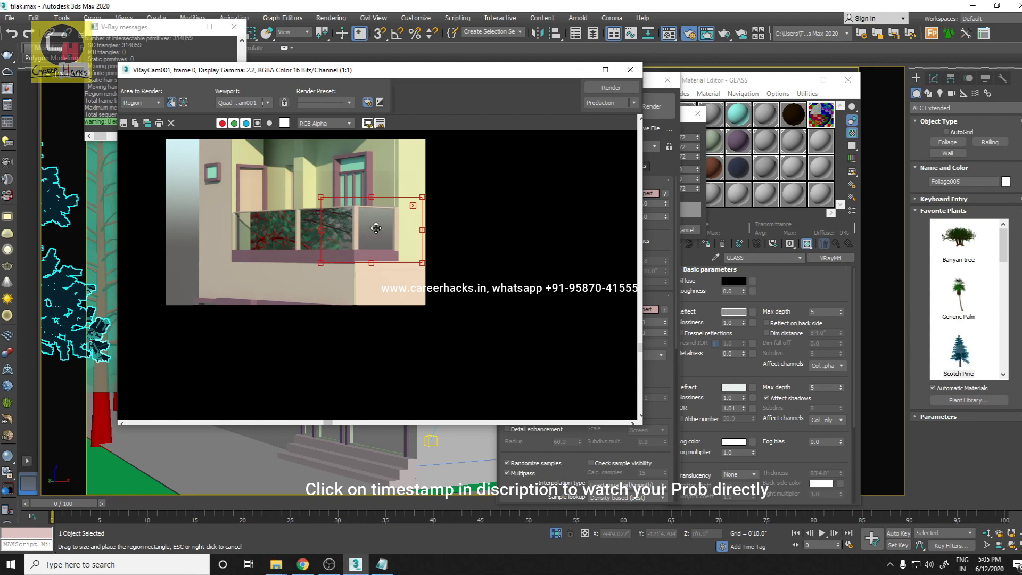
pyautogui.click(611, 88)
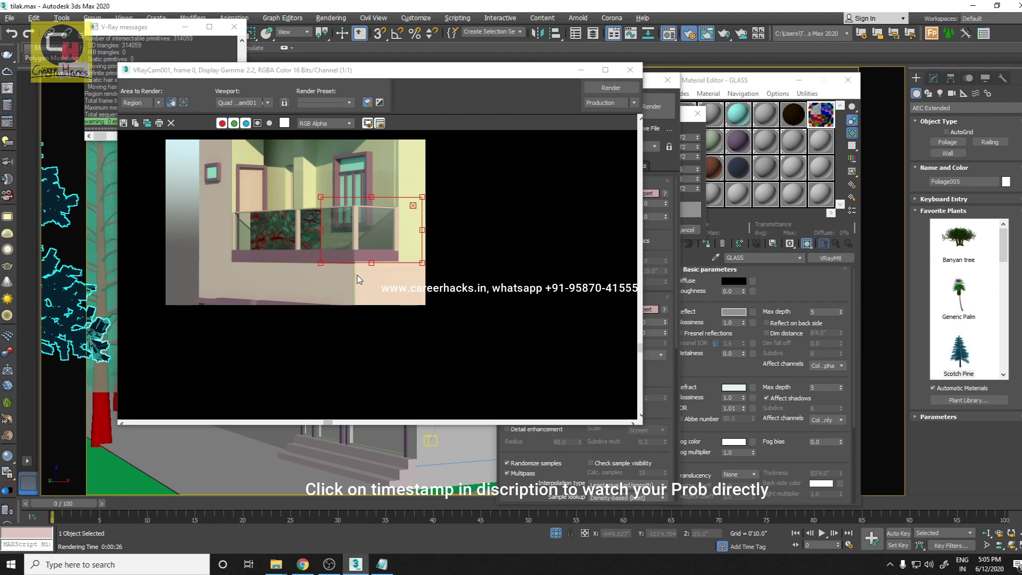
# - Set the V-Ray frame buffer's area to render to View
pyautogui.click(699, 312)
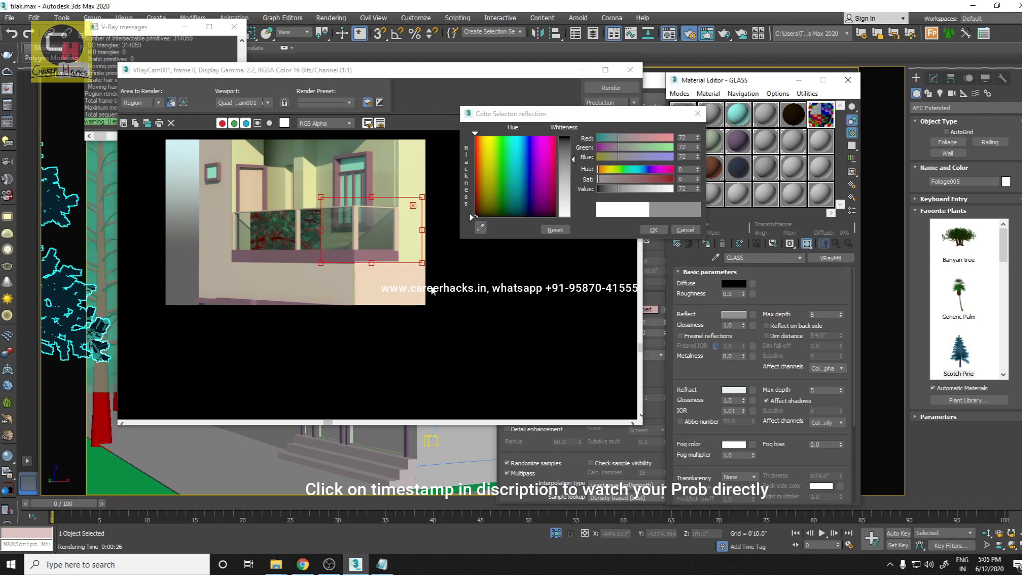
pyautogui.click(357, 249)
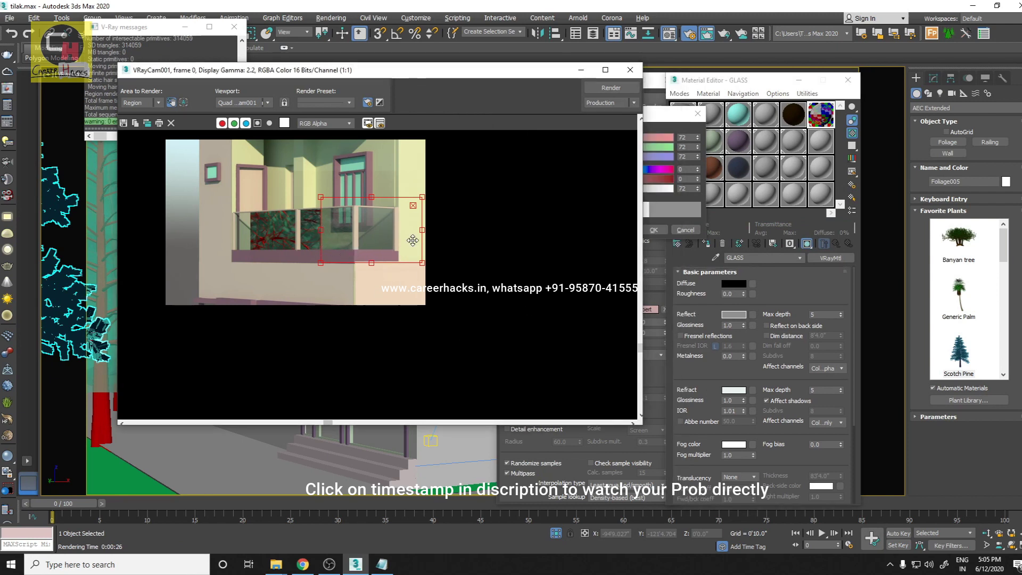
pyautogui.click(137, 104)
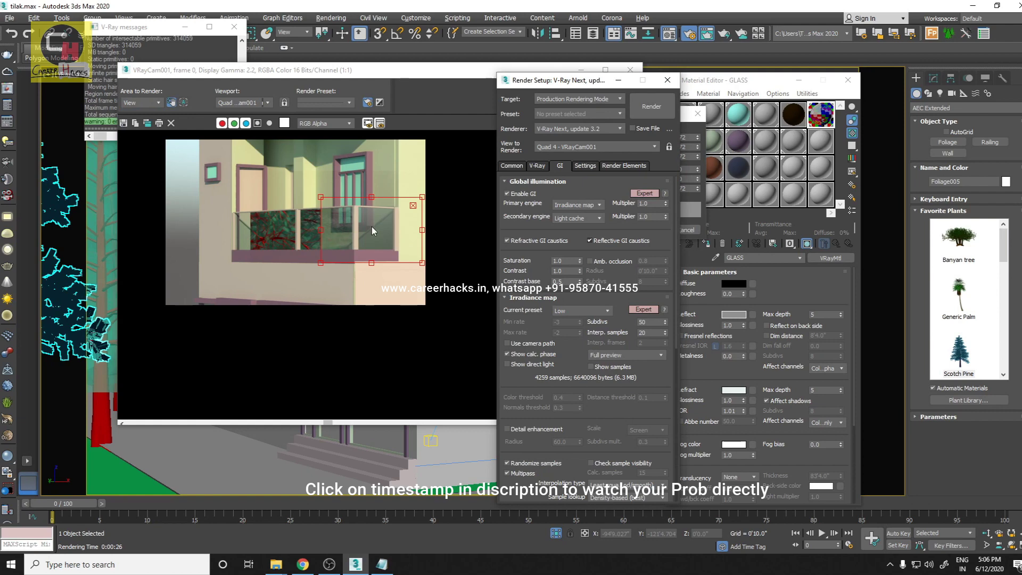
pyautogui.click(461, 337)
# - Zoom into the render and pan over the glass railing to inspect it, then zoom out
pyautogui.scroll(2, 461, 337)
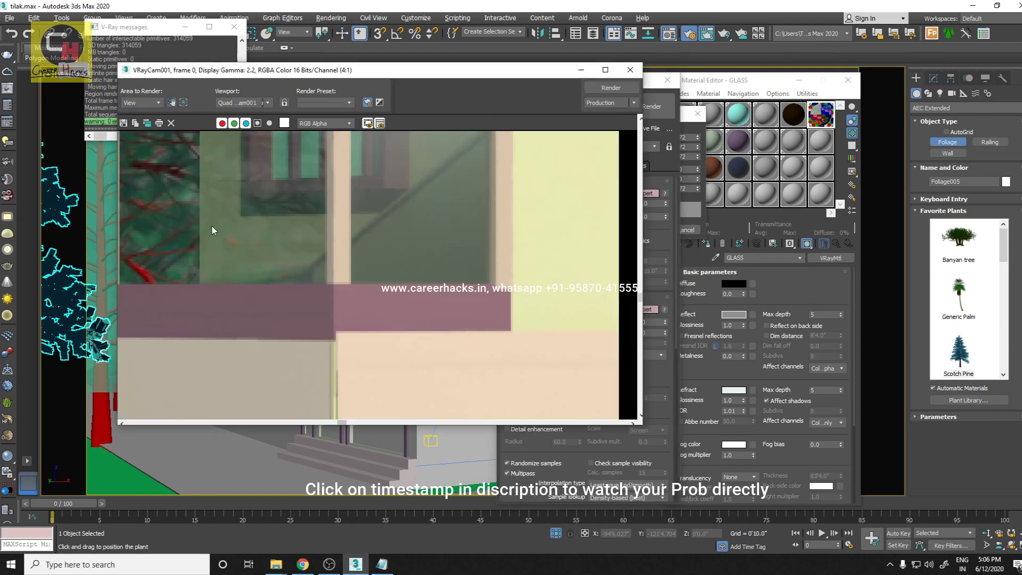
pyautogui.moveTo(212, 225); pyautogui.dragTo(339, 320, button='middle')
pyautogui.scroll(-1, 454, 350)
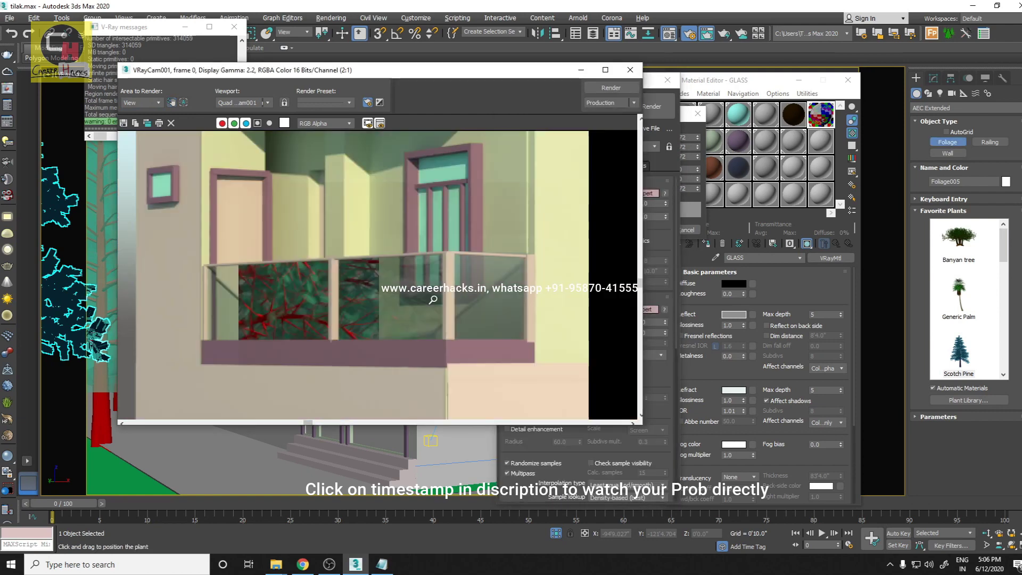
pyautogui.scroll(-1, 542, 359)
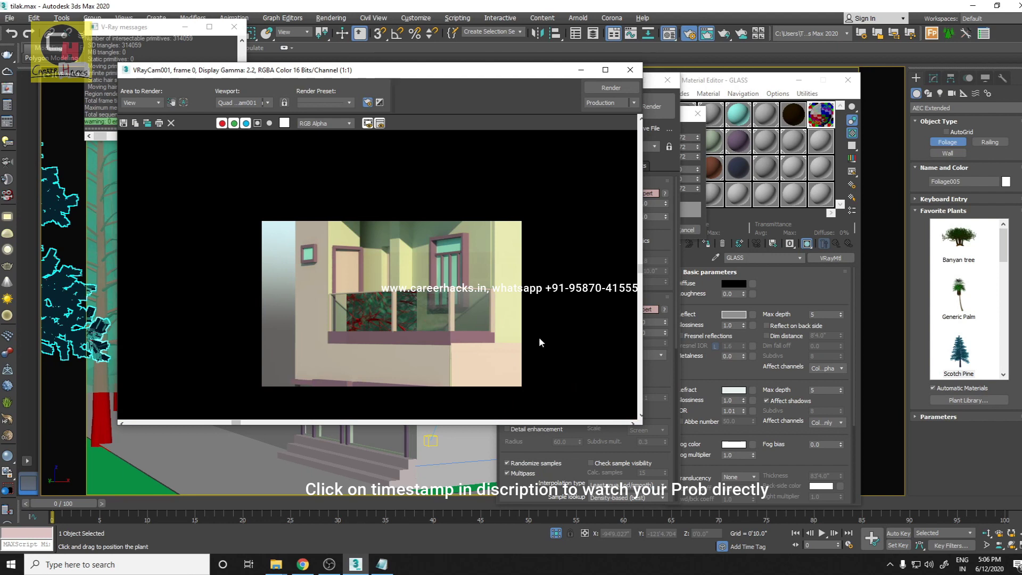